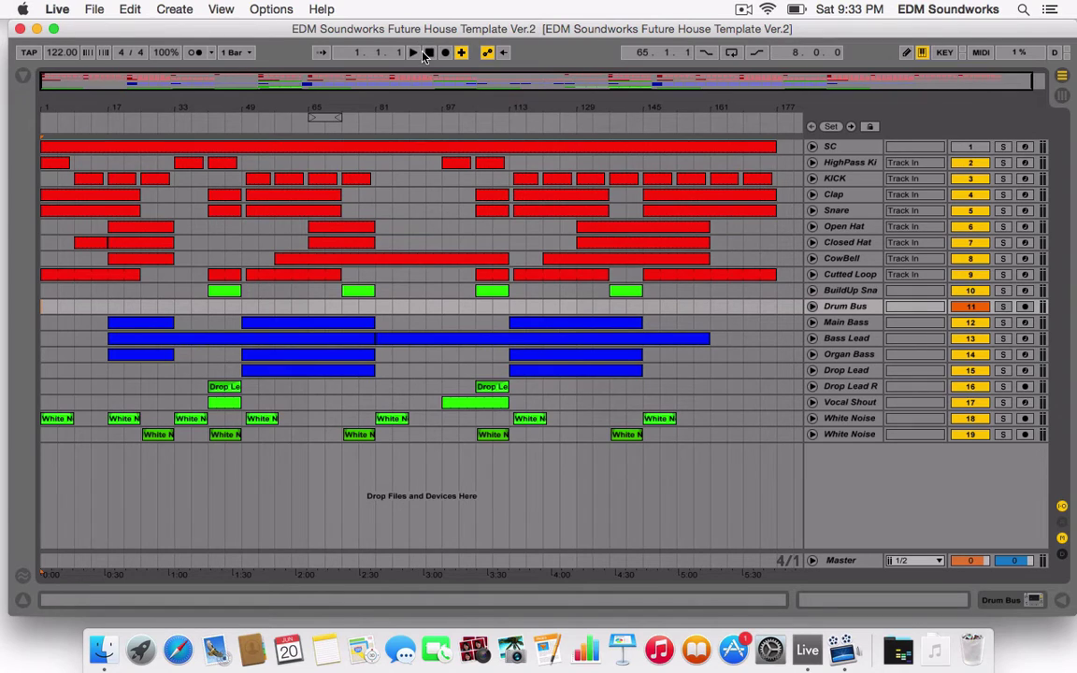
pyautogui.moveTo(221, 76); pyautogui.dragTo(224, 79)
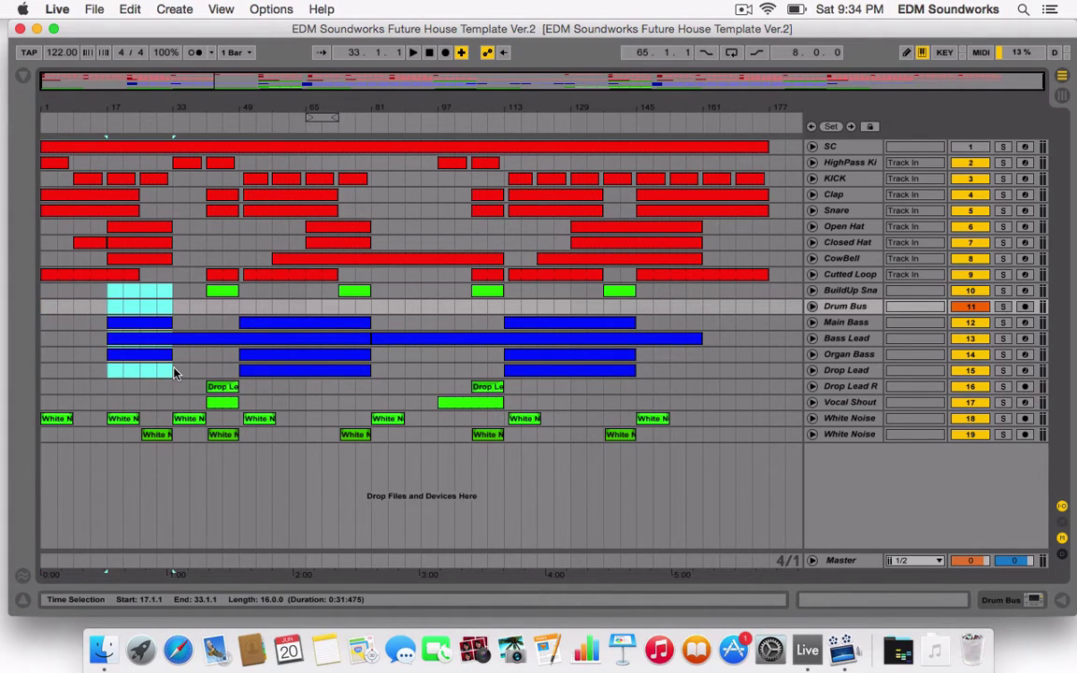
pyautogui.moveTo(174, 372); pyautogui.dragTo(742, 385)
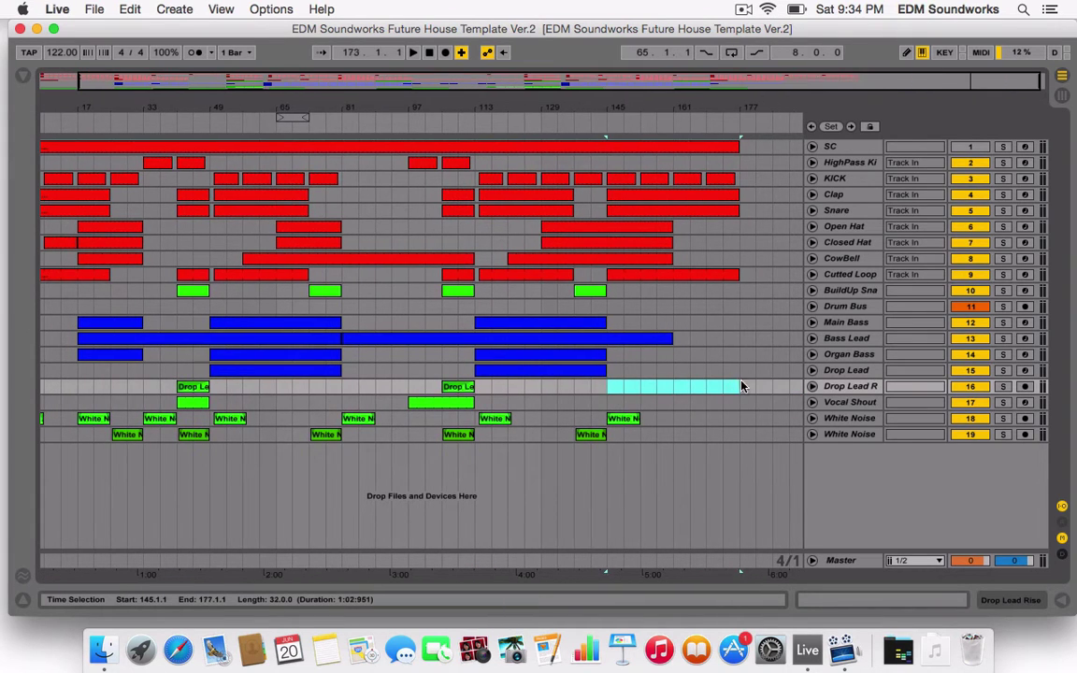
pyautogui.moveTo(641, 402); pyautogui.dragTo(625, 402)
pyautogui.doubleClick(305, 89)
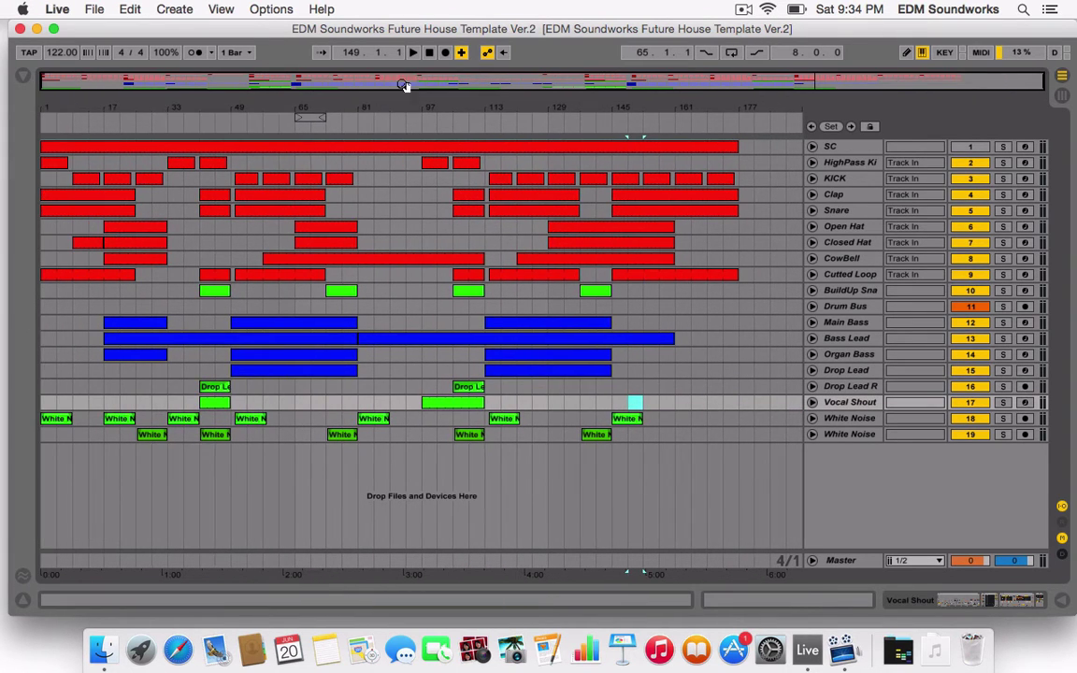
pyautogui.moveTo(276, 91); pyautogui.dragTo(166, 92)
# - Play the arrangement from bar 17, where the first Main Bass clip starts, and listen on from bar 33
pyautogui.click(191, 314)
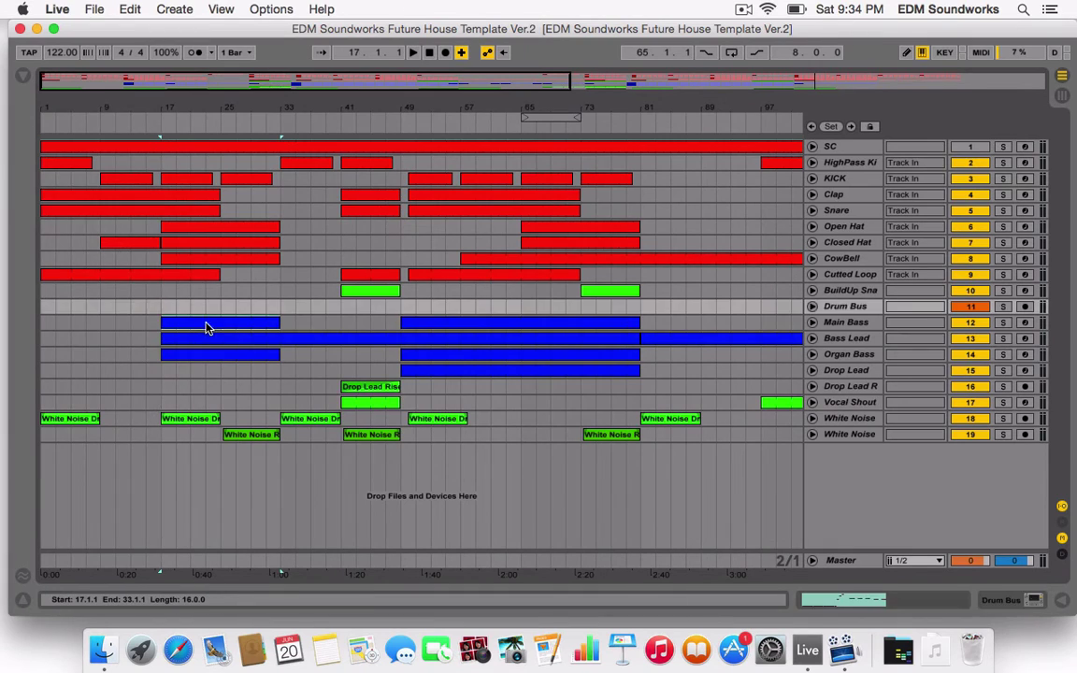
pyautogui.click(215, 328)
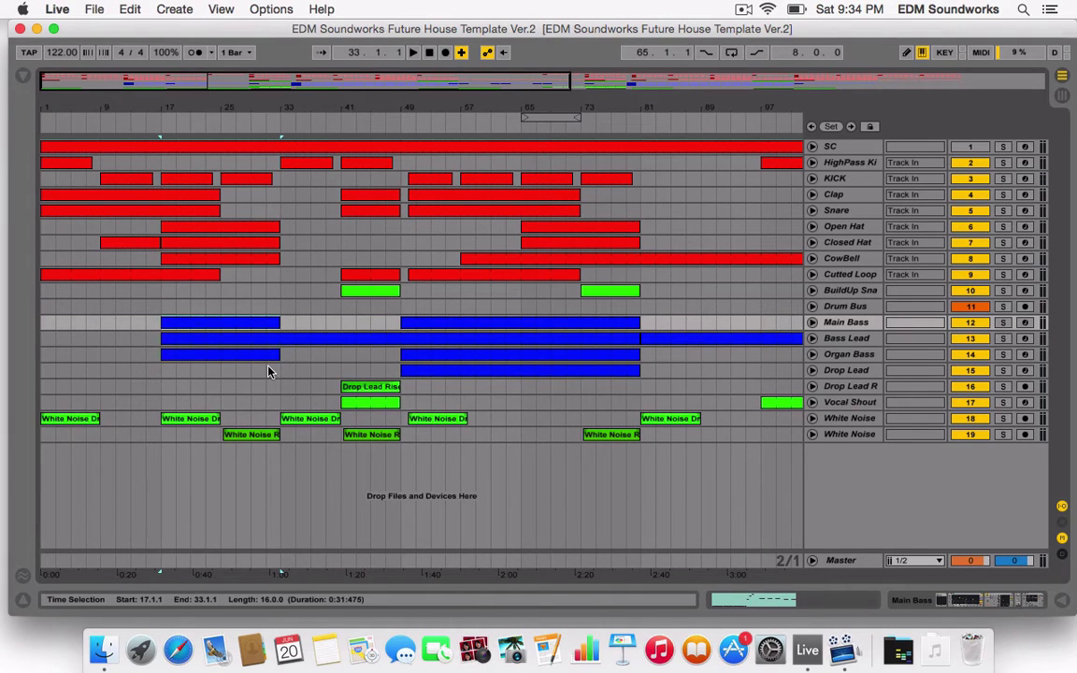
pyautogui.press('space')
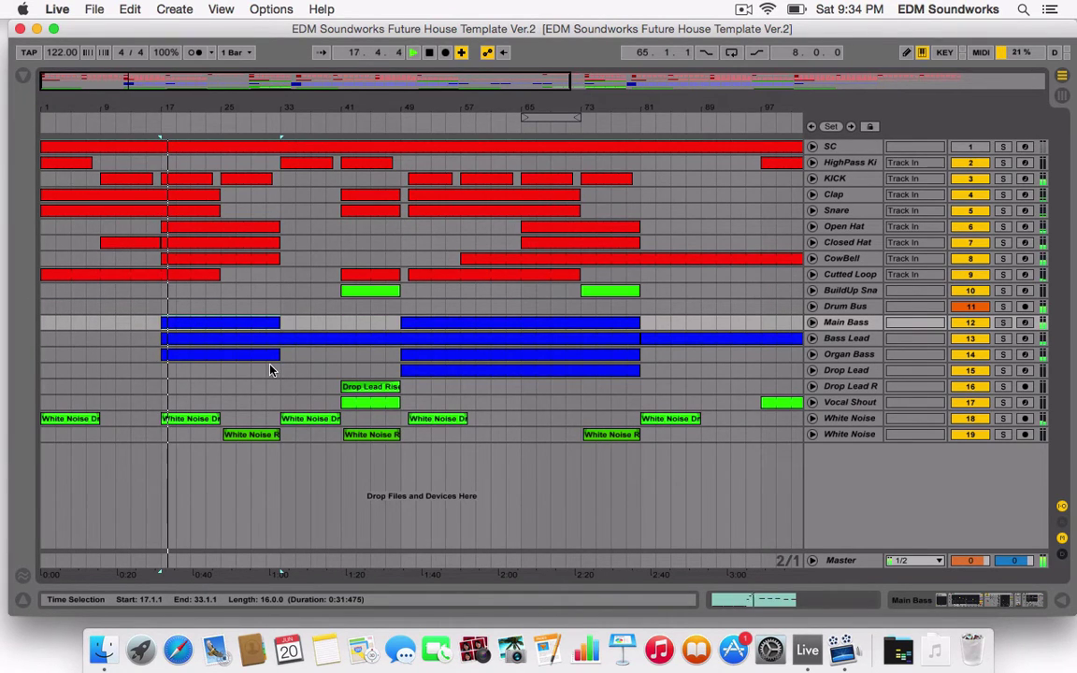
pyautogui.click(281, 370)
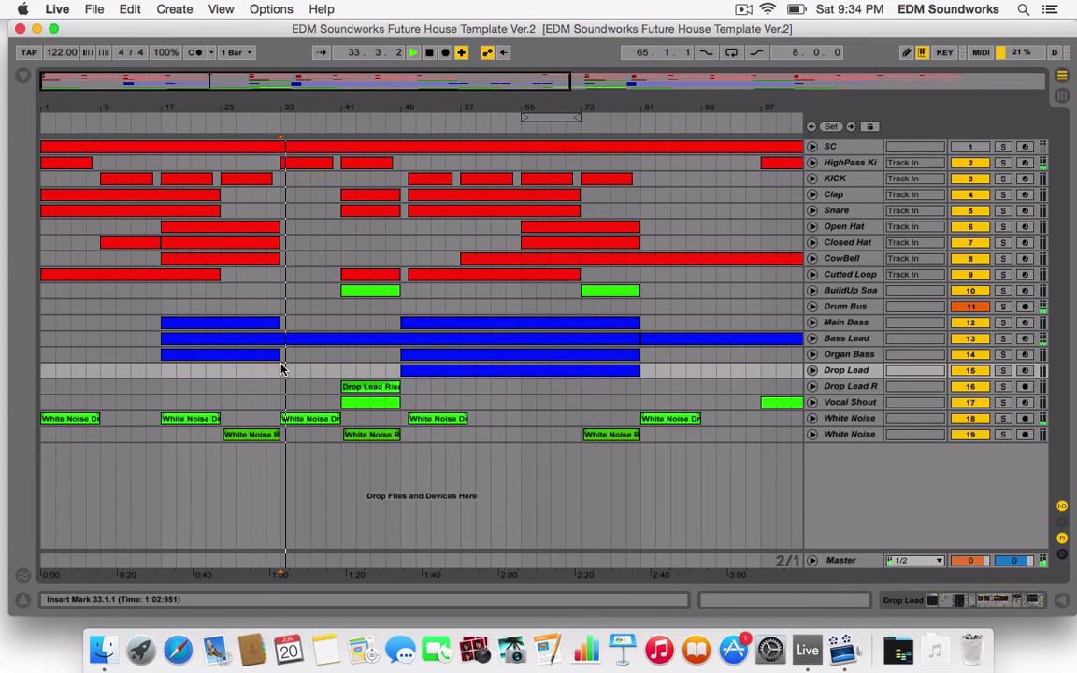
pyautogui.click(211, 356)
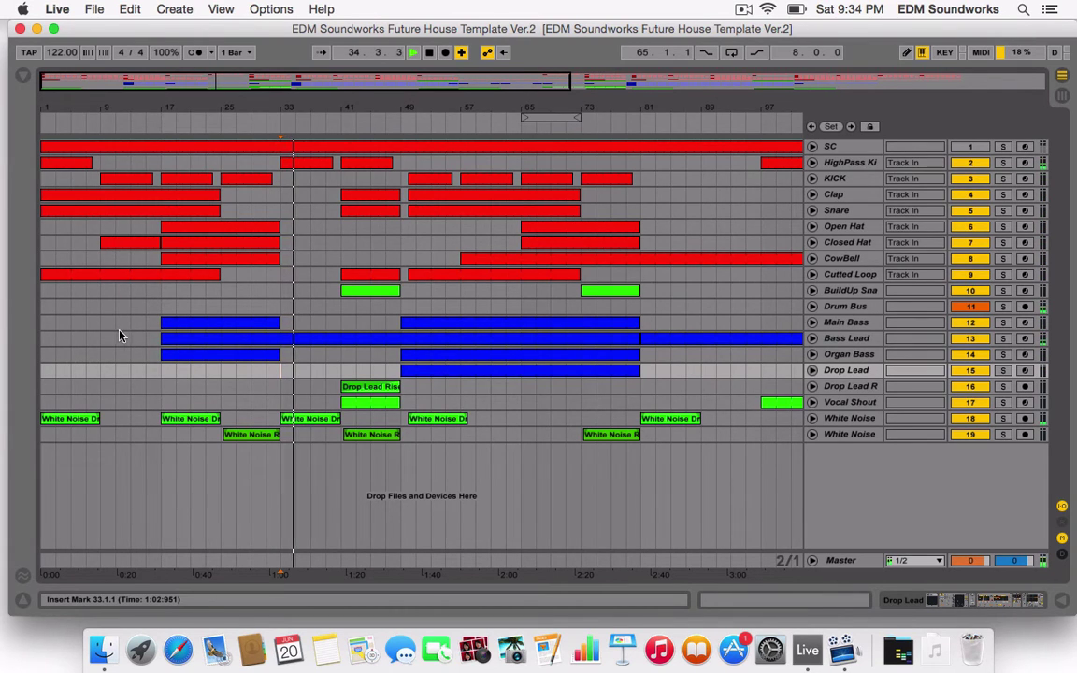
# - Fill the first 16 bars of the Bass Lead track with its clip, solo the track and play it
pyautogui.moveTo(162, 338); pyautogui.dragTo(114, 338)
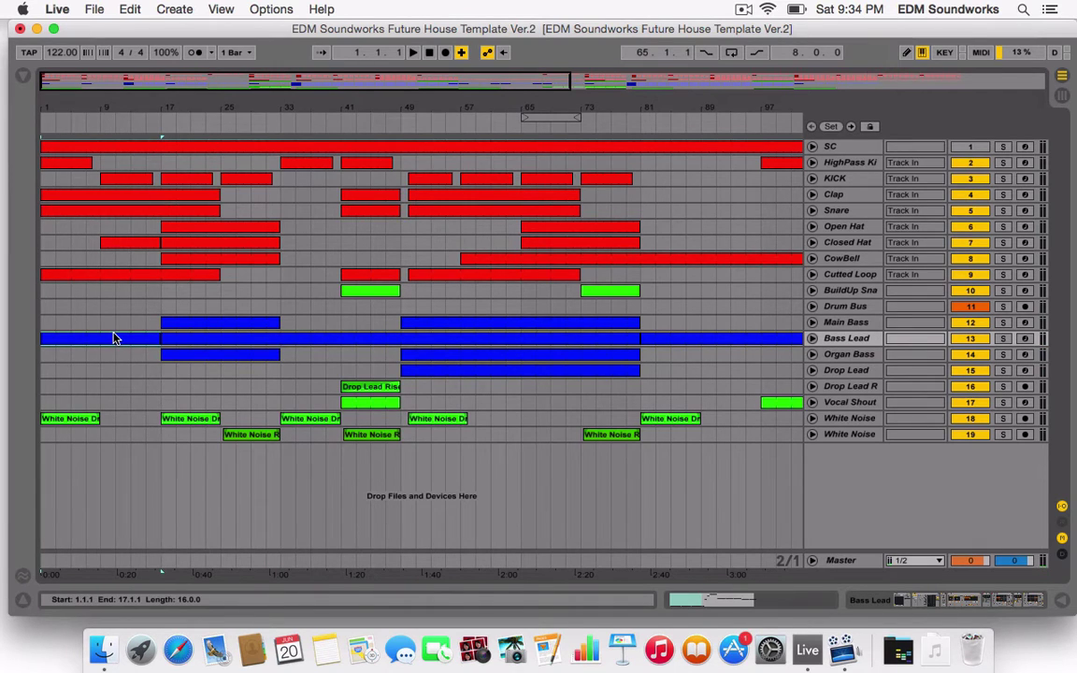
pyautogui.click(1002, 339)
pyautogui.press('space')
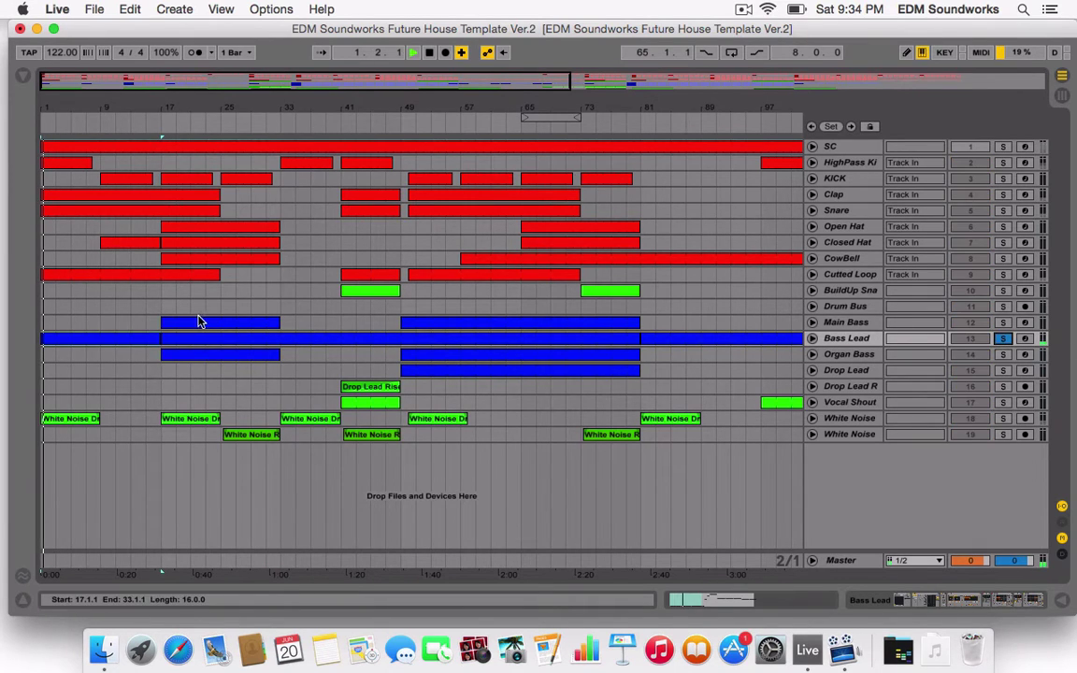
# - Loop the first 16 bars of the arrangement, from 1.1.1 to 17.1.1
pyautogui.moveTo(159, 326); pyautogui.dragTo(47, 324)
pyautogui.rightClick(84, 324)
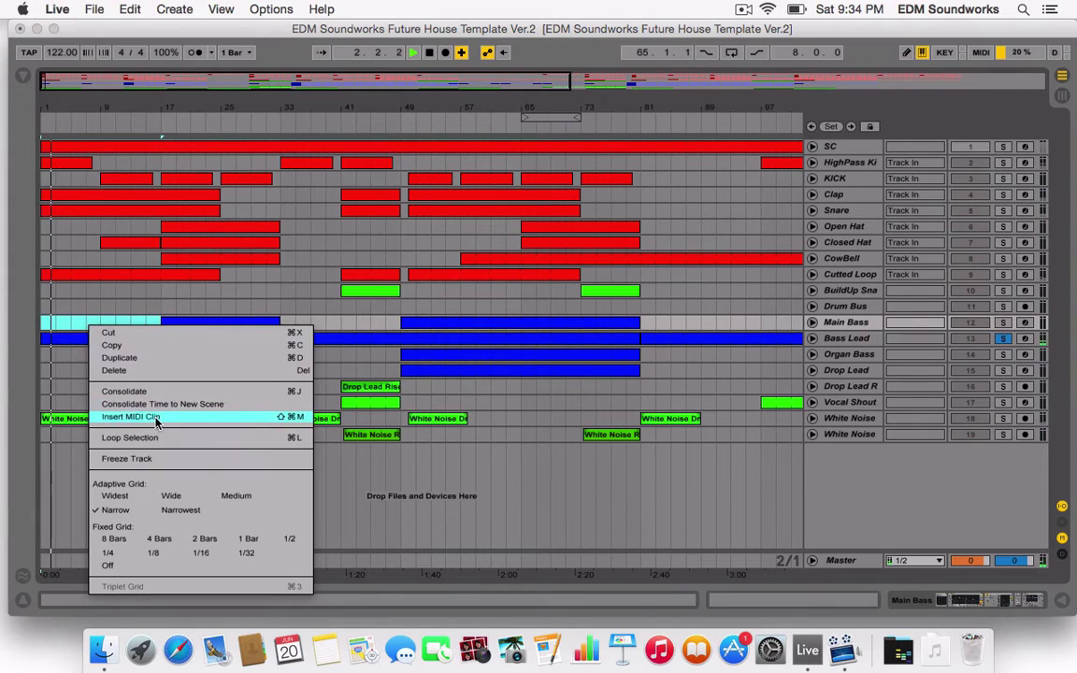
pyautogui.click(135, 441)
# - Open the first Bass Lead clip, delete all of its notes and stop playback
pyautogui.click(113, 342)
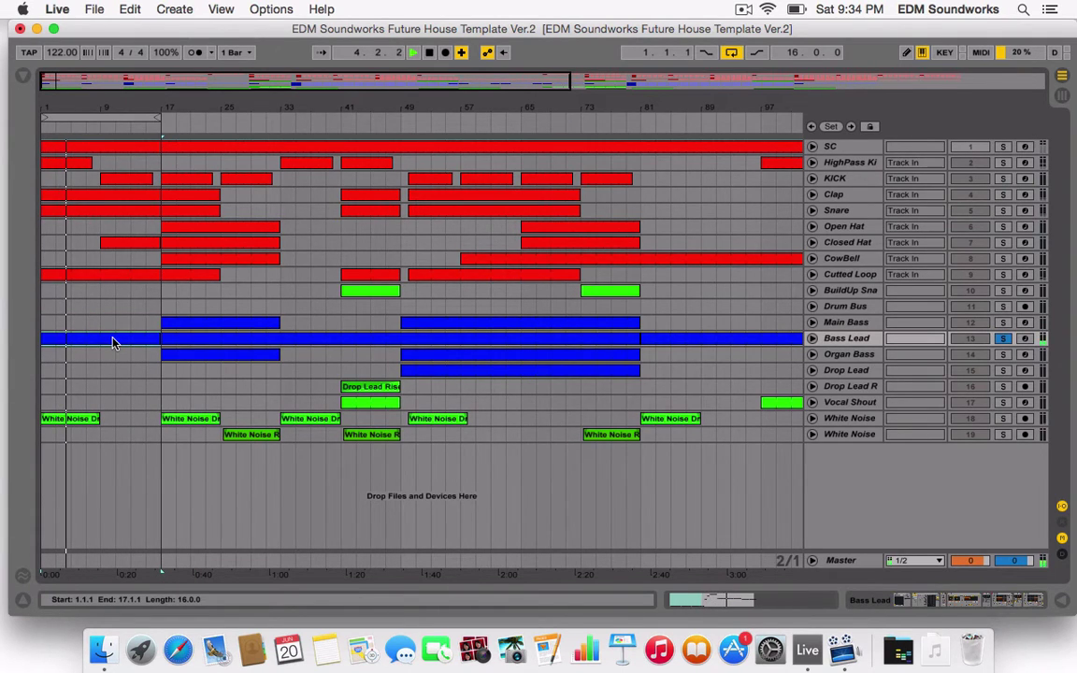
pyautogui.doubleClick(114, 342)
pyautogui.press('super+a')
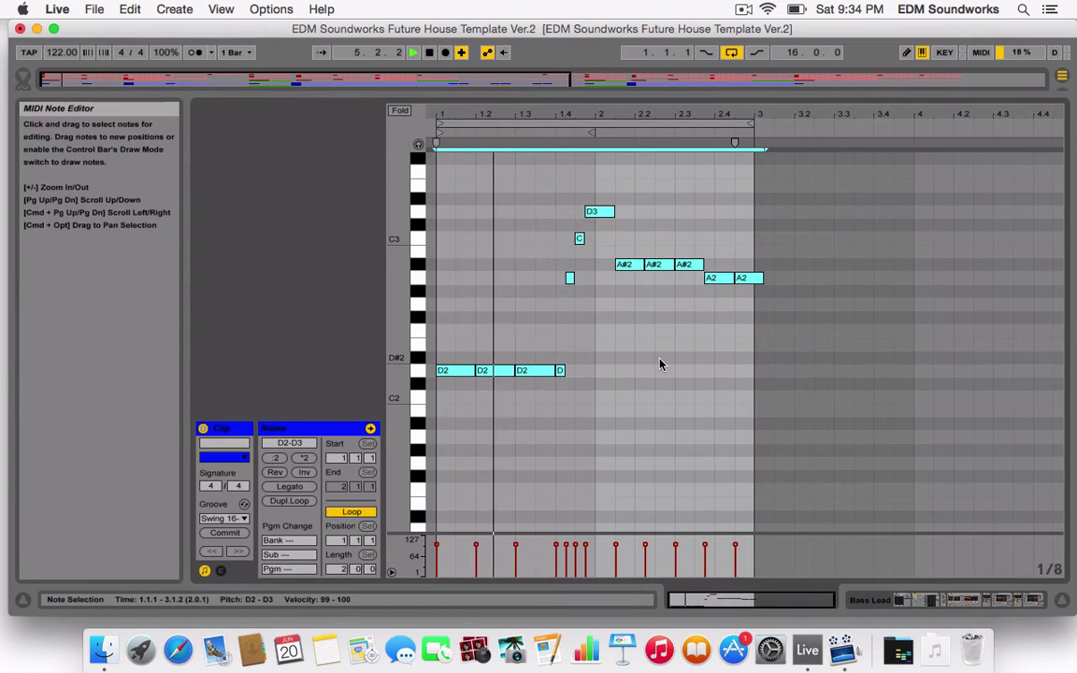
pyautogui.press('BackSpace')
pyautogui.press('space')
# - Enter four back-to-back A2 notes from 1.1.1, each three sixteenths long, on a 1/16 grid
pyautogui.doubleClick(451, 279)
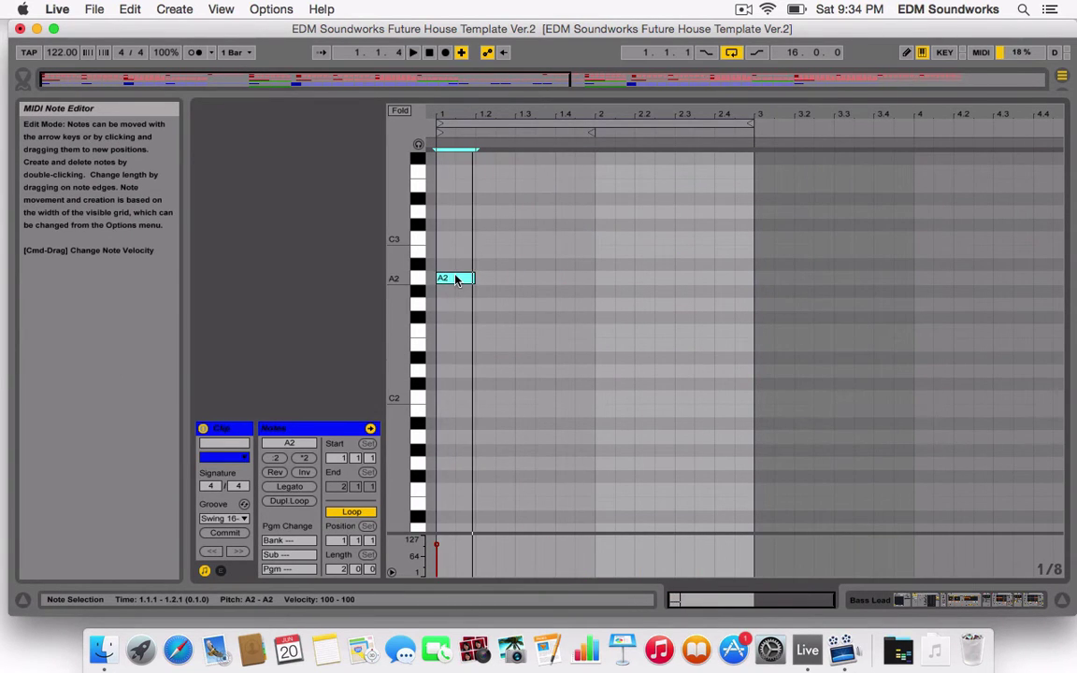
pyautogui.keyDown('alt'); pyautogui.moveTo(455, 279); pyautogui.dragTo(554, 280); pyautogui.keyUp('alt')
pyautogui.press('super+1')
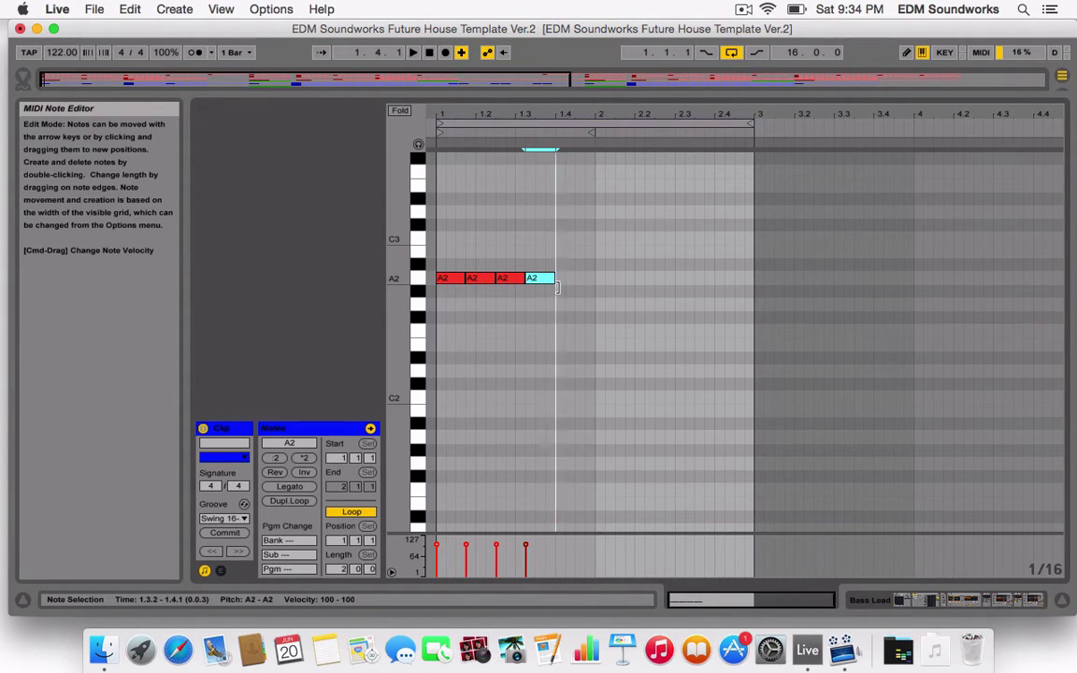
pyautogui.press('space')
# - Add a high F3 note at 1.4.1 and an E3 note at 1.4.3, and audition the phrase
pyautogui.doubleClick(570, 211)
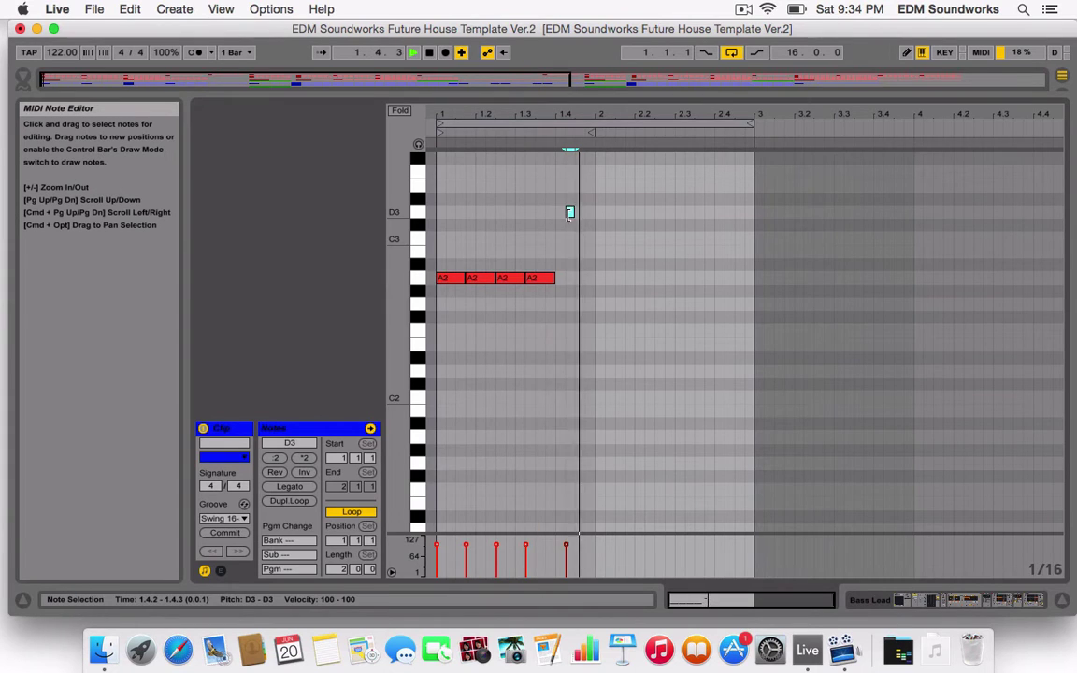
pyautogui.moveTo(570, 211); pyautogui.dragTo(570, 174)
pyautogui.press('Left')
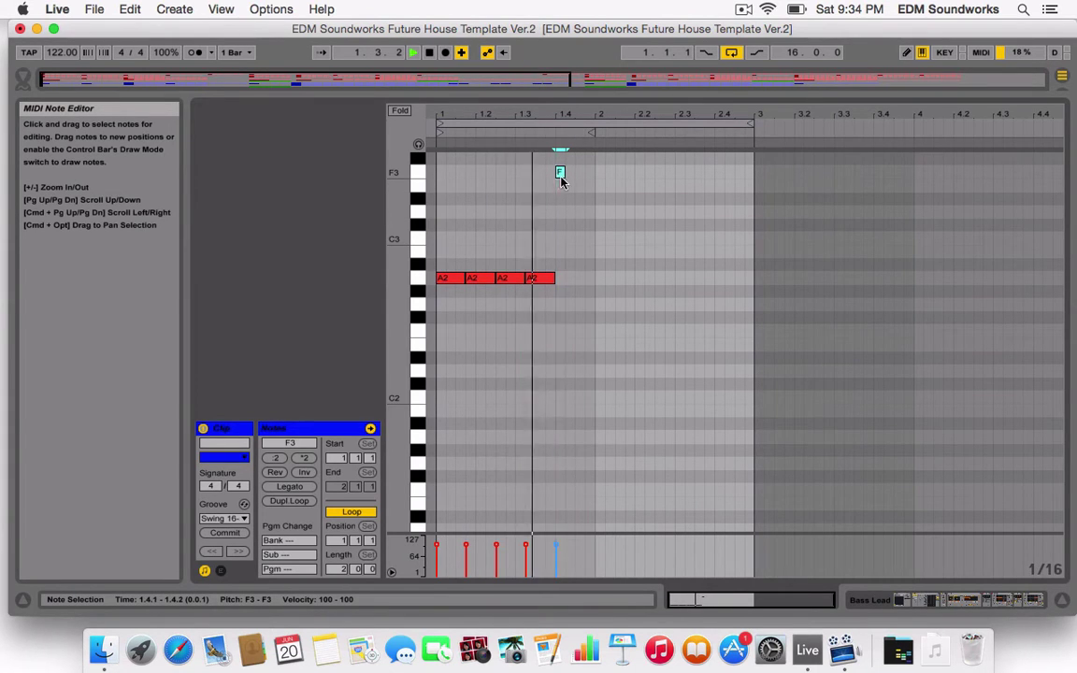
pyautogui.press('space')
pyautogui.press('space')
pyautogui.doubleClick(573, 185)
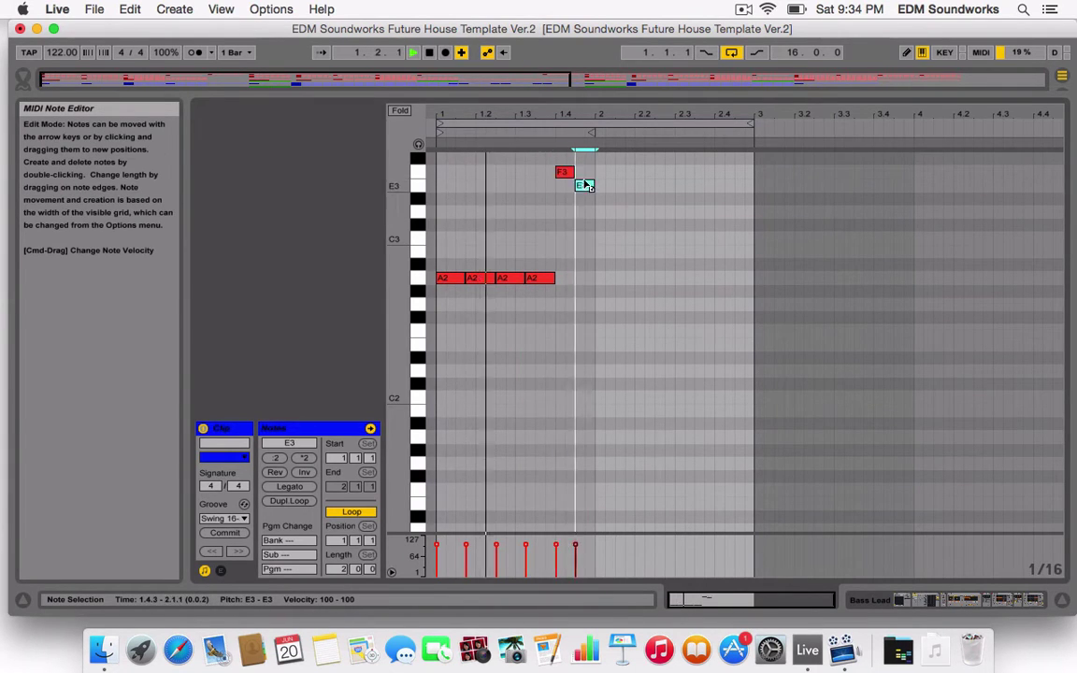
pyautogui.moveTo(577, 187); pyautogui.dragTo(586, 188)
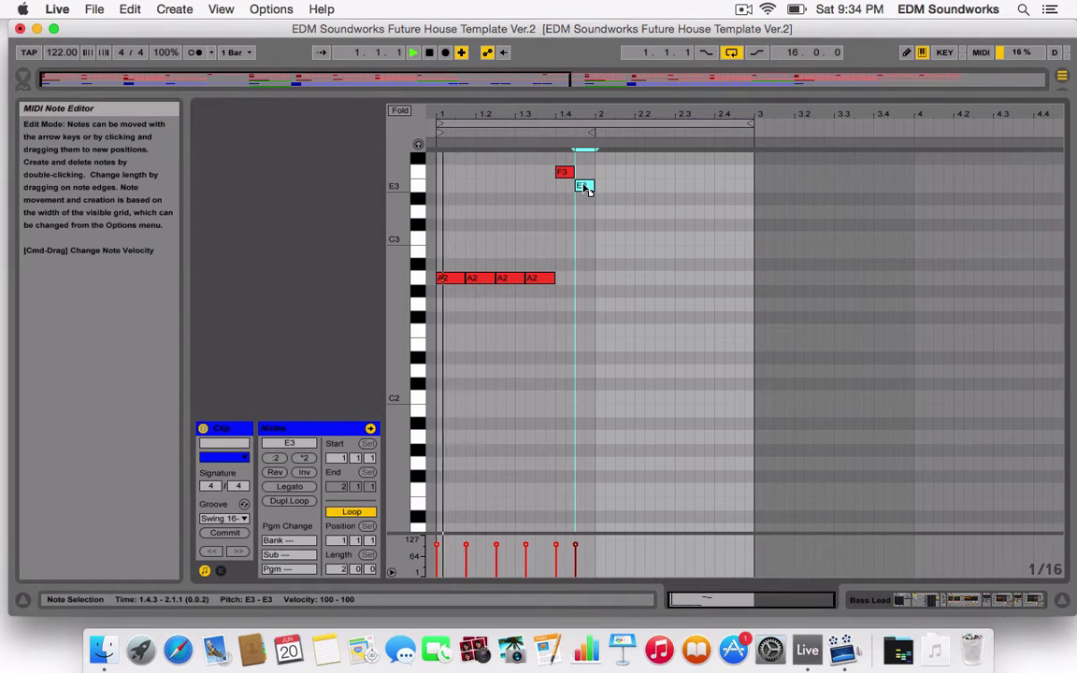
pyautogui.press('space')
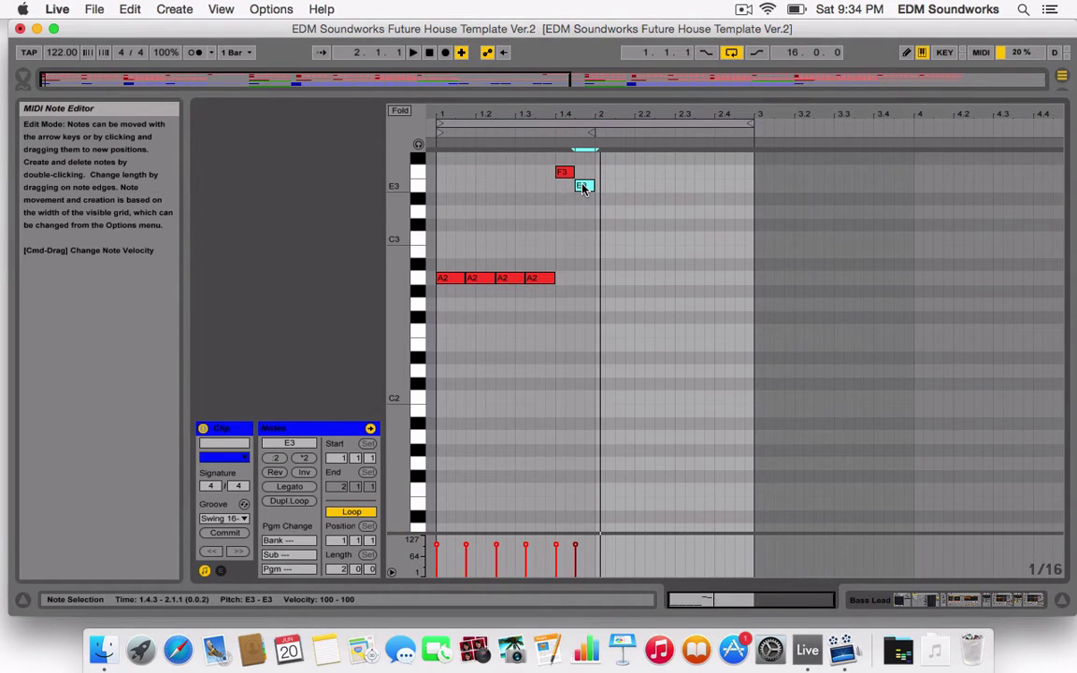
# - Shorten the F3 and E3 notes to consecutive sixteenths and add a D3 note at 1.4.3
pyautogui.doubleClick(592, 211)
pyautogui.press('space')
pyautogui.moveTo(593, 187); pyautogui.dragTo(592, 211)
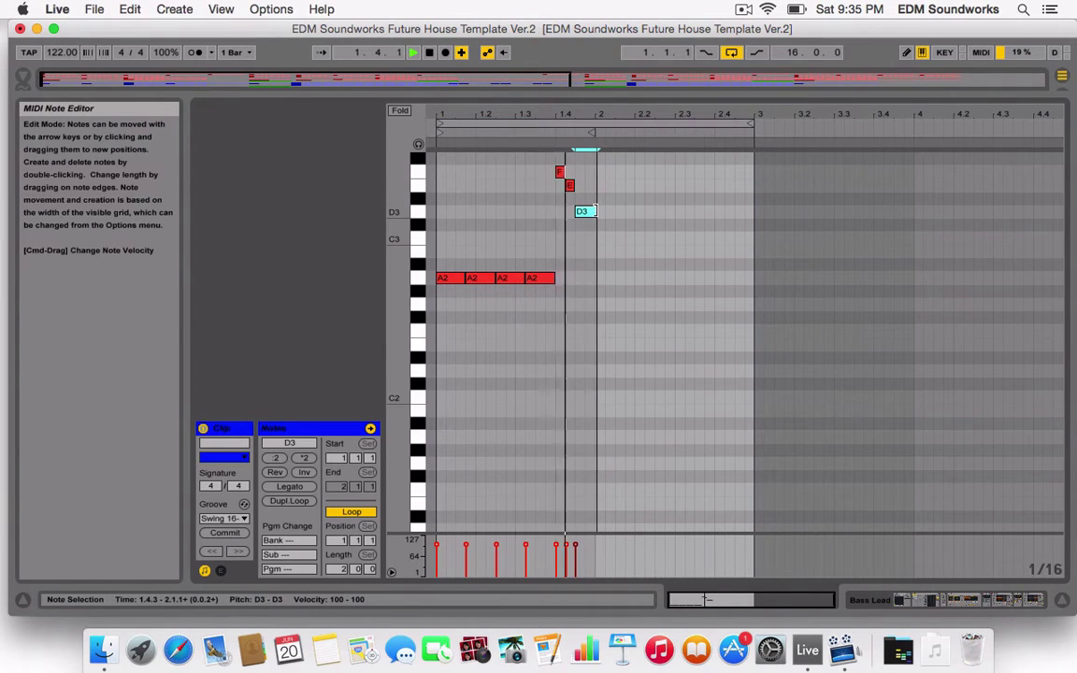
pyautogui.press('space')
# - Copy the four A2 notes as F2 notes starting at 1.4.4 and shorten the D3 note to end where they begin
pyautogui.moveTo(594, 270); pyautogui.dragTo(617, 308)
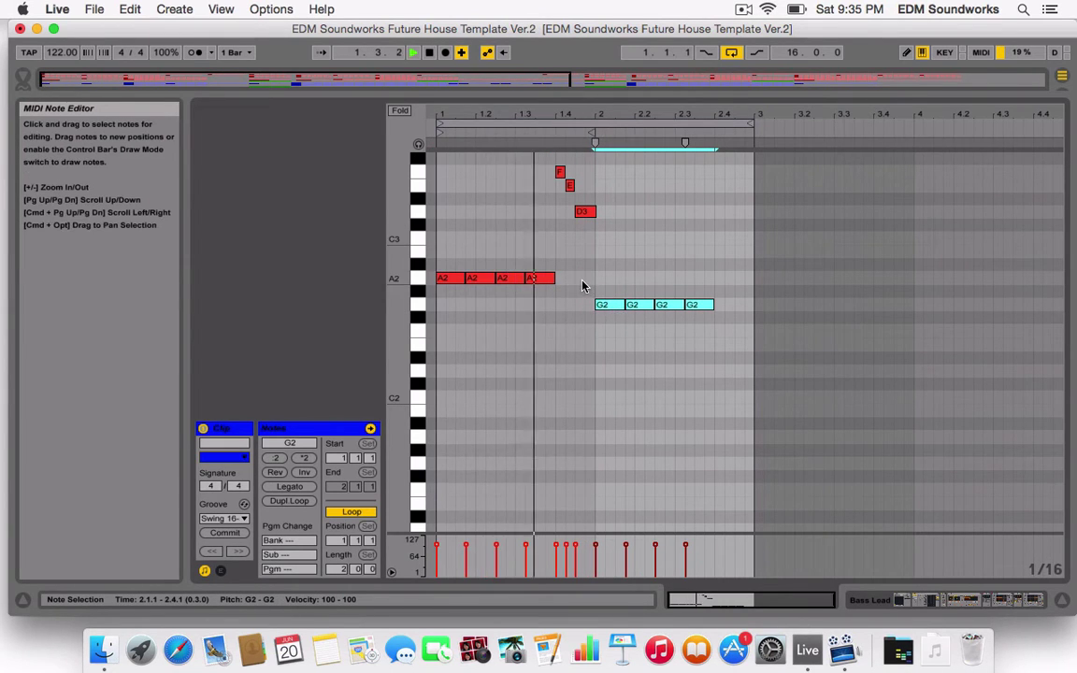
pyautogui.scroll(-3, 585, 286)
pyautogui.scroll(3, 594, 295)
pyautogui.moveTo(610, 304); pyautogui.dragTo(608, 330)
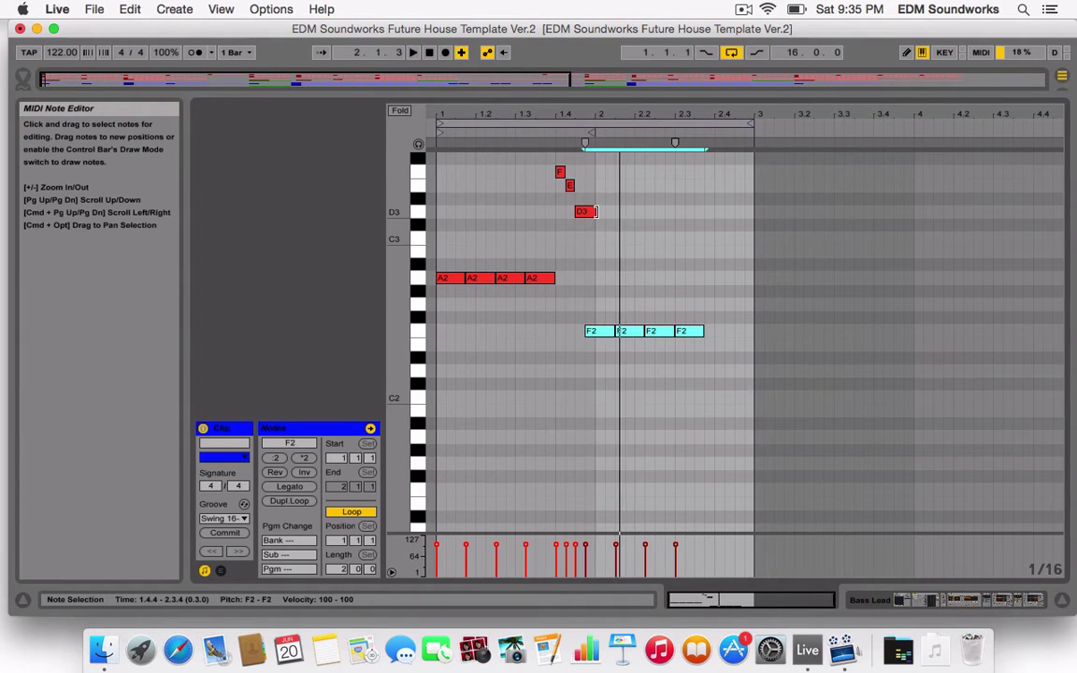
pyautogui.moveTo(595, 211); pyautogui.dragTo(586, 213)
pyautogui.scroll(-2, 603, 294)
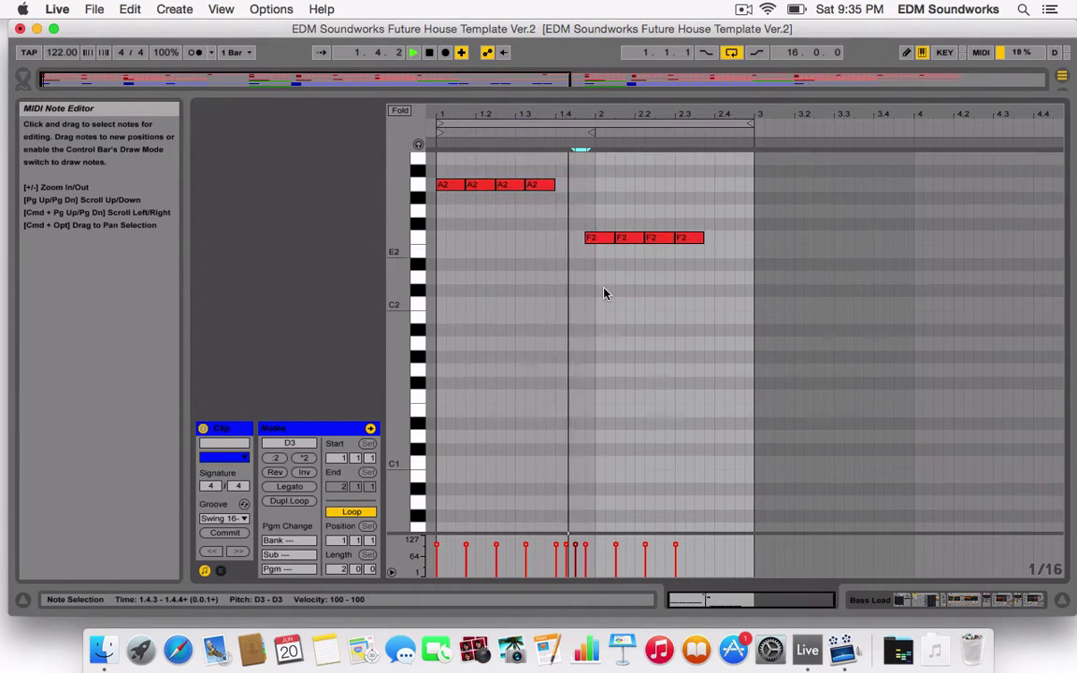
pyautogui.scroll(3, 624, 300)
# - Lower the last F2 note to E2, duplicate it twice and trim the final copy to end at 3.1.1
pyautogui.click(691, 385)
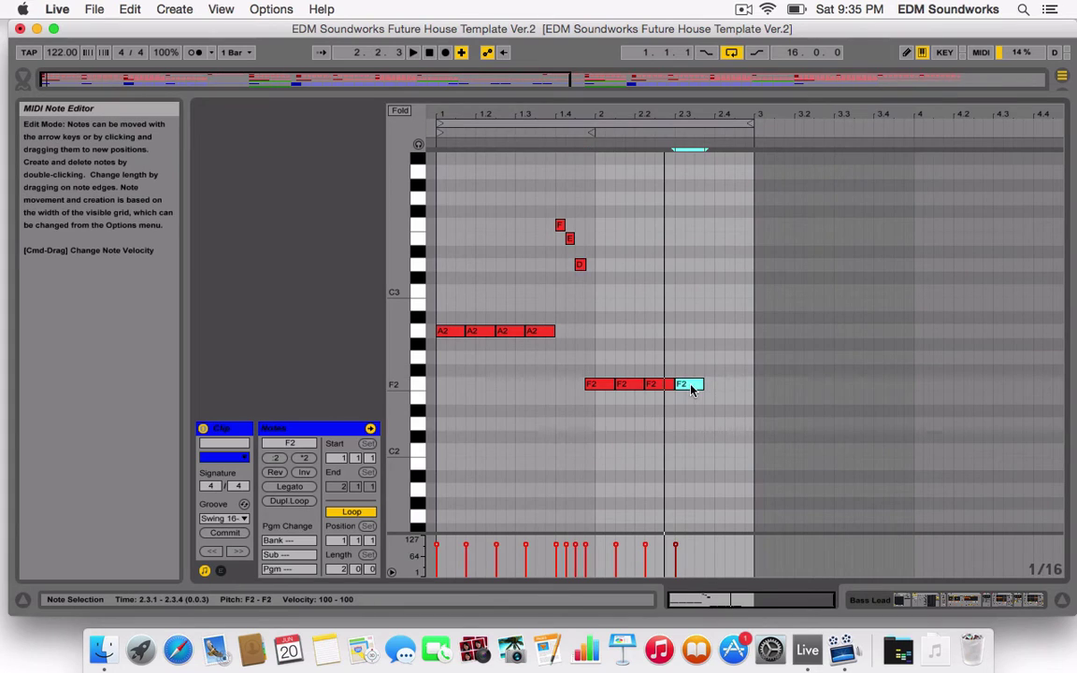
pyautogui.press('space')
pyautogui.press('super+d')
pyautogui.press('super+d')
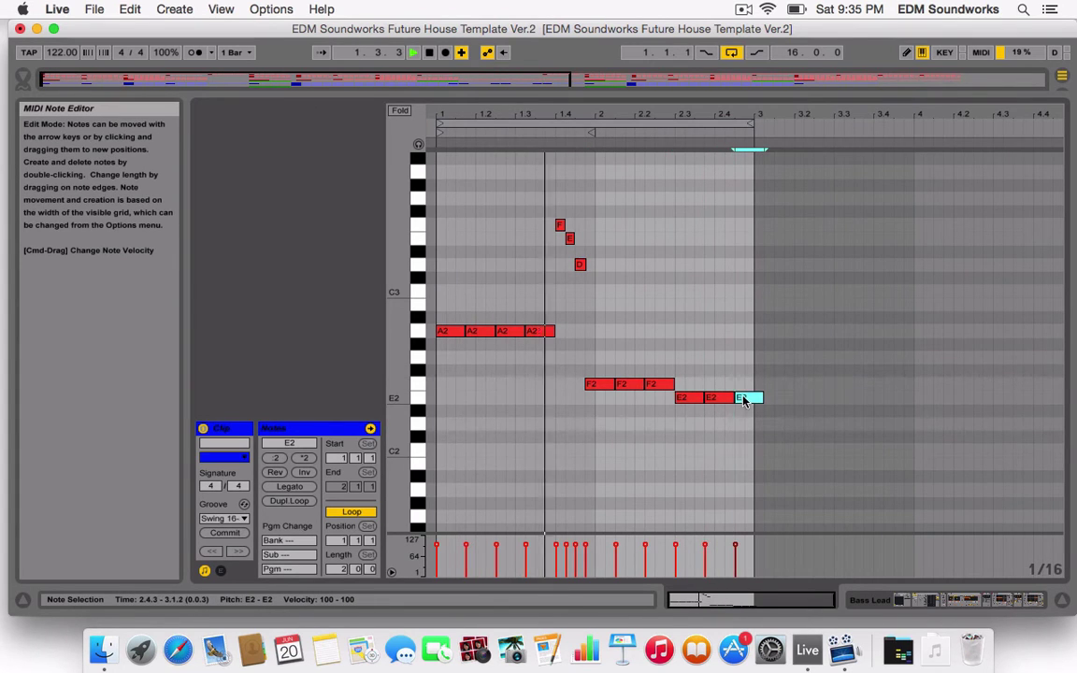
pyautogui.moveTo(764, 398); pyautogui.dragTo(751, 397)
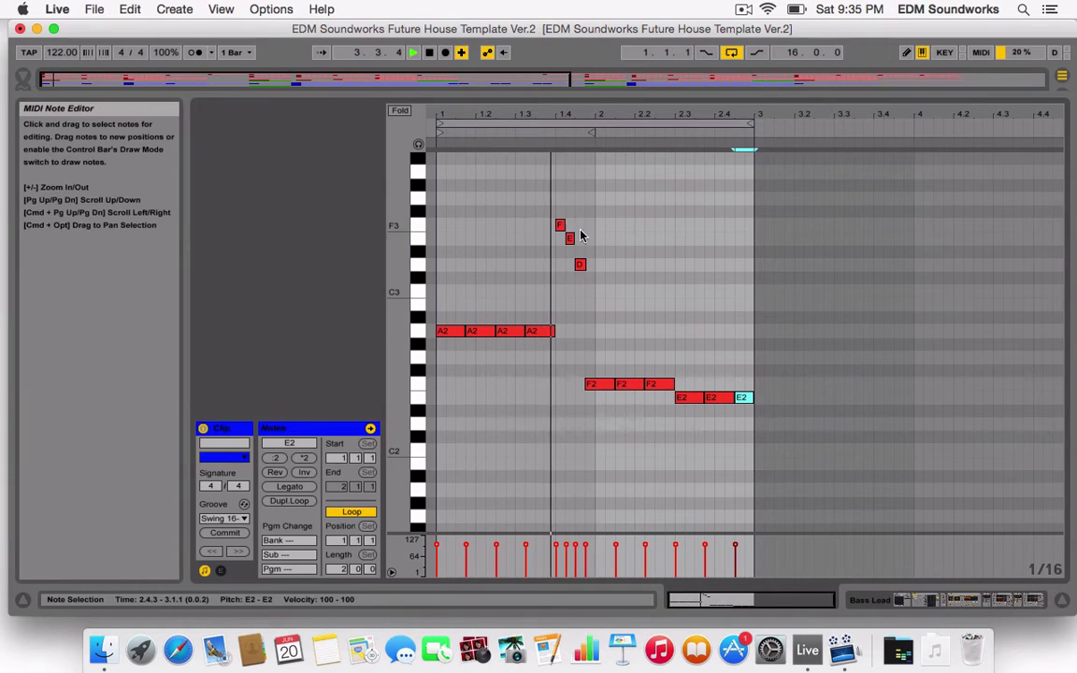
# - Move the second A2 note down to E2 and the third and fourth A2 notes down to D2
pyautogui.moveTo(482, 335); pyautogui.dragTo(482, 405)
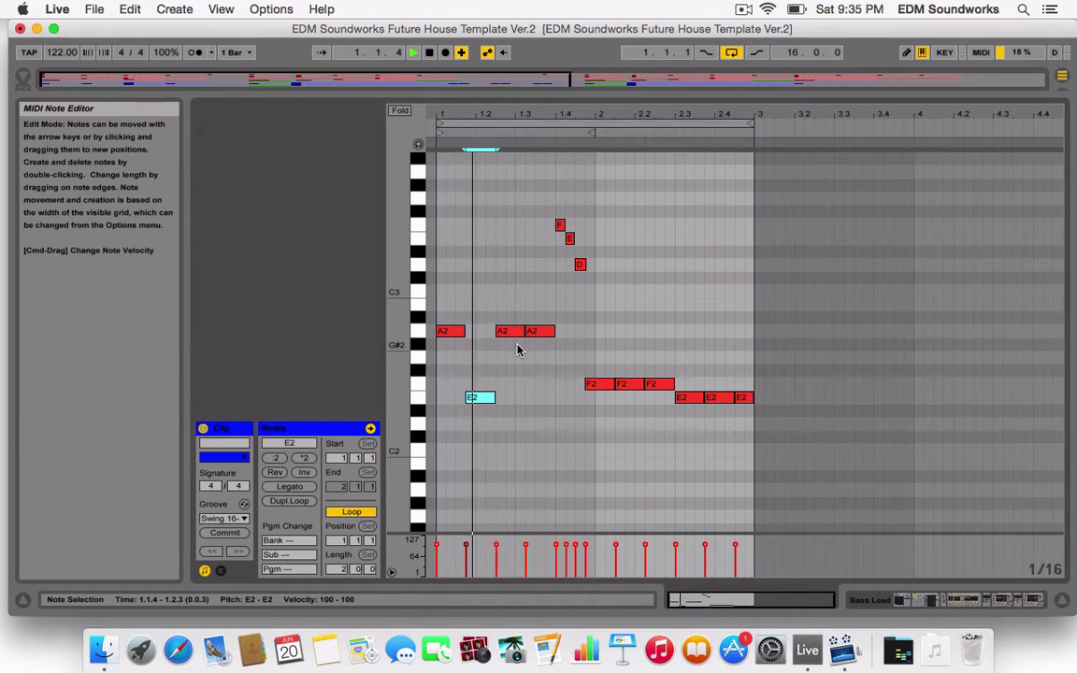
pyautogui.moveTo(517, 332); pyautogui.dragTo(519, 428)
pyautogui.moveTo(539, 333); pyautogui.dragTo(545, 430)
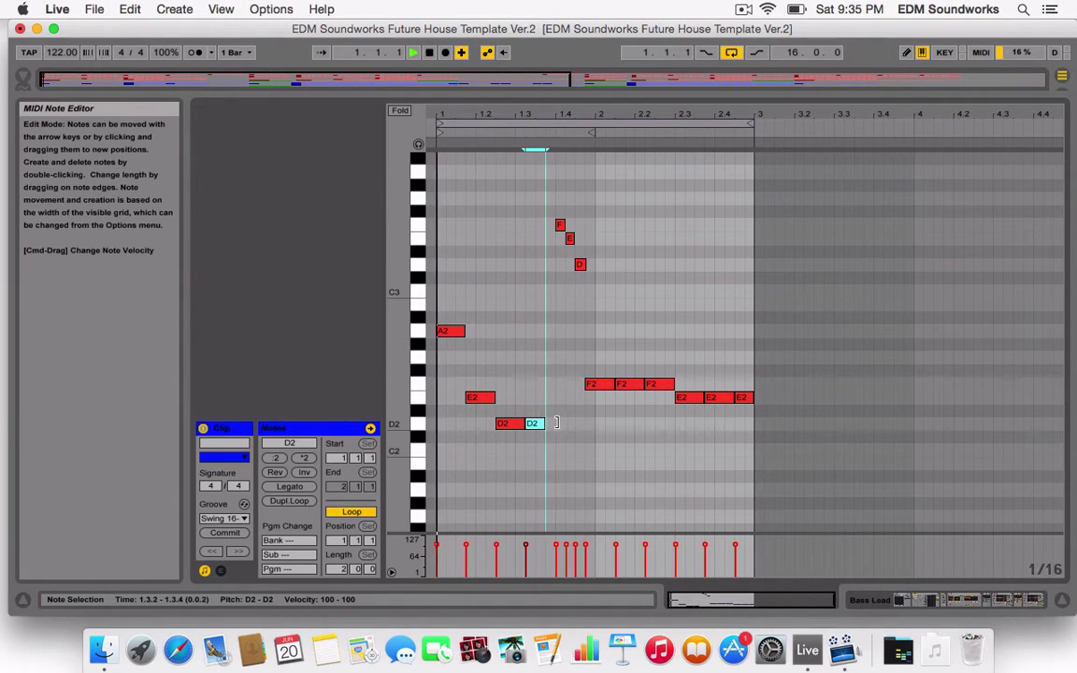
# - Raise the two D2 notes to F2 and lower the three F2 notes starting at 1.4.4 to C2
pyautogui.keyDown('shift'); pyautogui.click(510, 423); pyautogui.keyUp('shift')
pyautogui.moveTo(512, 425); pyautogui.dragTo(508, 387)
pyautogui.press('space')
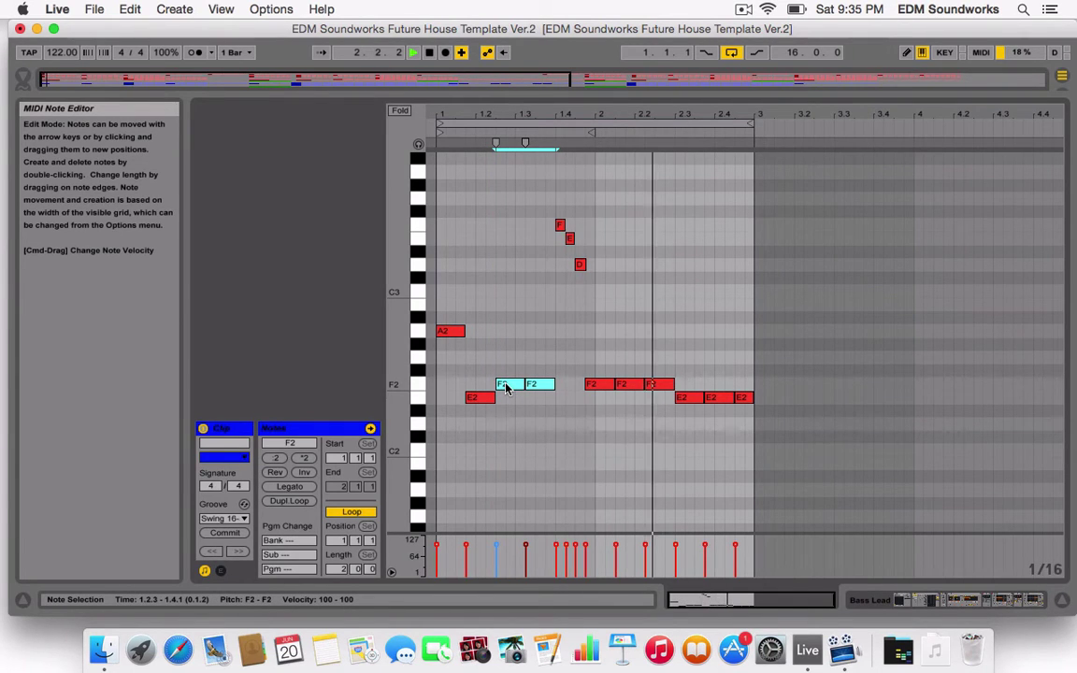
pyautogui.moveTo(664, 414); pyautogui.dragTo(600, 453)
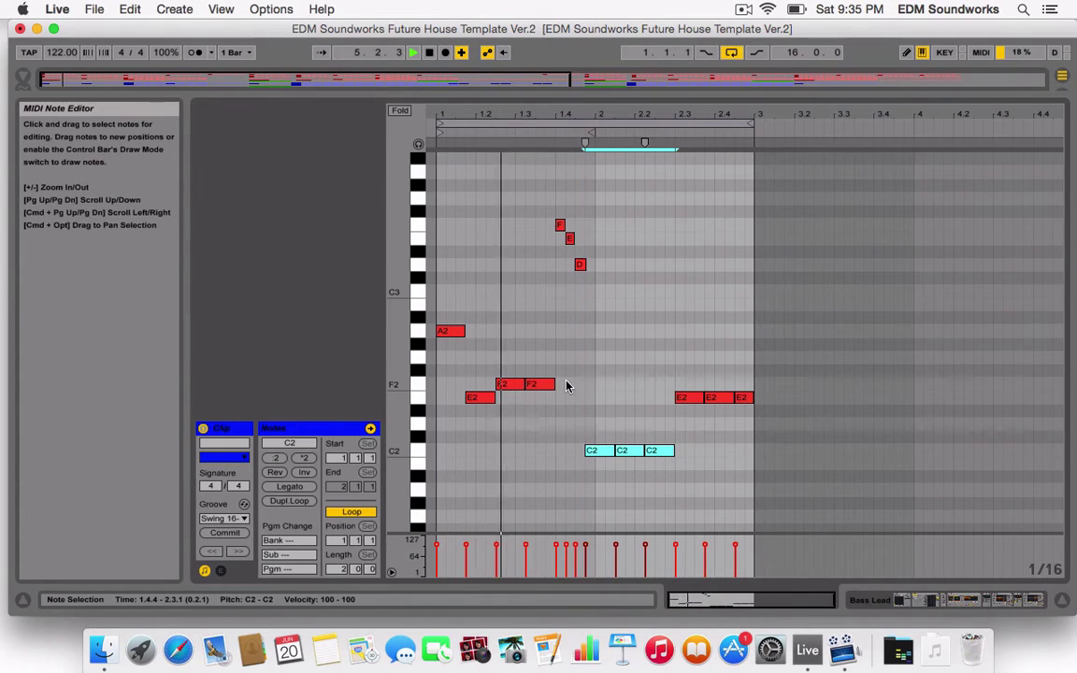
# - Replace the high F3, E3 and D3 notes with sixteenths C3, D3, C3 and E3 starting at 1.4.1
pyautogui.moveTo(594, 222); pyautogui.dragTo(531, 307)
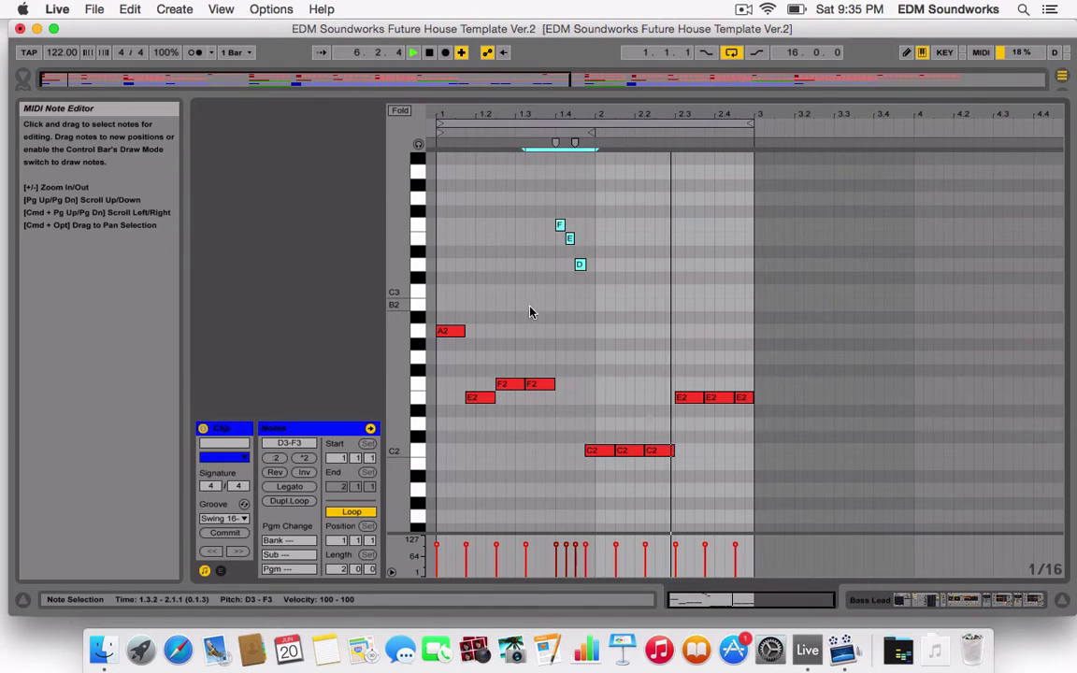
pyautogui.press('Delete')
pyautogui.doubleClick(560, 291)
pyautogui.doubleClick(581, 292)
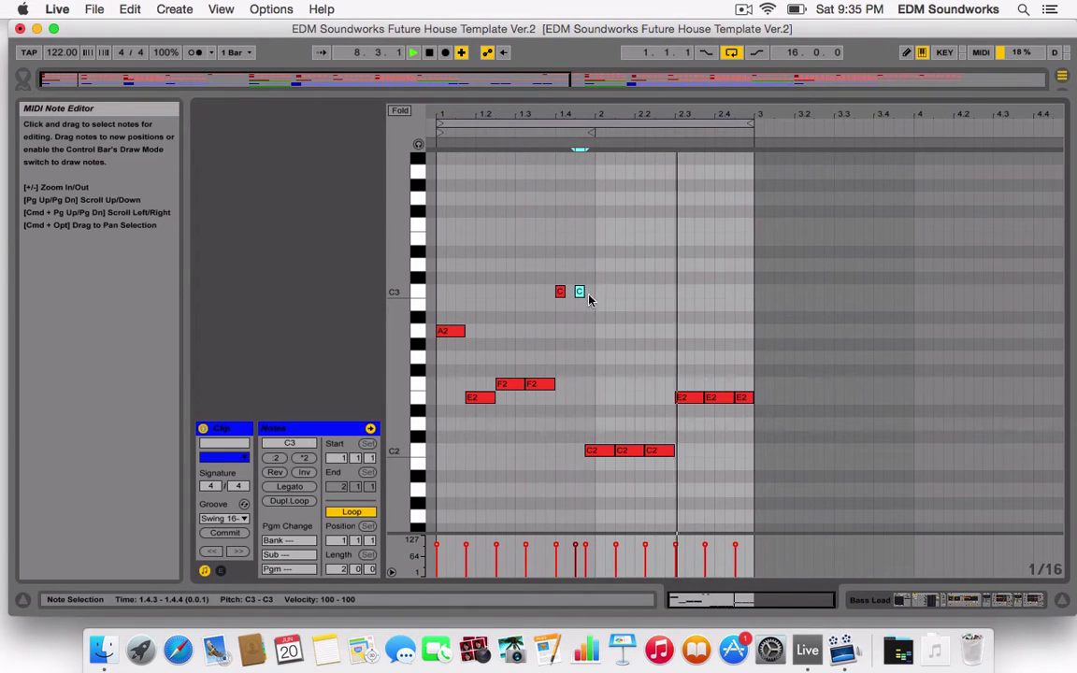
pyautogui.doubleClick(570, 266)
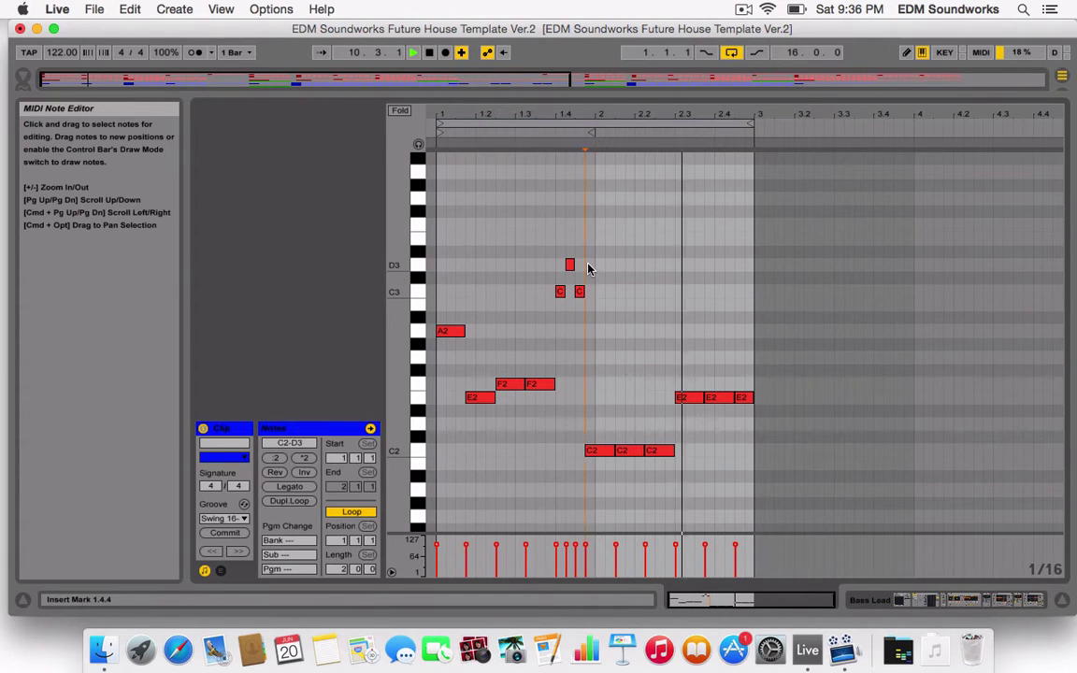
pyautogui.doubleClick(589, 240)
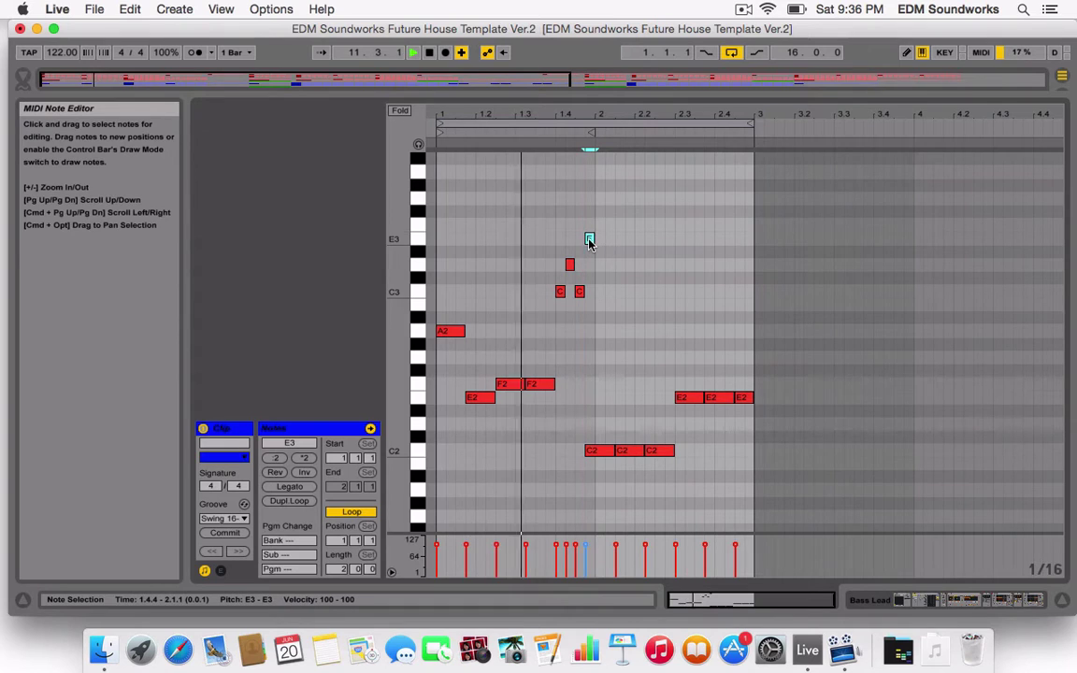
# - Try the high sixteenth note at 1.4.4 on F3 and delete it
pyautogui.press('Up')
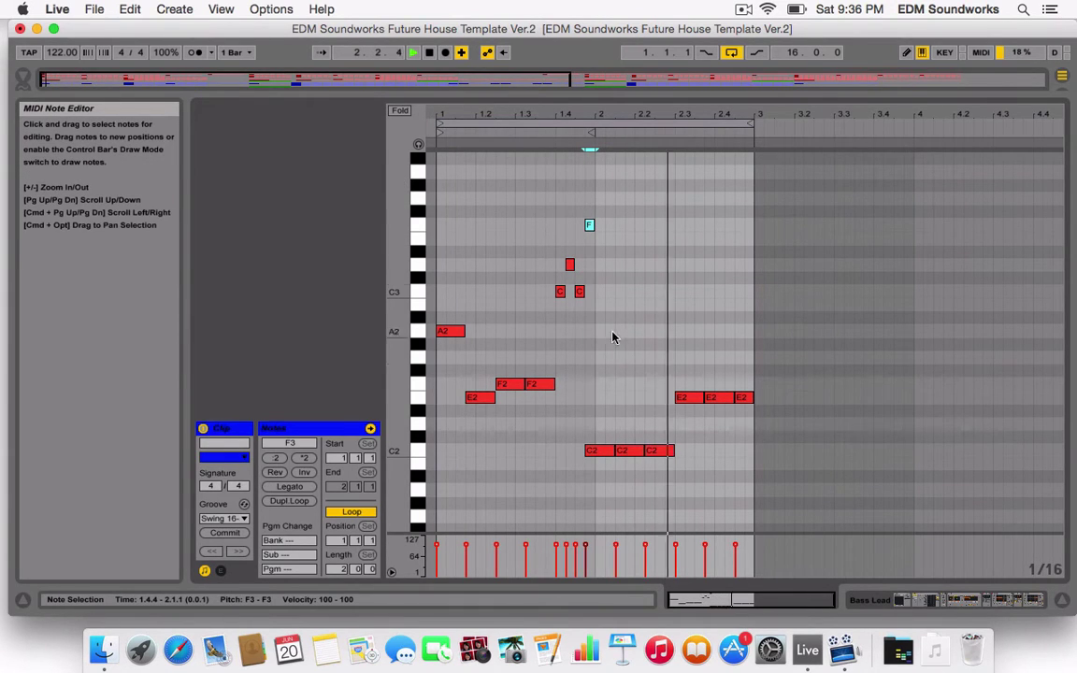
pyautogui.moveTo(601, 458); pyautogui.dragTo(678, 447)
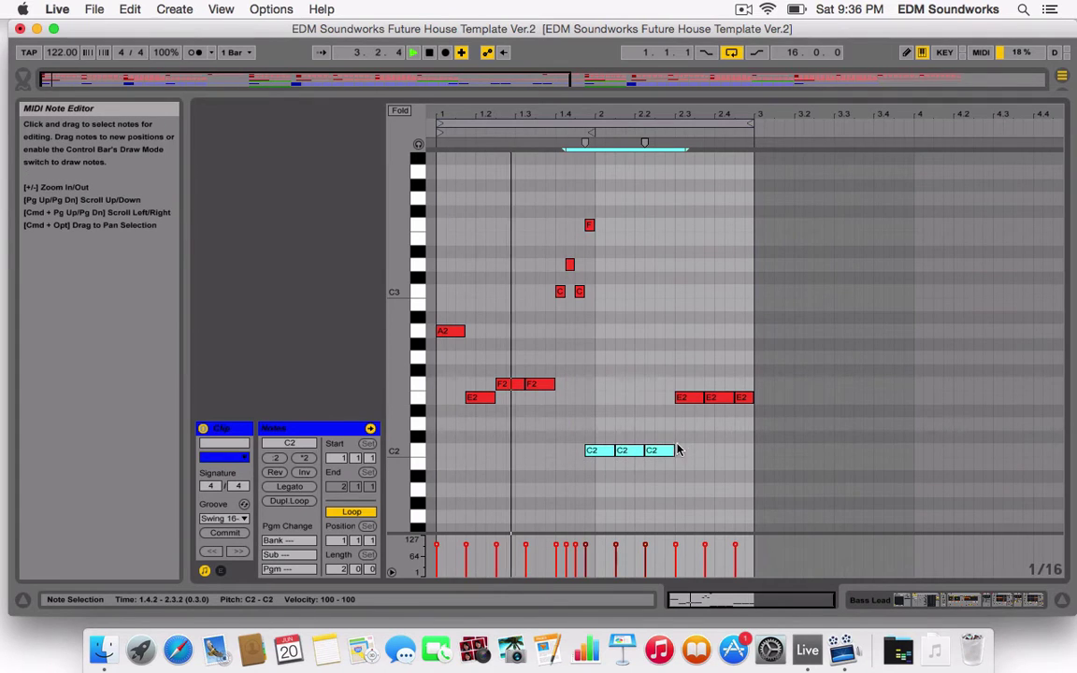
pyautogui.press('Right')
pyautogui.press('Left')
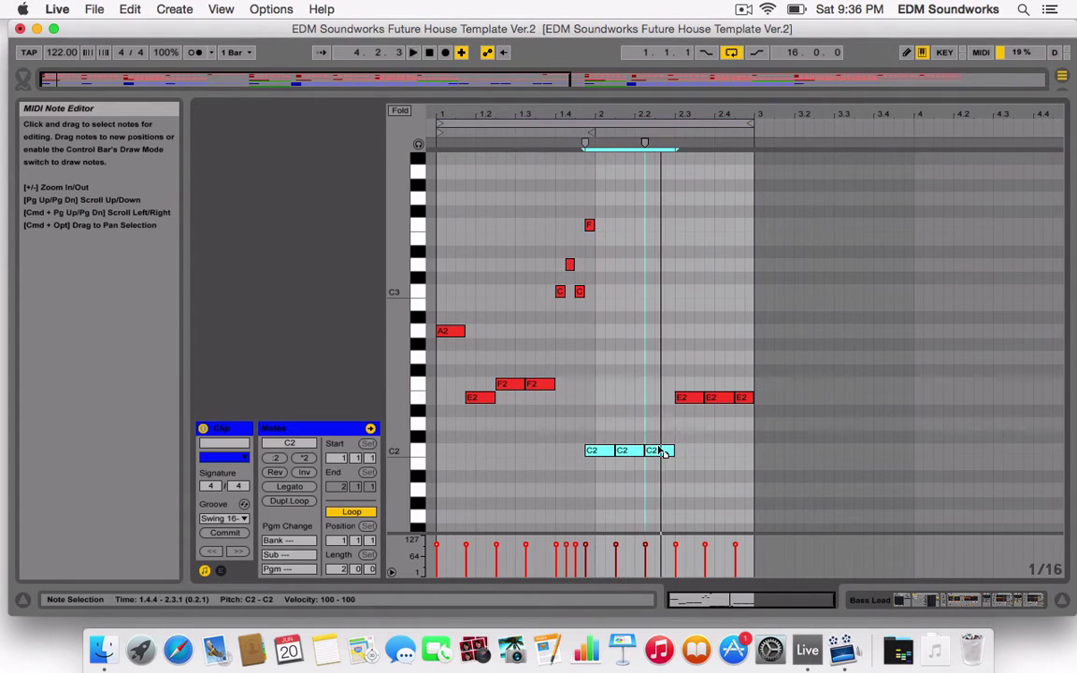
pyautogui.click(589, 226)
pyautogui.press('Delete')
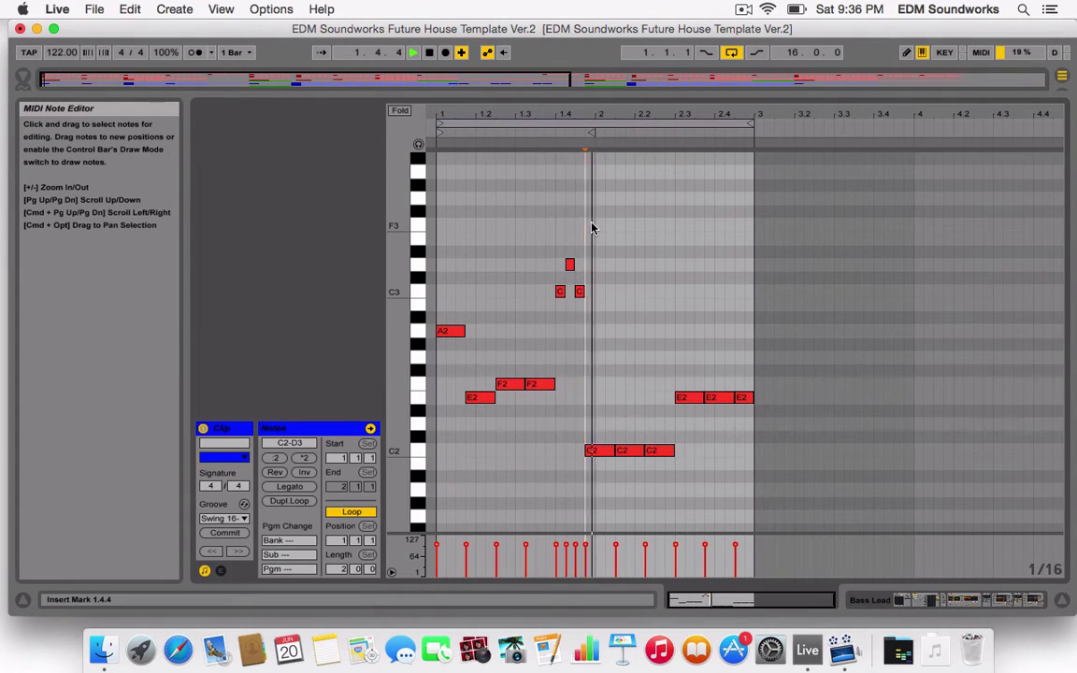
# - Lower the sixteenth note at 1.4.3 to F2 and the sixteenth note at 1.4.2 to A2
pyautogui.click(568, 267)
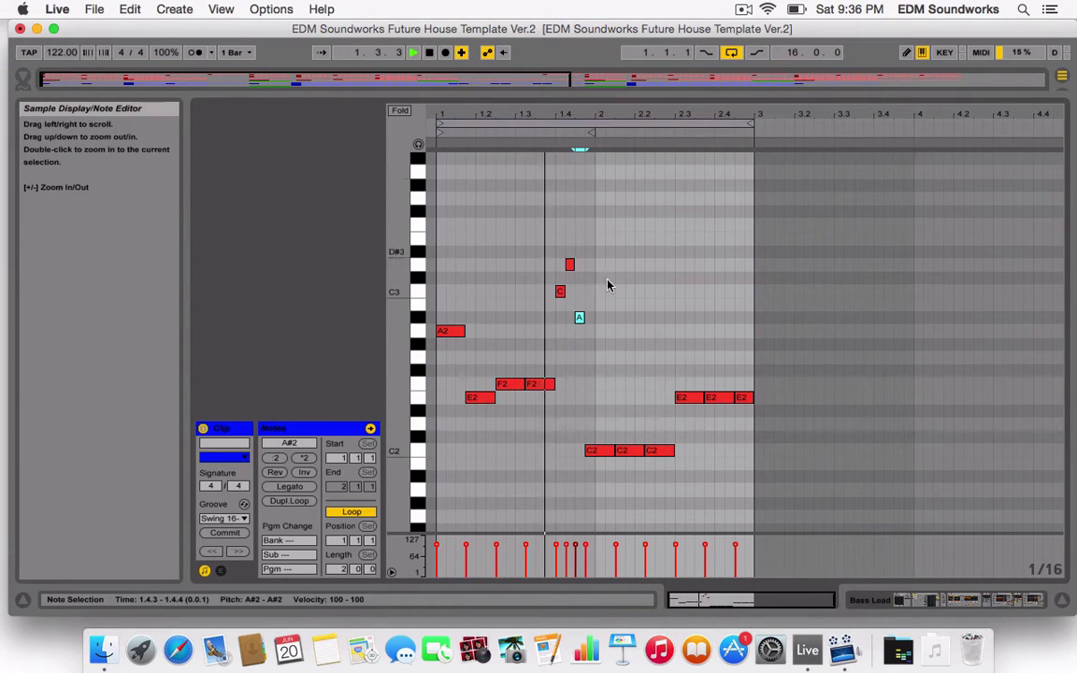
pyautogui.press('Down')
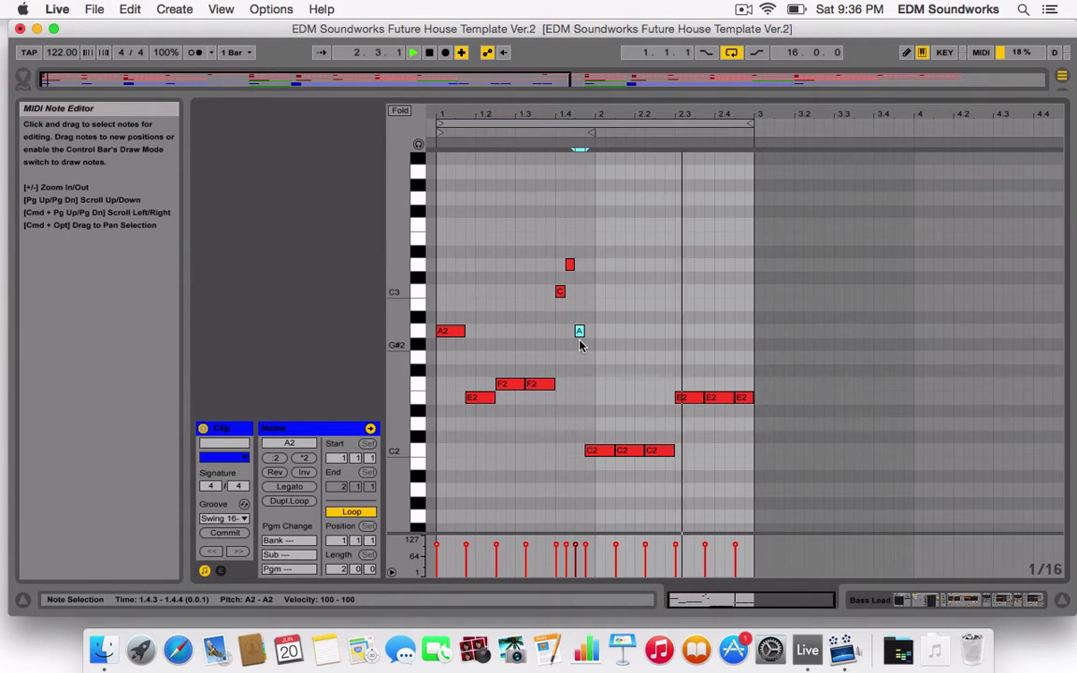
pyautogui.press('Down')
pyautogui.press('Down')
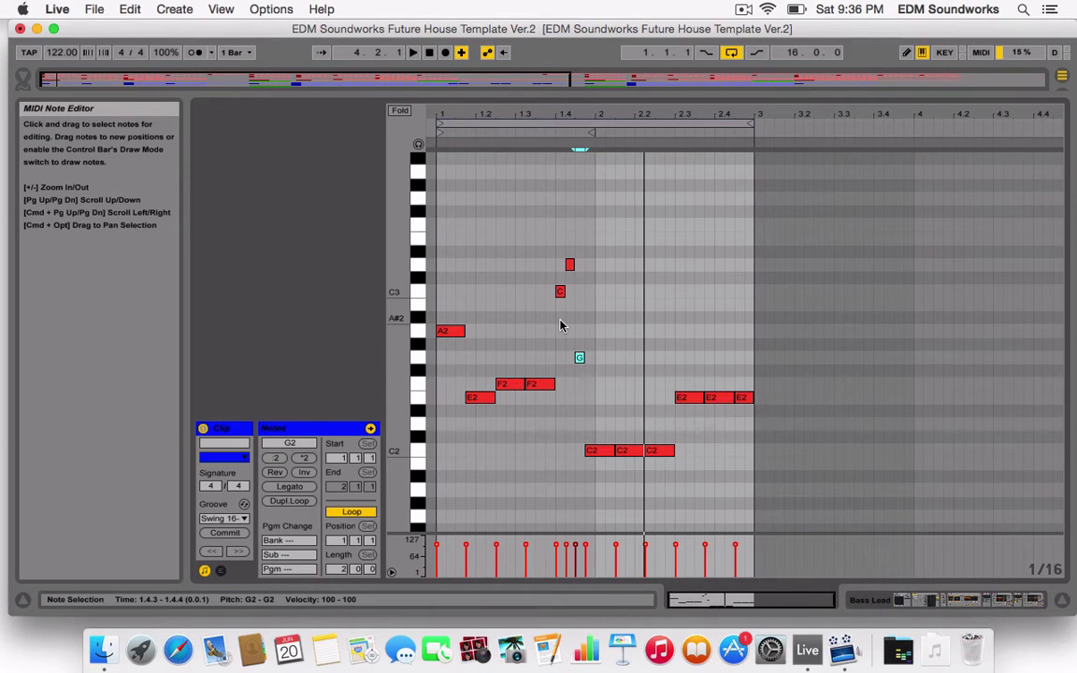
pyautogui.press('Down')
pyautogui.press('Down')
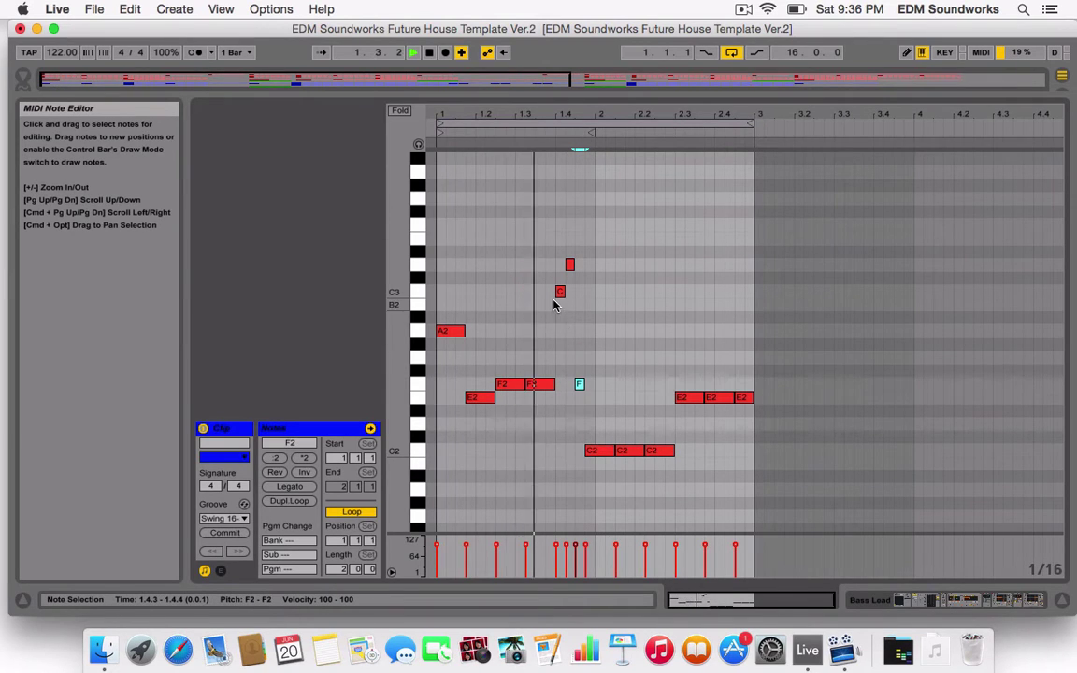
pyautogui.press('space')
pyautogui.moveTo(569, 268); pyautogui.dragTo(572, 291)
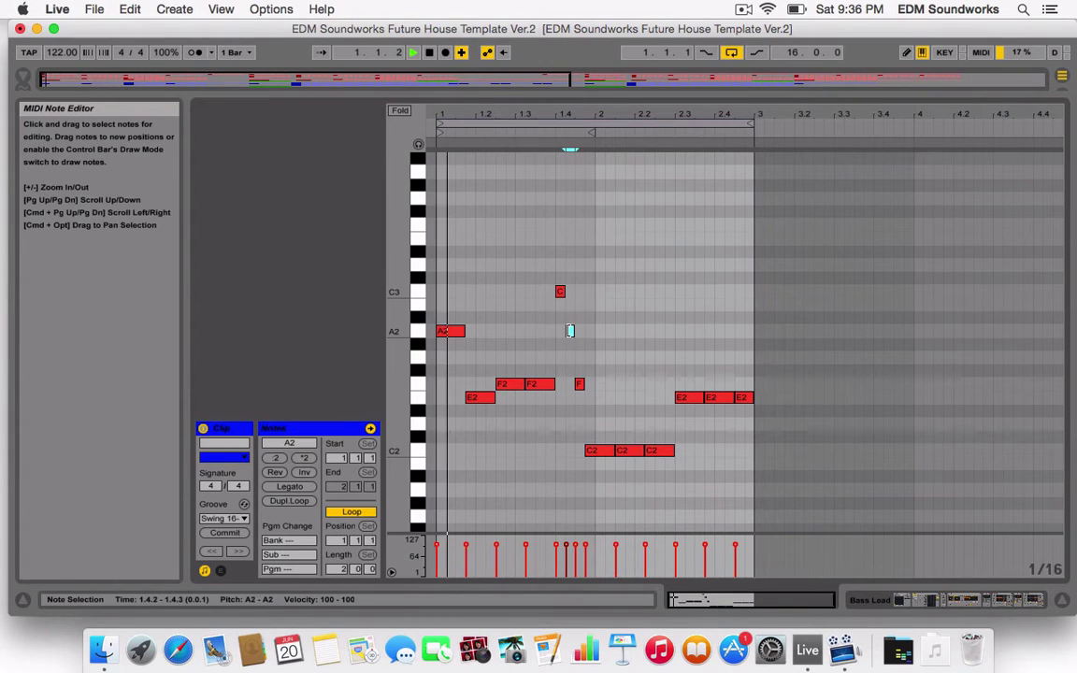
# - Play the Bass Lead from bar 33 and move all three sixteenth notes starting at 1.4.1 to G2
pyautogui.click(628, 92)
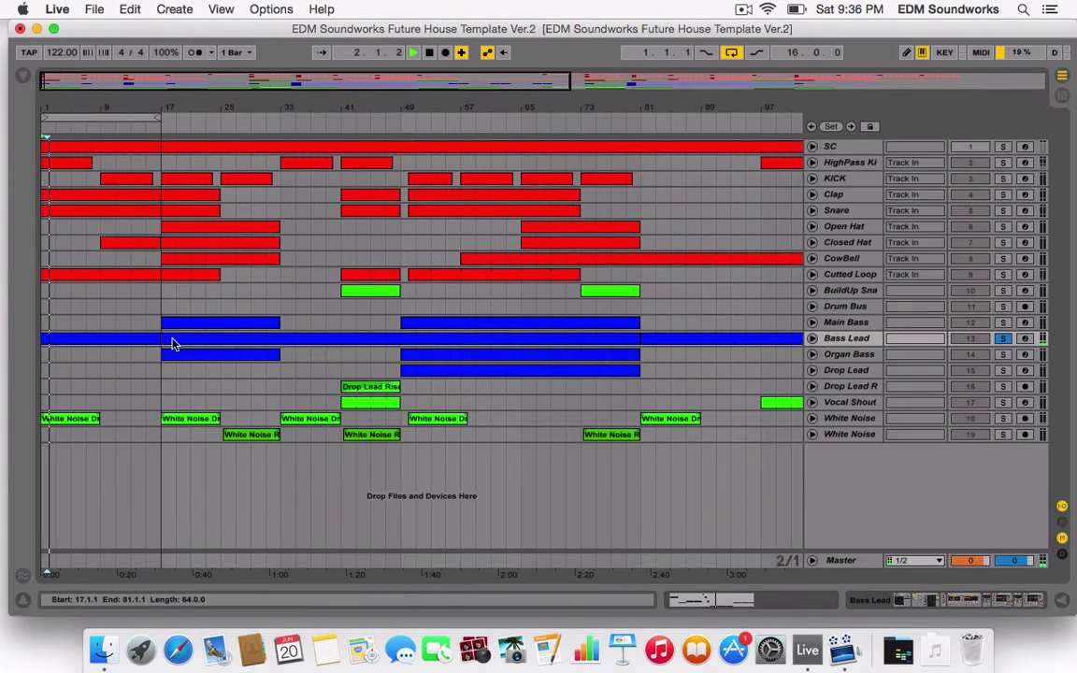
pyautogui.click(285, 369)
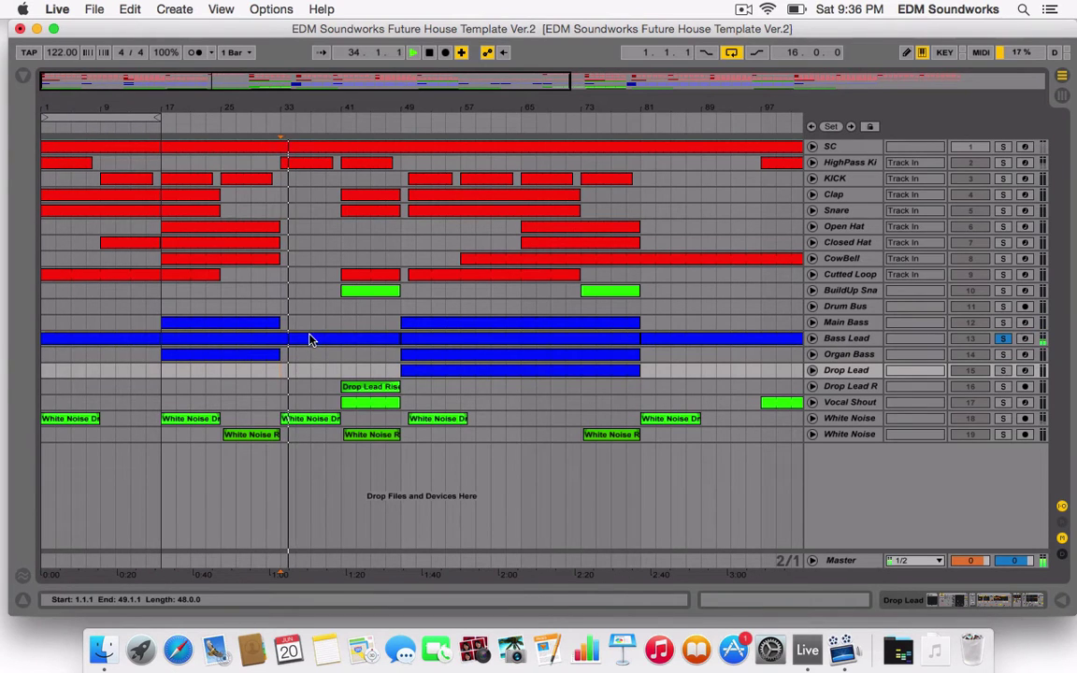
pyautogui.doubleClick(308, 337)
pyautogui.moveTo(560, 290); pyautogui.dragTo(562, 357)
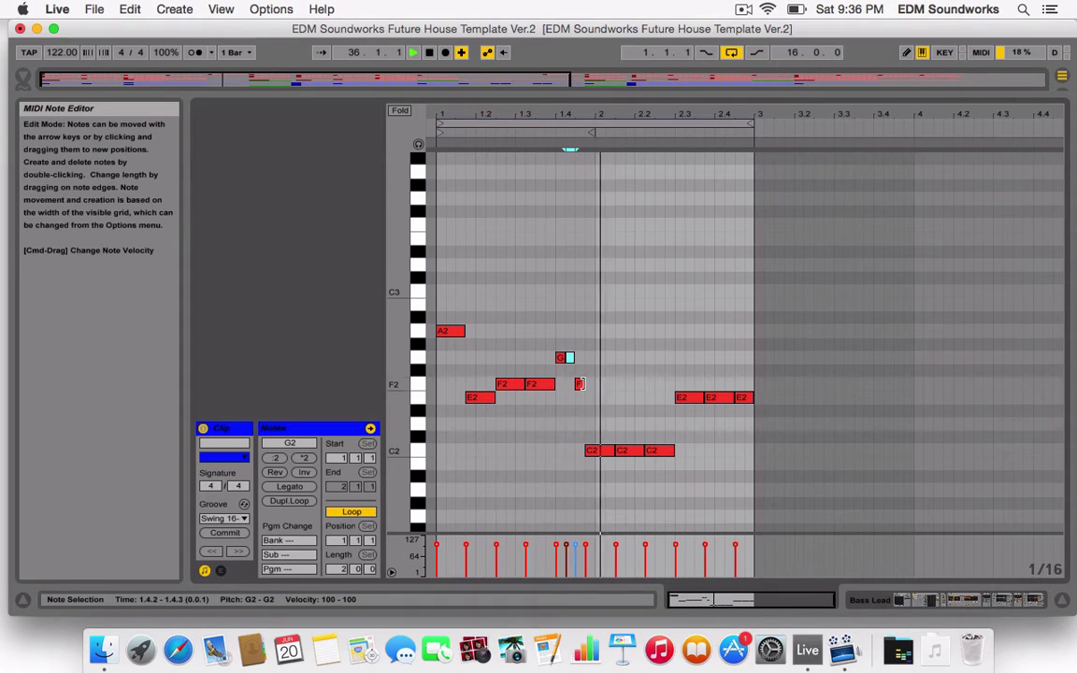
pyautogui.moveTo(579, 381); pyautogui.dragTo(580, 359)
pyautogui.press('space')
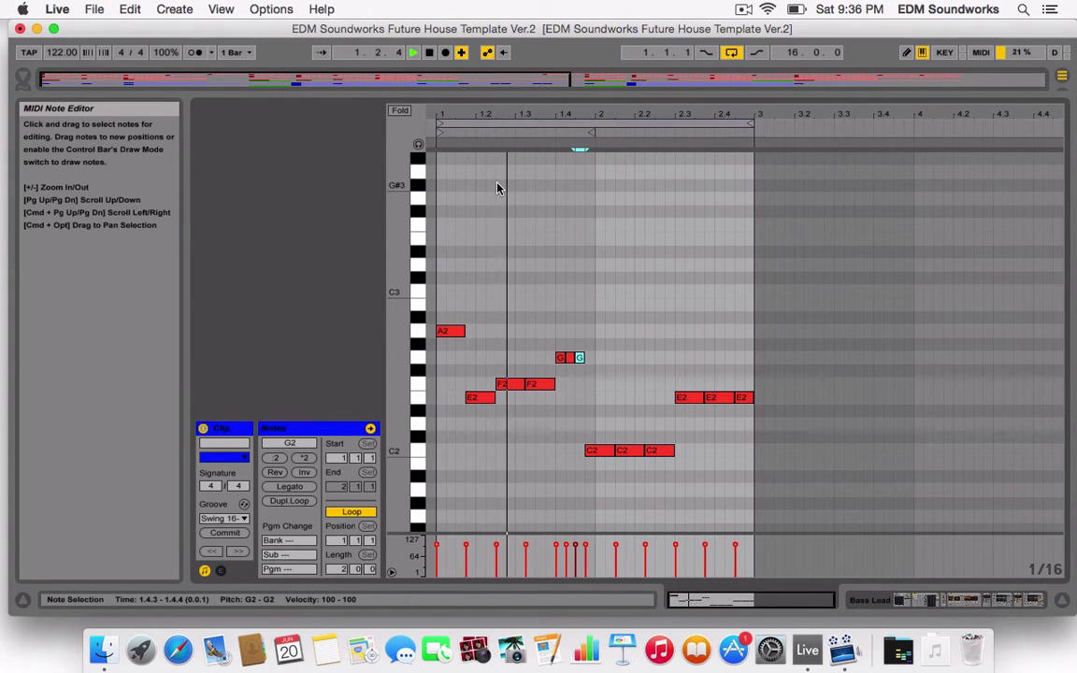
# - Raise the three C2 notes starting at 1.4.4 to A2 and lower the clip's first note to D2
pyautogui.moveTo(707, 455); pyautogui.dragTo(598, 450)
pyautogui.moveTo(597, 451); pyautogui.dragTo(592, 338)
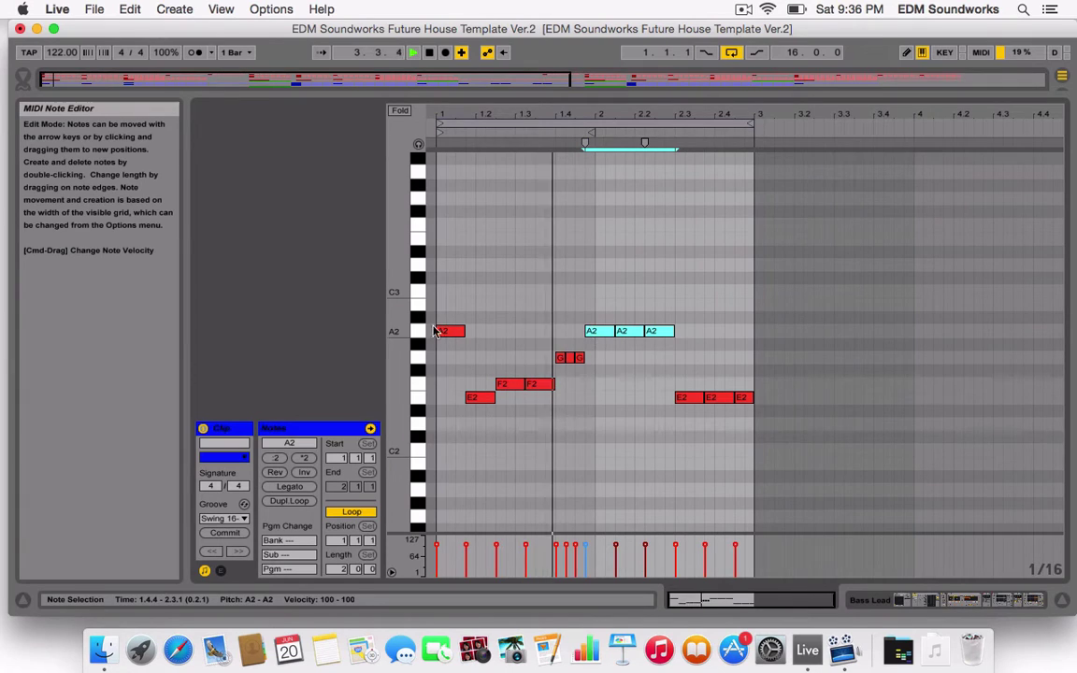
pyautogui.moveTo(445, 334); pyautogui.dragTo(449, 426)
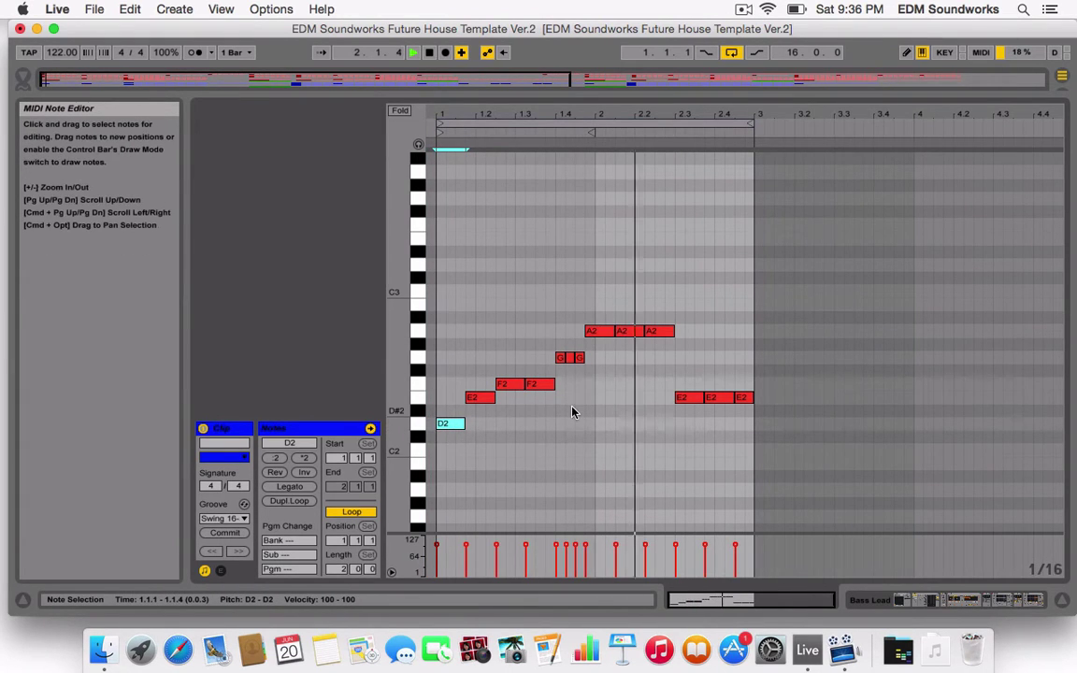
# - Raise the last three notes and the second note to G2, and the two F2 notes starting at 1.2.3 to A2
pyautogui.moveTo(837, 385); pyautogui.dragTo(695, 357)
pyautogui.moveTo(616, 385); pyautogui.dragTo(510, 334)
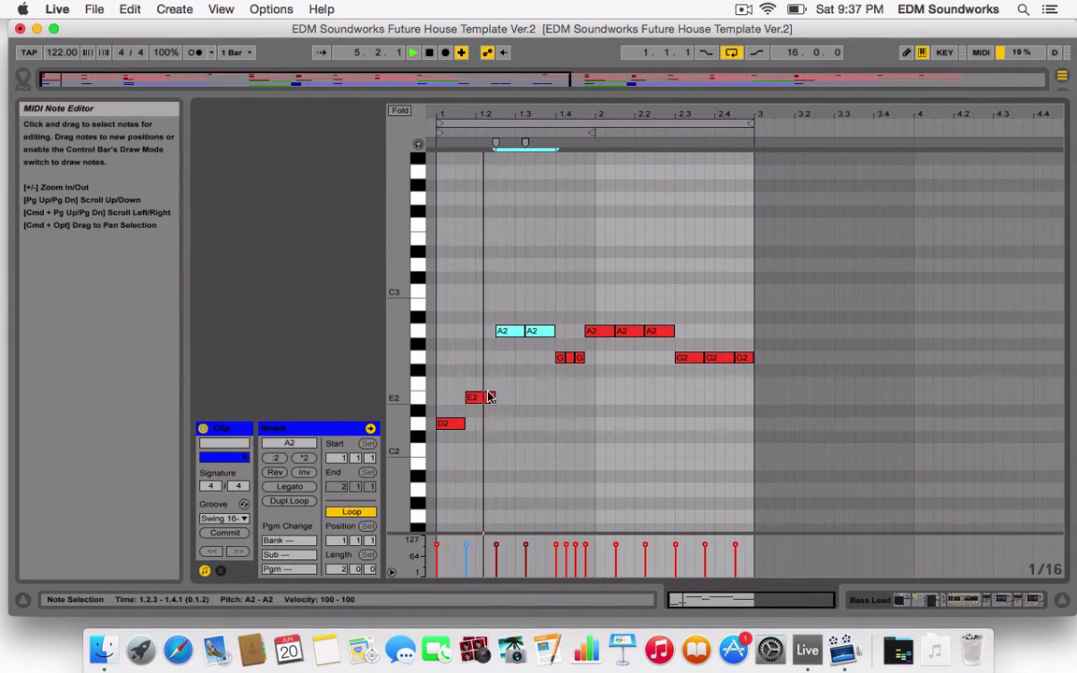
pyautogui.moveTo(490, 396); pyautogui.dragTo(490, 361)
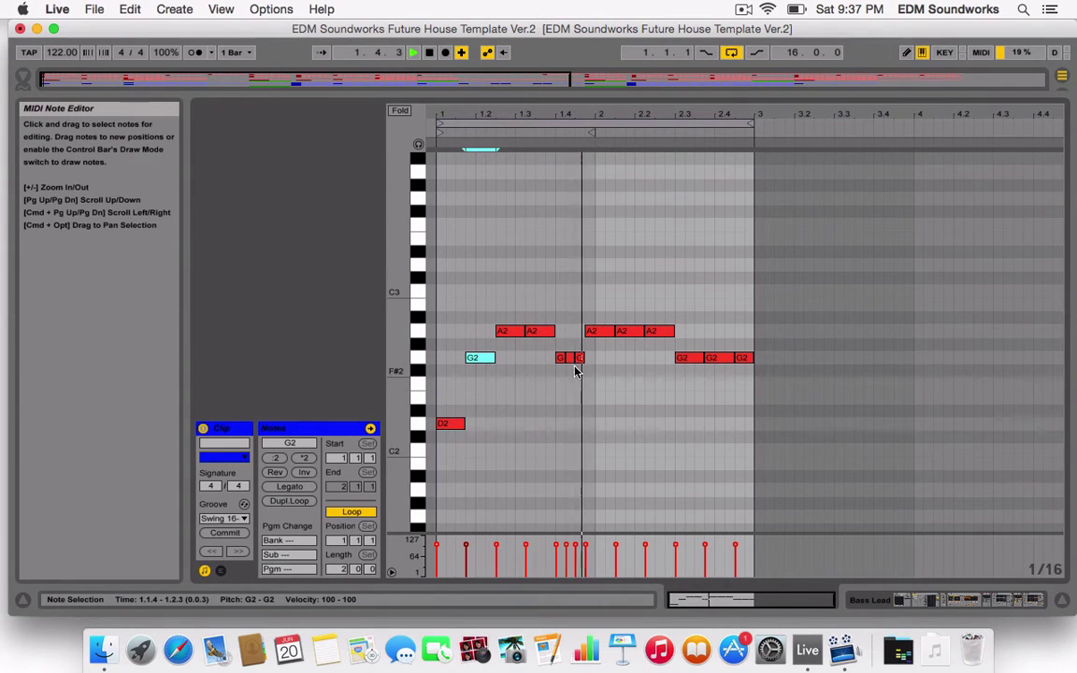
# - Lower the three A2 notes starting at 1.4.4 to E2 and the last three G2 notes to F2
pyautogui.moveTo(594, 356); pyautogui.dragTo(669, 330)
pyautogui.press('space')
pyautogui.moveTo(665, 332); pyautogui.dragTo(742, 358)
pyautogui.press('space')
pyautogui.moveTo(742, 359); pyautogui.dragTo(739, 386)
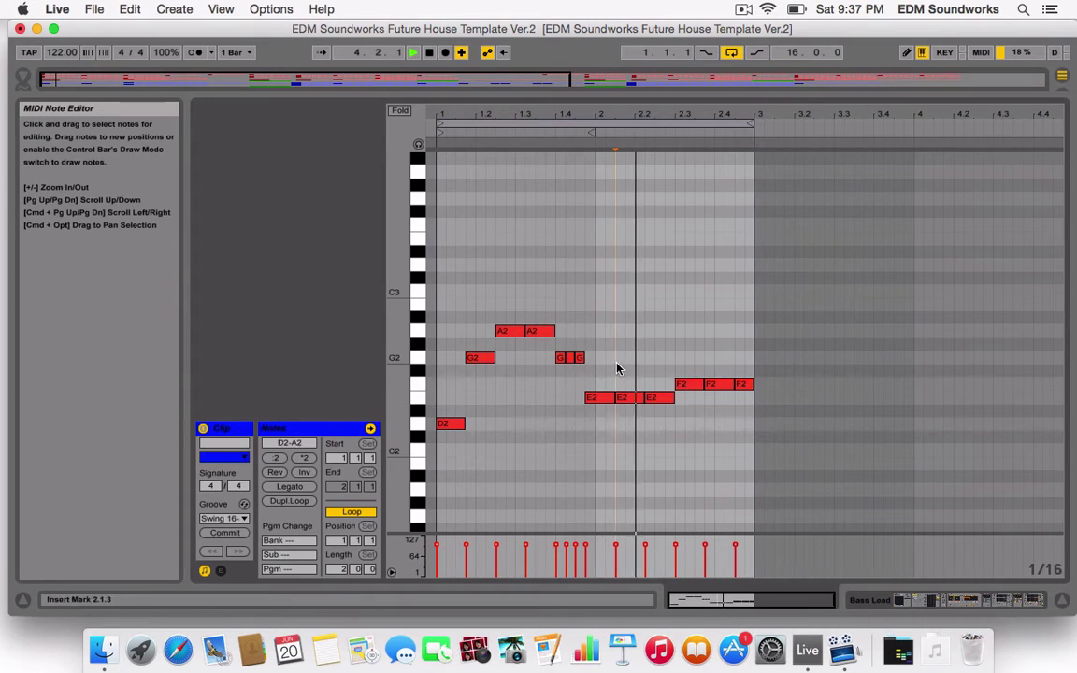
# - Lower the three sixteenth notes starting at 1.4.1 to F2 and play the arrangement from bar 33
pyautogui.moveTo(620, 367); pyautogui.dragTo(562, 387)
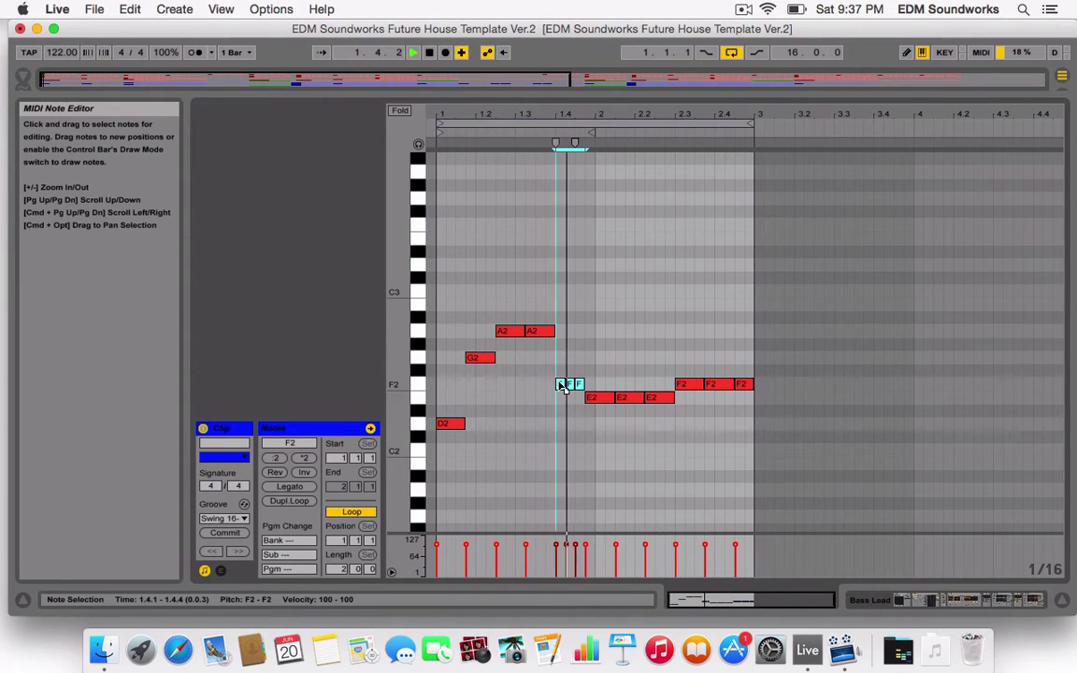
pyautogui.moveTo(561, 385)
pyautogui.mouseDown()
pyautogui.moveTo(568, 362)
pyautogui.moveTo(568, 385)
pyautogui.mouseUp()
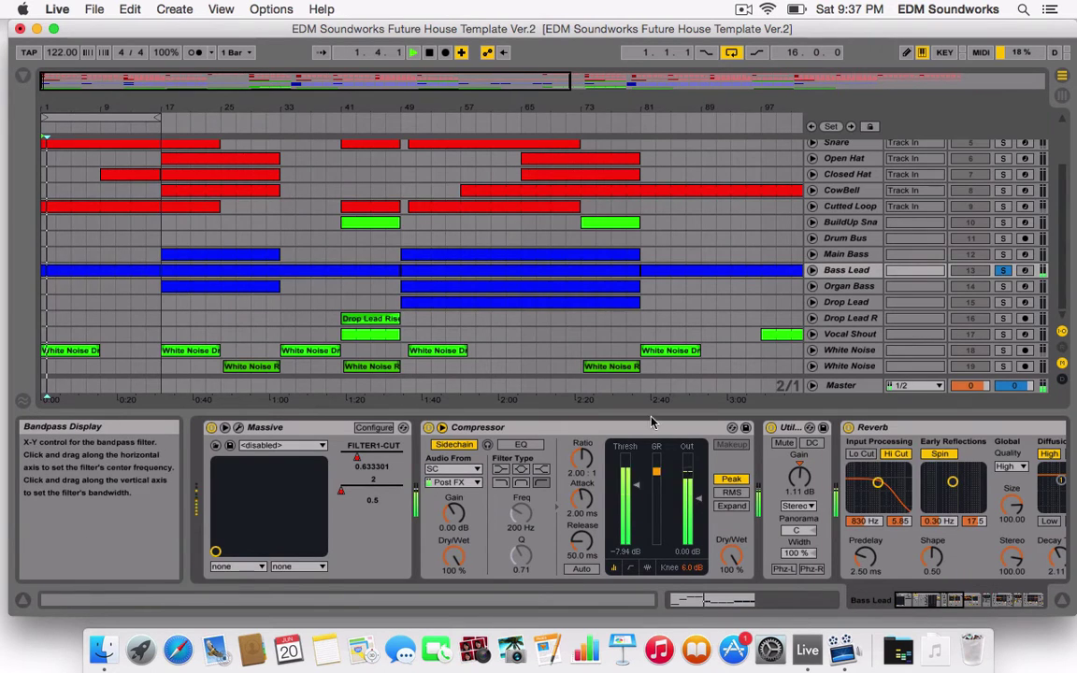
pyautogui.press('space')
pyautogui.click(279, 317)
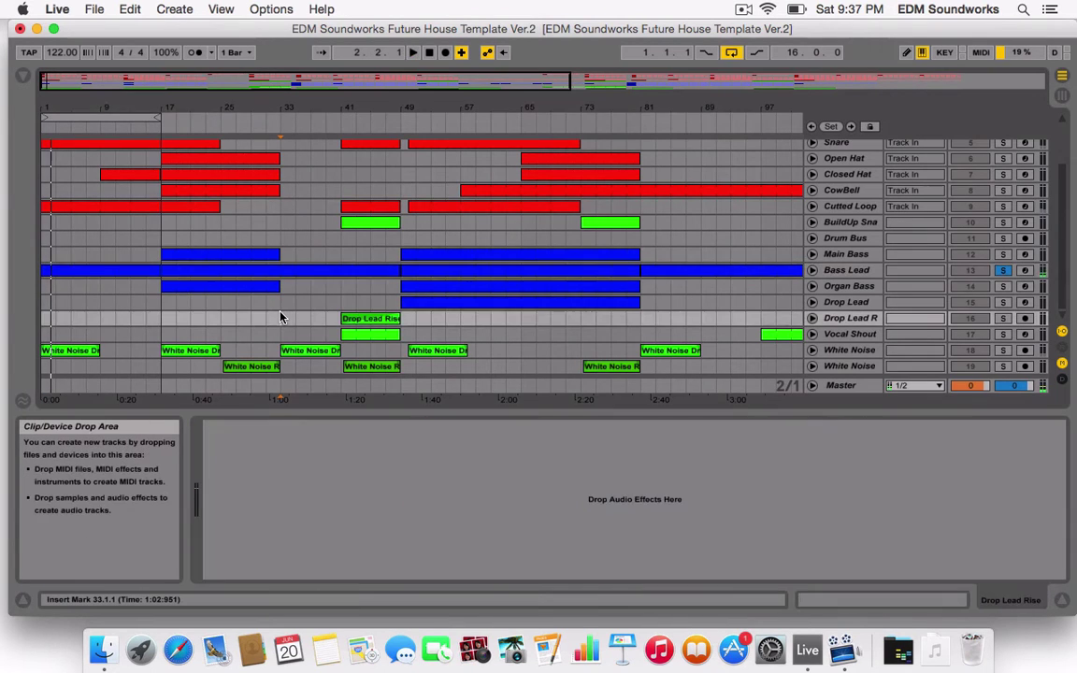
pyautogui.press('space')
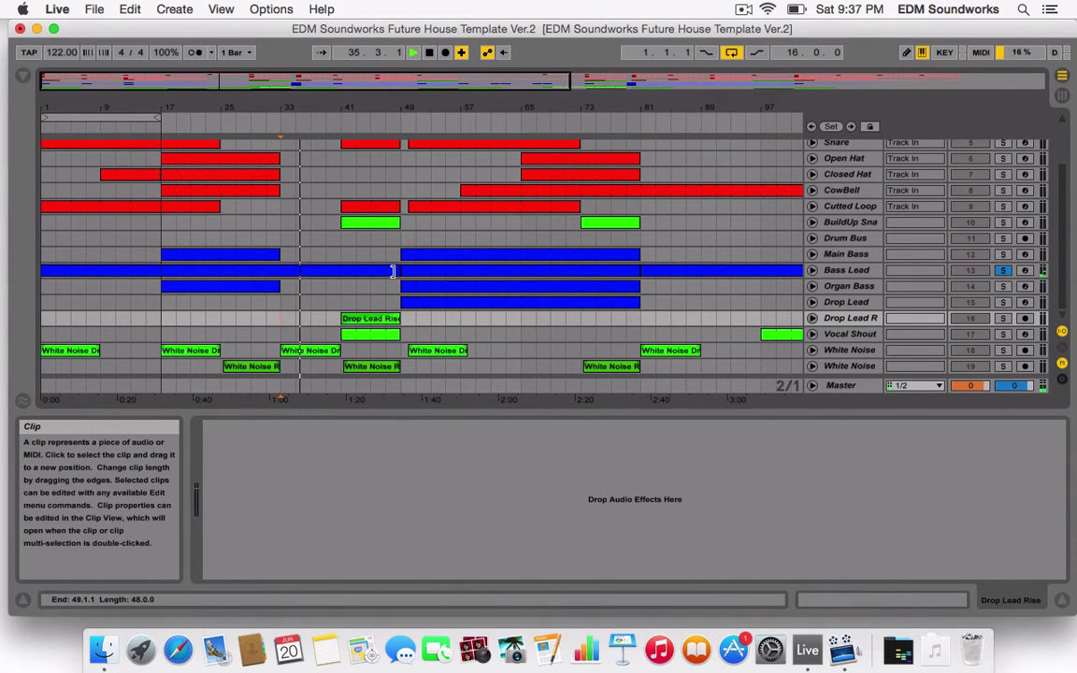
# - Extend the Bass Lead clip over the existing clips to end at bar 161 and turn off the track's solo
pyautogui.moveTo(398, 270); pyautogui.dragTo(714, 278)
pyautogui.press('space')
pyautogui.doubleClick(837, 84)
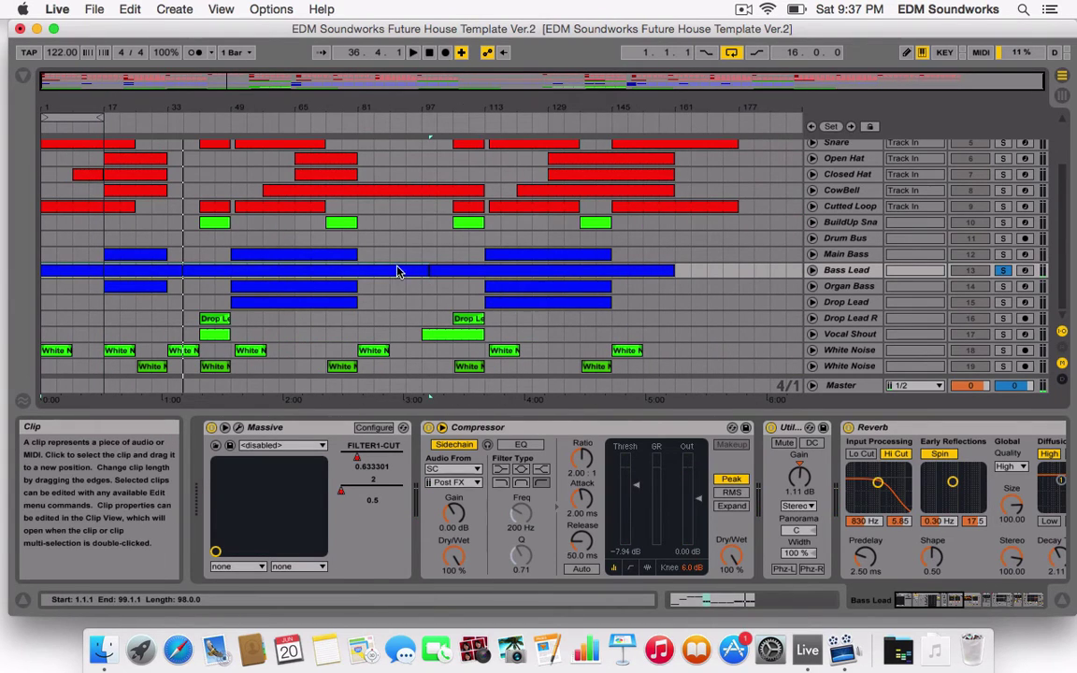
pyautogui.moveTo(421, 274); pyautogui.dragTo(707, 293)
pyautogui.press('space')
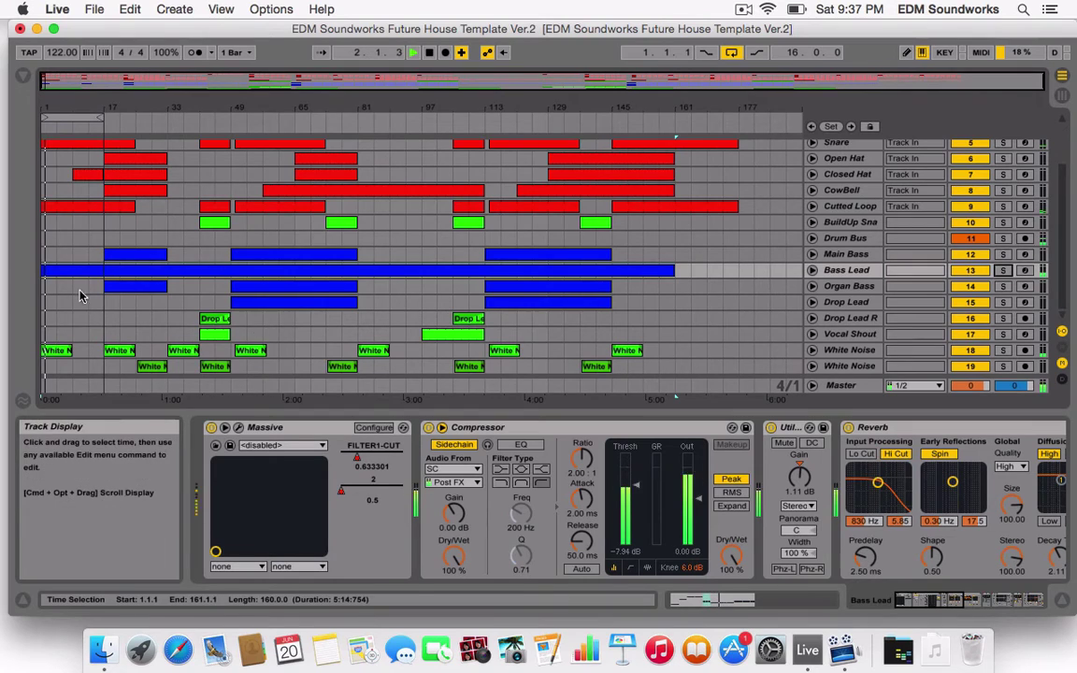
# - Make the Bass Lead clip start at bar 17 and copy its bars 17 to 33 onto the Organ Bass track
pyautogui.moveTo(44, 270); pyautogui.dragTo(143, 289)
pyautogui.click(123, 277)
pyautogui.click(104, 281)
pyautogui.press('space')
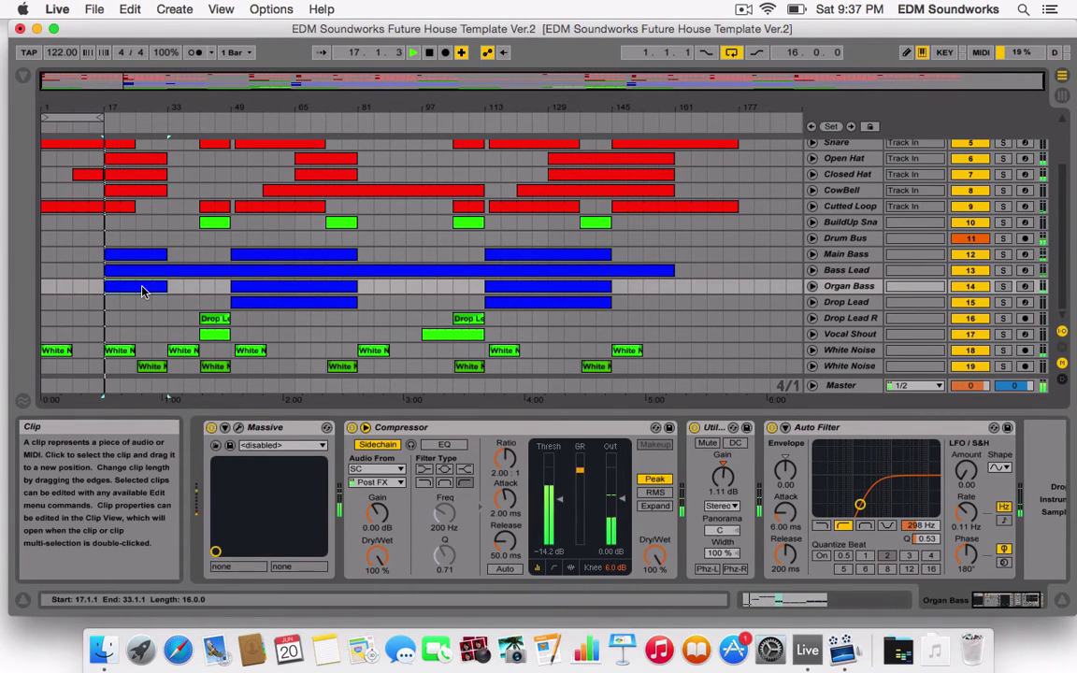
# - Solo and unfold the Organ Bass track, and select all notes in its clip at bar 17
pyautogui.click(1002, 286)
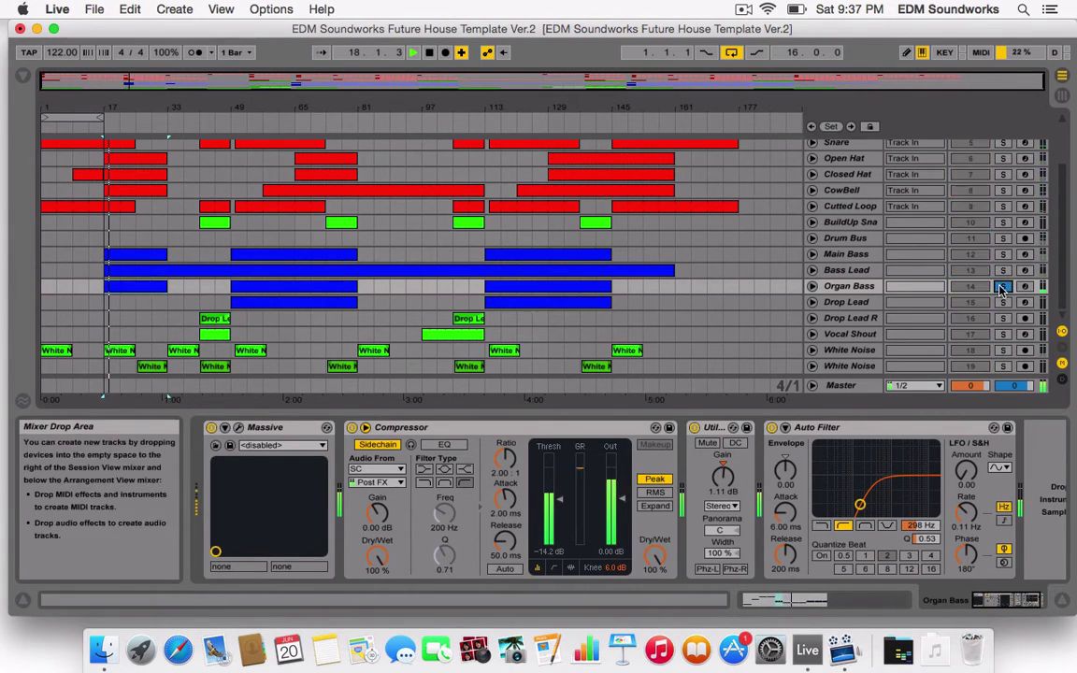
pyautogui.click(131, 286)
pyautogui.doubleClick(131, 288)
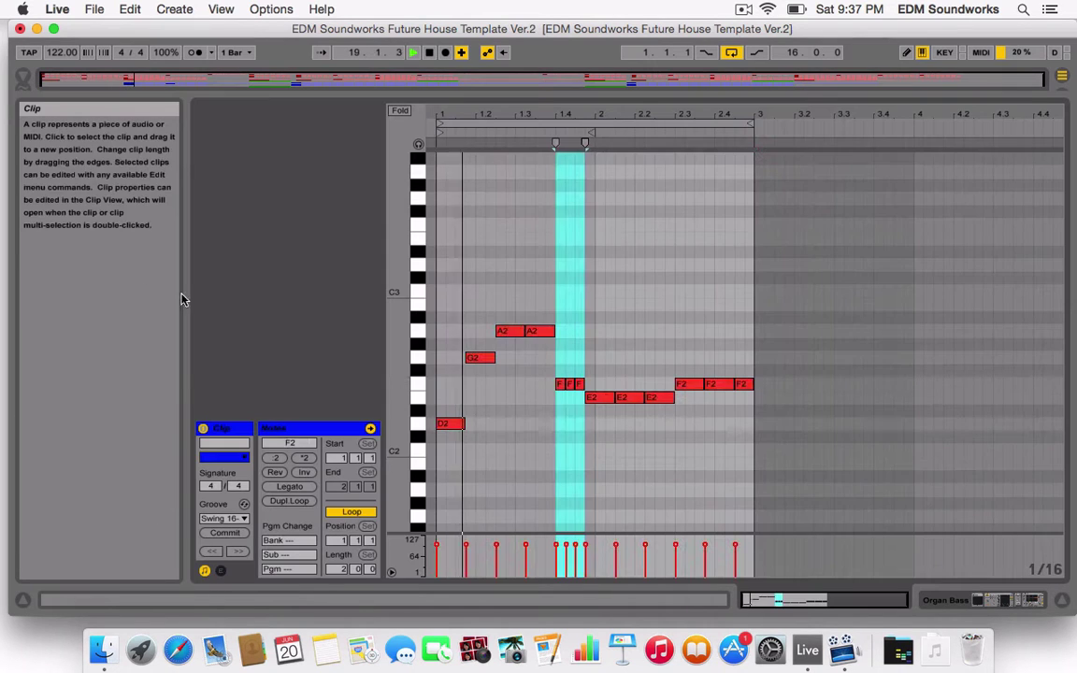
pyautogui.press('super+a')
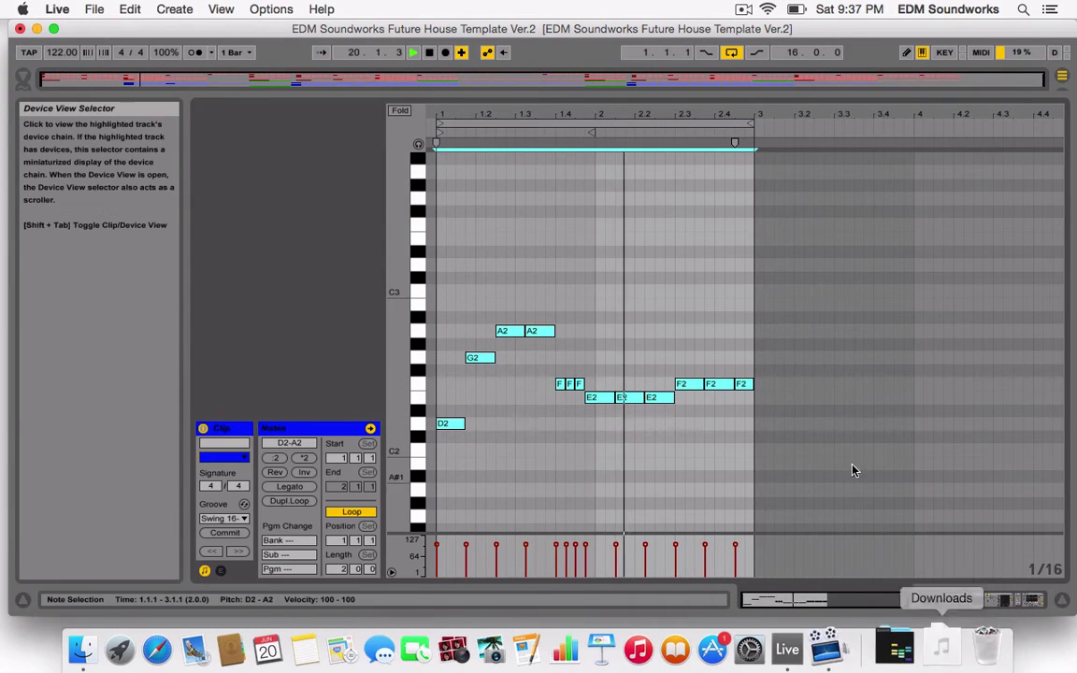
pyautogui.click(993, 599)
pyautogui.click(811, 286)
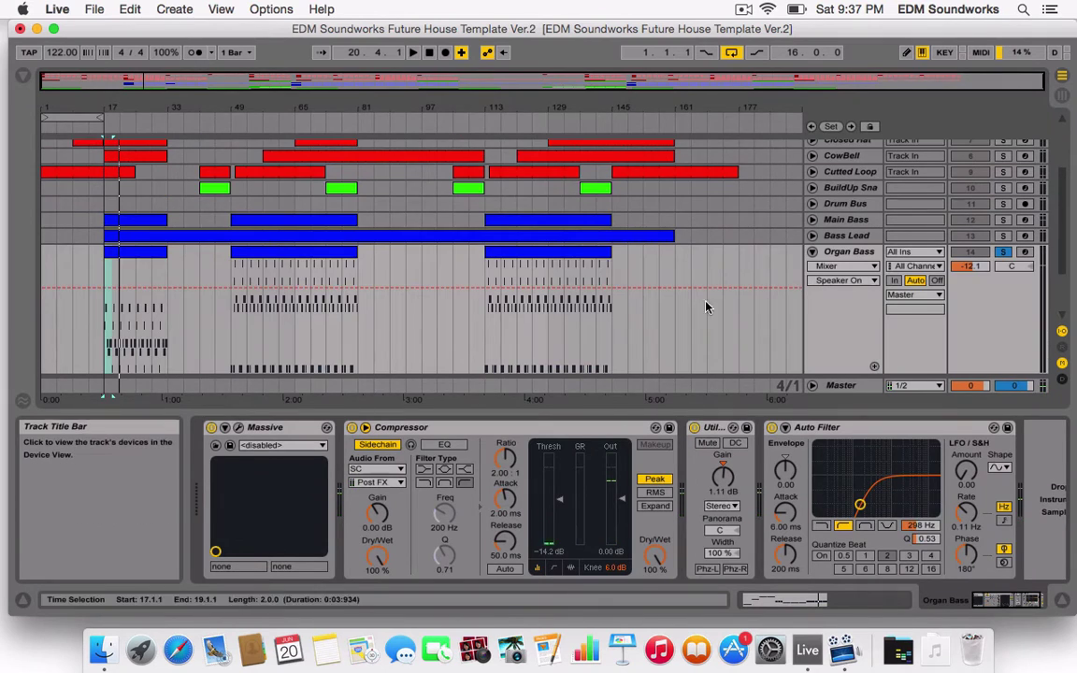
# - Try the Organ Bass clip's notes one octave higher, D3 to A3, and return them to the original octave
pyautogui.doubleClick(140, 267)
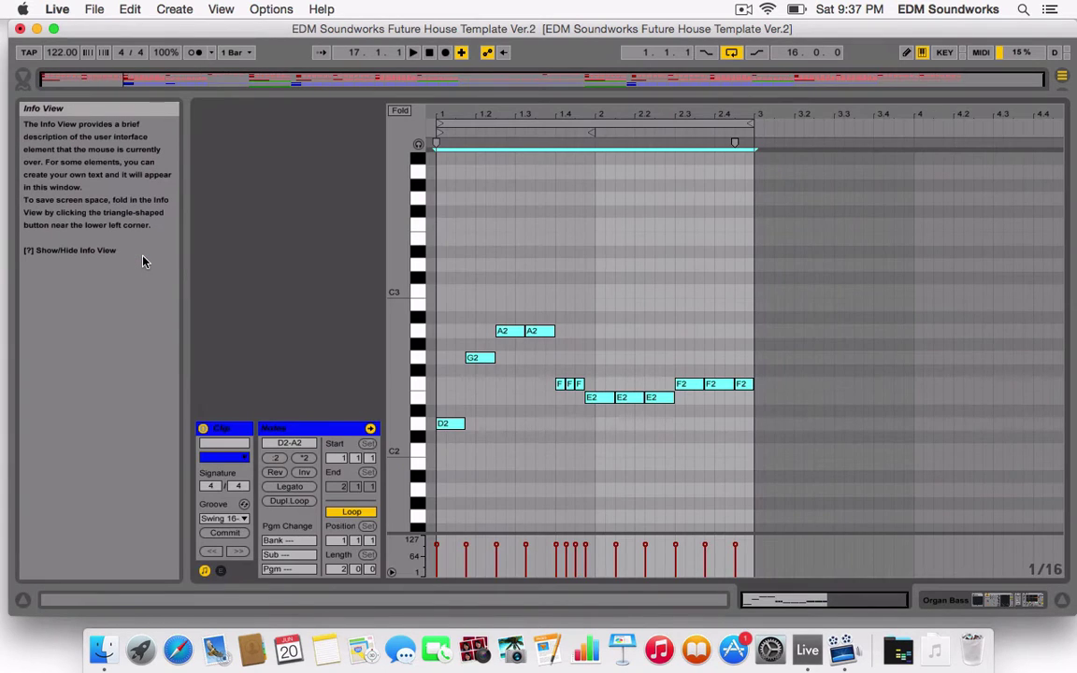
pyautogui.hotkey('shift', 'Up')
pyautogui.press('space')
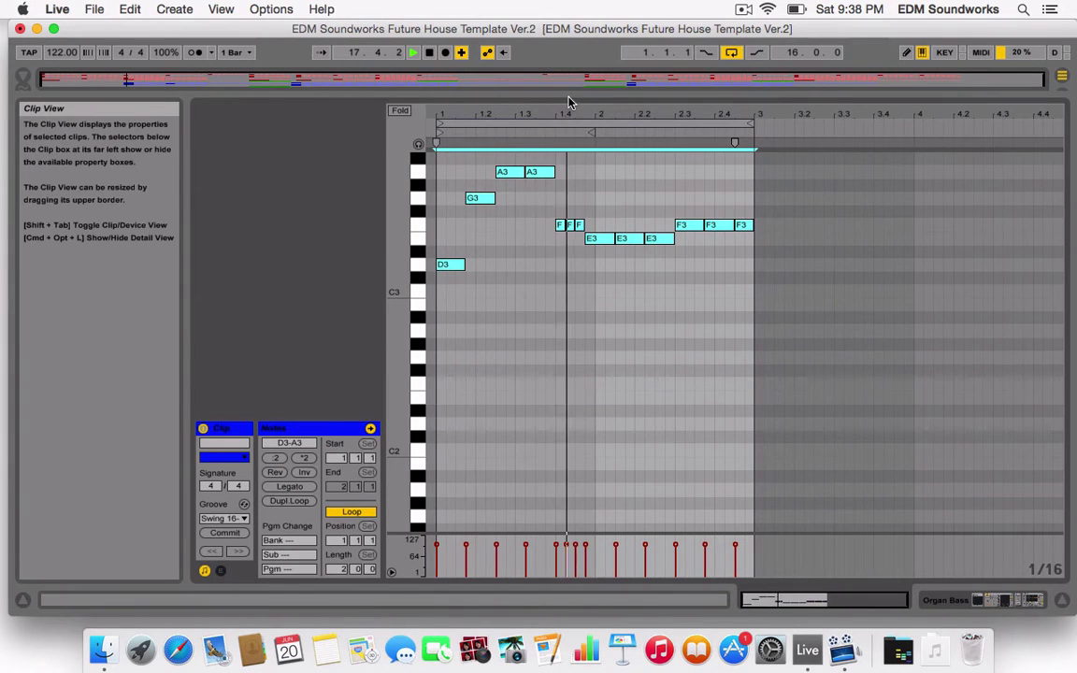
pyautogui.moveTo(568, 98); pyautogui.dragTo(264, 534)
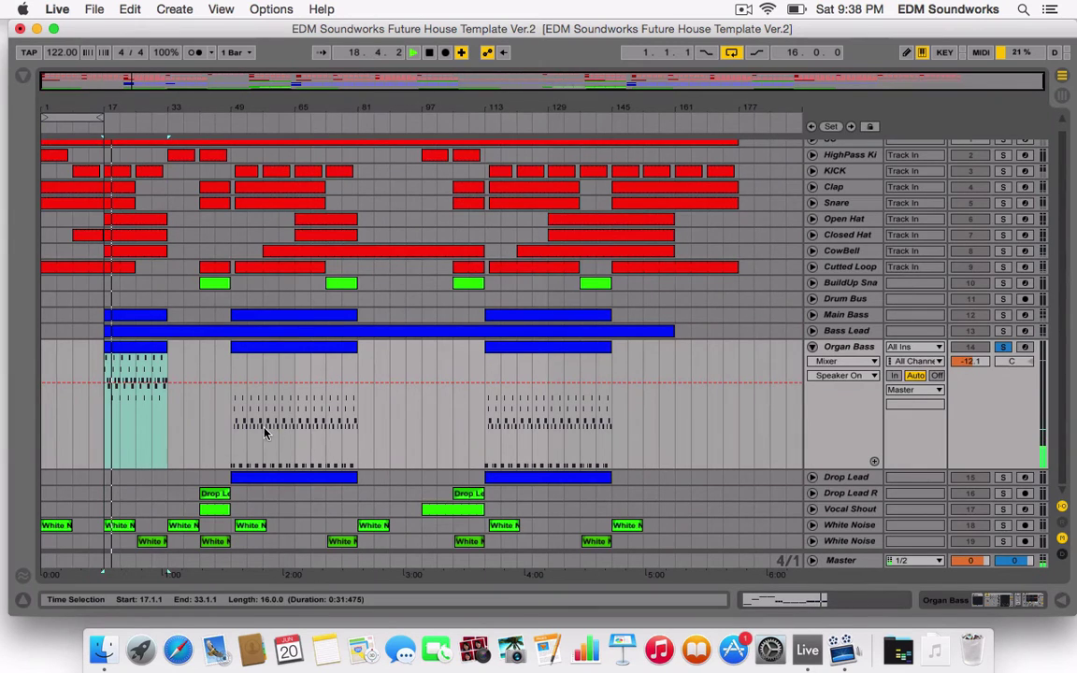
pyautogui.click(142, 354)
pyautogui.doubleClick(144, 351)
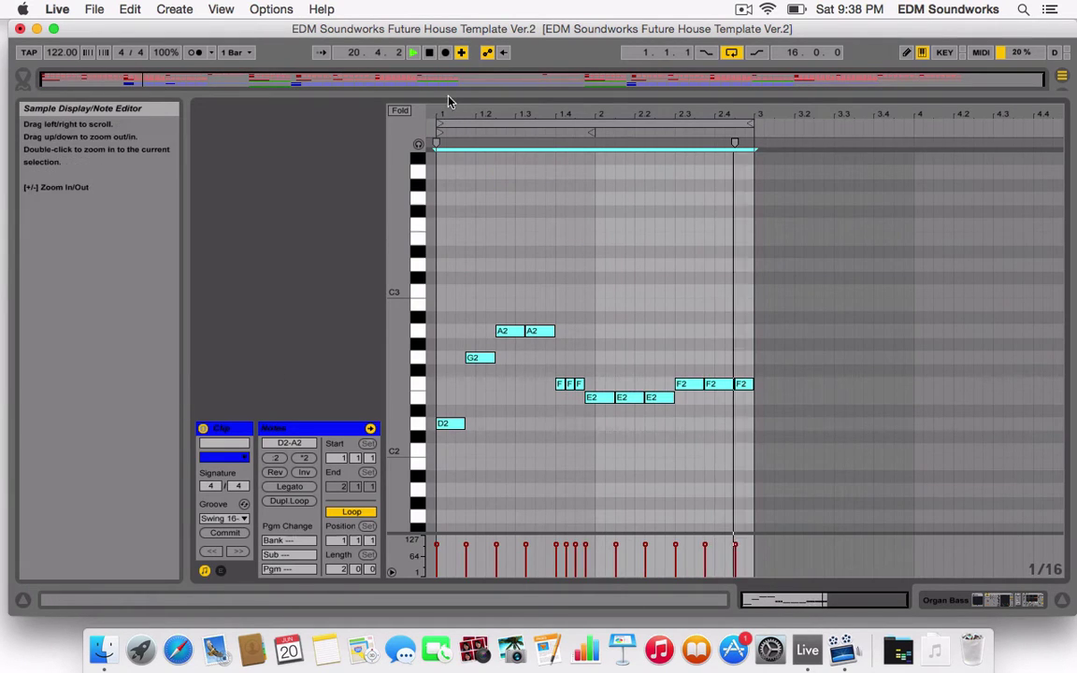
# - Unsolo the Organ Bass track and copy its bar 17 melody over the clips at bars 49 and 113
pyautogui.hotkey('shift', 'Tab')
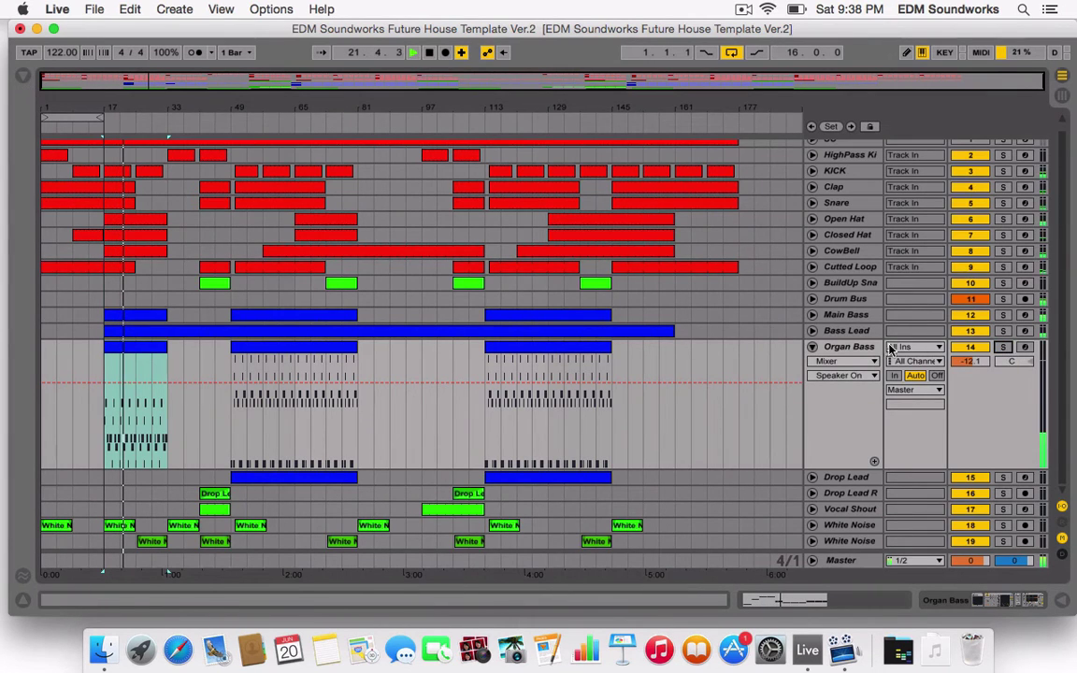
pyautogui.moveTo(146, 349); pyautogui.dragTo(567, 360)
pyautogui.press('space')
pyautogui.click(812, 331)
pyautogui.click(812, 331)
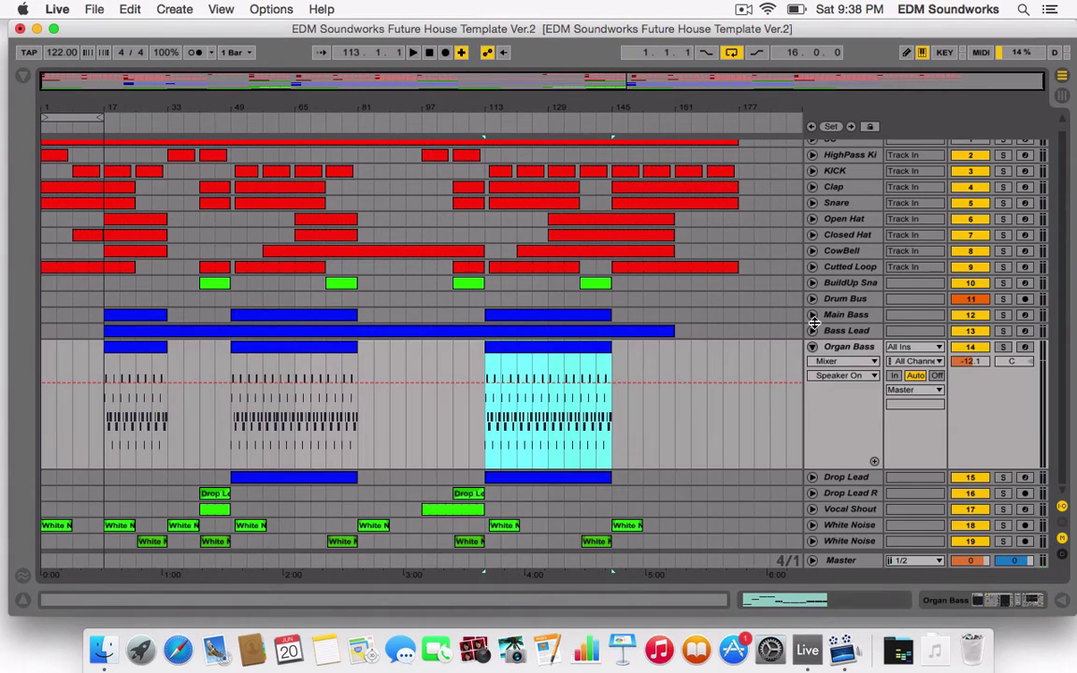
# - Play the arrangement from bar 17, check the Main Bass clips at bars 17 and 49, and fold the Organ Bass track
pyautogui.click(813, 315)
pyautogui.click(812, 316)
pyautogui.click(137, 315)
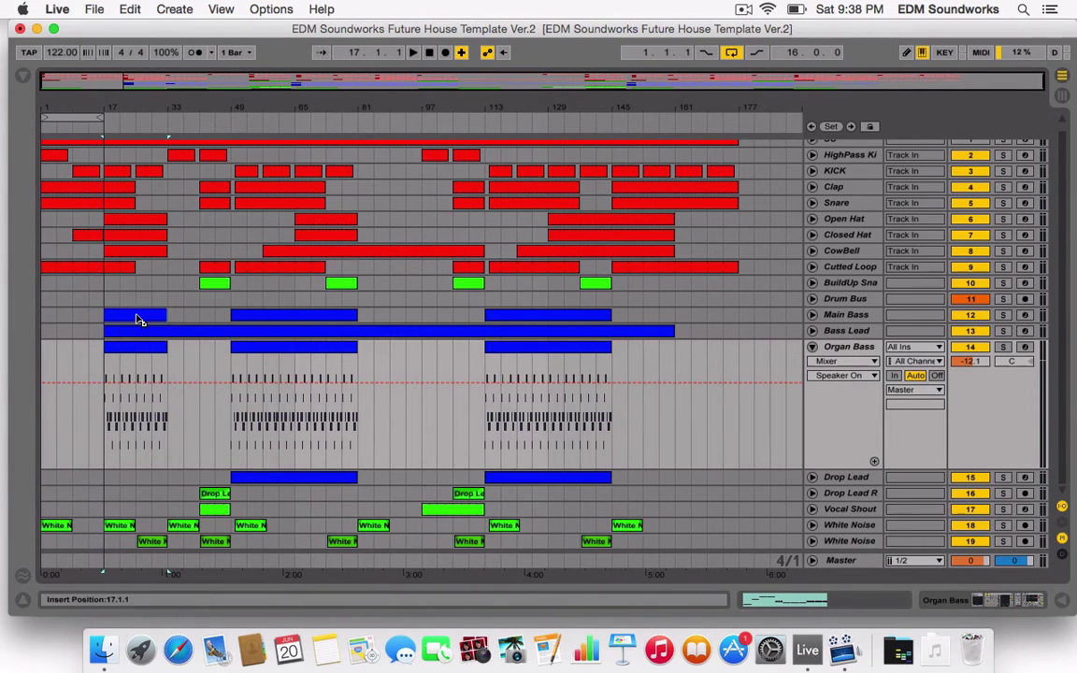
pyautogui.press('space')
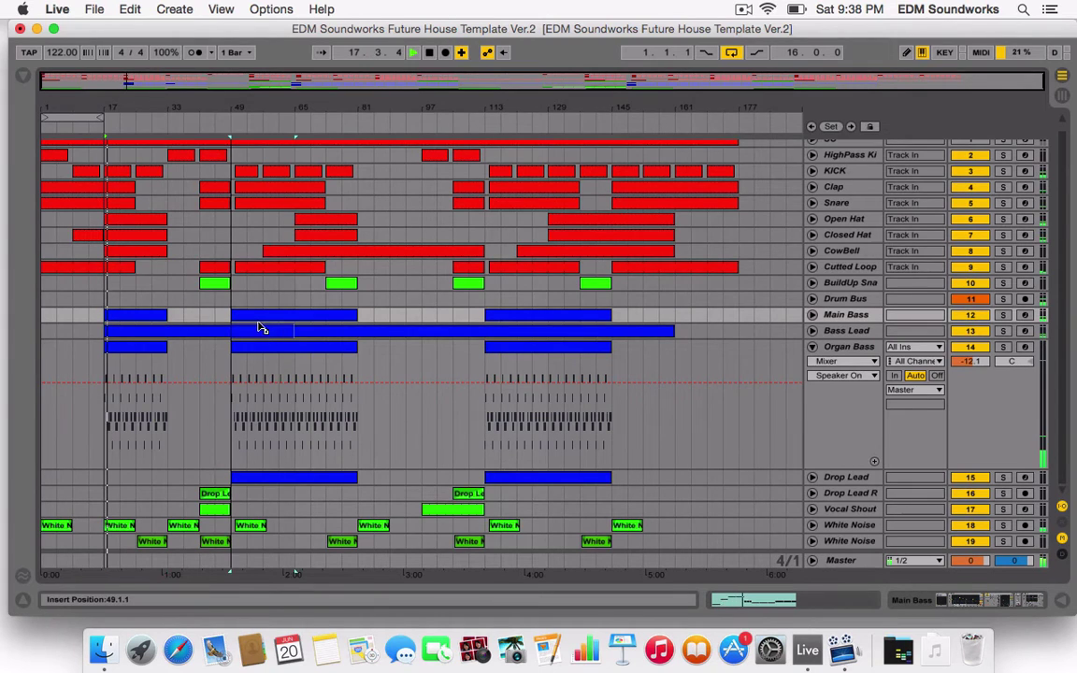
pyautogui.click(282, 318)
pyautogui.click(366, 332)
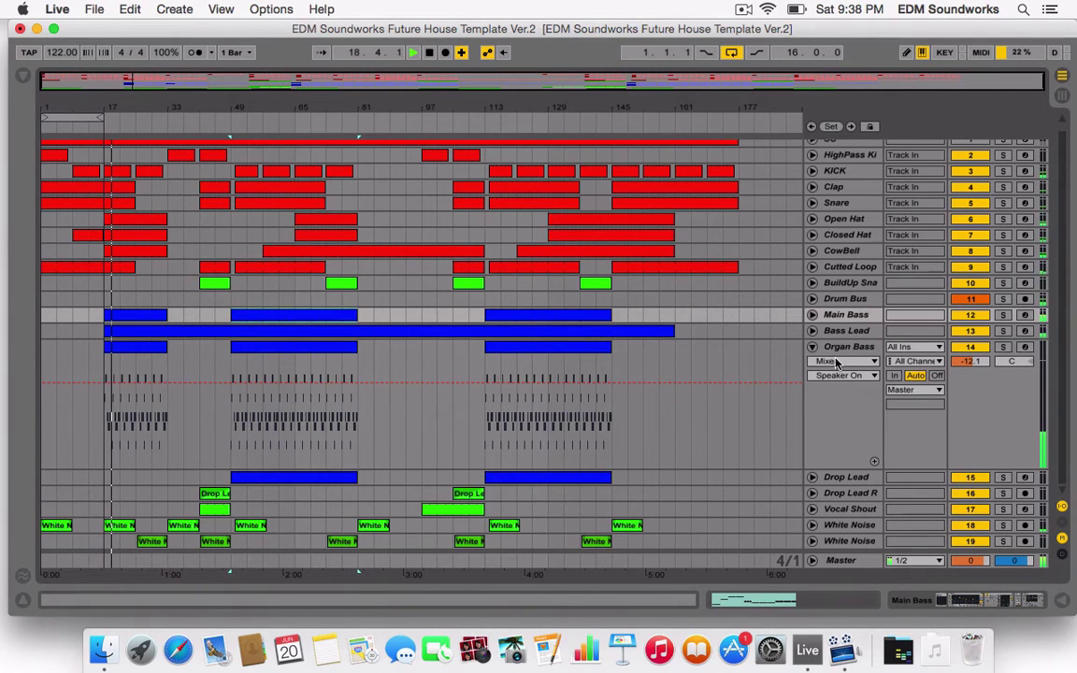
pyautogui.click(812, 347)
# - Try copying the Main Bass clip at bar 49 to bar 117, and undo the copy
pyautogui.moveTo(314, 323); pyautogui.dragTo(582, 327)
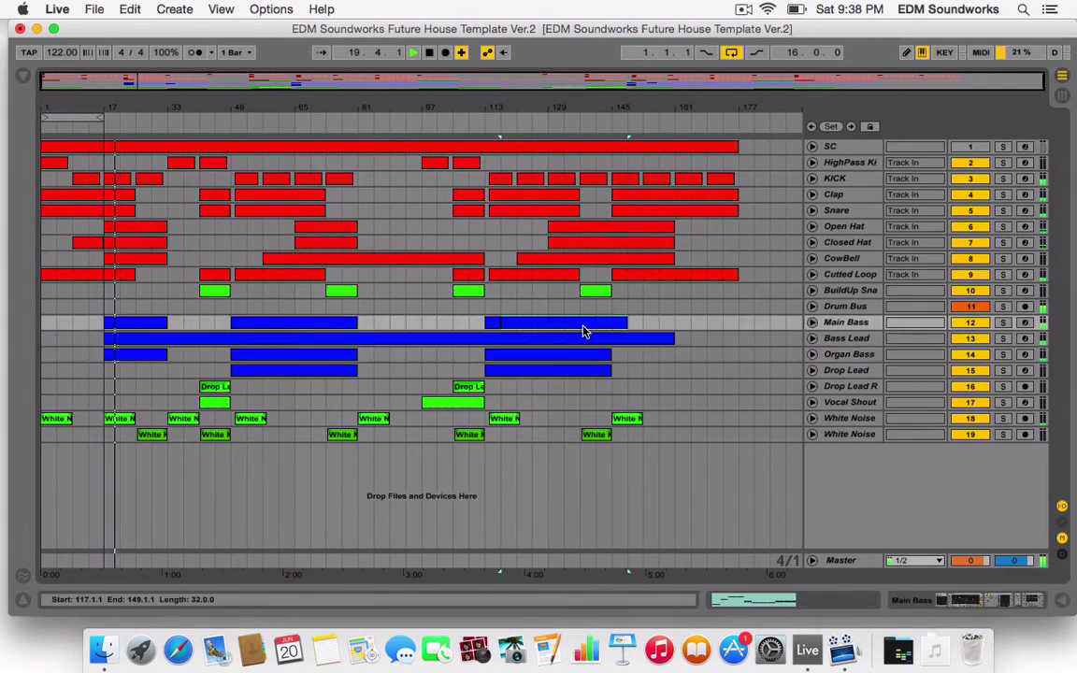
pyautogui.press('super+z')
pyautogui.click(531, 435)
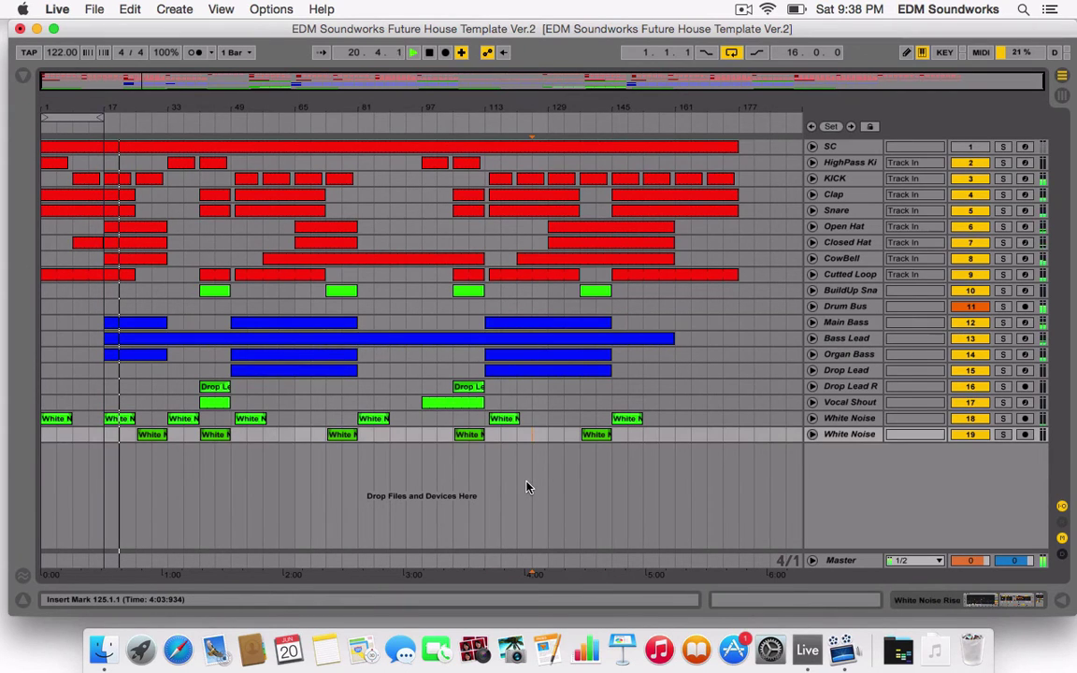
# - Listen to the section around bar 33 and examine the notes in the Bass Lead clip
pyautogui.moveTo(147, 84); pyautogui.dragTo(261, 171)
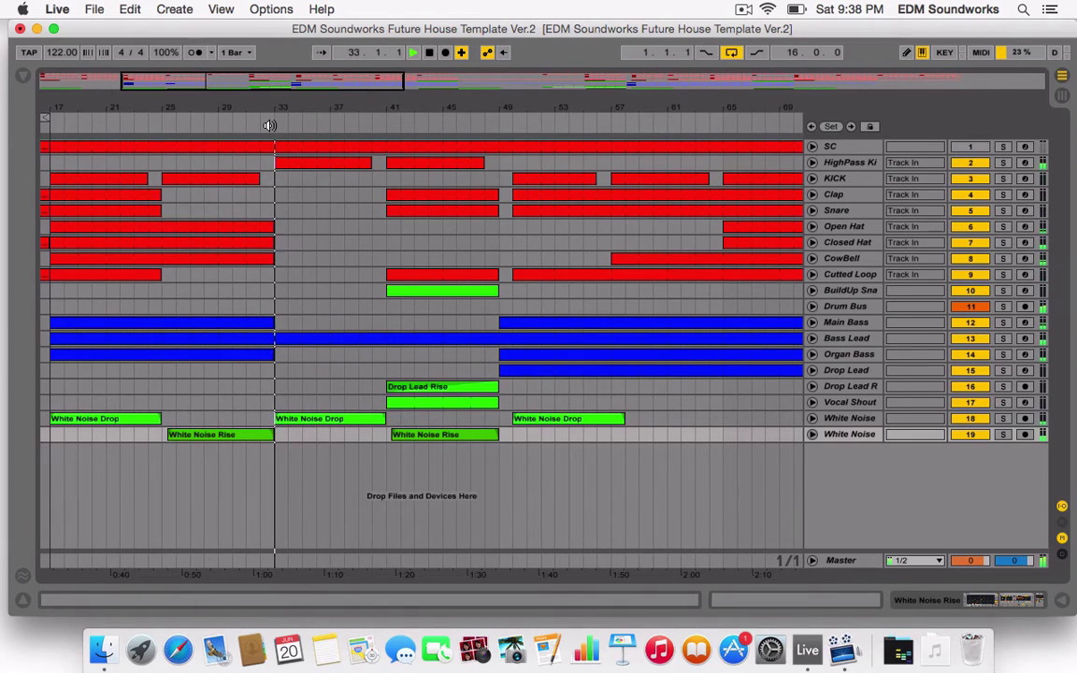
pyautogui.click(449, 338)
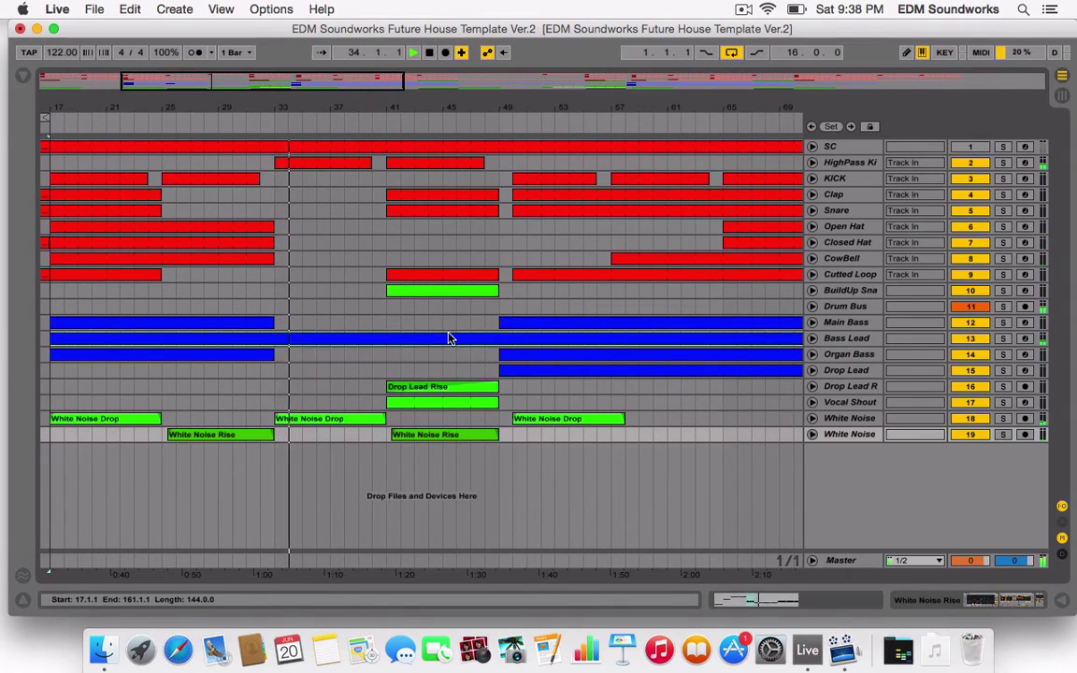
pyautogui.doubleClick(448, 339)
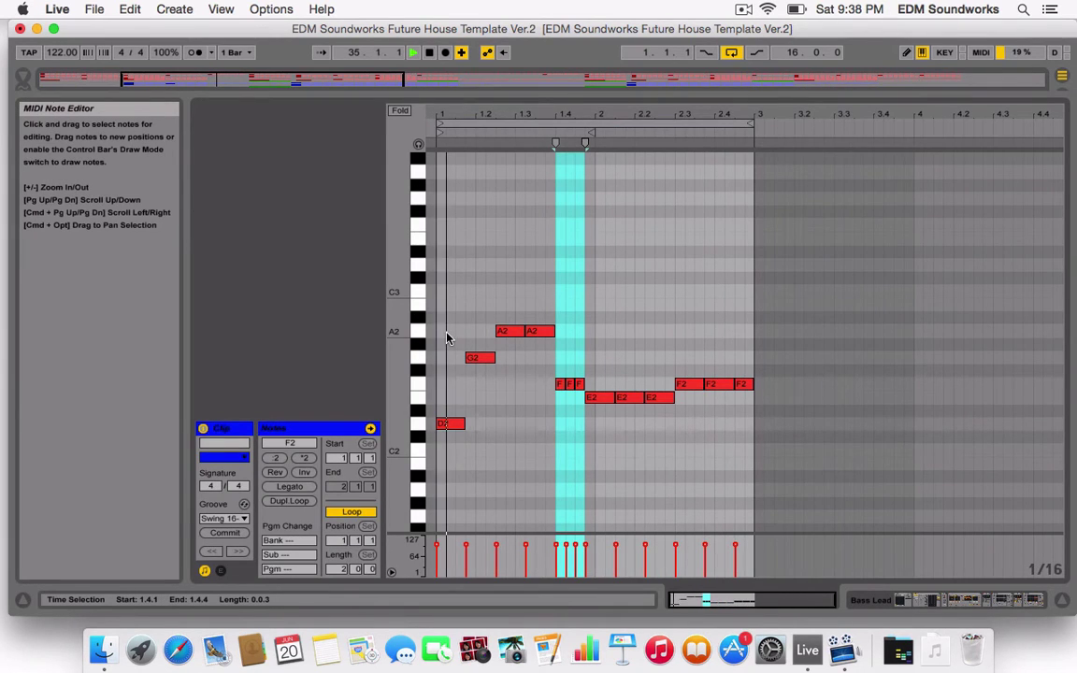
pyautogui.moveTo(450, 82); pyautogui.dragTo(503, 124)
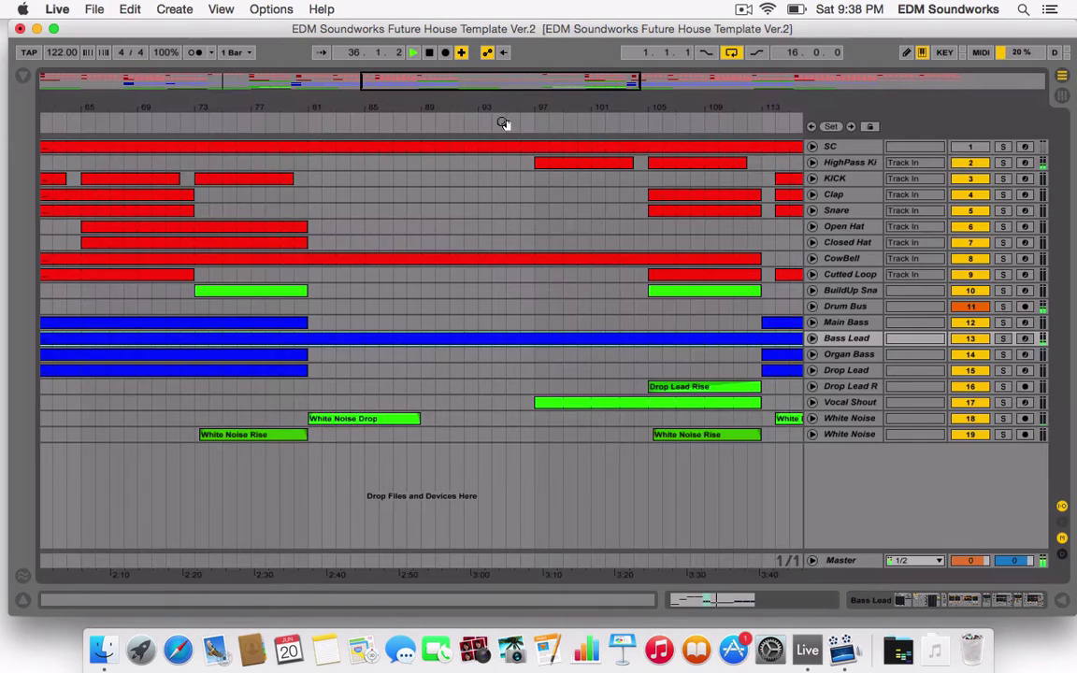
# - Deactivate the Drop Lead Rise track and listen to the Vocal Shout clip from bar 97 while viewing its notes
pyautogui.click(734, 354)
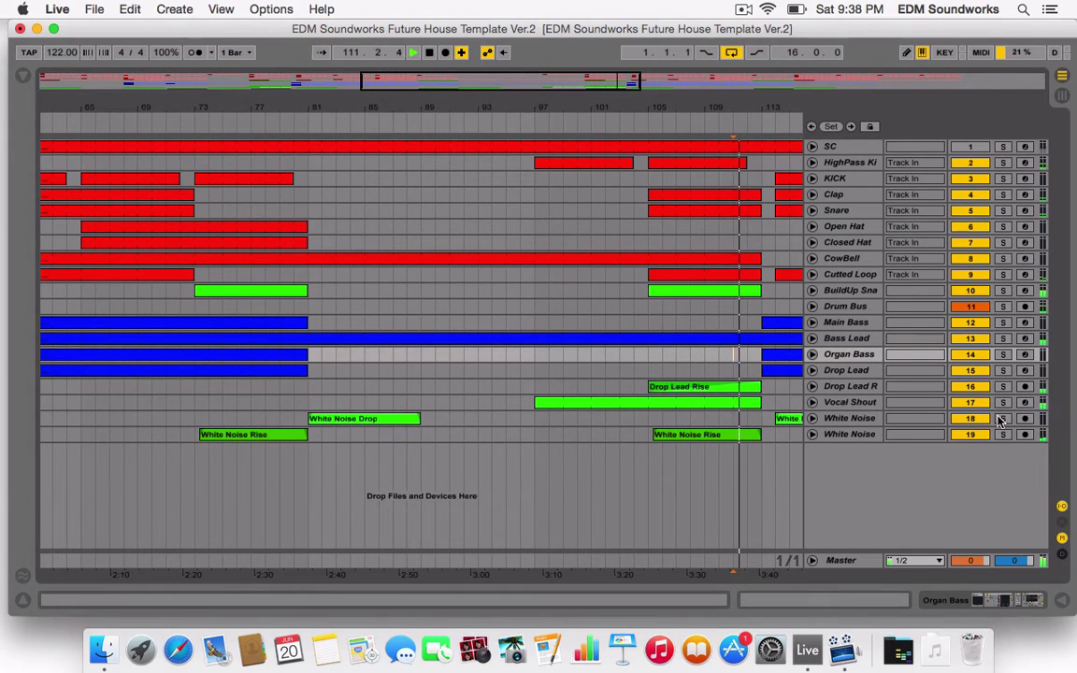
pyautogui.doubleClick(661, 402)
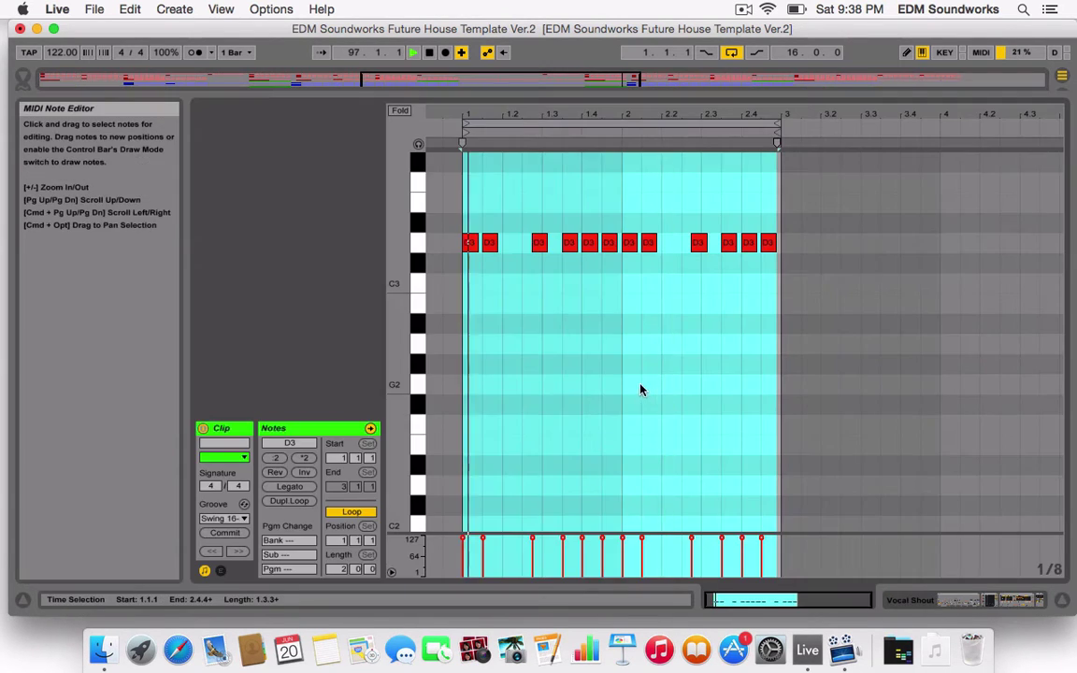
pyautogui.click(585, 98)
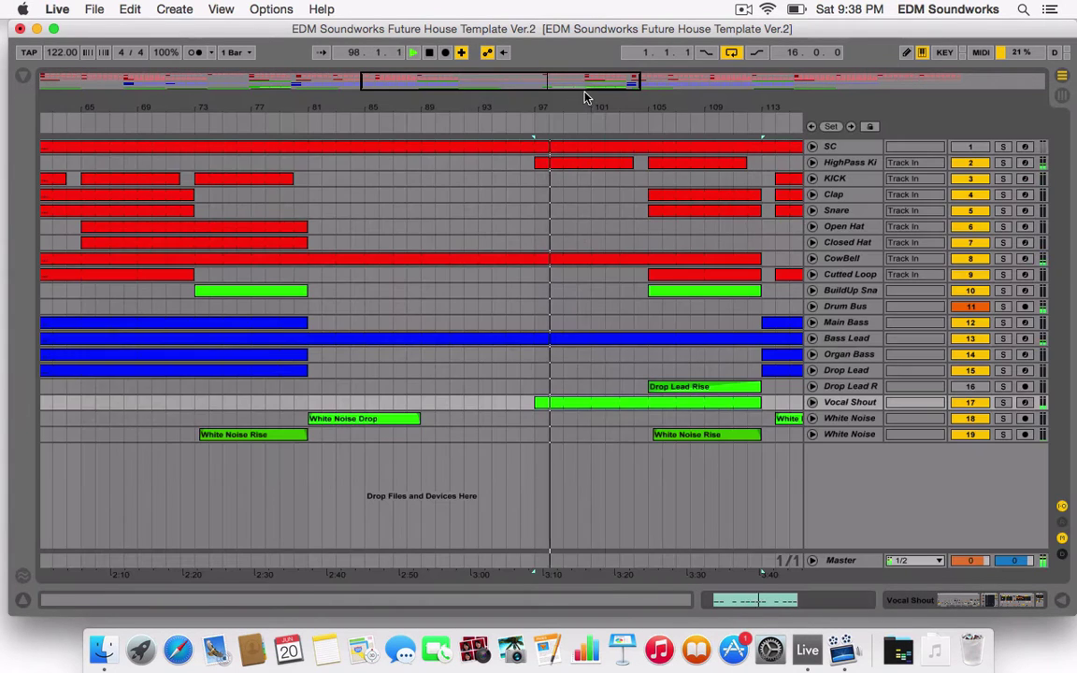
# - Examine the Bass Lead clip's notes and the device chains of the Bass Lead and Drop Lead tracks
pyautogui.doubleClick(573, 346)
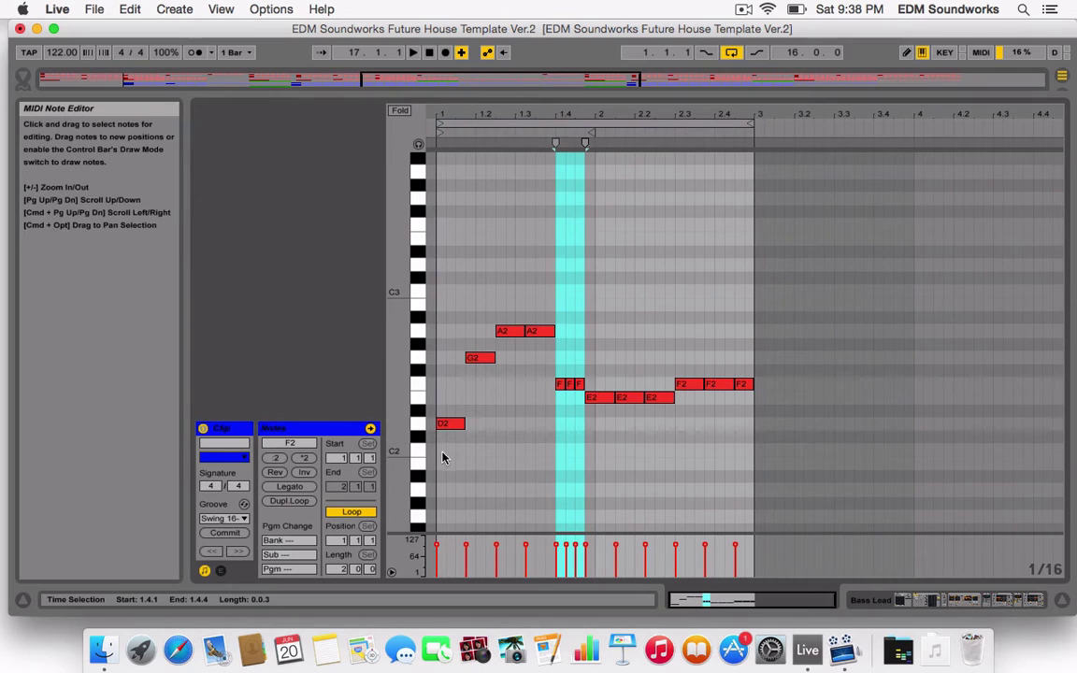
pyautogui.click(911, 601)
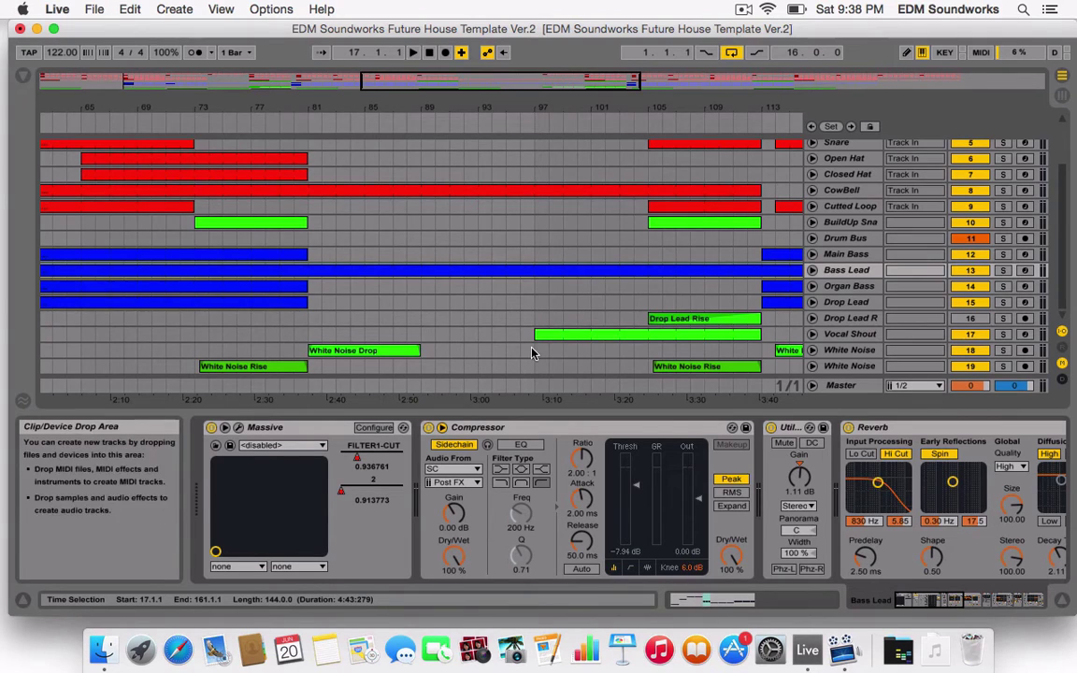
pyautogui.click(534, 302)
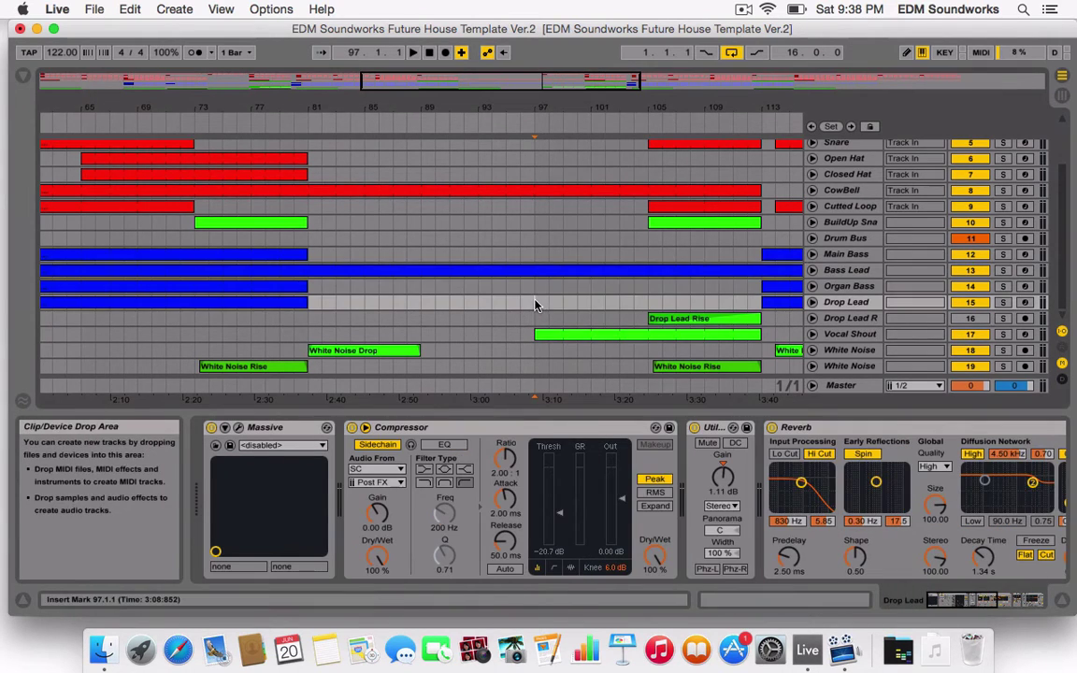
# - Solo the Vocal Shout track, audition its clip from bar 97, and unsolo the track
pyautogui.click(1003, 335)
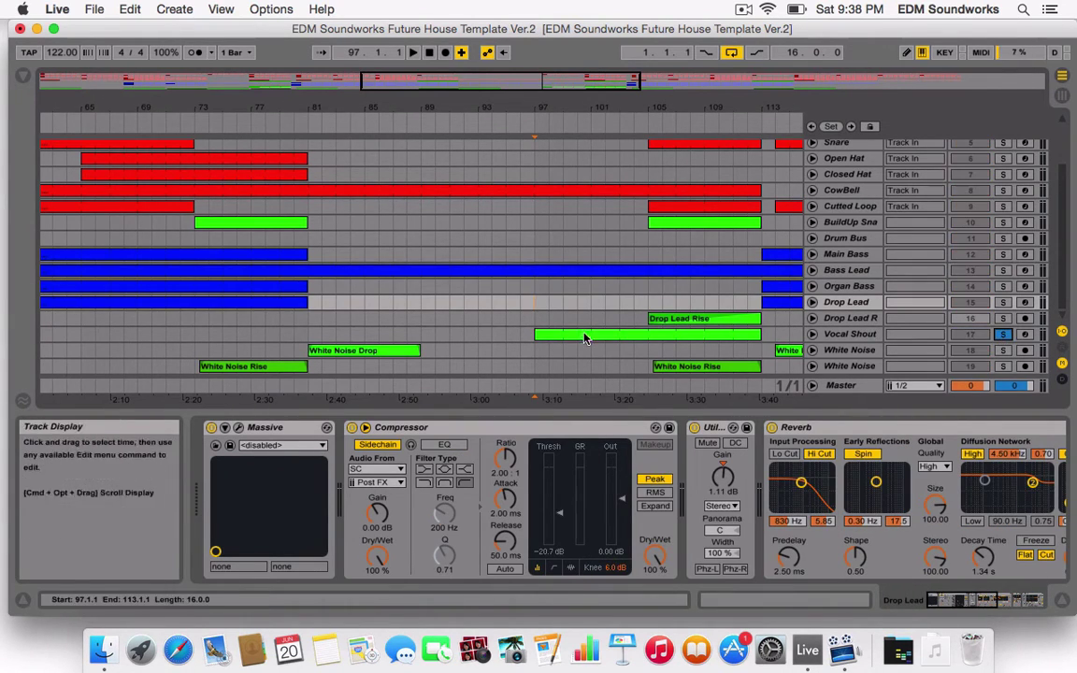
pyautogui.doubleClick(584, 334)
pyautogui.moveTo(450, 251); pyautogui.dragTo(945, 264)
pyautogui.click(882, 295)
pyautogui.press('space')
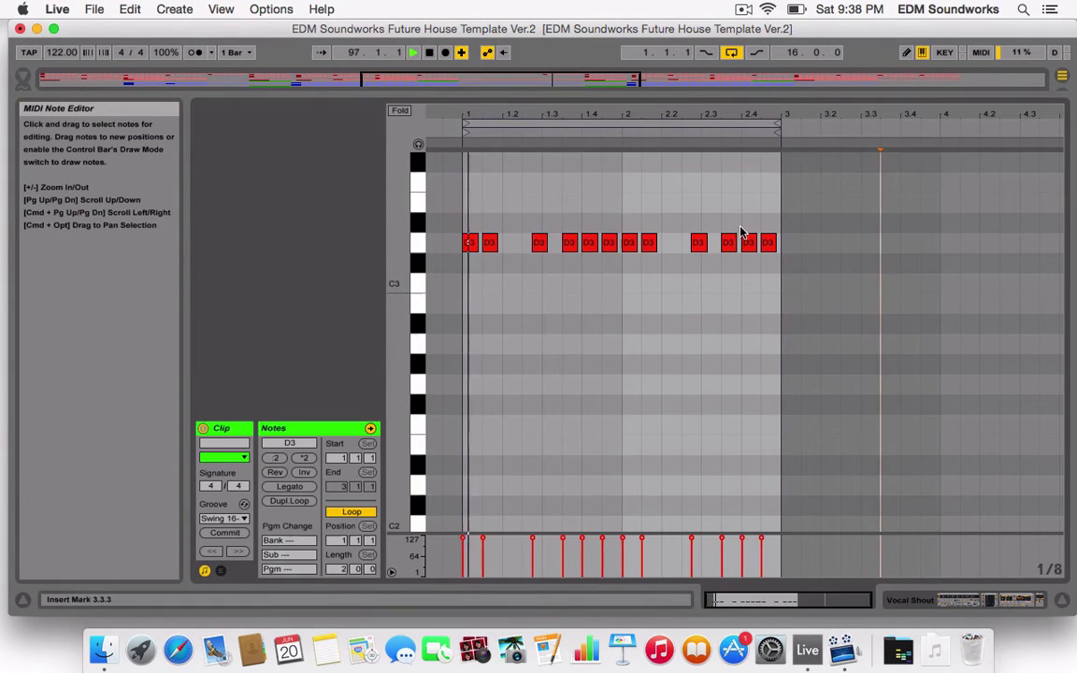
pyautogui.click(675, 92)
pyautogui.click(1002, 402)
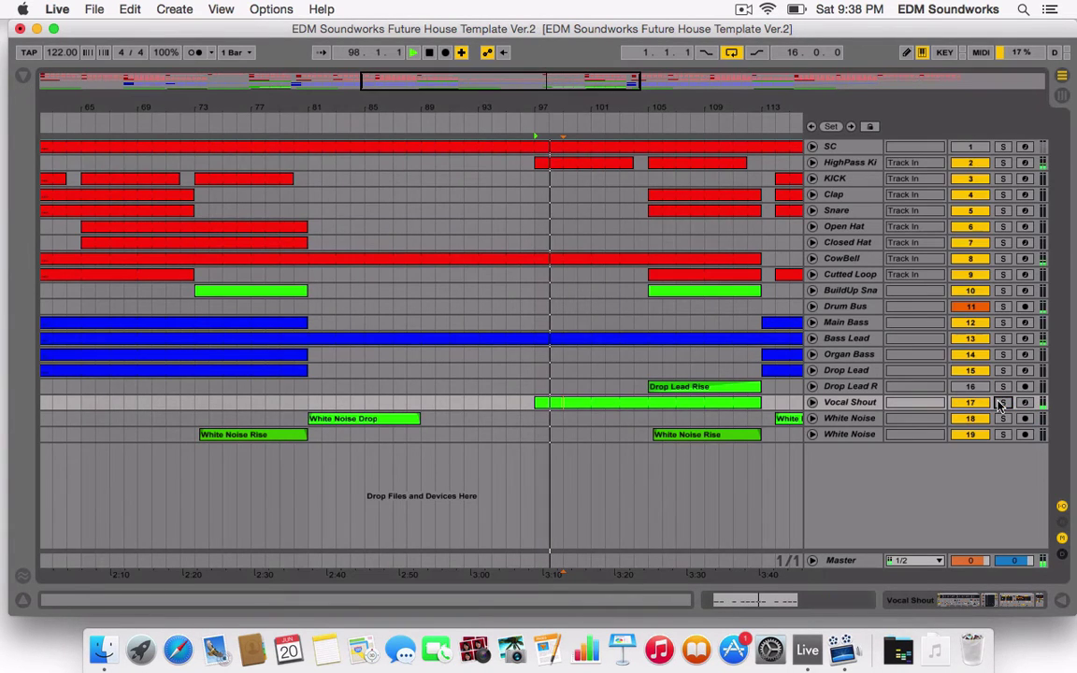
# - Replace all notes in the Vocal Shout clip with two one-bar D3 notes starting at 1.1.1 and 2.1.1
pyautogui.doubleClick(585, 405)
pyautogui.press('super+a')
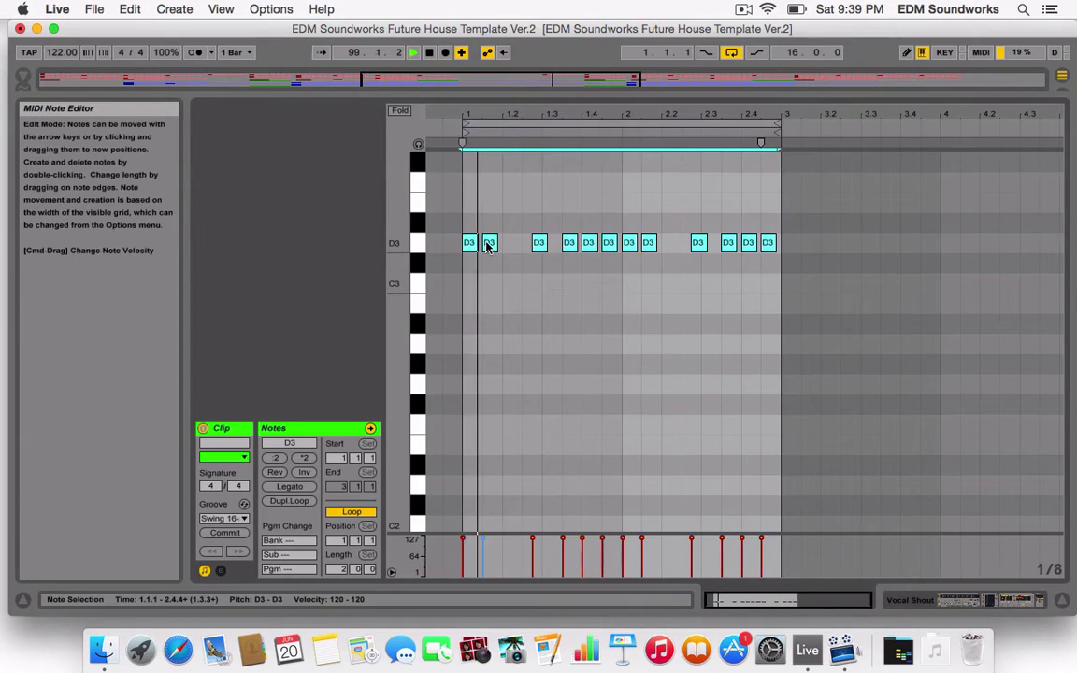
pyautogui.press('Delete')
pyautogui.click(475, 252)
pyautogui.press('space')
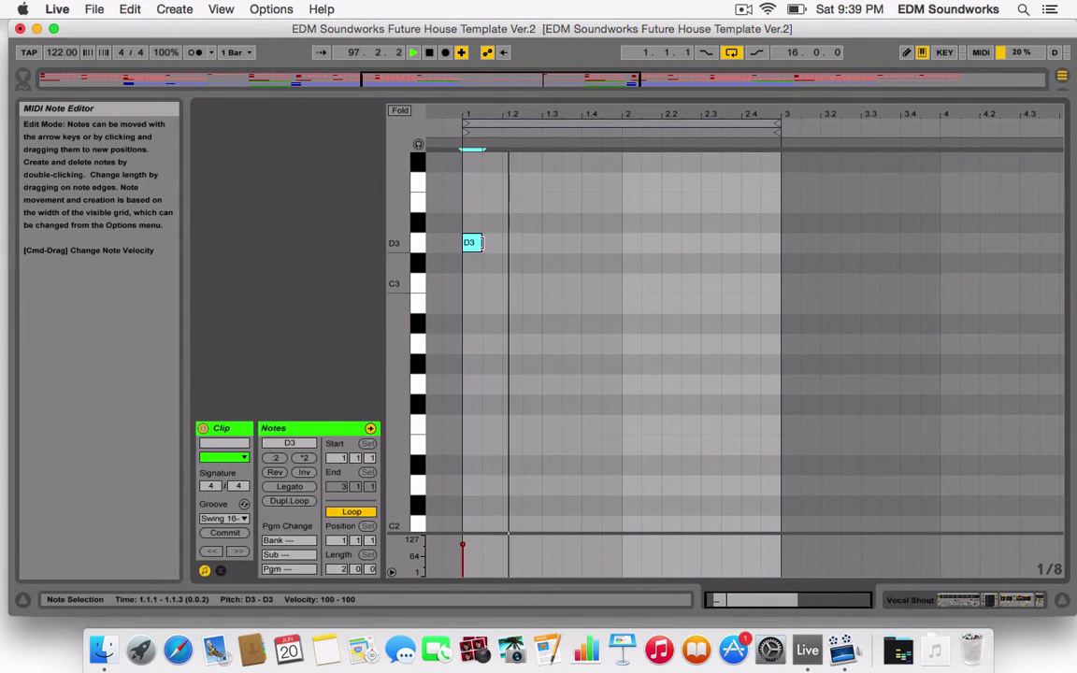
pyautogui.moveTo(483, 243); pyautogui.dragTo(621, 257)
pyautogui.moveTo(517, 246); pyautogui.dragTo(670, 250)
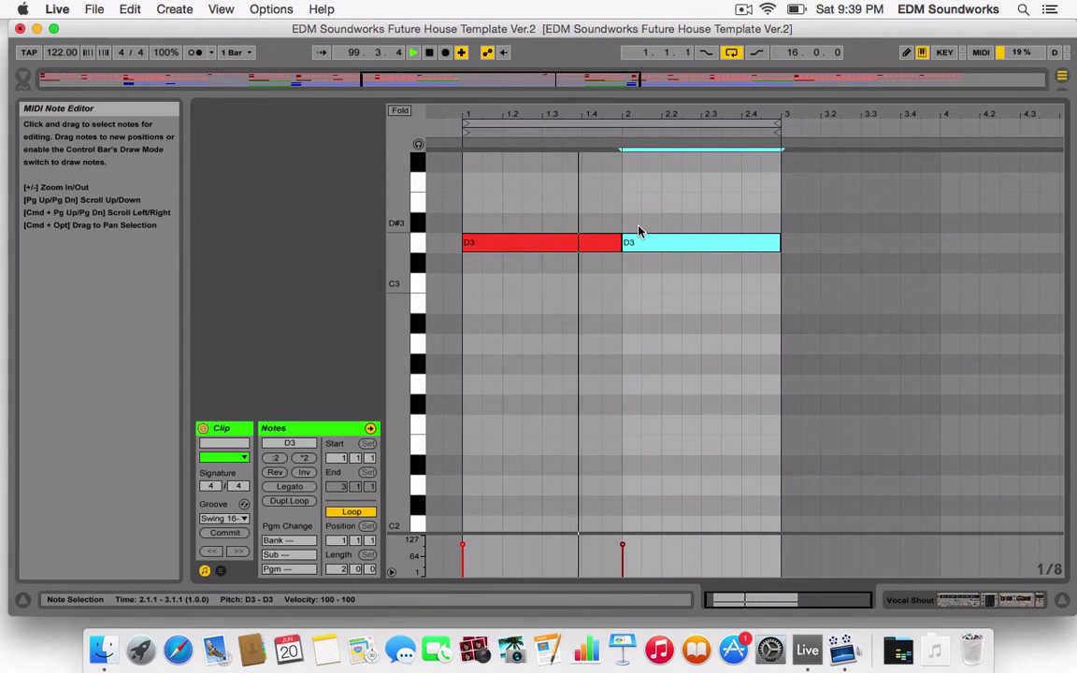
# - Try the Vocal Shout clip's notes one octave lower at D2, view the track's devices, and return the notes to D3
pyautogui.press('super+a')
pyautogui.hotkey('shift', 'Down')
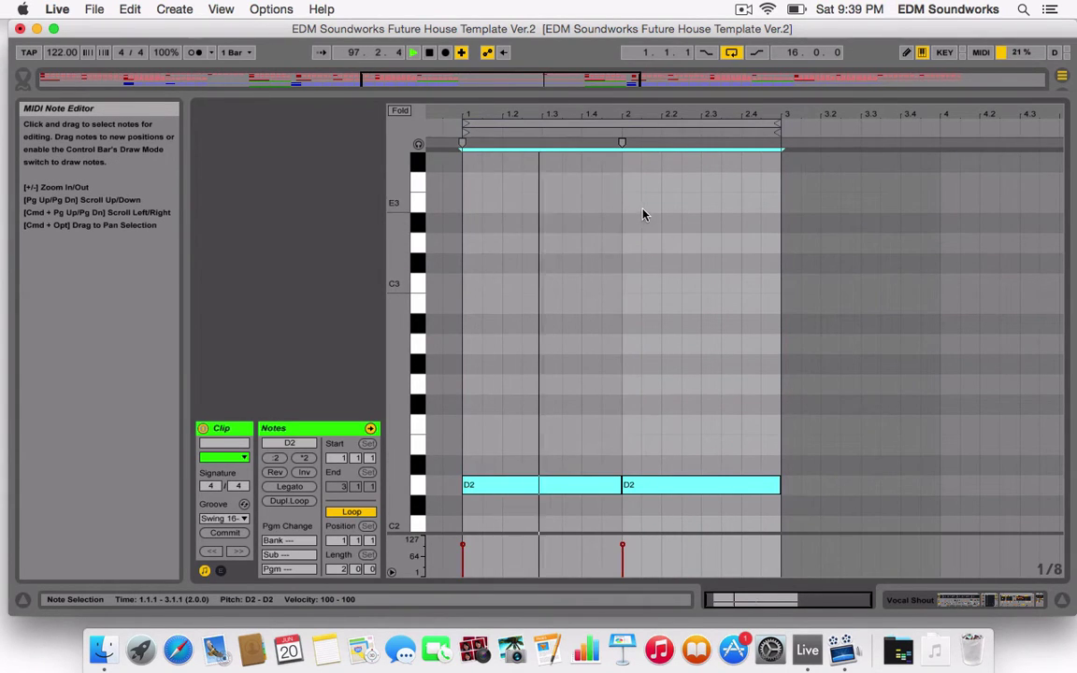
pyautogui.scroll(-5, 642, 217)
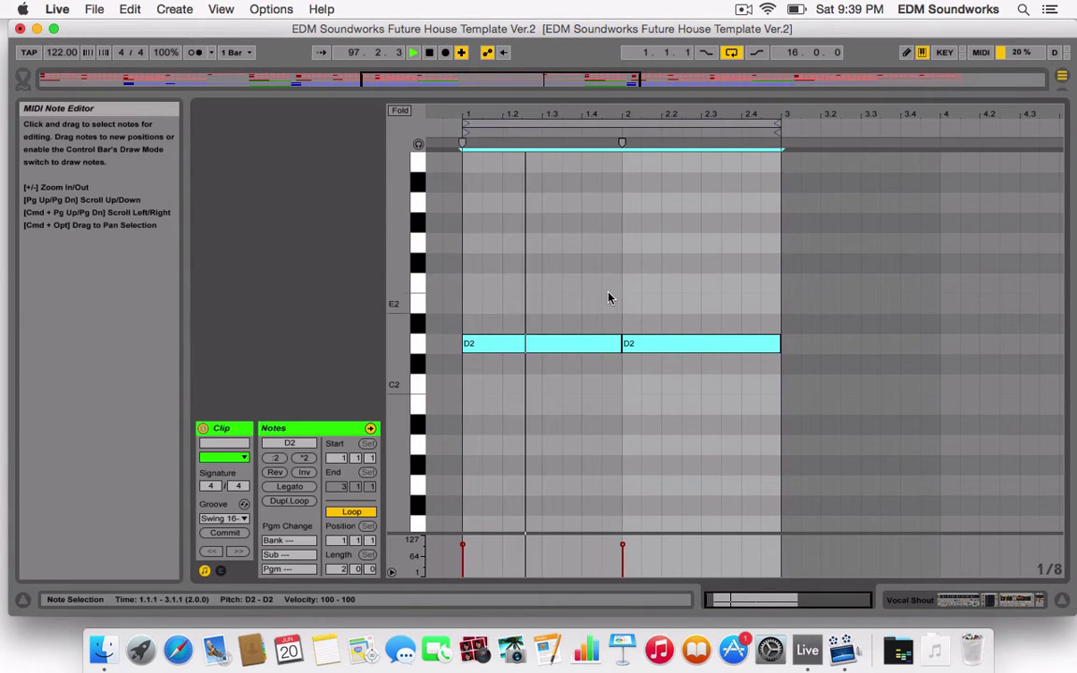
pyautogui.click(917, 601)
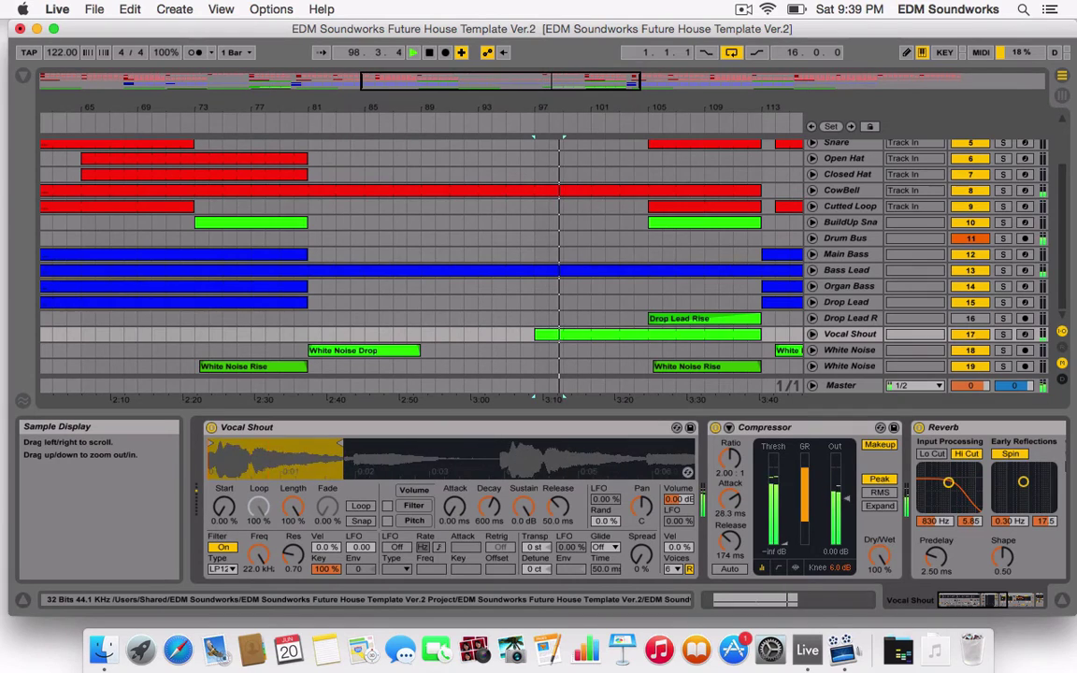
pyautogui.press('space')
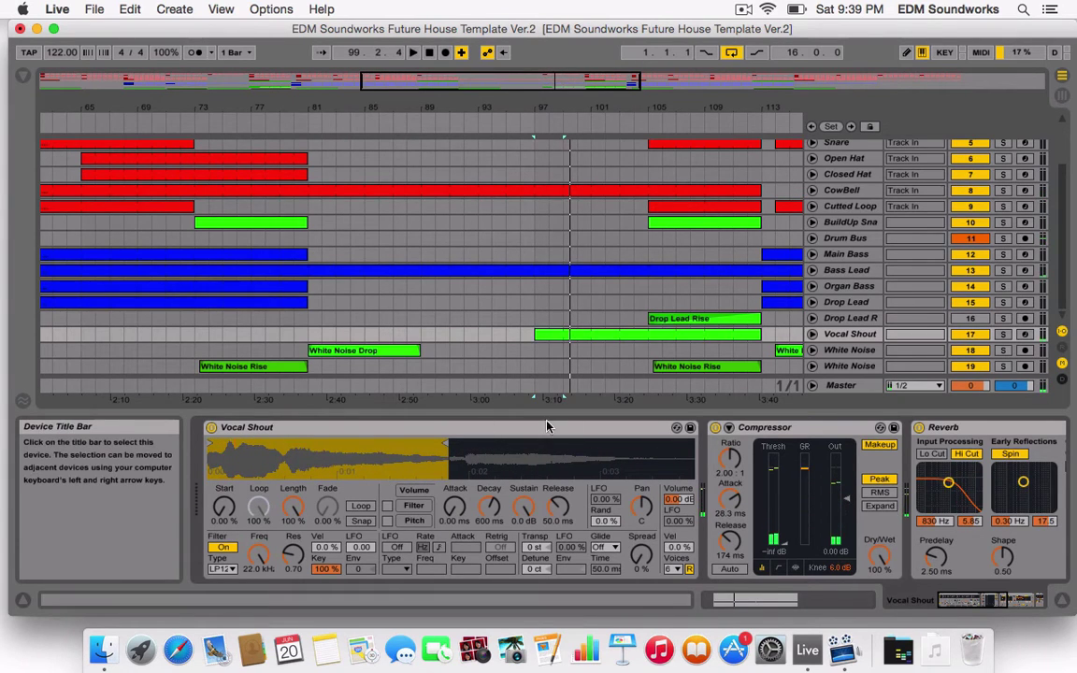
pyautogui.doubleClick(654, 340)
pyautogui.press('super+a')
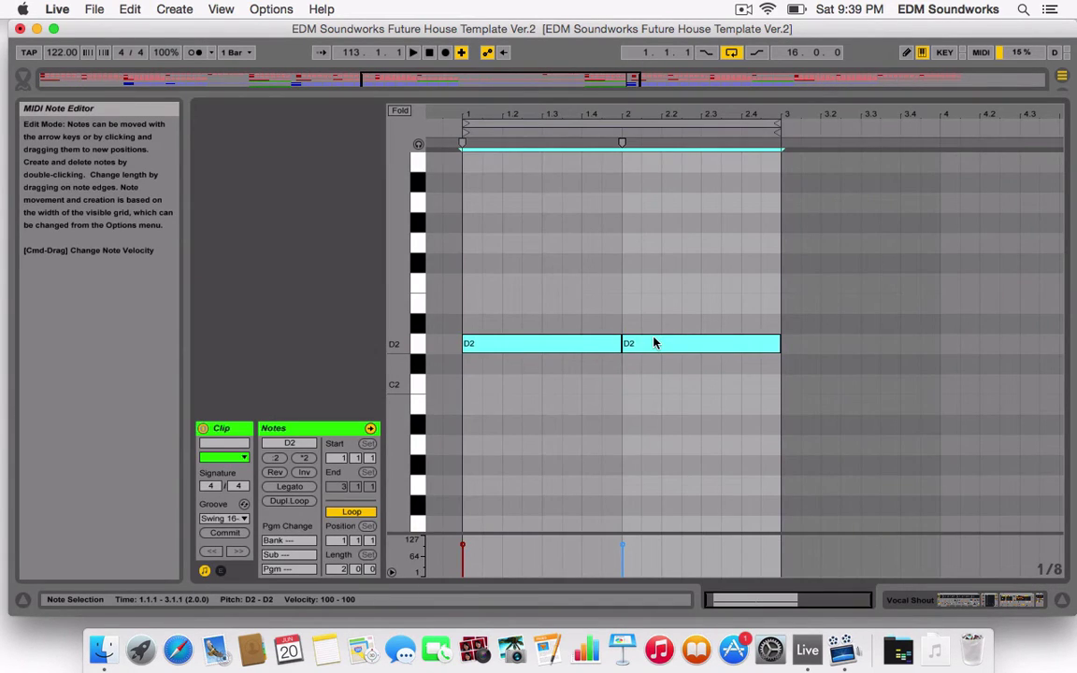
pyautogui.hotkey('shift', 'Up')
pyautogui.press('space')
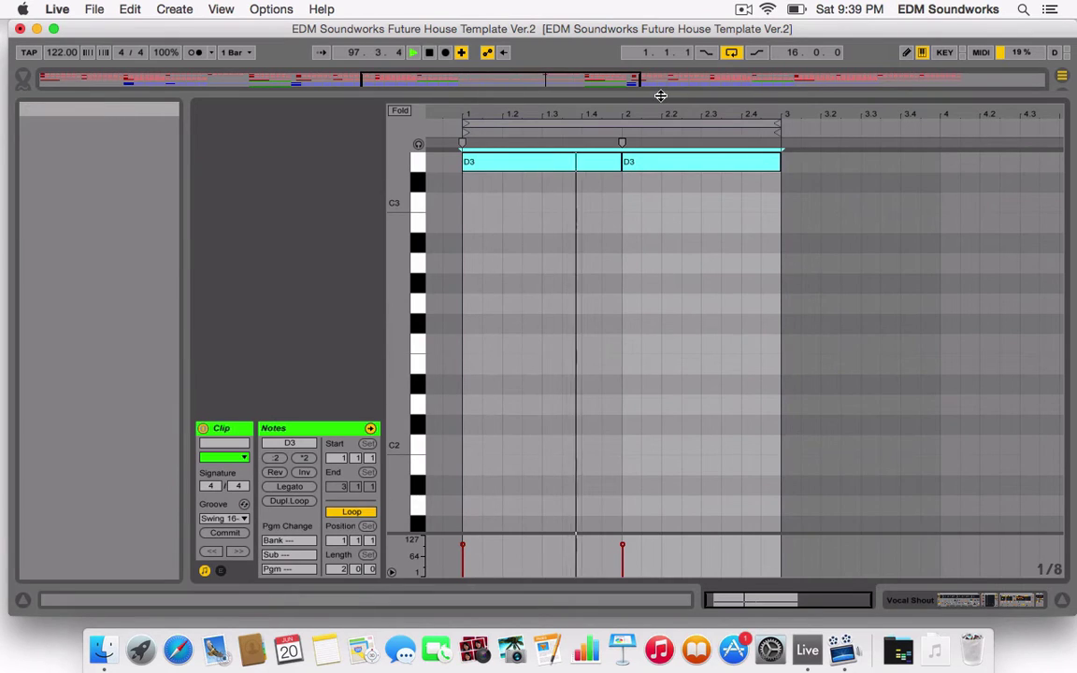
# - Unfold the Vocal Shout track and shorten its clip to bars 97 to 99
pyautogui.click(661, 95)
pyautogui.press('space')
pyautogui.press('space')
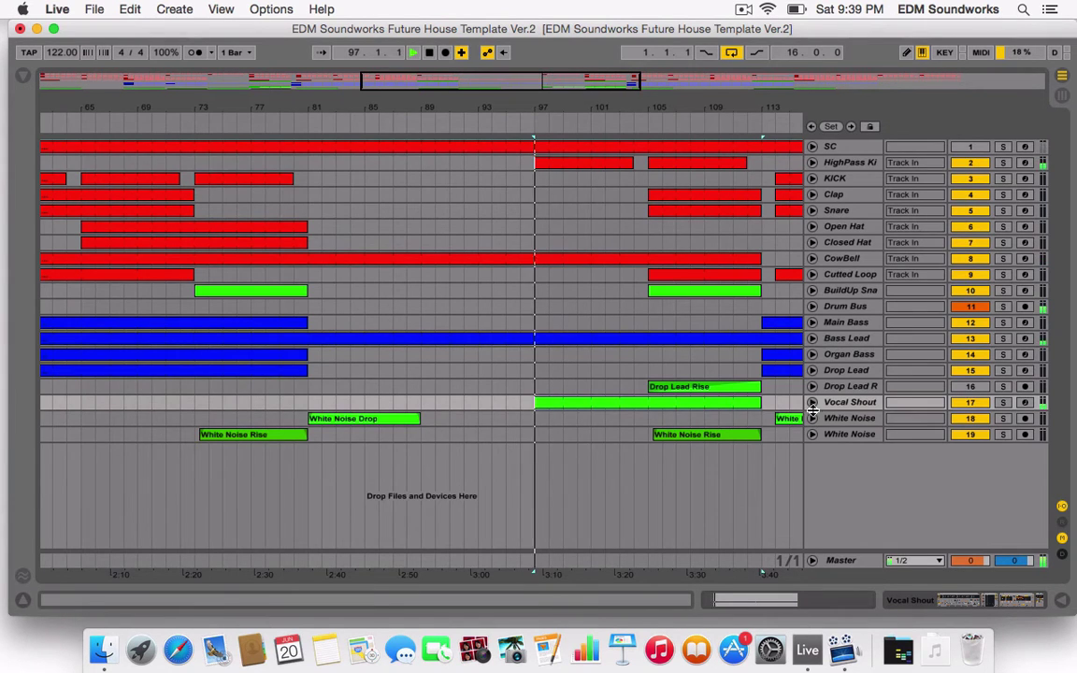
pyautogui.click(812, 403)
pyautogui.press('space')
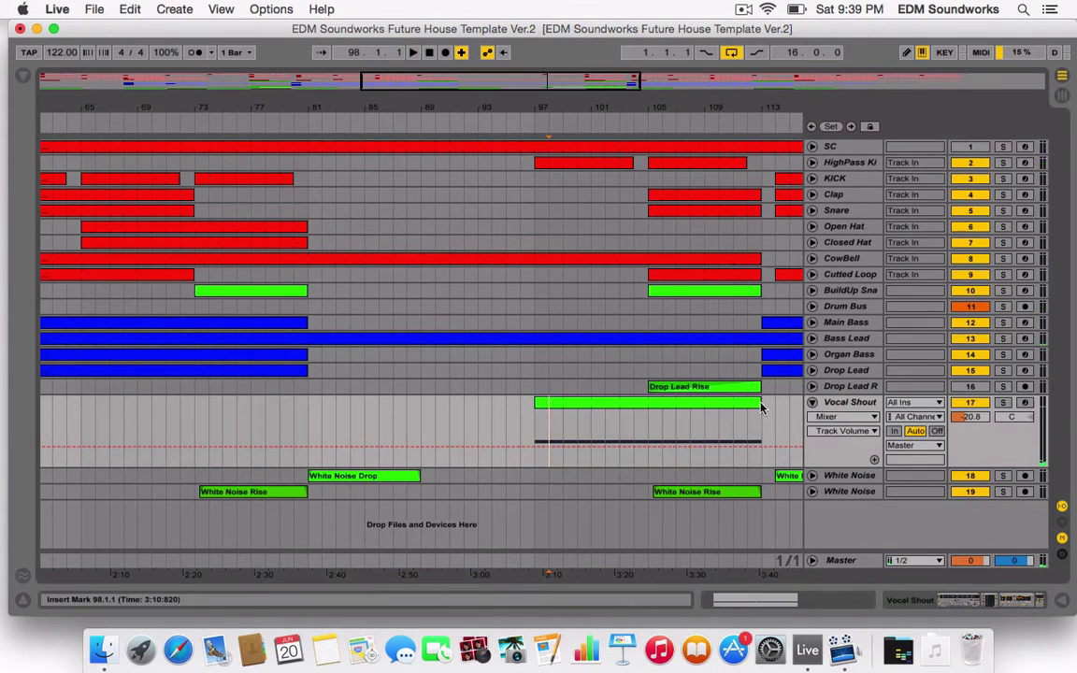
pyautogui.moveTo(760, 407); pyautogui.dragTo(563, 417)
# - Freeze the Vocal Shout track and flatten it to audio
pyautogui.rightClick(553, 404)
pyautogui.click(628, 439)
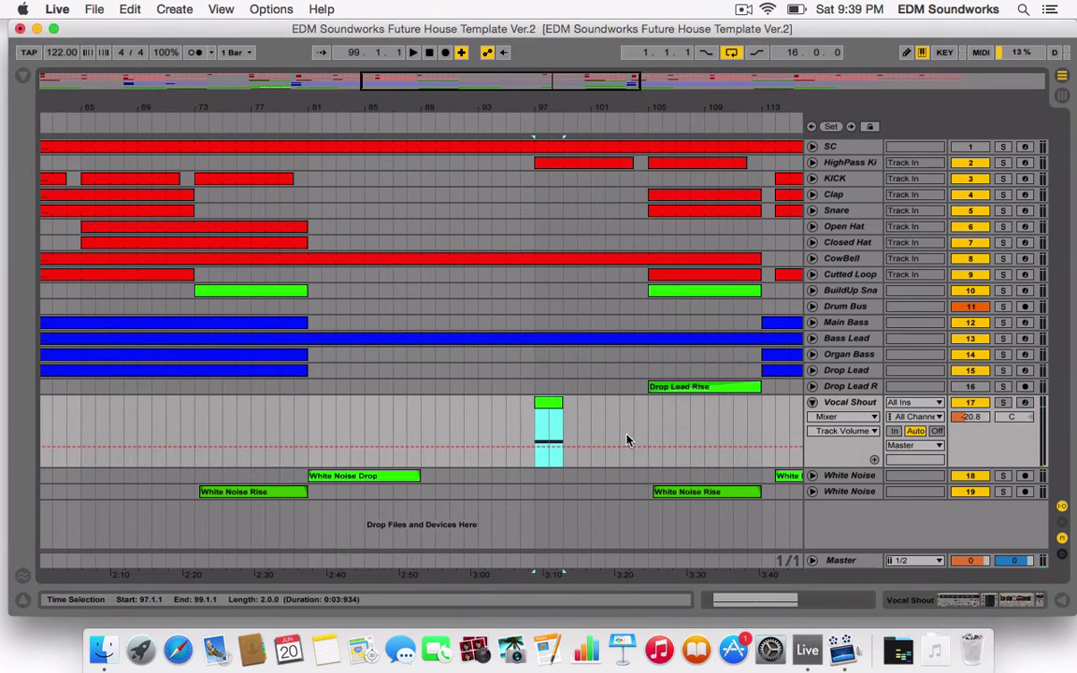
pyautogui.rightClick(627, 440)
pyautogui.click(648, 472)
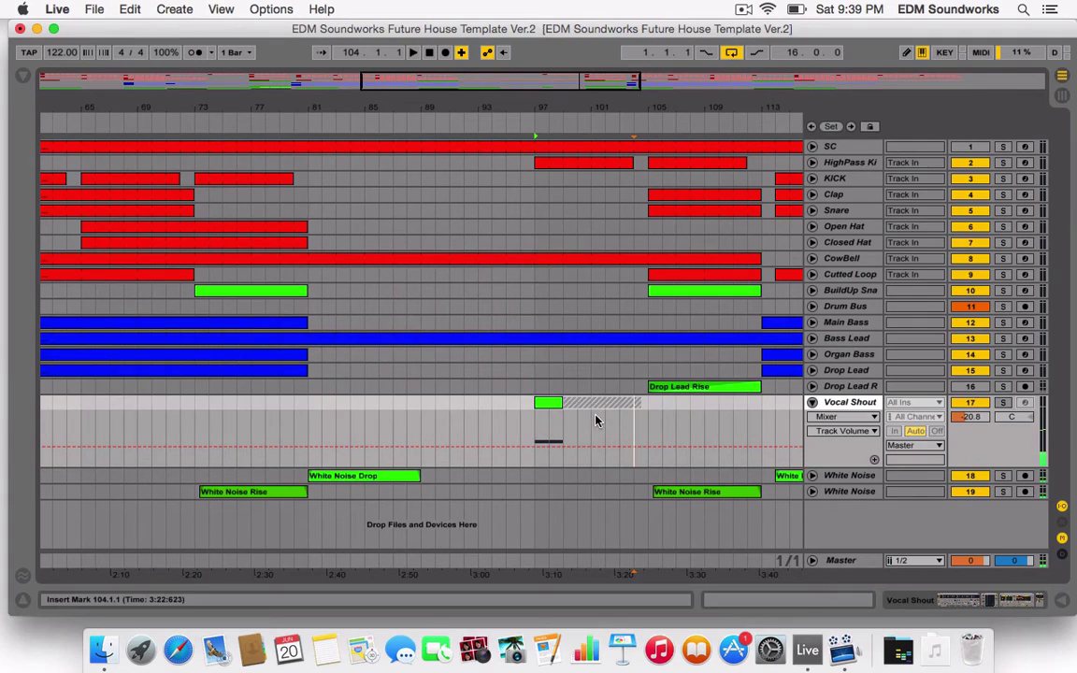
pyautogui.rightClick(645, 426)
pyautogui.click(711, 457)
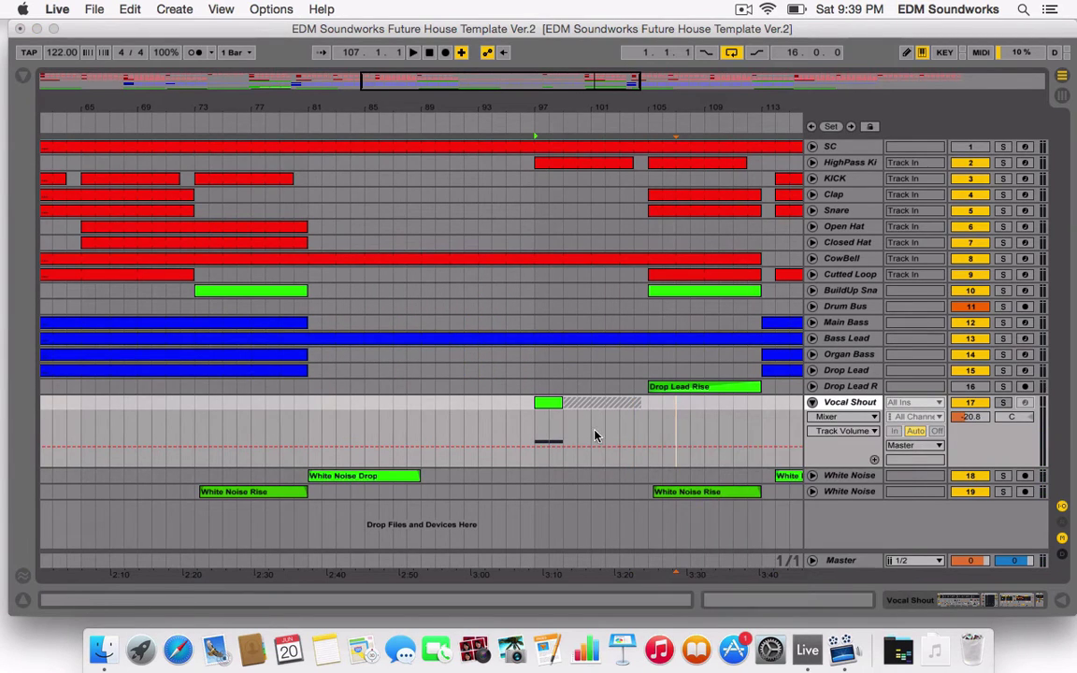
# - Extend the flattened Vocal Shout clip at bar 97 across its freeze tail and play it
pyautogui.click(550, 403)
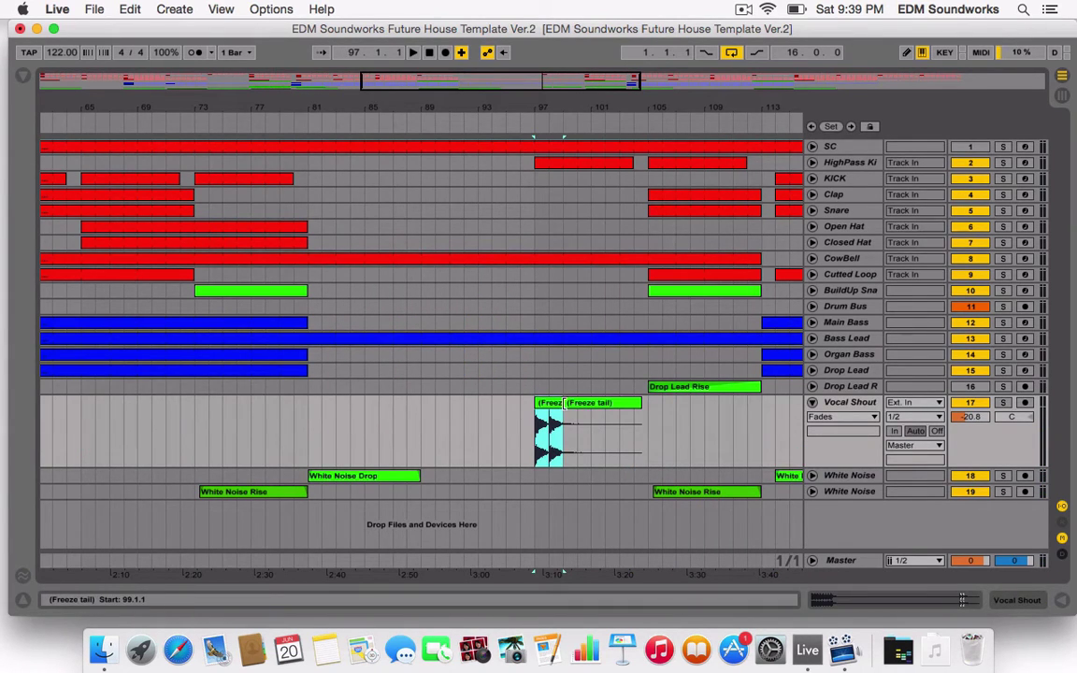
pyautogui.moveTo(574, 403); pyautogui.dragTo(655, 405)
pyautogui.press('space')
# - Open the flattened Vocal Shout clip and warp its first shout onto the beat with markers at 57.1.1 and 57.2.1
pyautogui.doubleClick(574, 404)
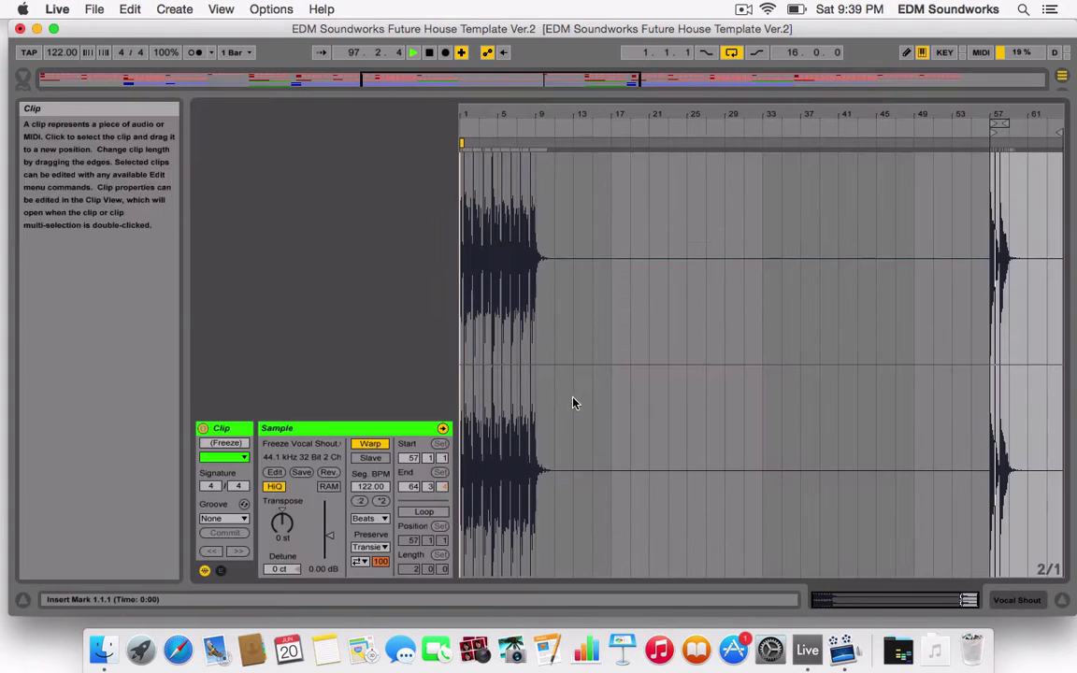
pyautogui.moveTo(1001, 107); pyautogui.dragTo(1064, 108)
pyautogui.press('space')
pyautogui.moveTo(853, 148); pyautogui.dragTo(840, 149)
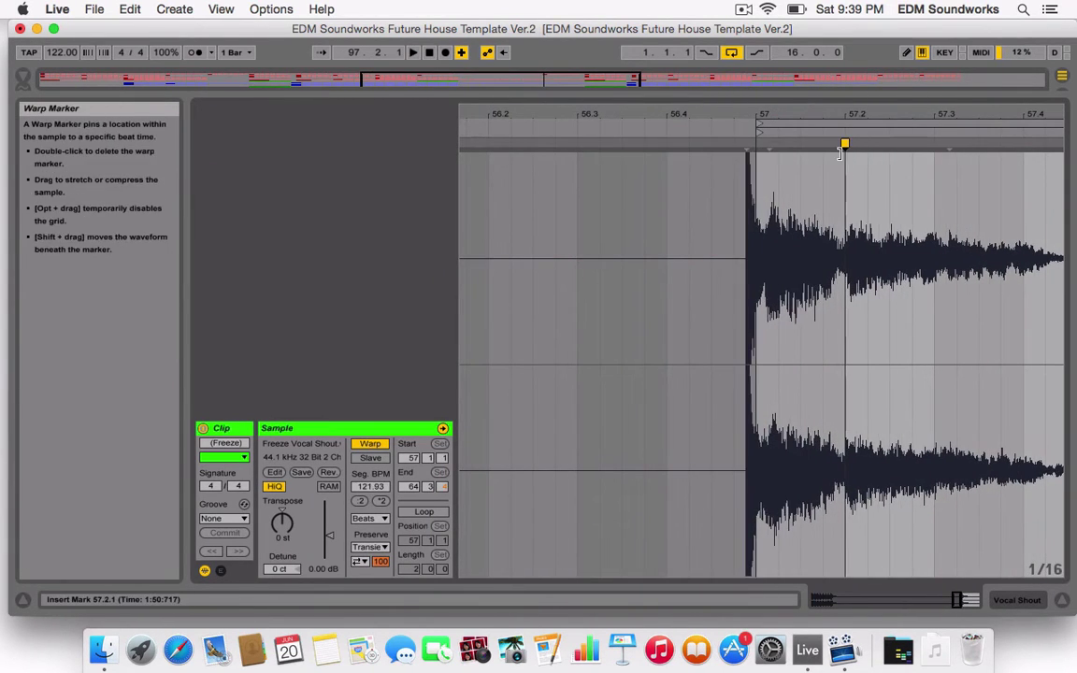
pyautogui.moveTo(747, 148); pyautogui.dragTo(756, 149)
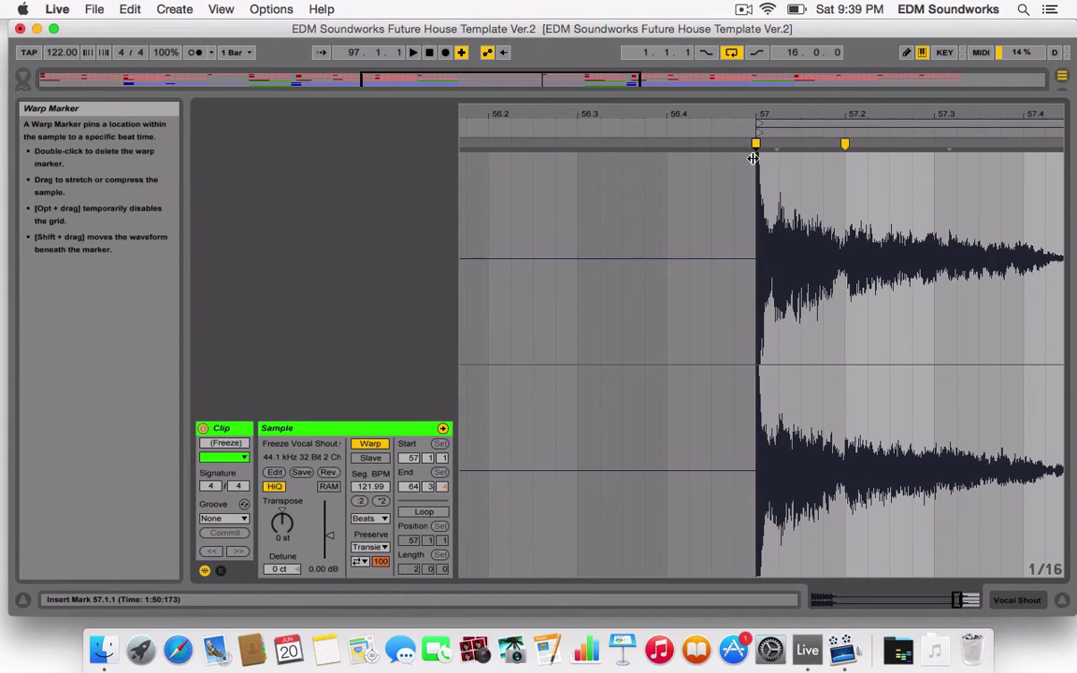
# - Warp the clip's second shout onto the beat with markers at 58.1.1 and 58.2.1
pyautogui.moveTo(853, 111)
pyautogui.mouseDown()
pyautogui.moveTo(839, 57)
pyautogui.moveTo(564, 67)
pyautogui.moveTo(530, 108)
pyautogui.moveTo(511, 106)
pyautogui.mouseUp()
pyautogui.press('space')
pyautogui.moveTo(760, 147); pyautogui.dragTo(768, 147)
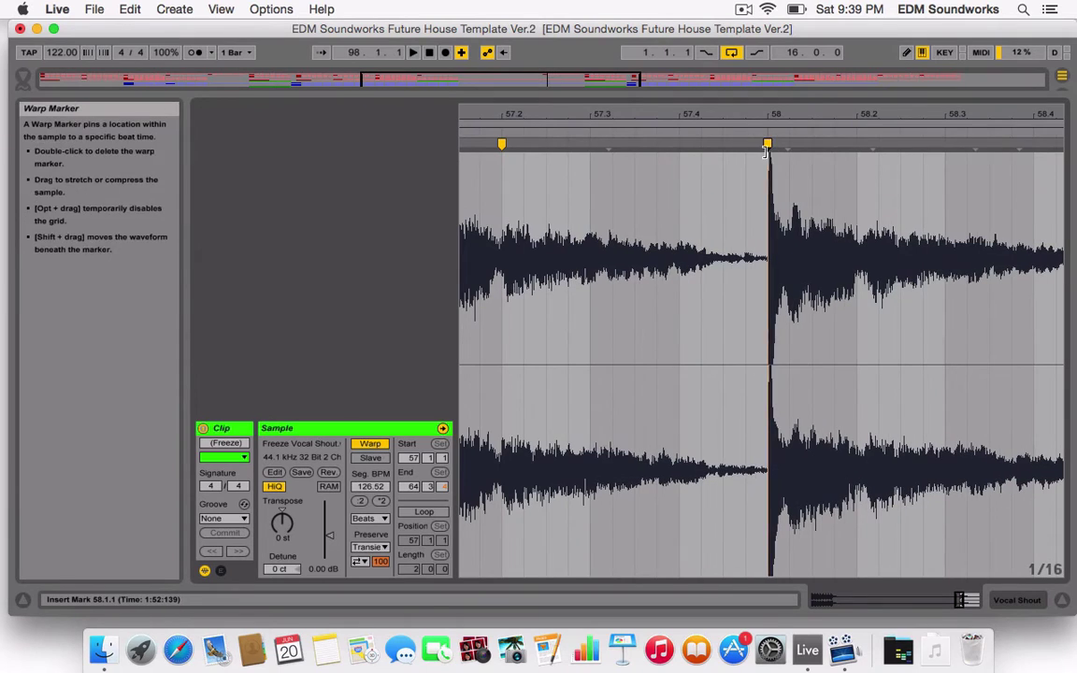
pyautogui.moveTo(872, 146)
pyautogui.mouseDown()
pyautogui.moveTo(859, 145)
pyautogui.moveTo(827, 84)
pyautogui.moveTo(826, 56)
pyautogui.mouseUp()
# - Transpose the Vocal Shout sample down to -12 st and play it back to hear the lower pitch
pyautogui.moveTo(883, 115); pyautogui.dragTo(832, 178)
pyautogui.press('space')
pyautogui.moveTo(281, 522); pyautogui.dragTo(281, 529)
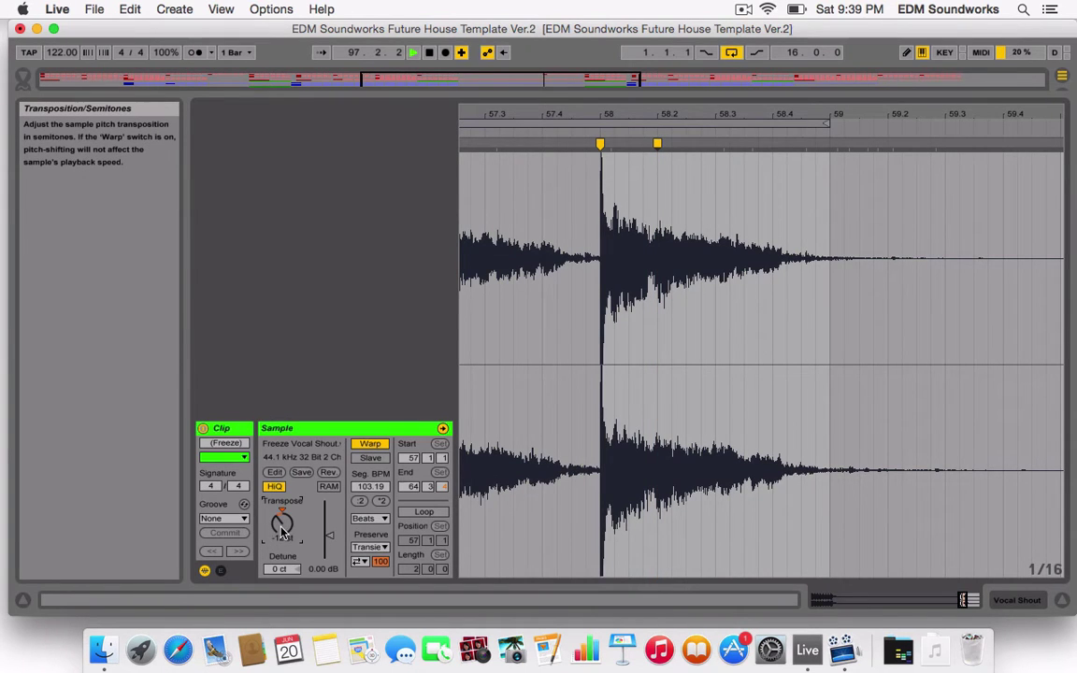
pyautogui.moveTo(539, 111)
pyautogui.mouseDown()
pyautogui.moveTo(540, 47)
pyautogui.moveTo(539, 65)
pyautogui.mouseUp()
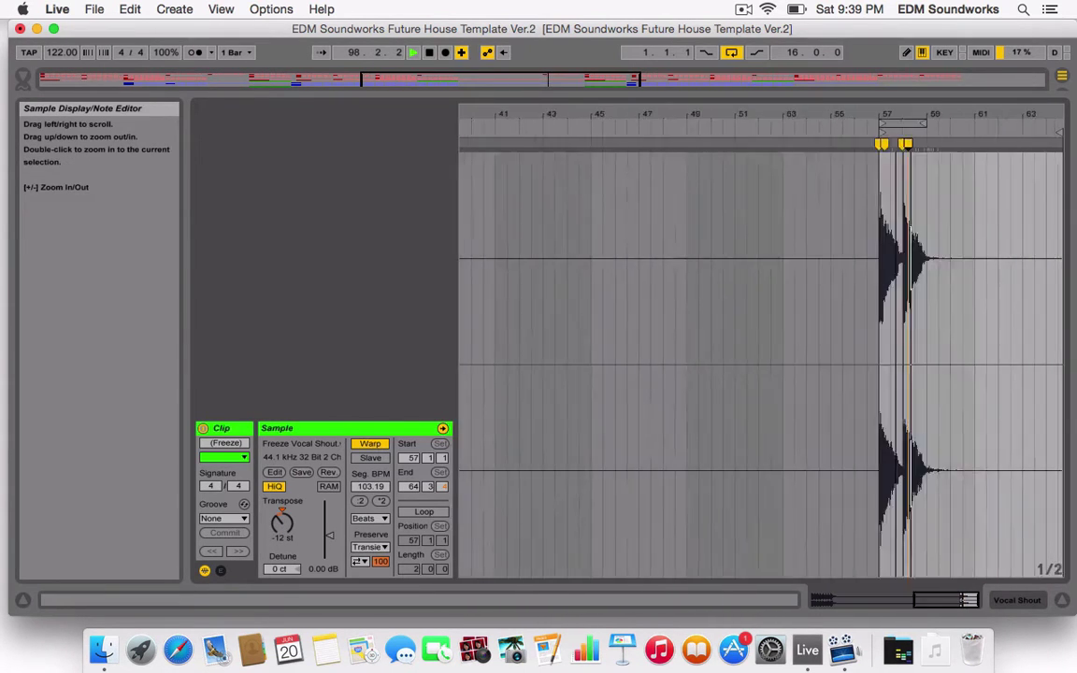
pyautogui.moveTo(897, 66); pyautogui.dragTo(653, 128)
pyautogui.press('space')
pyautogui.press('space')
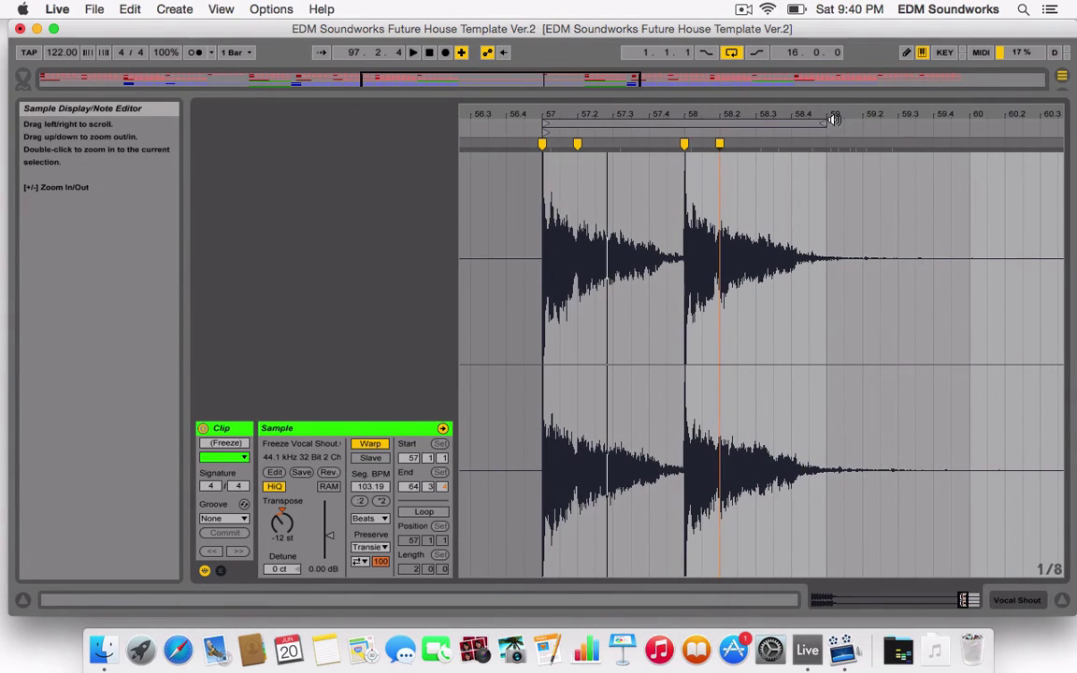
# - Loop only the first beat of the Vocal Shout sample, from 57.1.1 to 57.2.1, and play it in the arrangement
pyautogui.moveTo(830, 119); pyautogui.dragTo(574, 123)
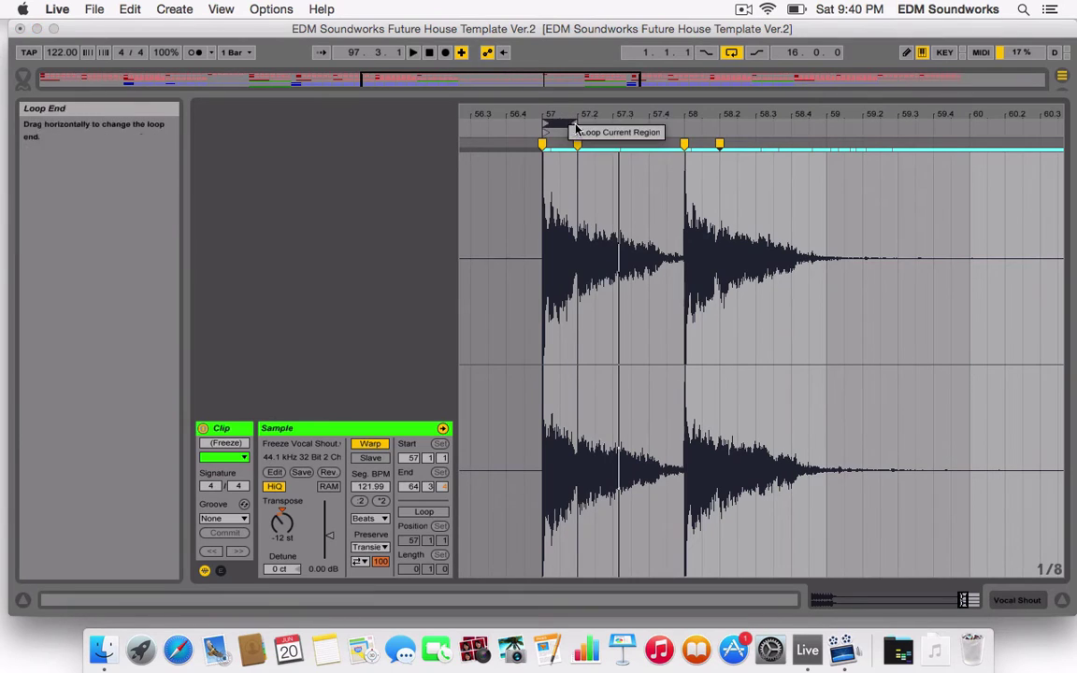
pyautogui.click(586, 132)
pyautogui.moveTo(938, 116); pyautogui.dragTo(938, 79)
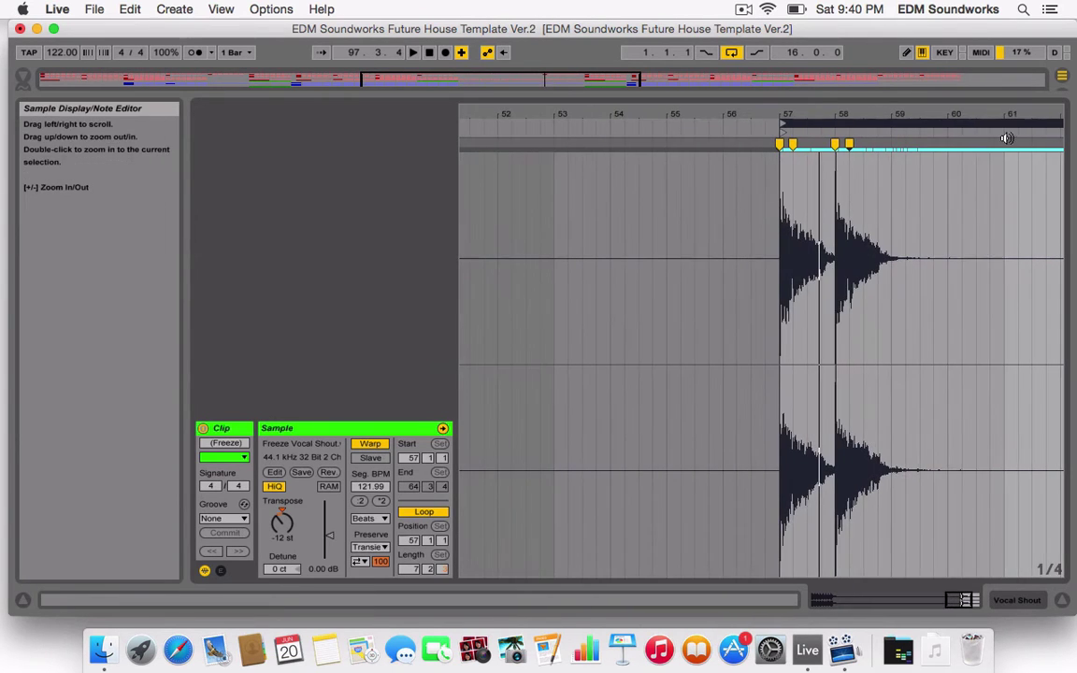
pyautogui.moveTo(1005, 111); pyautogui.dragTo(887, 102)
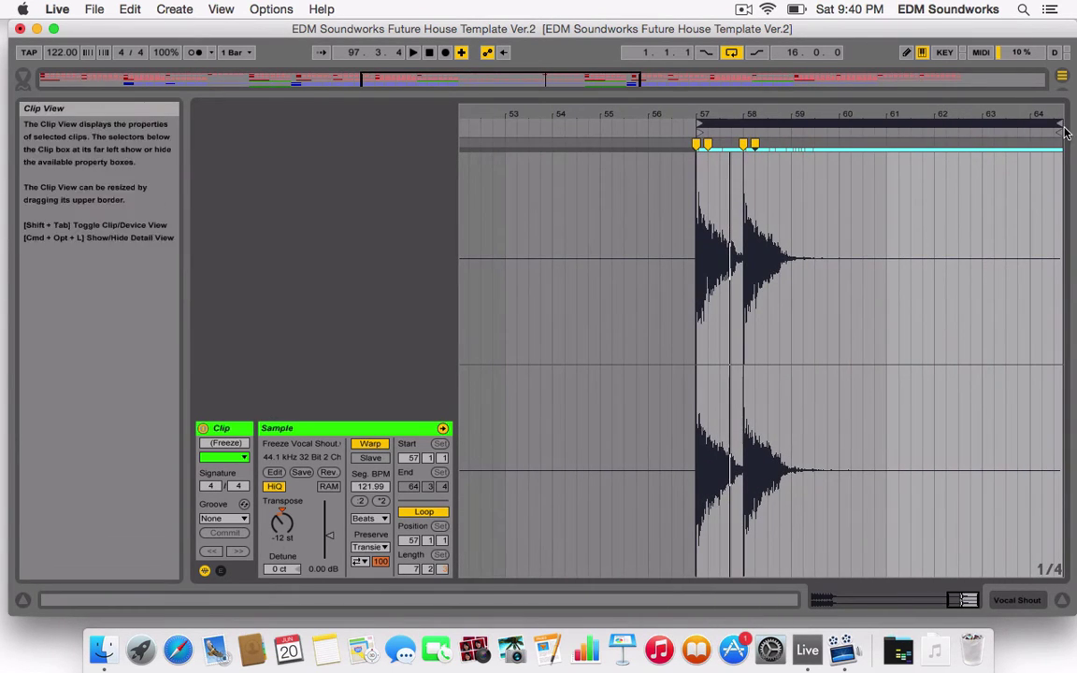
pyautogui.moveTo(1064, 132); pyautogui.dragTo(718, 139)
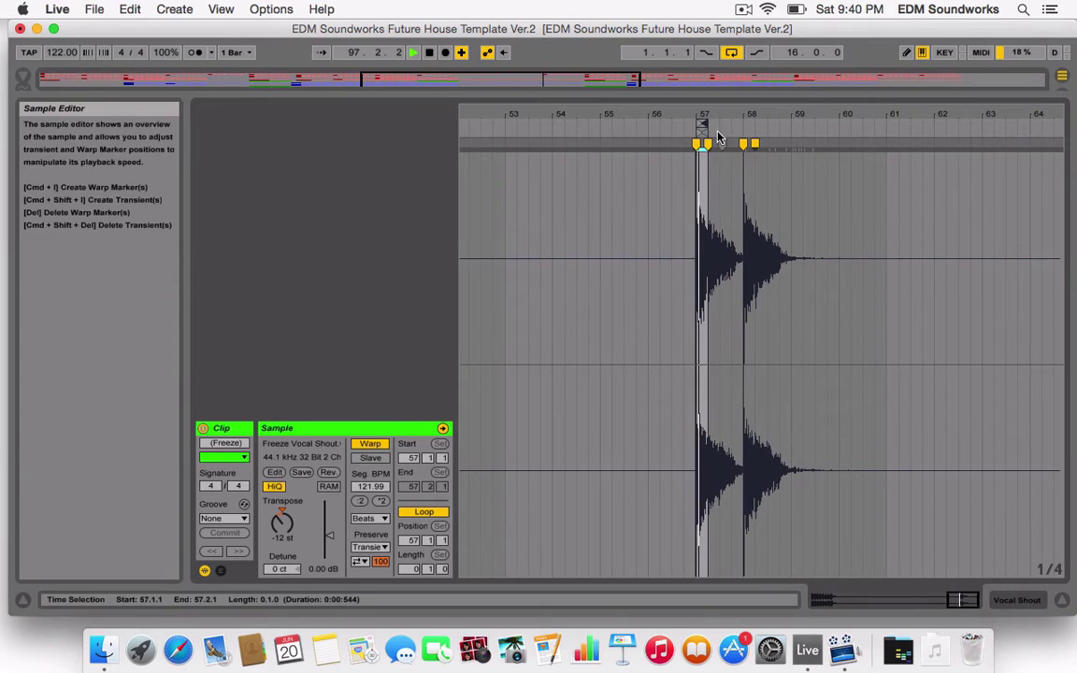
pyautogui.click(728, 98)
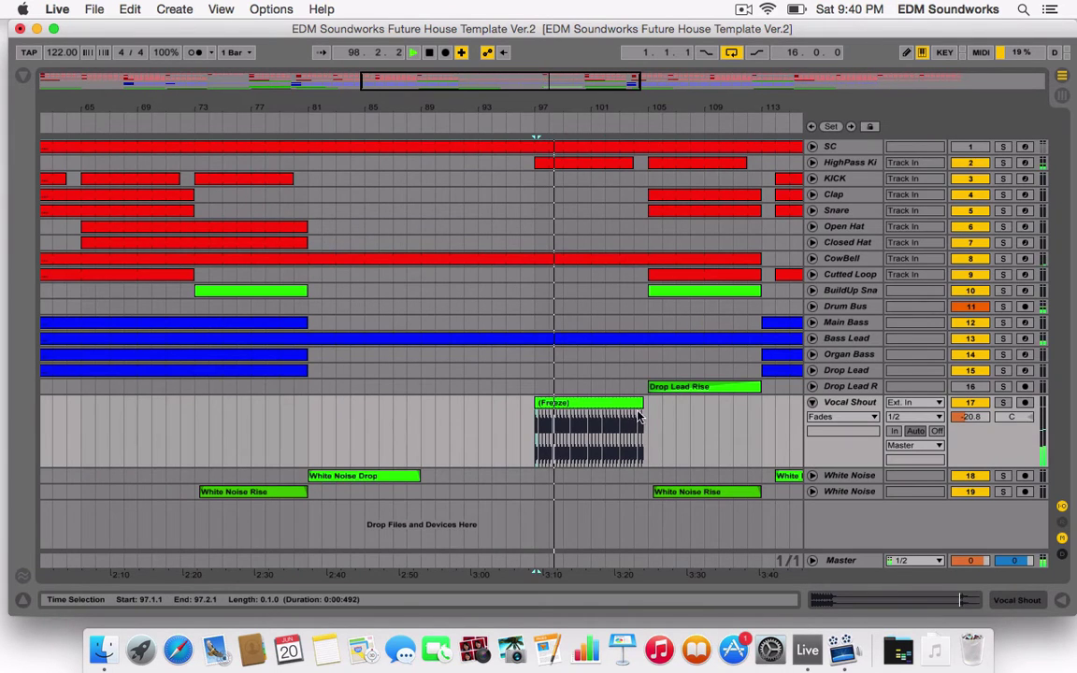
# - Resize the looped Vocal Shout clip to span bars 105 to 113 and lower the track volume to about -22.8 dB
pyautogui.moveTo(638, 416); pyautogui.dragTo(761, 418)
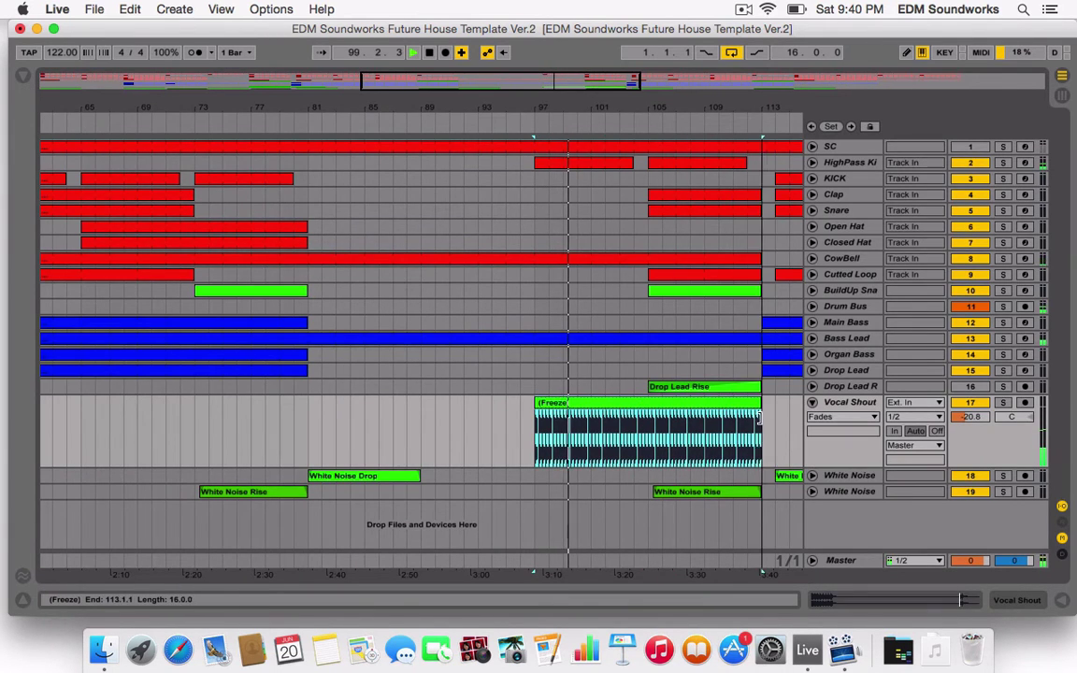
pyautogui.moveTo(536, 405); pyautogui.dragTo(647, 405)
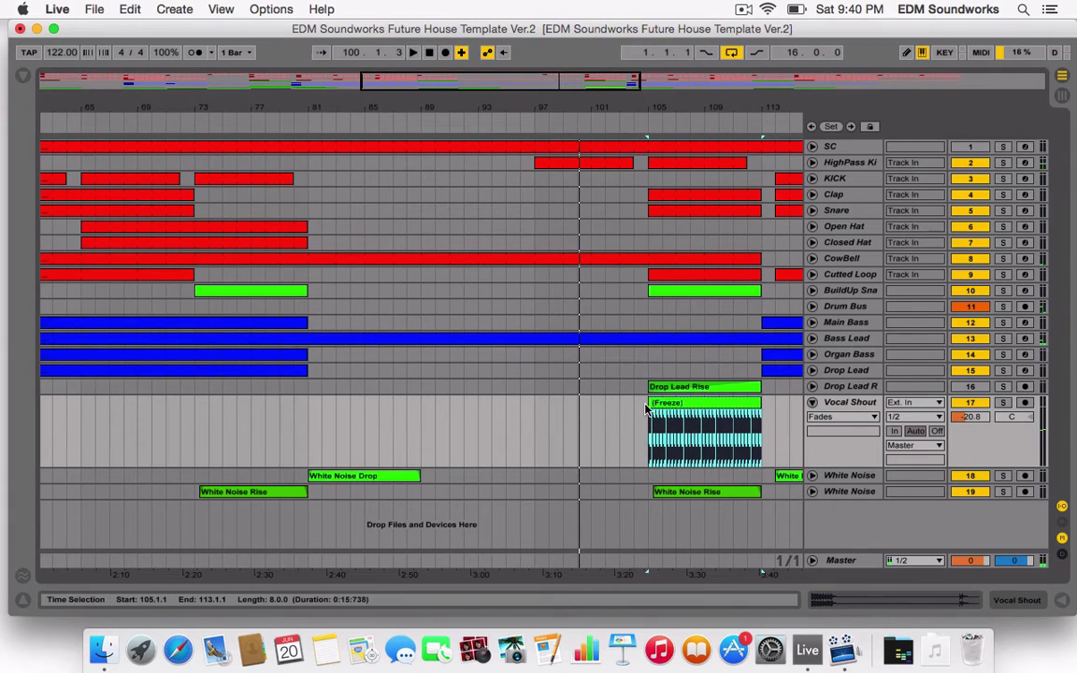
pyautogui.press('a')
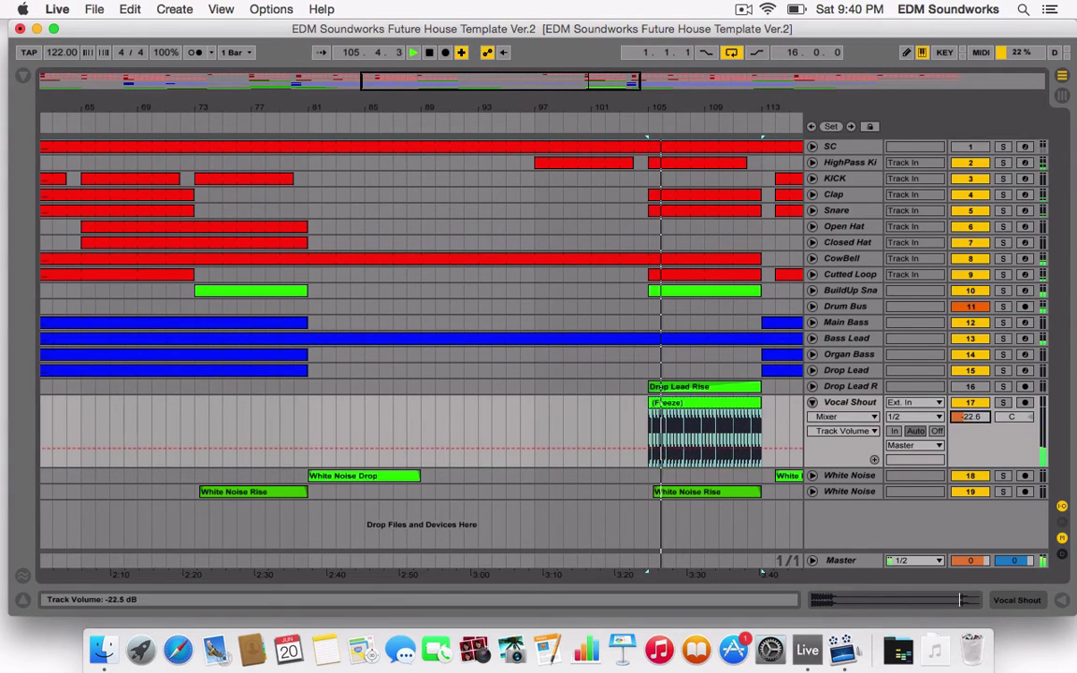
# - Place a second Vocal Shout clip over bars 97 to 105 and lengthen its loop to two bars
pyautogui.moveTo(650, 416); pyautogui.dragTo(570, 420)
pyautogui.click(602, 415)
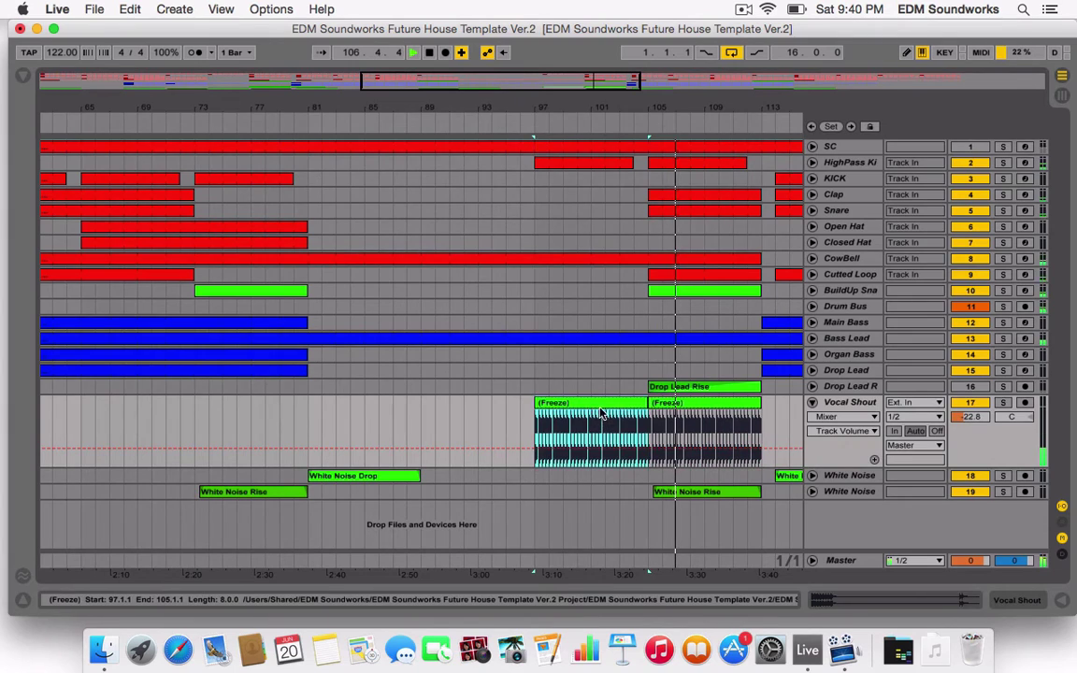
pyautogui.doubleClick(621, 411)
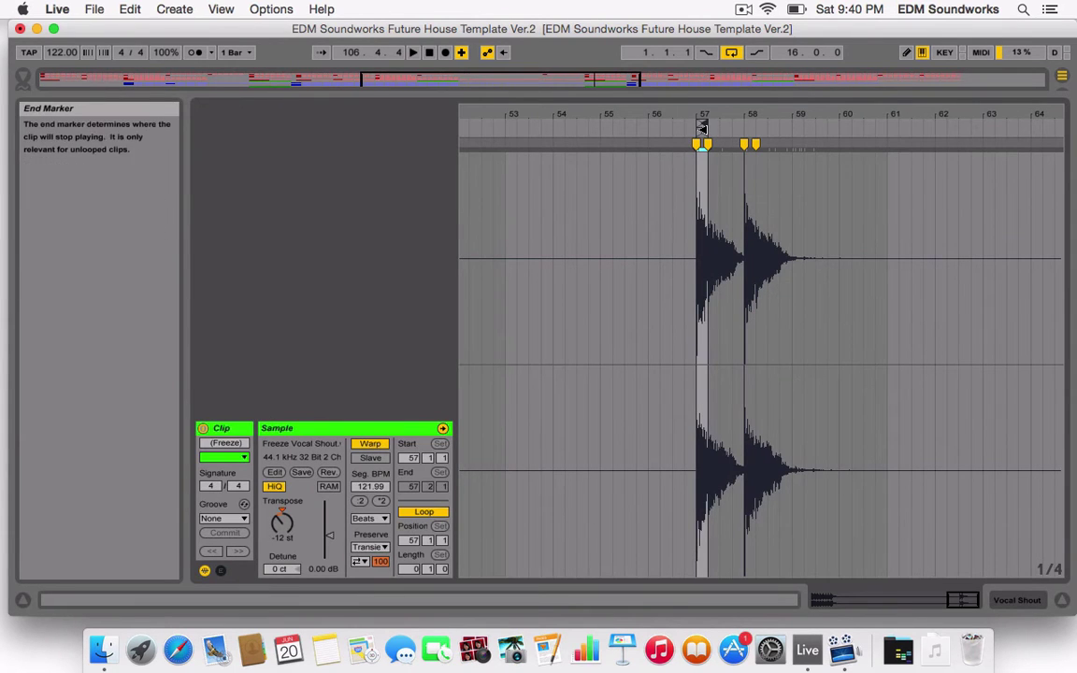
pyautogui.moveTo(703, 124)
pyautogui.mouseDown()
pyautogui.moveTo(800, 122)
pyautogui.moveTo(790, 122)
pyautogui.mouseUp()
pyautogui.press('space')
pyautogui.click(779, 97)
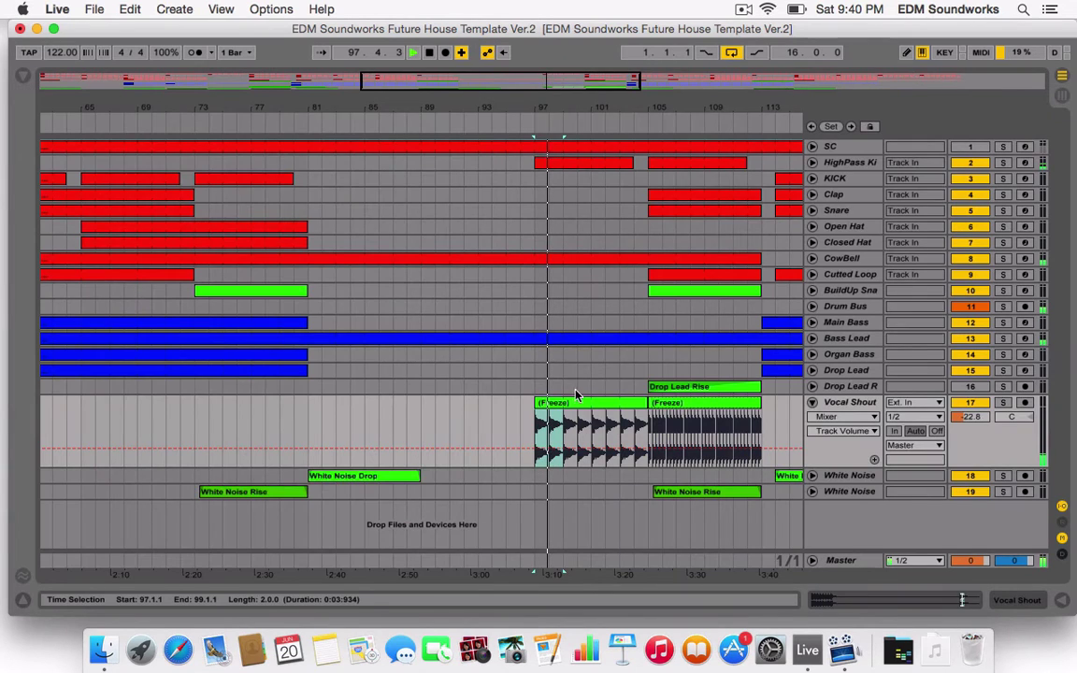
# - Delete the Vocal Shout repeats before bar 105 except those at bars 97 and 101, play from bar 101, and fold the track
pyautogui.moveTo(552, 433); pyautogui.dragTo(645, 437)
pyautogui.press('Delete')
pyautogui.press('Delete')
pyautogui.press('Delete')
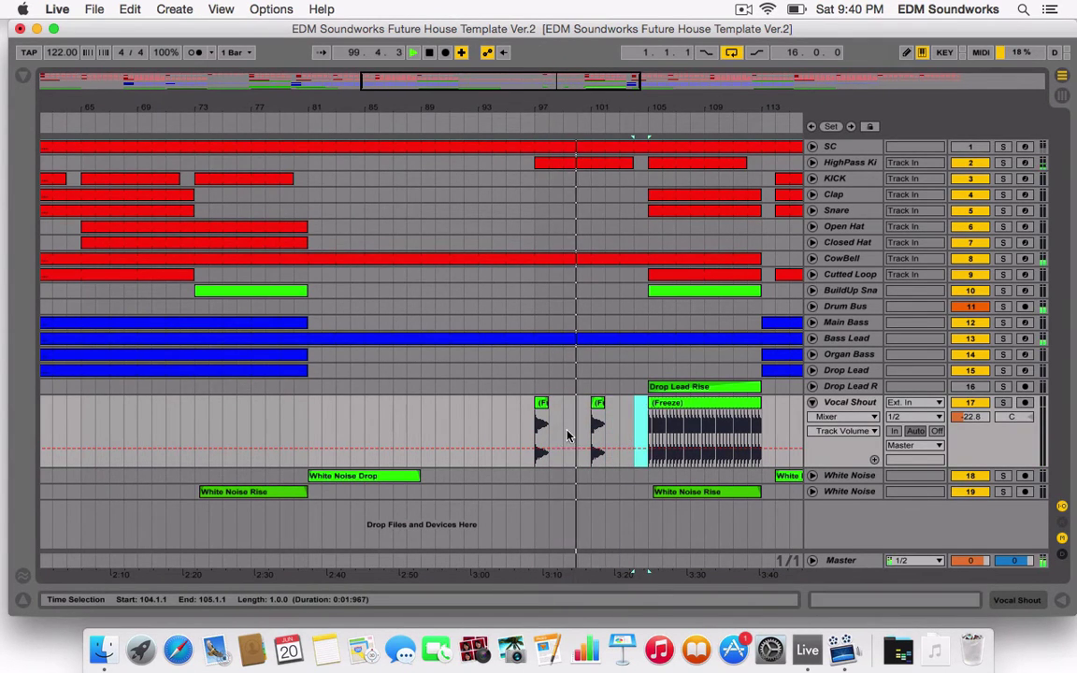
pyautogui.click(591, 433)
pyautogui.press('space')
pyautogui.press('space')
pyautogui.press('super+alt+u')
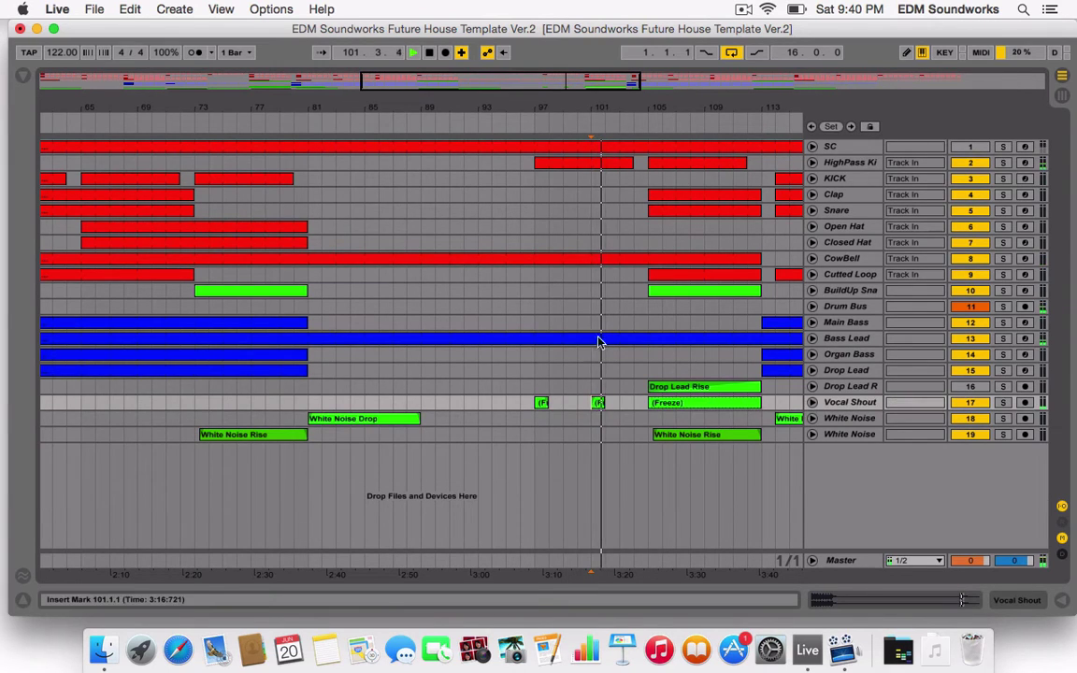
# - Copy the one-bar Vocal Shout hit to bars 99 and 103 and play the section from bar 97
pyautogui.click(411, 307)
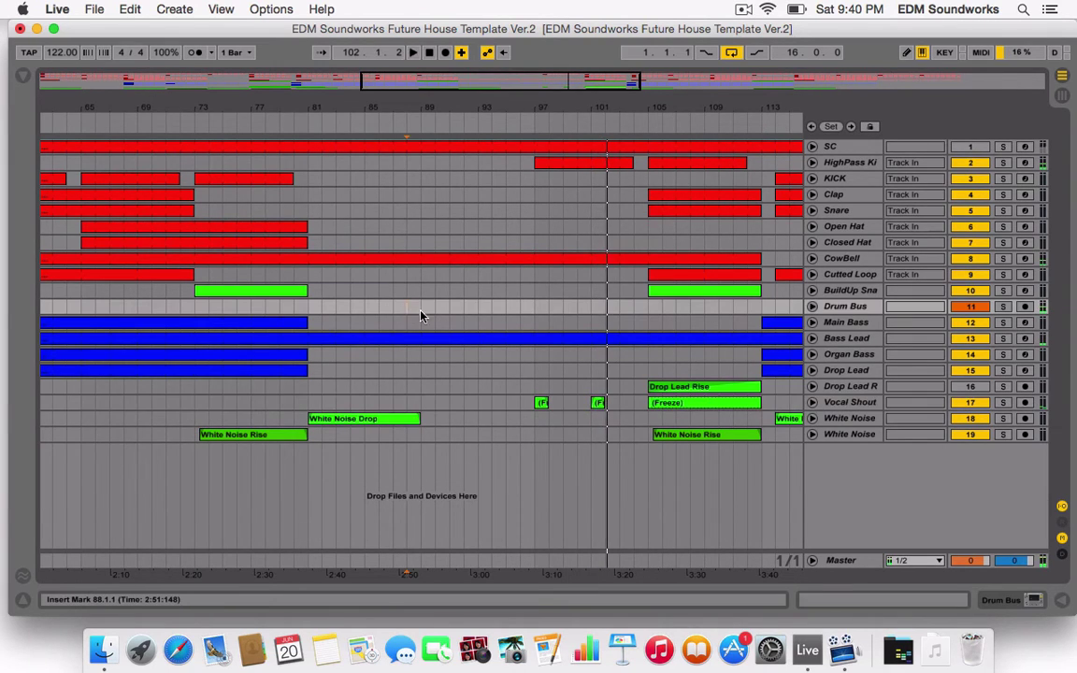
pyautogui.click(525, 387)
pyautogui.click(539, 402)
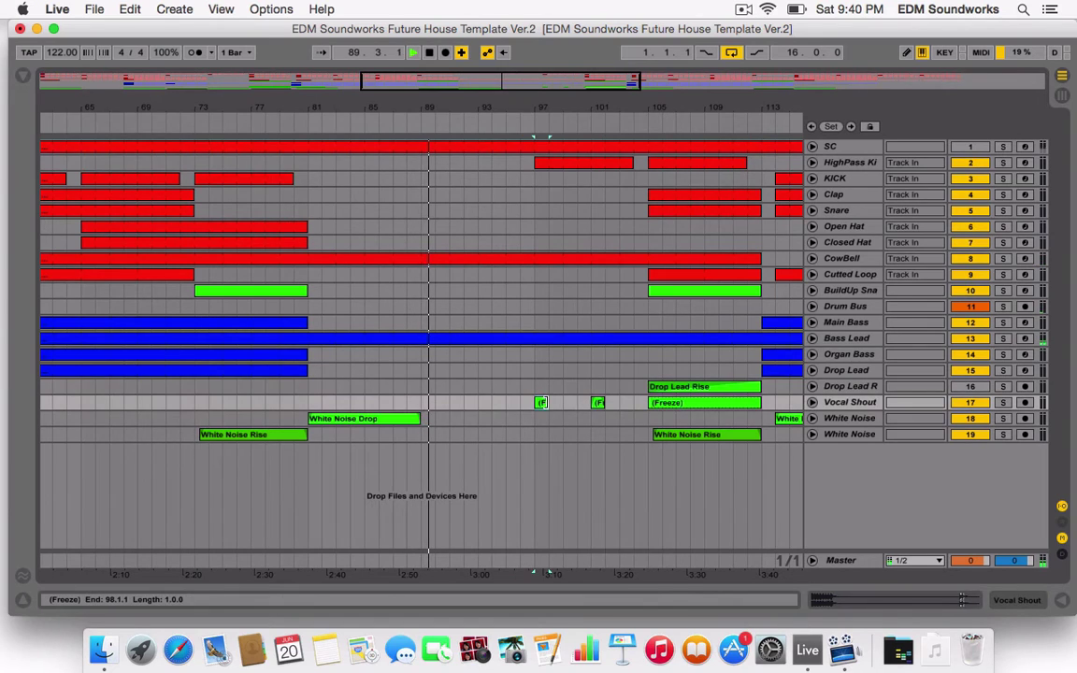
pyautogui.click(564, 403)
pyautogui.moveTo(568, 404); pyautogui.dragTo(624, 406)
pyautogui.click(812, 402)
pyautogui.click(538, 423)
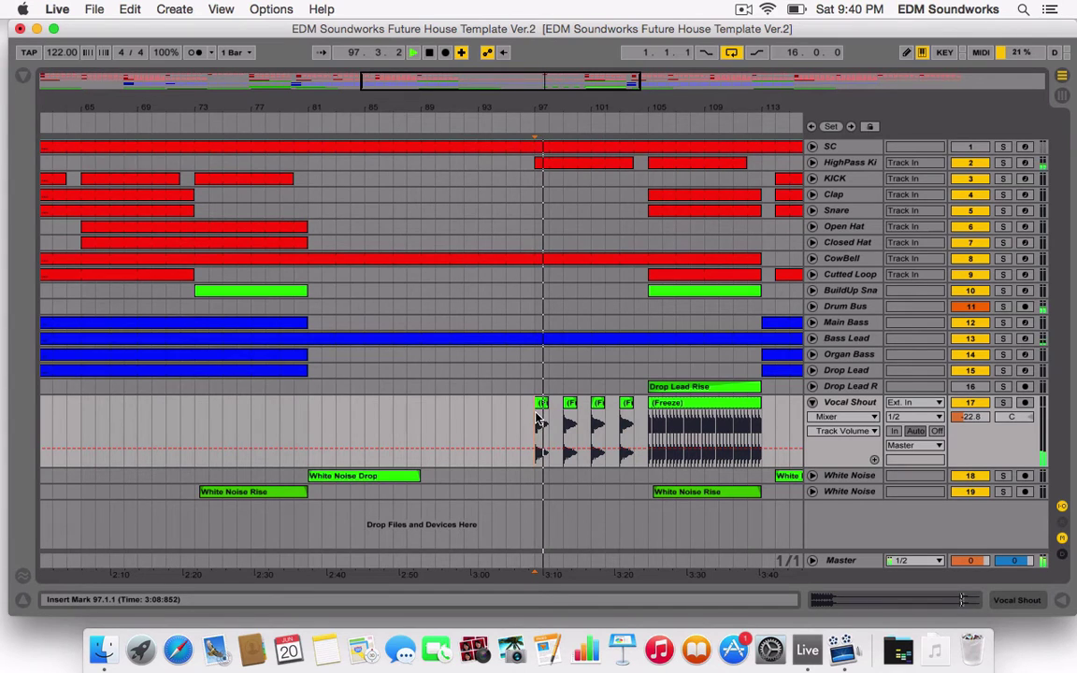
pyautogui.click(812, 402)
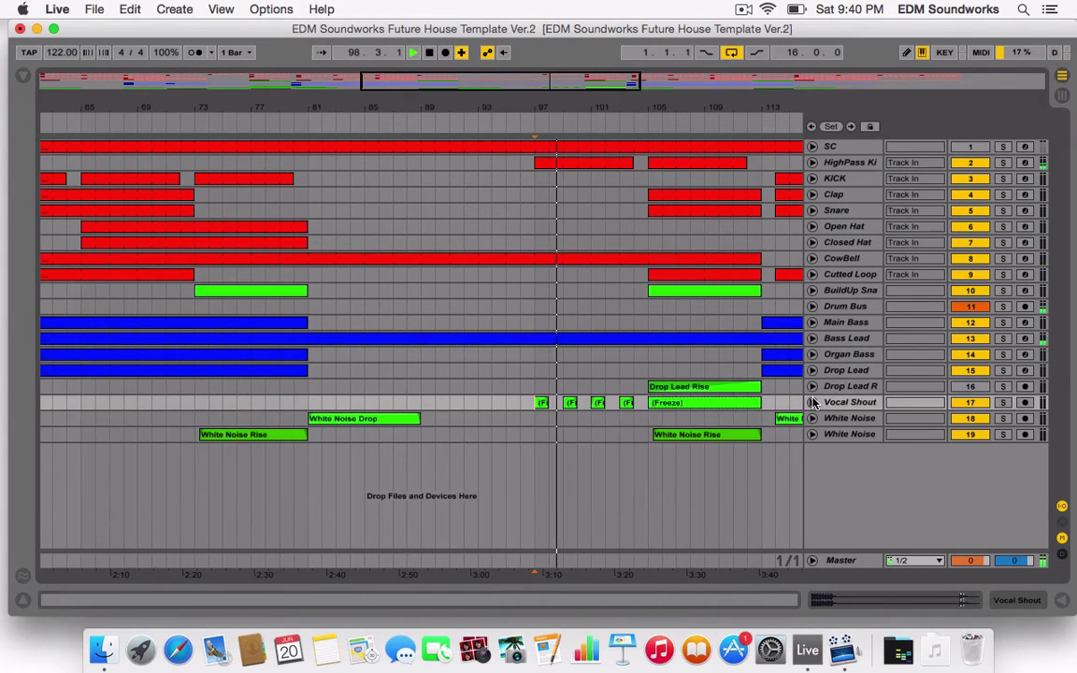
# - Add a Reverb to the Vocal Shout track with High quality, 8.57 s decay time and 36% dry/wet
pyautogui.doubleClick(849, 402)
pyautogui.click(24, 77)
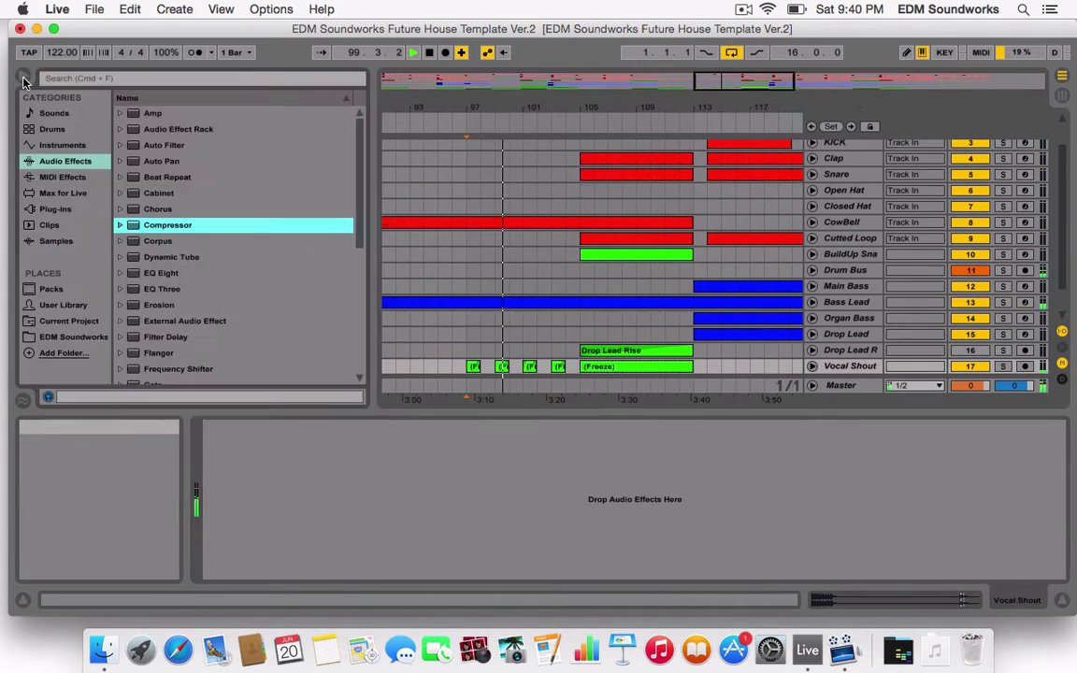
pyautogui.scroll(-10, 168, 292)
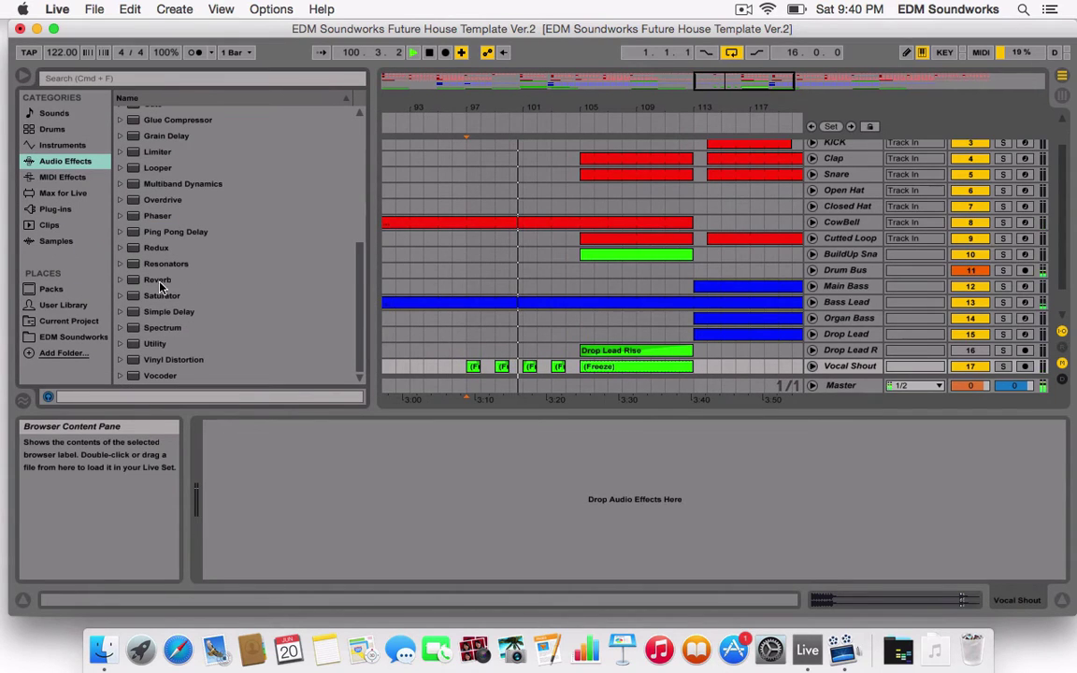
pyautogui.moveTo(159, 283); pyautogui.dragTo(473, 490)
pyautogui.click(373, 466)
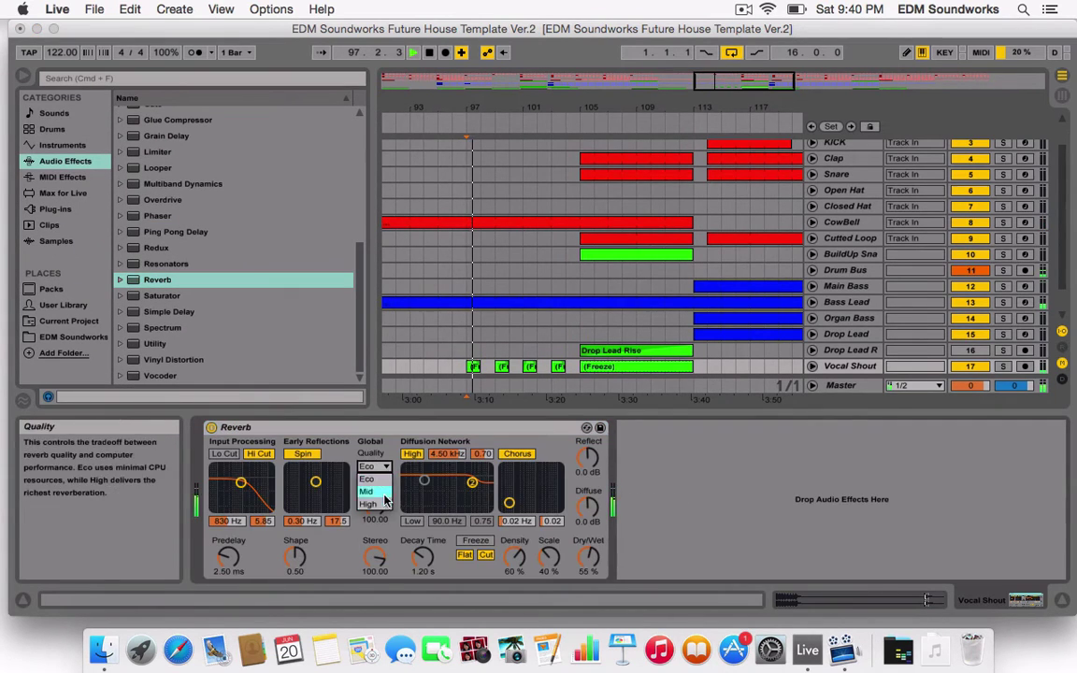
pyautogui.click(384, 503)
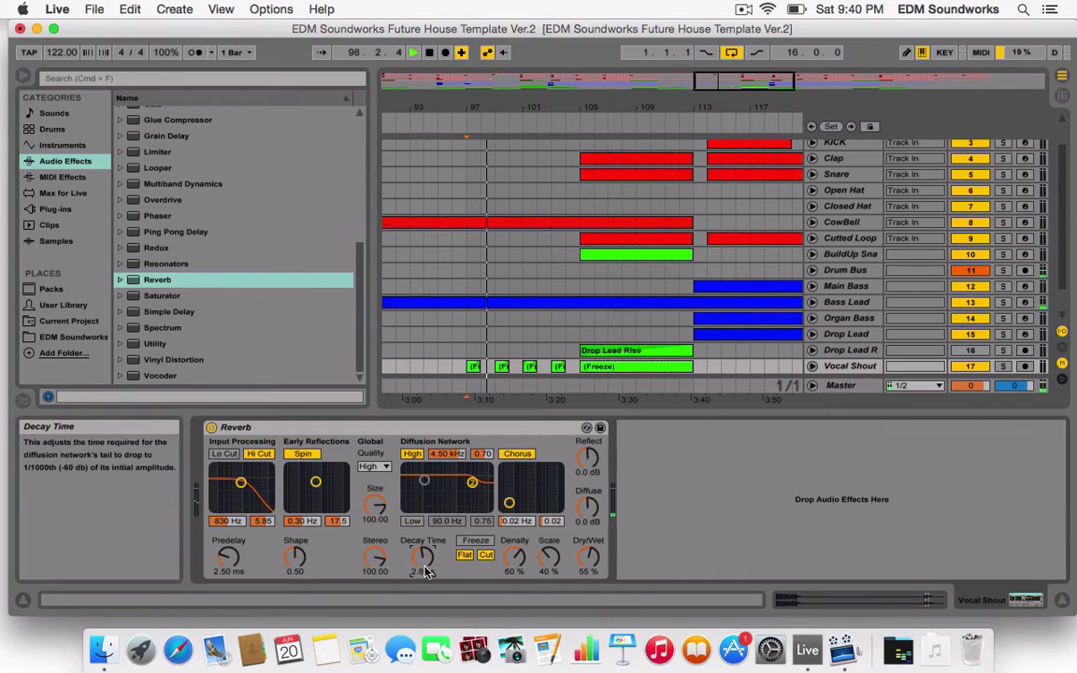
pyautogui.moveTo(588, 557); pyautogui.dragTo(589, 558)
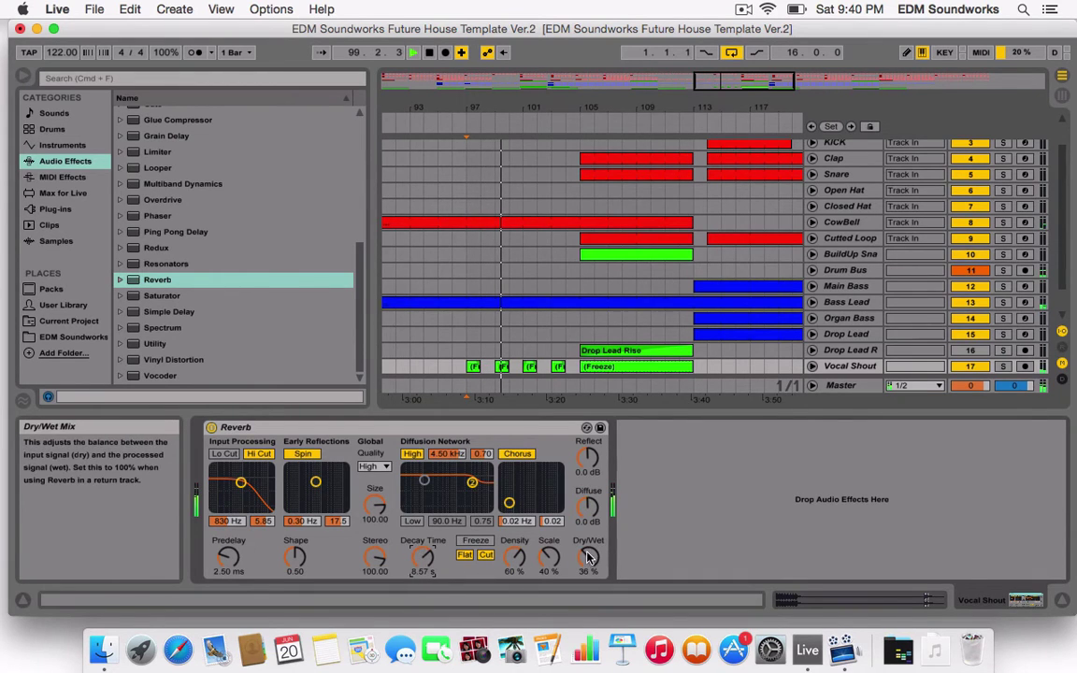
pyautogui.moveTo(732, 410); pyautogui.dragTo(762, 414)
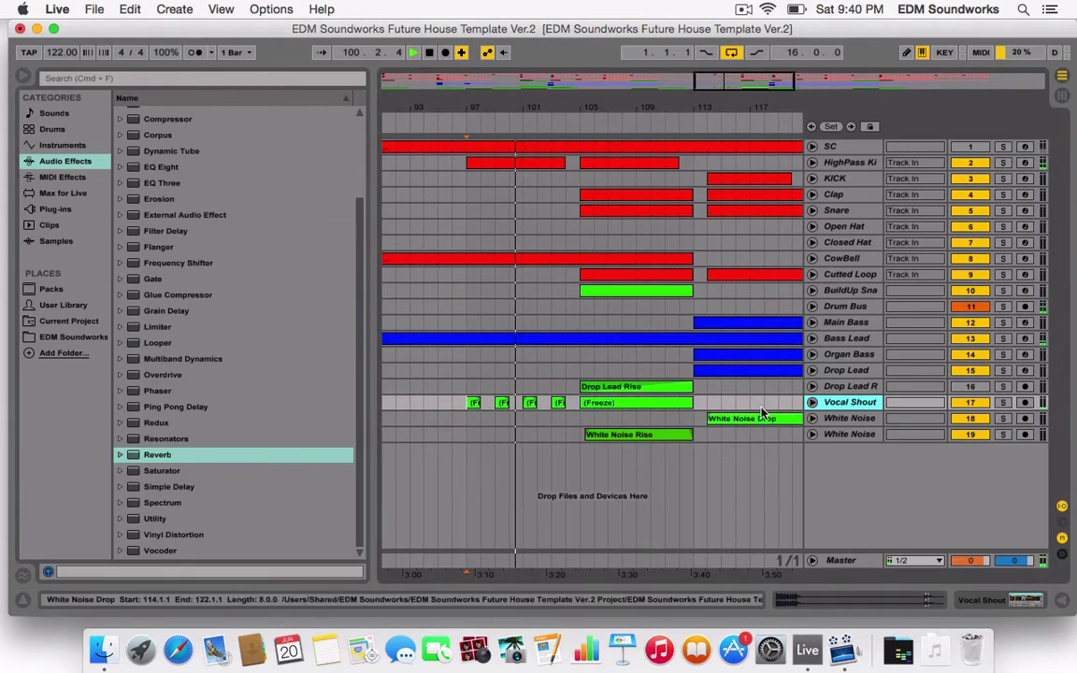
# - Lower the Vocal Shout track volume to -27.8 dB and play from bar 105
pyautogui.click(810, 403)
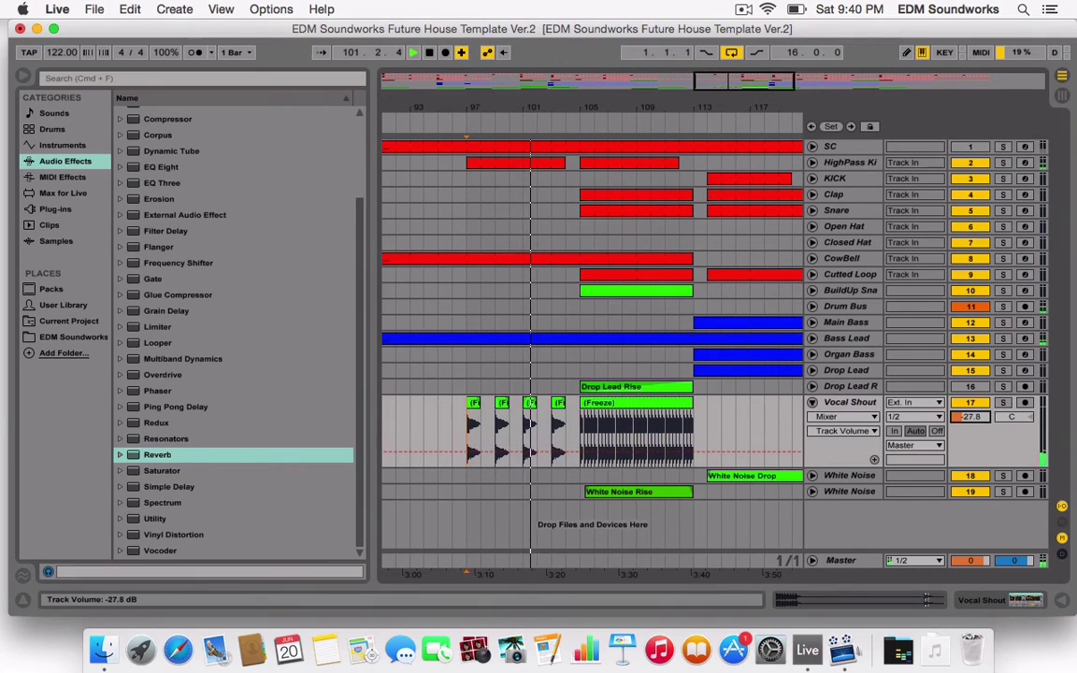
pyautogui.click(582, 434)
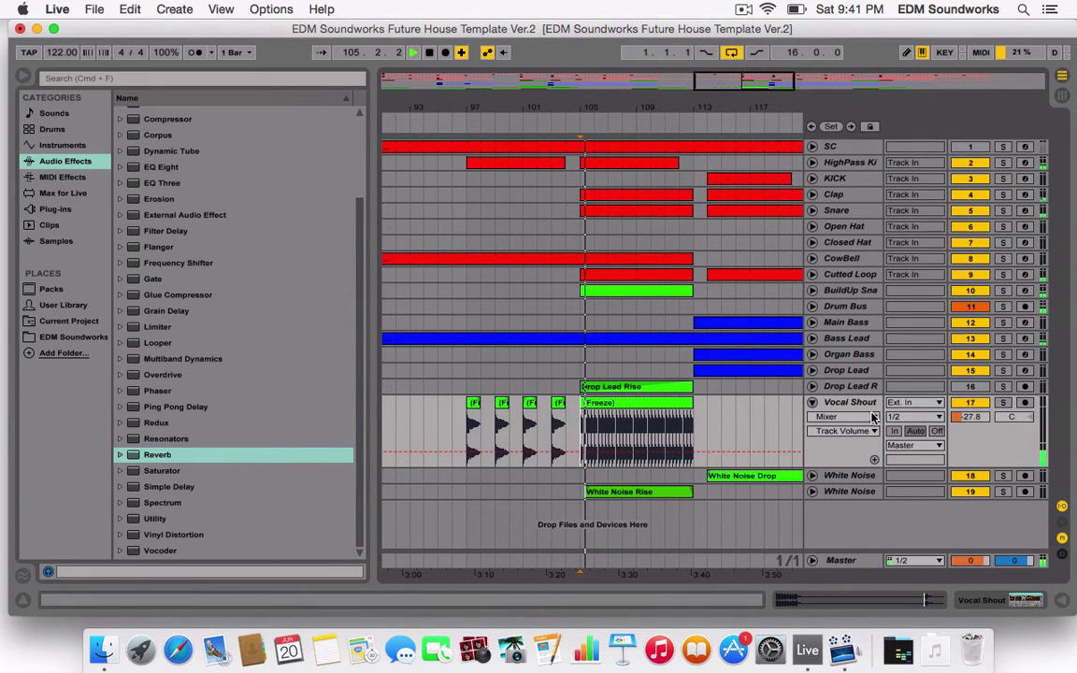
pyautogui.click(813, 403)
pyautogui.click(681, 417)
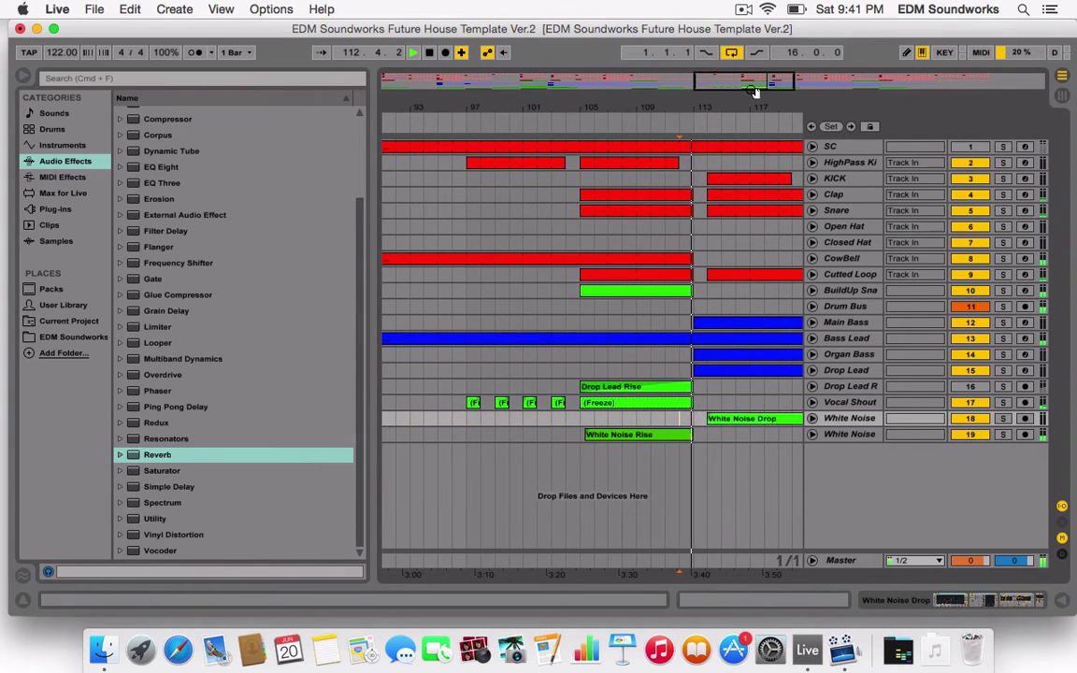
# - Stop playback and place the insert marker at bar 121 on the White Noise Rise track
pyautogui.moveTo(810, 86); pyautogui.dragTo(819, 80)
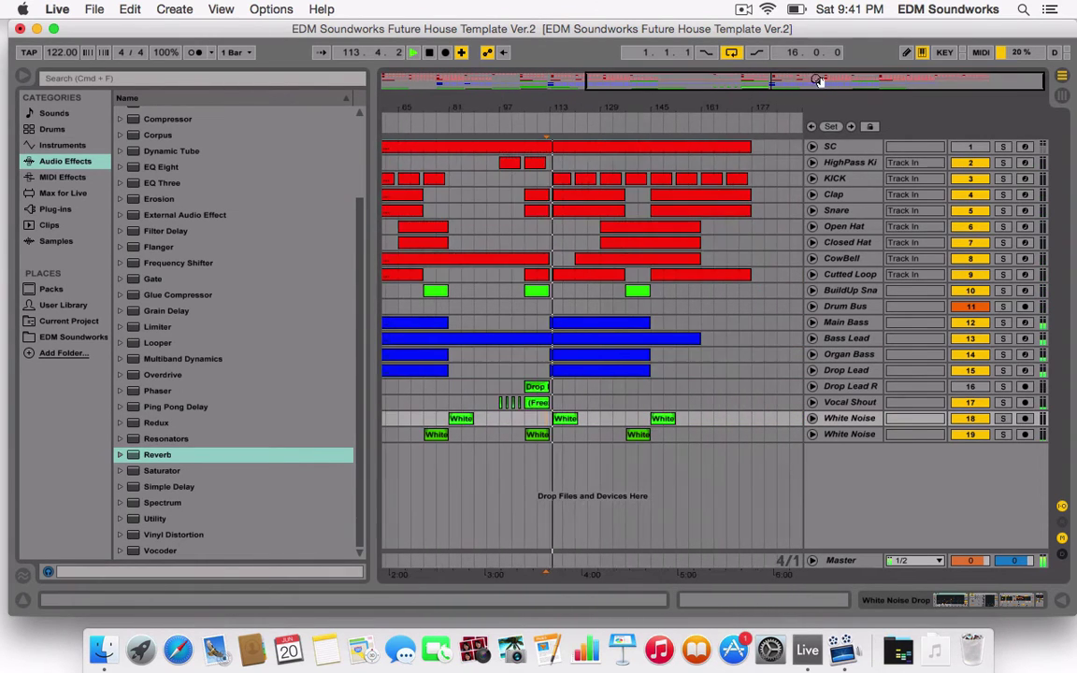
pyautogui.press('space')
pyautogui.click(520, 356)
pyautogui.click(572, 437)
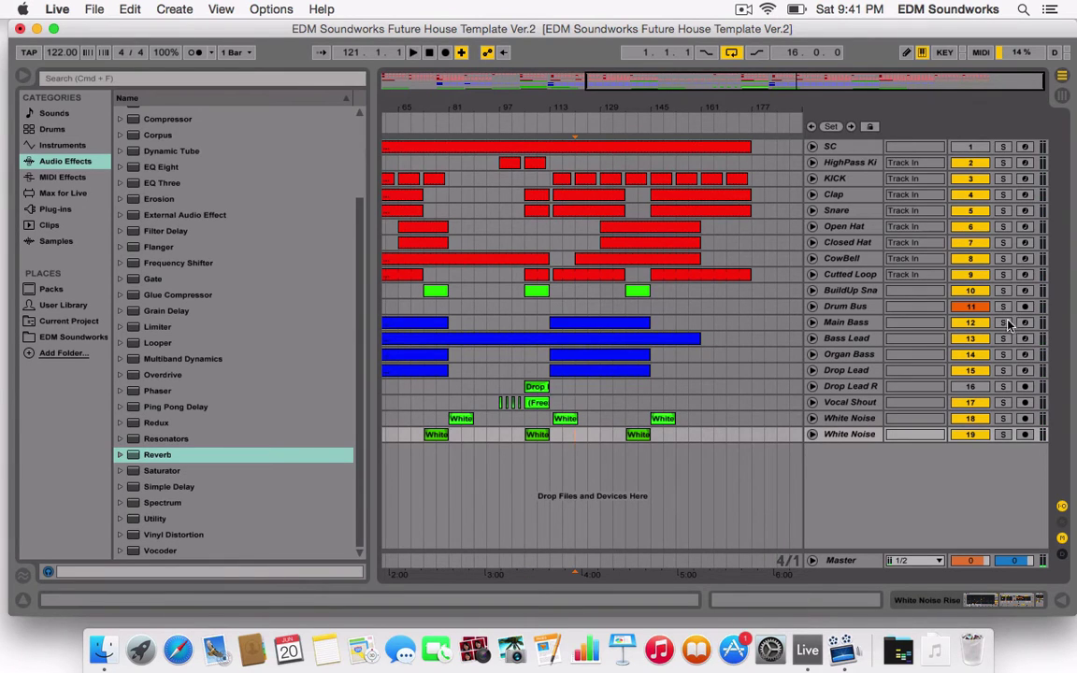
# - Replace the second-drop Drop Lead clip at bar 113 with a copy of the Drop Lead clip from bar 49
pyautogui.click(812, 370)
pyautogui.click(584, 372)
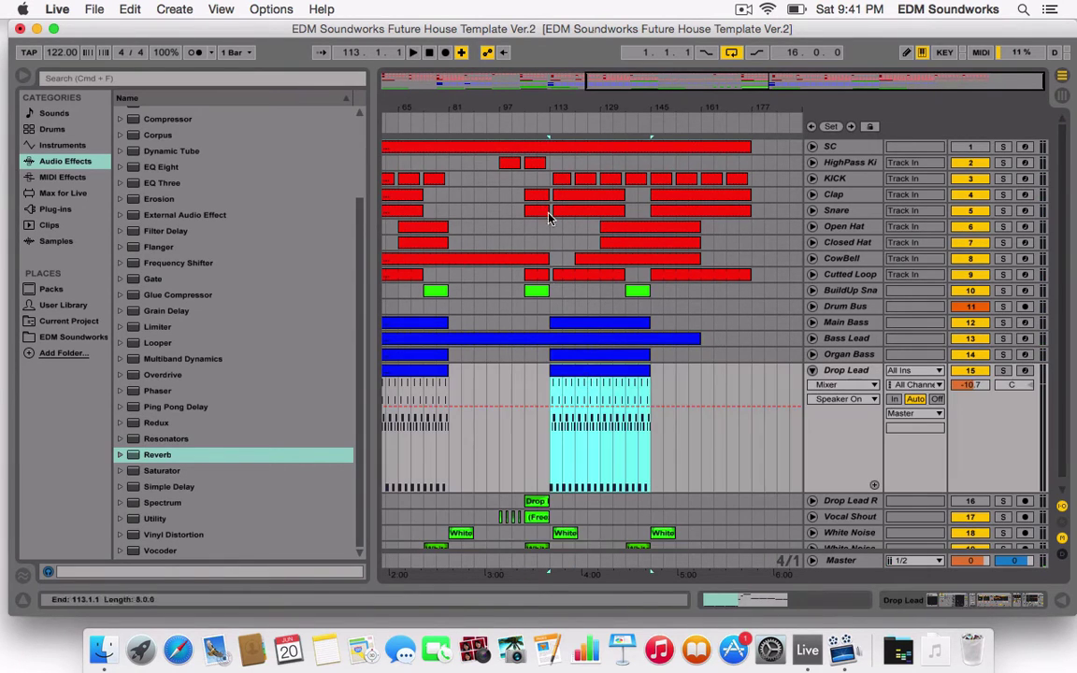
pyautogui.moveTo(607, 94); pyautogui.dragTo(456, 104)
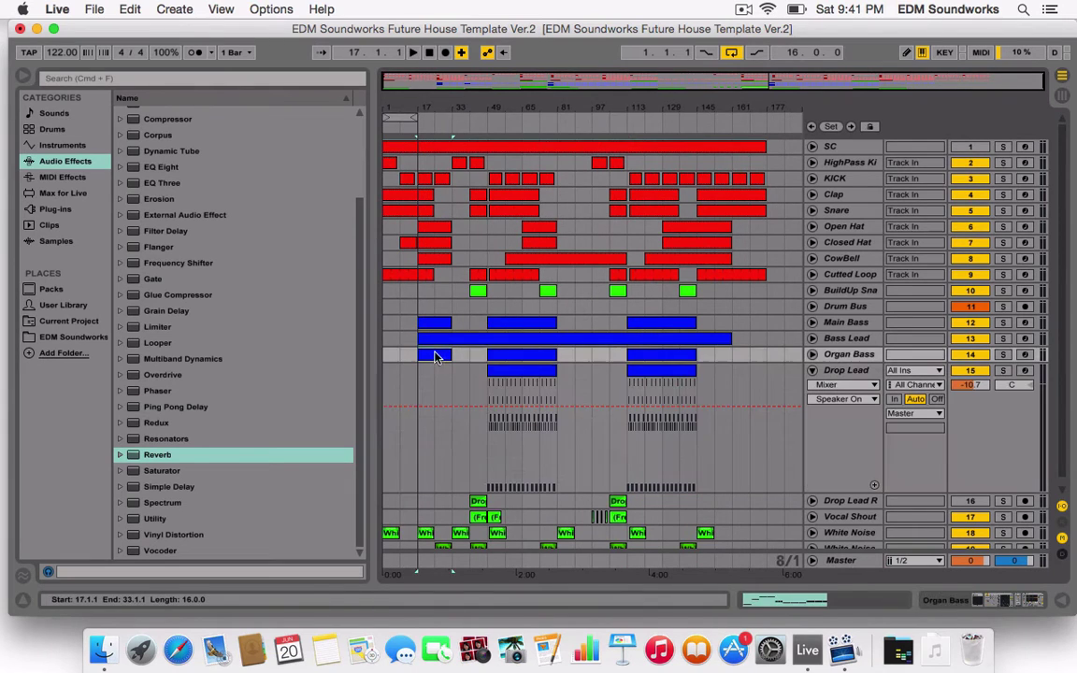
pyautogui.click(550, 370)
pyautogui.press('space')
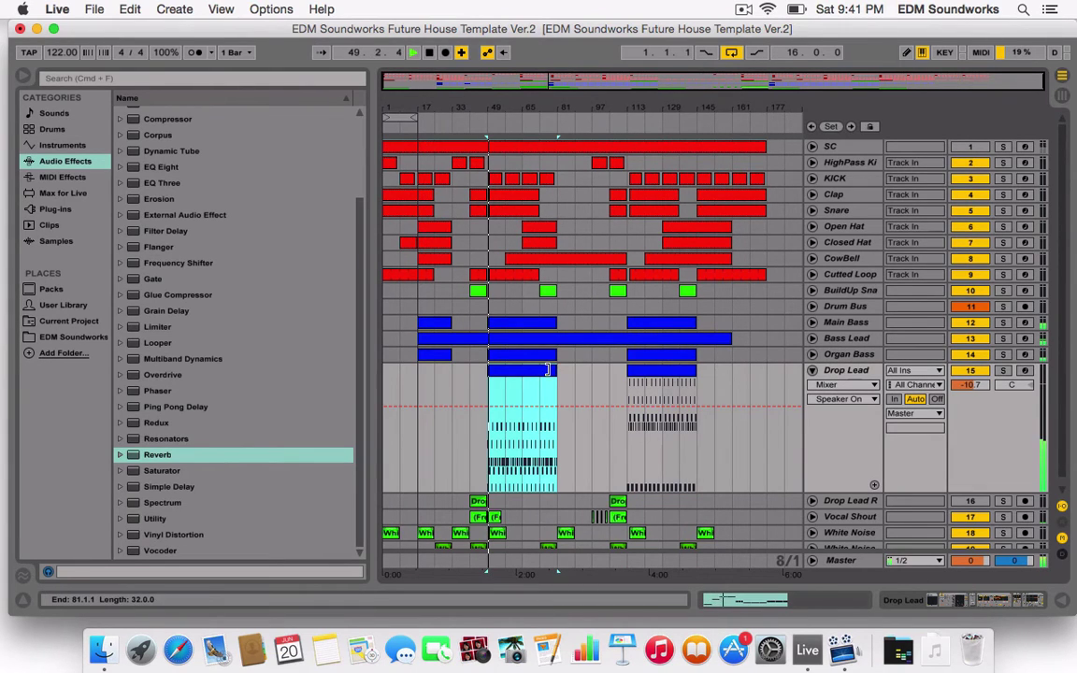
pyautogui.click(673, 389)
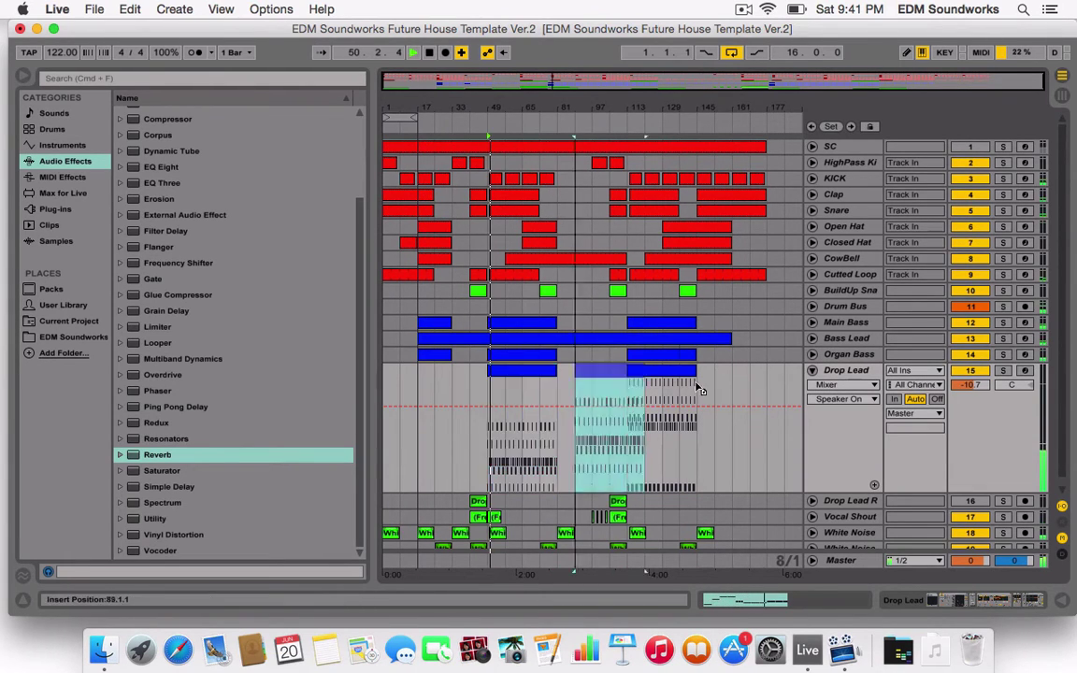
pyautogui.click(811, 371)
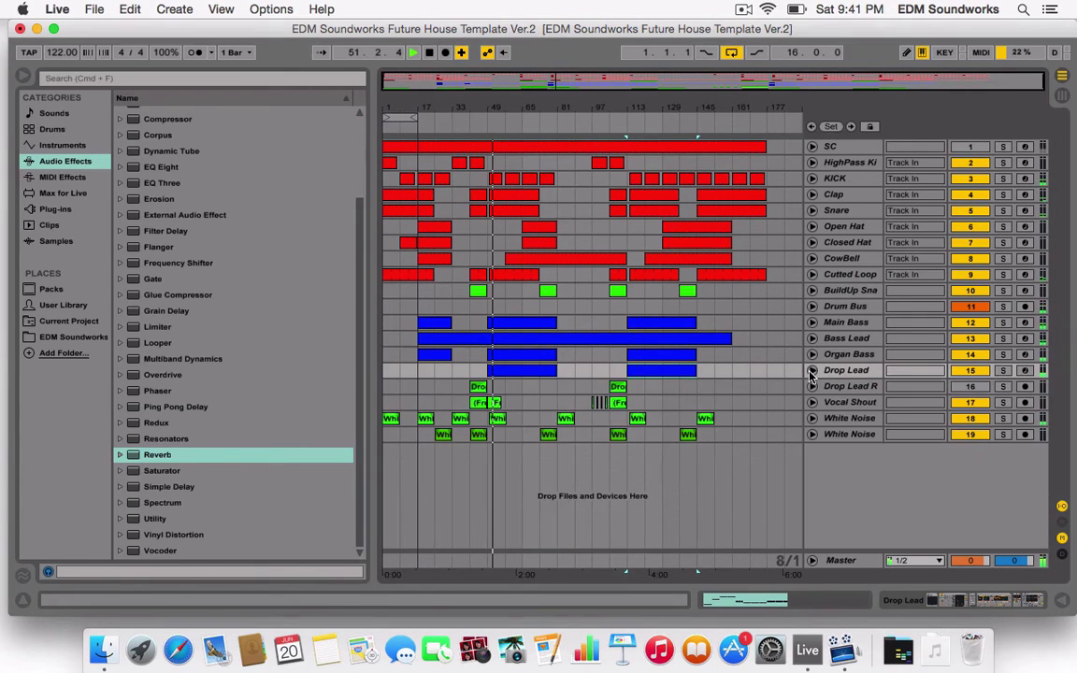
# - Copy the White Noise Drop clip to bar 33, then stop with the insert marker at bar 41 on the Drop Lead track
pyautogui.moveTo(553, 105)
pyautogui.mouseDown()
pyautogui.moveTo(649, 189)
pyautogui.moveTo(540, 150)
pyautogui.moveTo(536, 104)
pyautogui.mouseUp()
pyautogui.click(464, 372)
pyautogui.press('space')
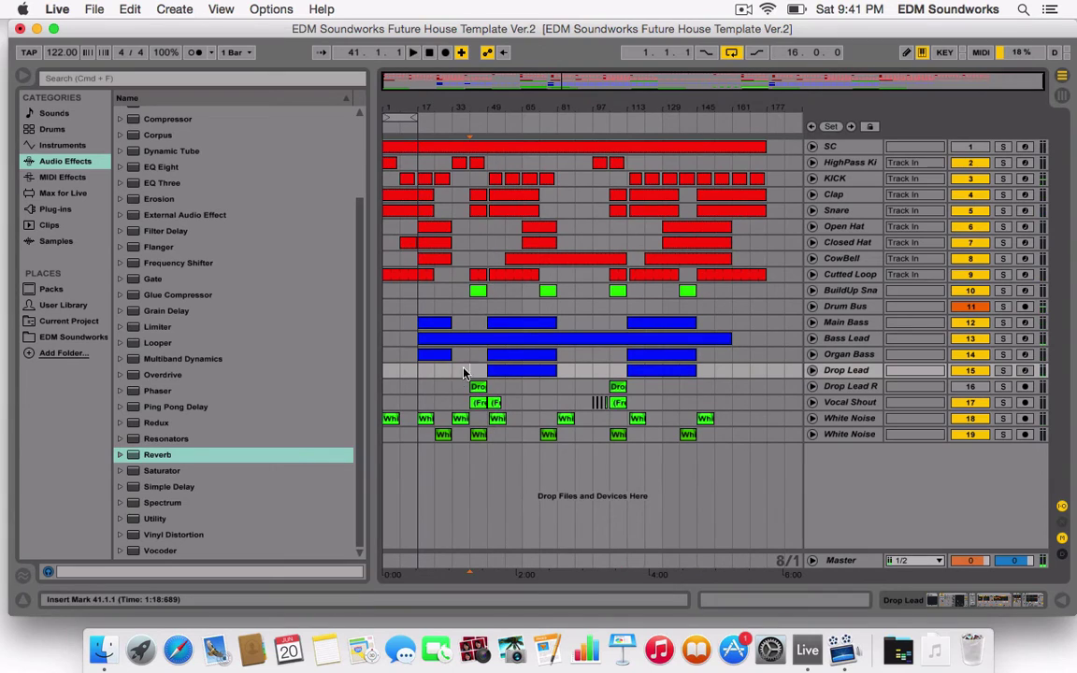
# - Copy the four Vocal Shout hits starting at bar 97 to bar 33 and play the arrangement from bar 49
pyautogui.click(599, 403)
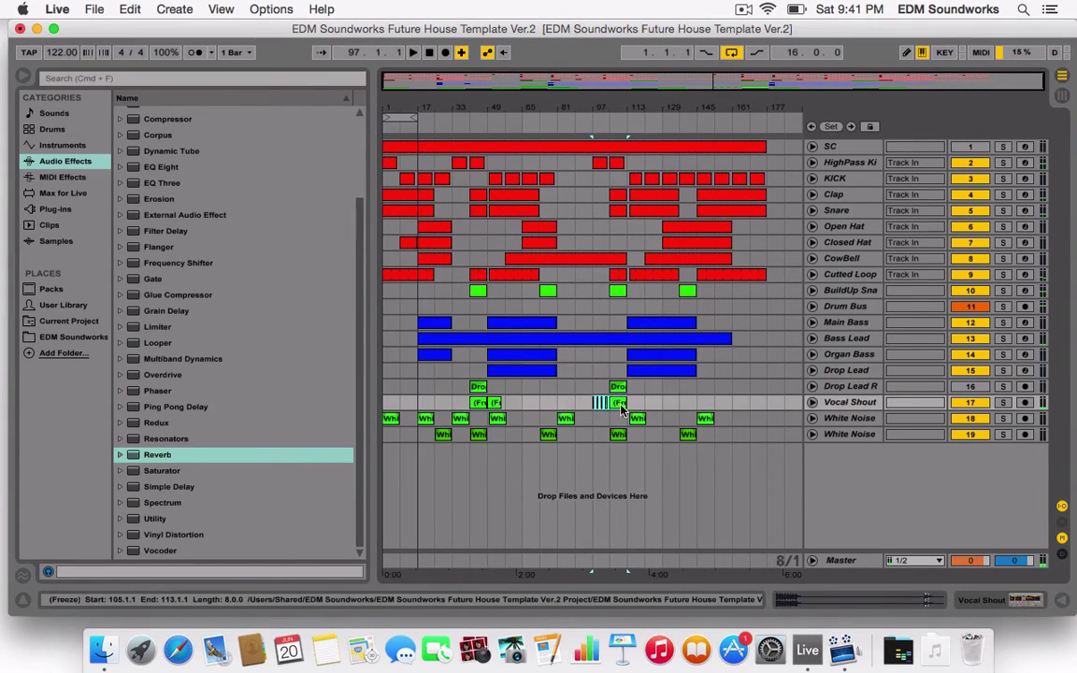
pyautogui.click(494, 404)
pyautogui.moveTo(492, 400); pyautogui.dragTo(476, 404)
pyautogui.click(494, 405)
pyautogui.press('space')
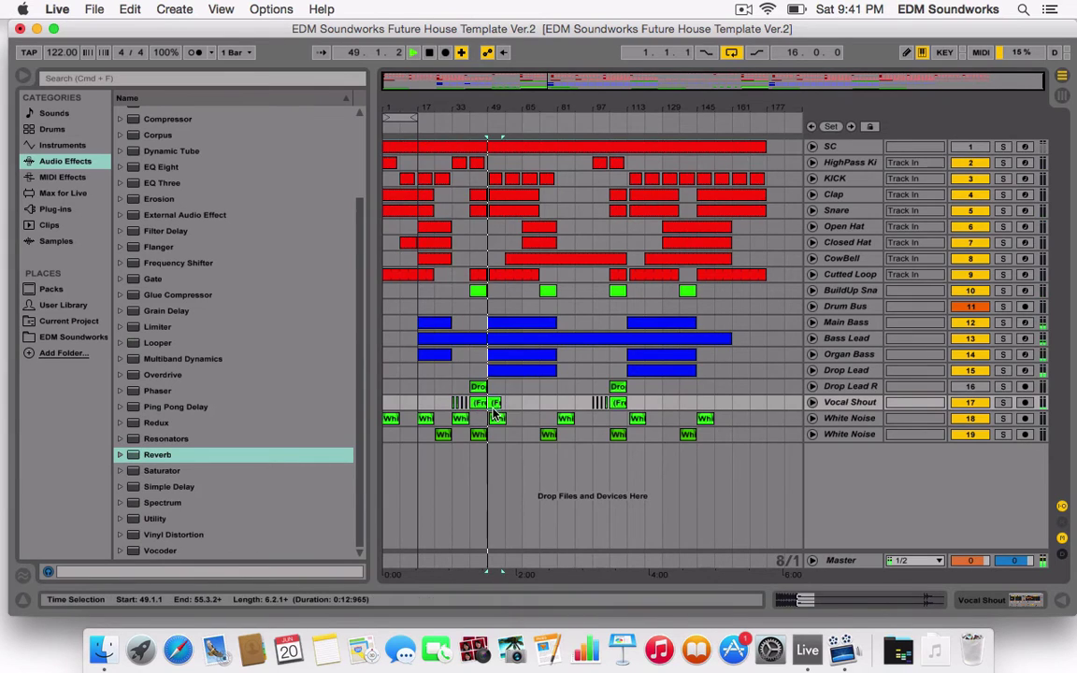
# - Solo the Vocal Shout track to review its freeze tail clip at bar 49, and unsolo the track
pyautogui.doubleClick(495, 404)
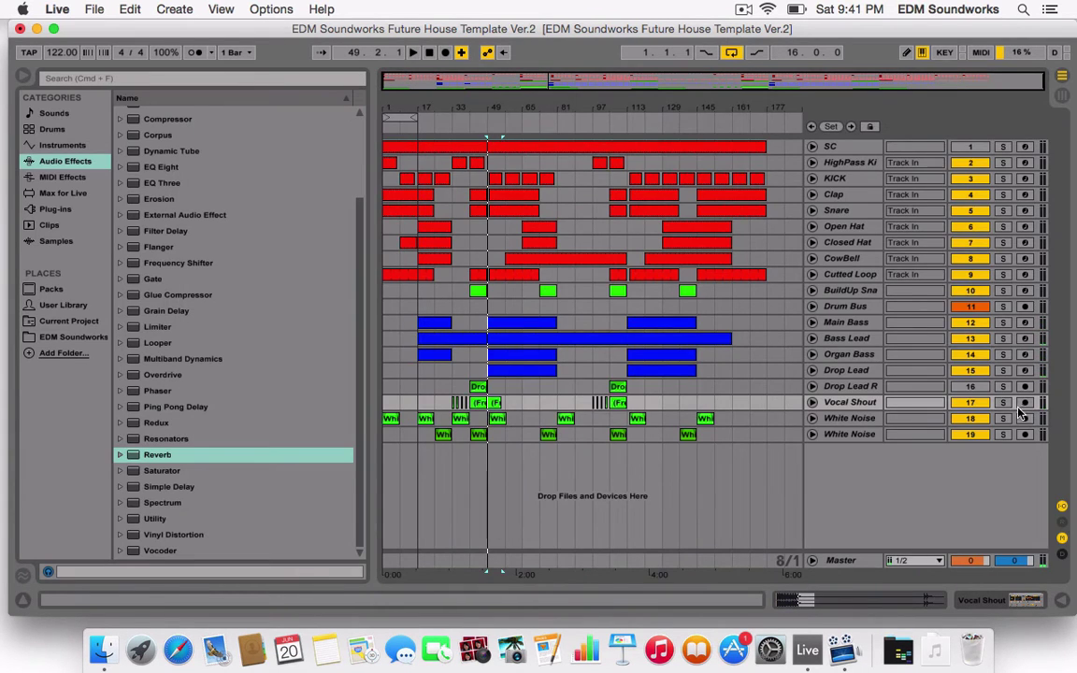
pyautogui.click(1003, 403)
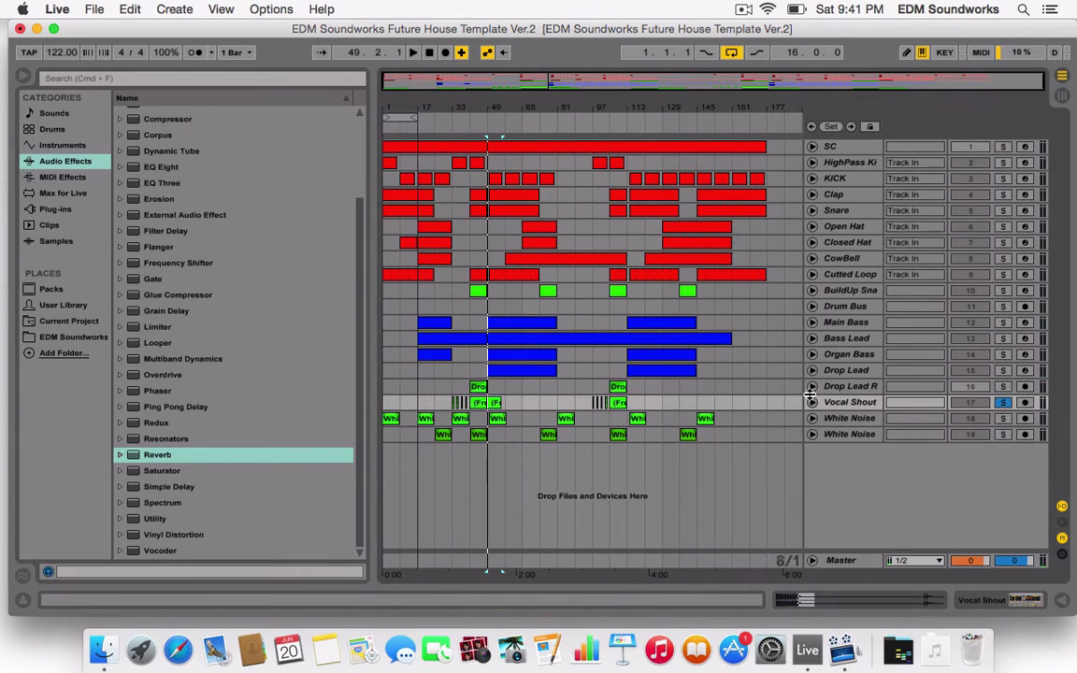
pyautogui.click(811, 400)
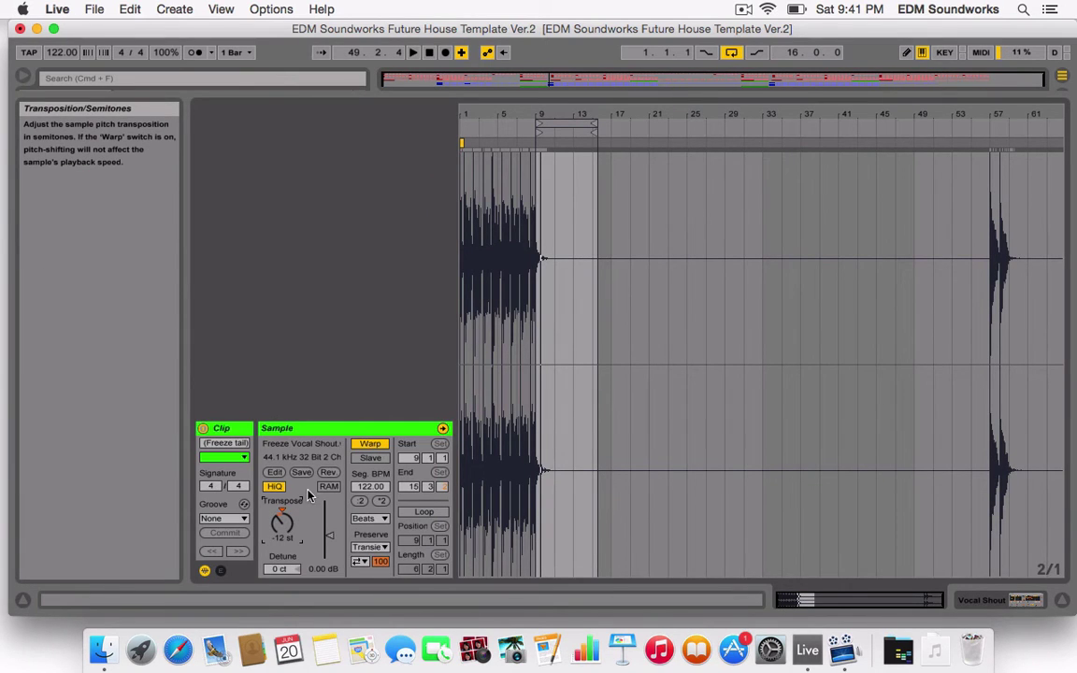
pyautogui.press('space')
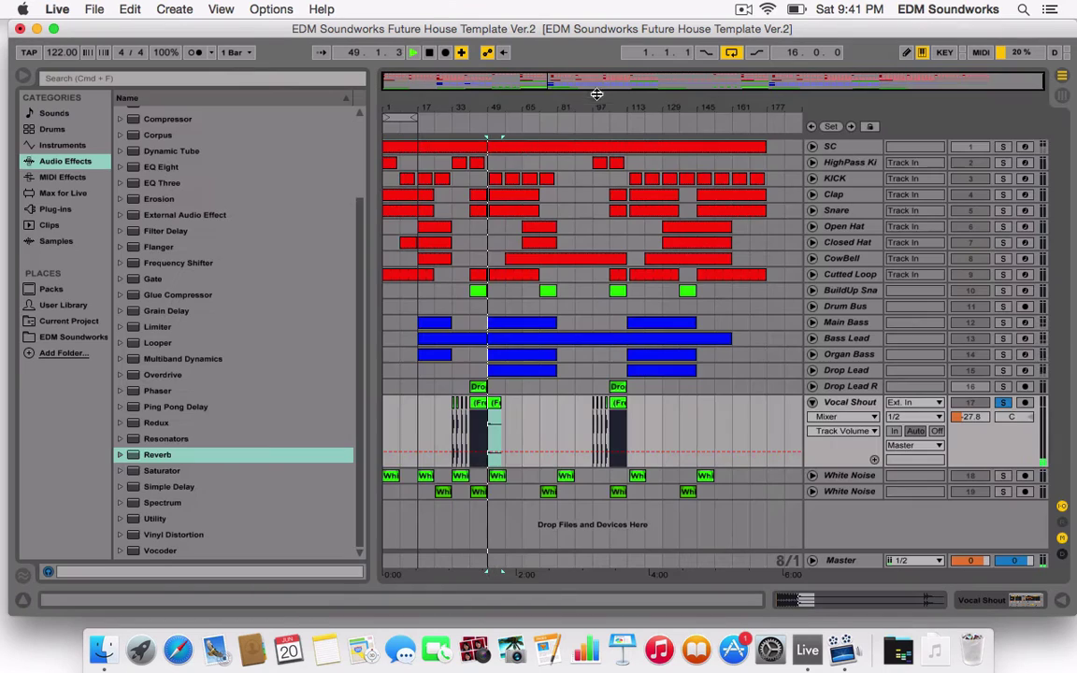
pyautogui.click(1003, 402)
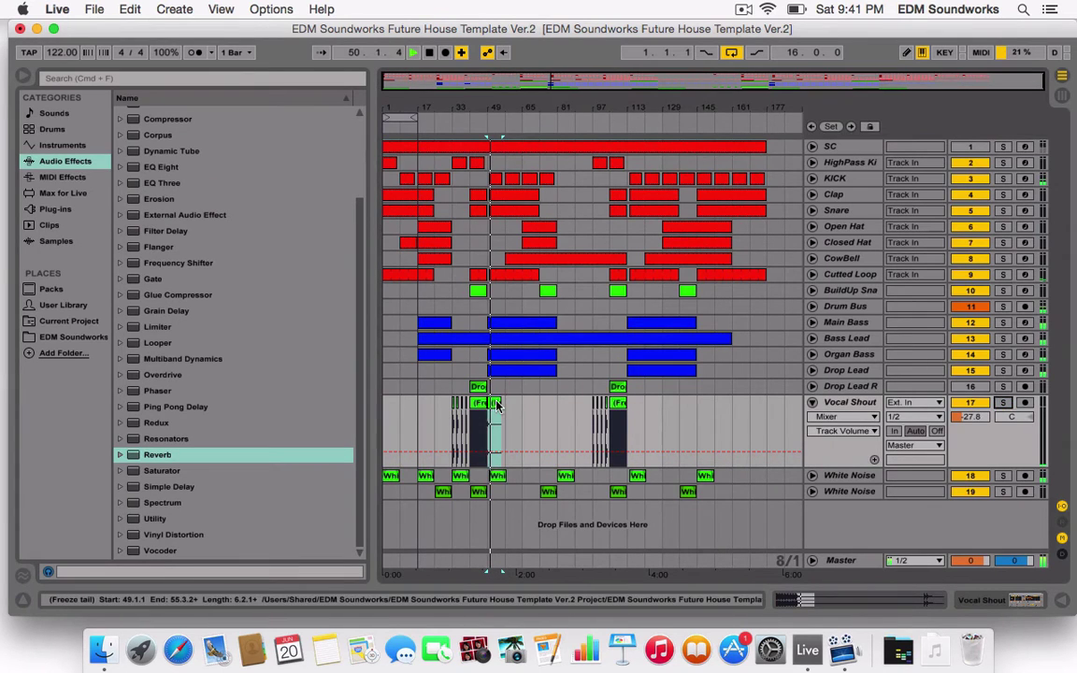
# - Copy the Vocal Shout freeze tail clip to bar 113 and play from there
pyautogui.click(636, 423)
pyautogui.click(635, 417)
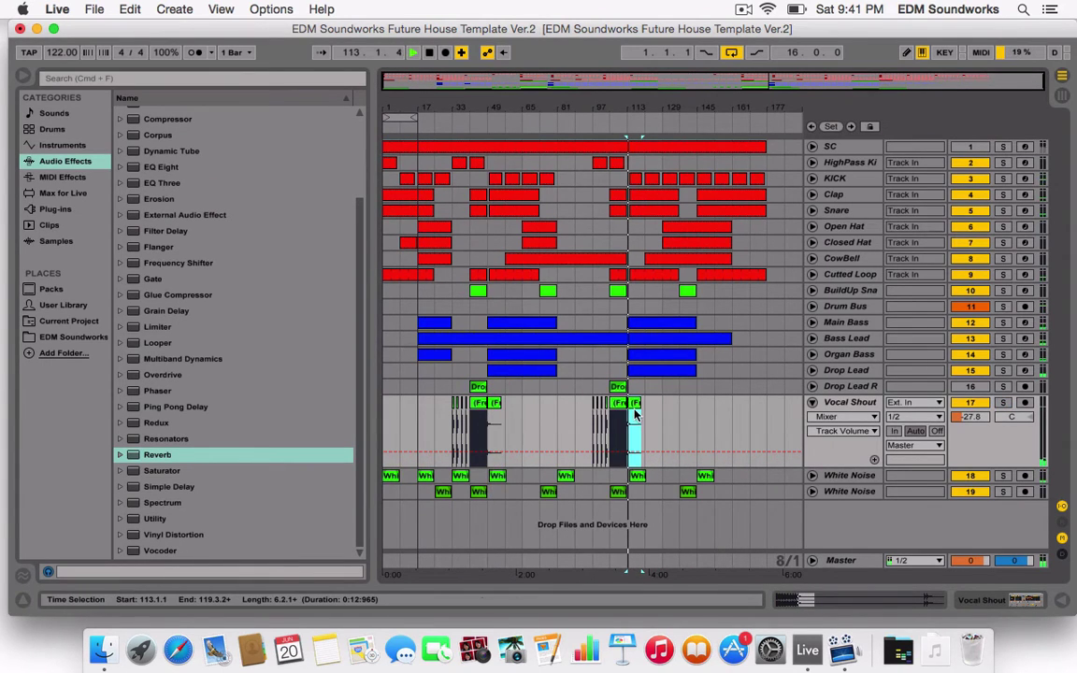
pyautogui.click(813, 404)
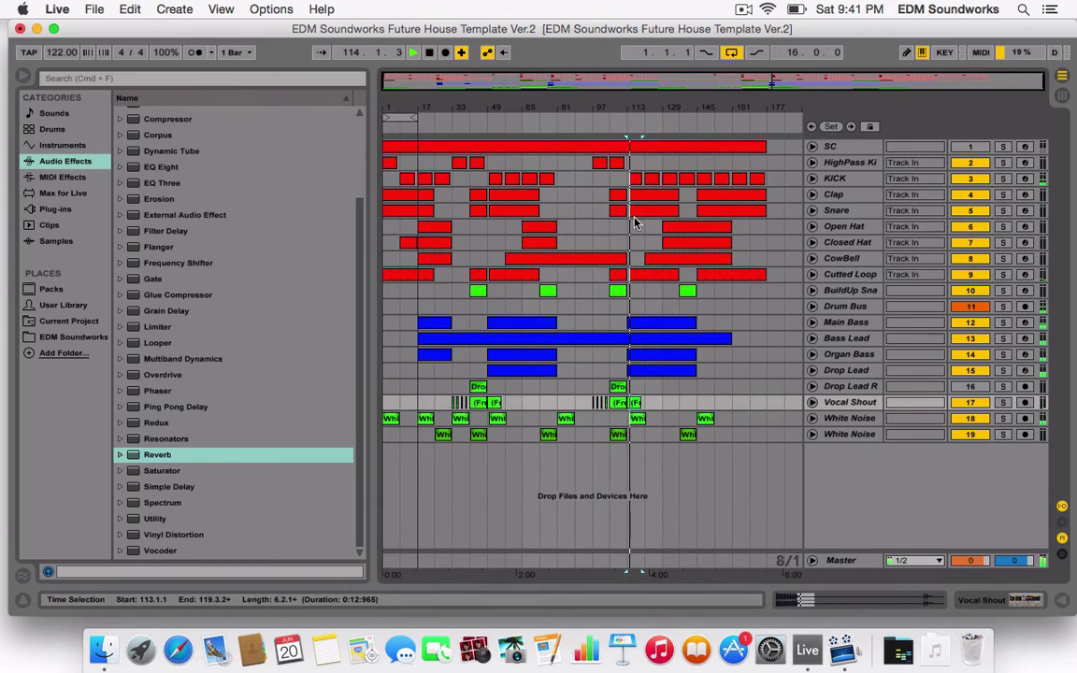
# - Solo the Drop Lead Rise track and listen to its clips from bar 105 and bar 41
pyautogui.click(610, 418)
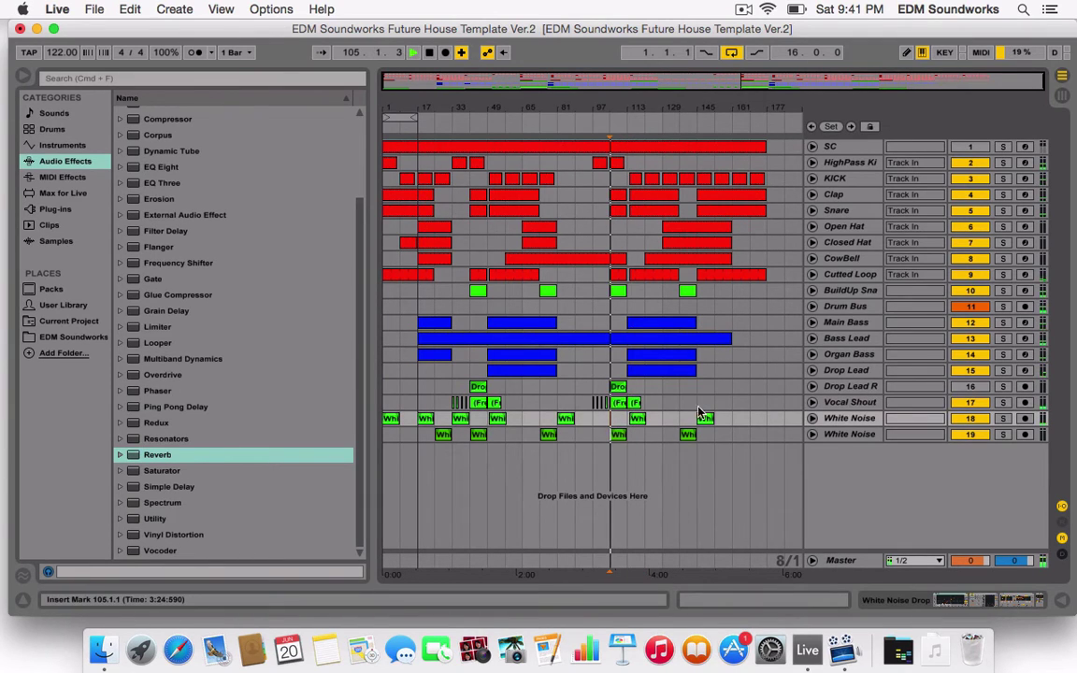
pyautogui.click(1000, 387)
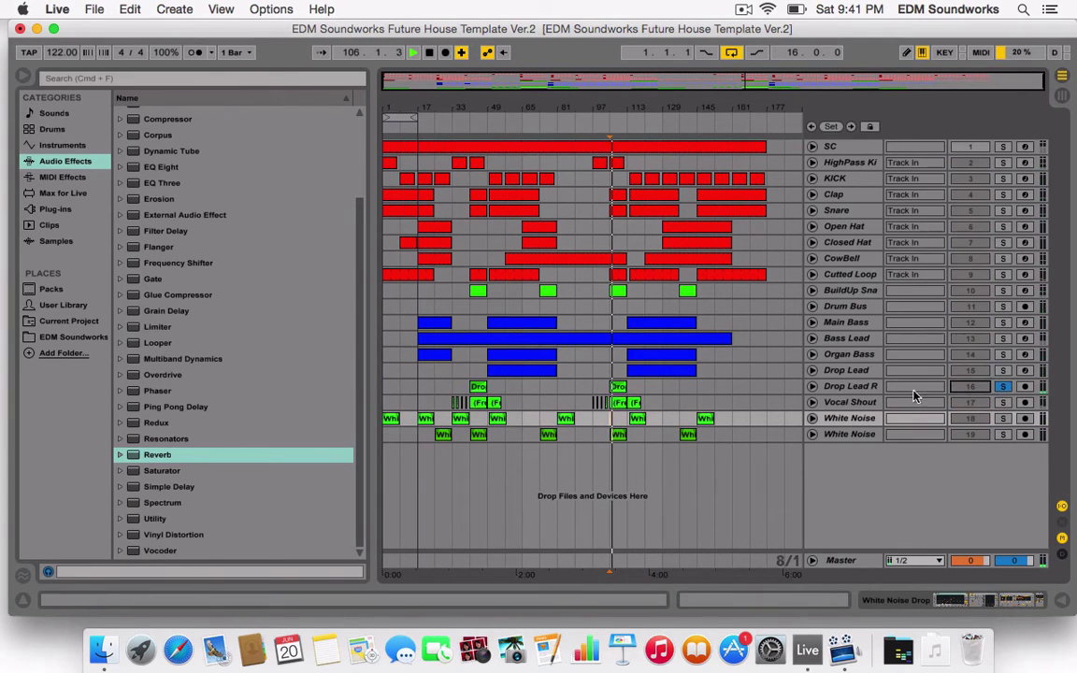
pyautogui.click(1004, 387)
pyautogui.click(1001, 387)
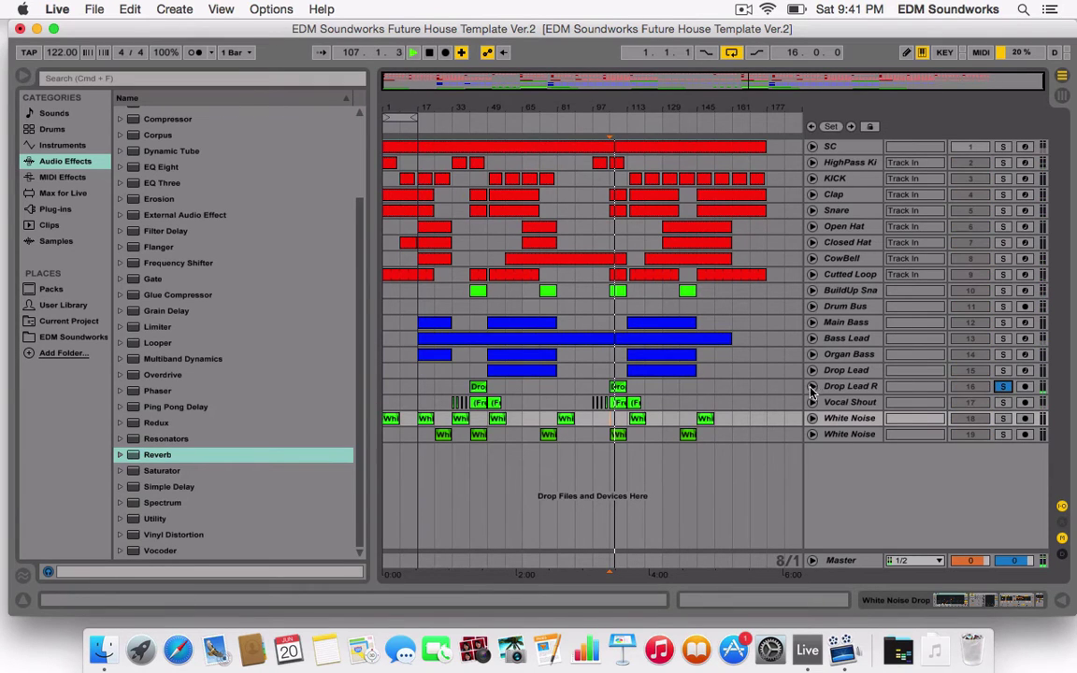
pyautogui.click(811, 387)
pyautogui.moveTo(477, 80); pyautogui.dragTo(508, 82)
pyautogui.click(526, 425)
pyautogui.press('space')
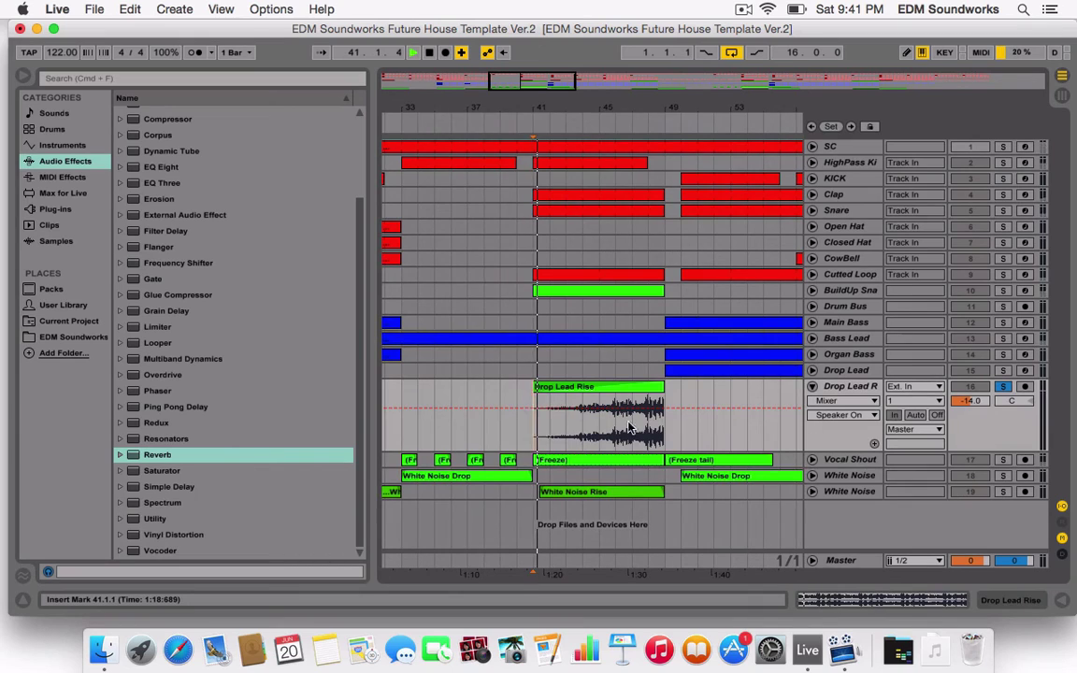
# - Listen to the Drop Lead Rise clip from bar 45 and delete that clip between bars 41 and 49
pyautogui.press('space')
pyautogui.click(603, 435)
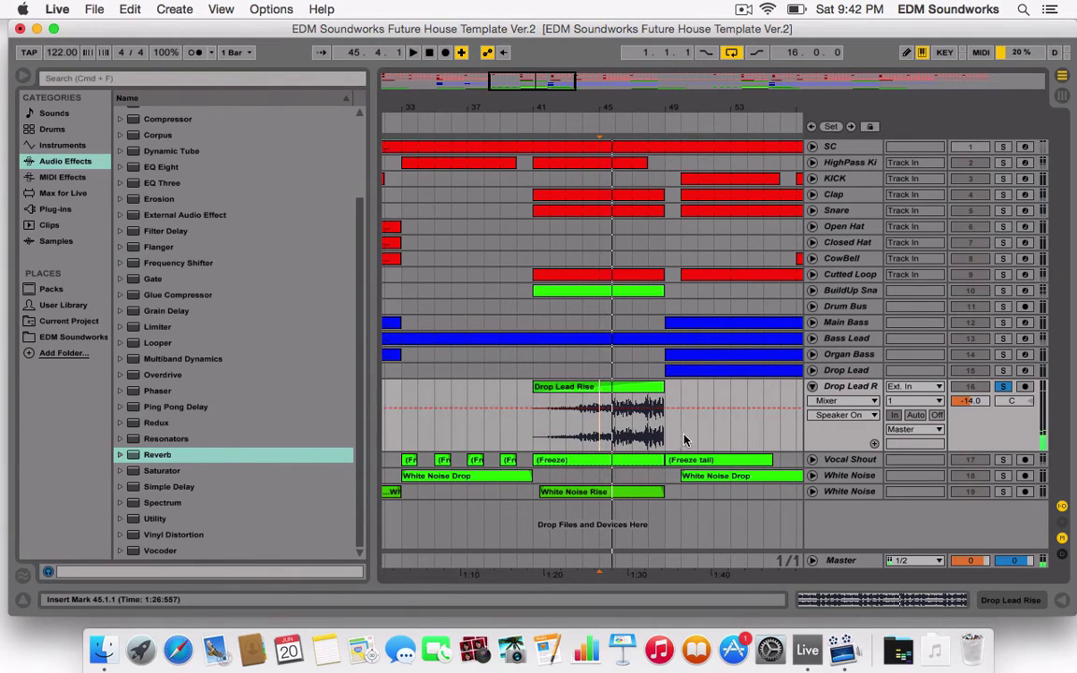
pyautogui.press('space')
pyautogui.click(631, 389)
pyautogui.press('Delete')
# - Solo the Drop Lead track, play it from bar 49 and unfold the track
pyautogui.click(1004, 371)
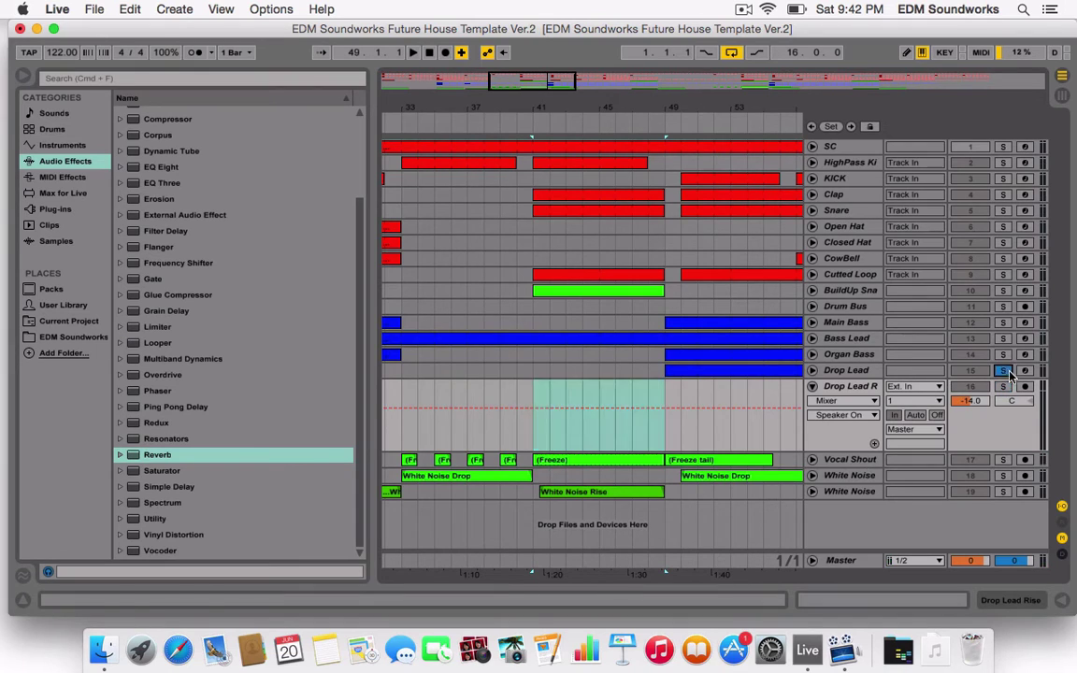
pyautogui.click(662, 393)
pyautogui.press('space')
pyautogui.click(812, 370)
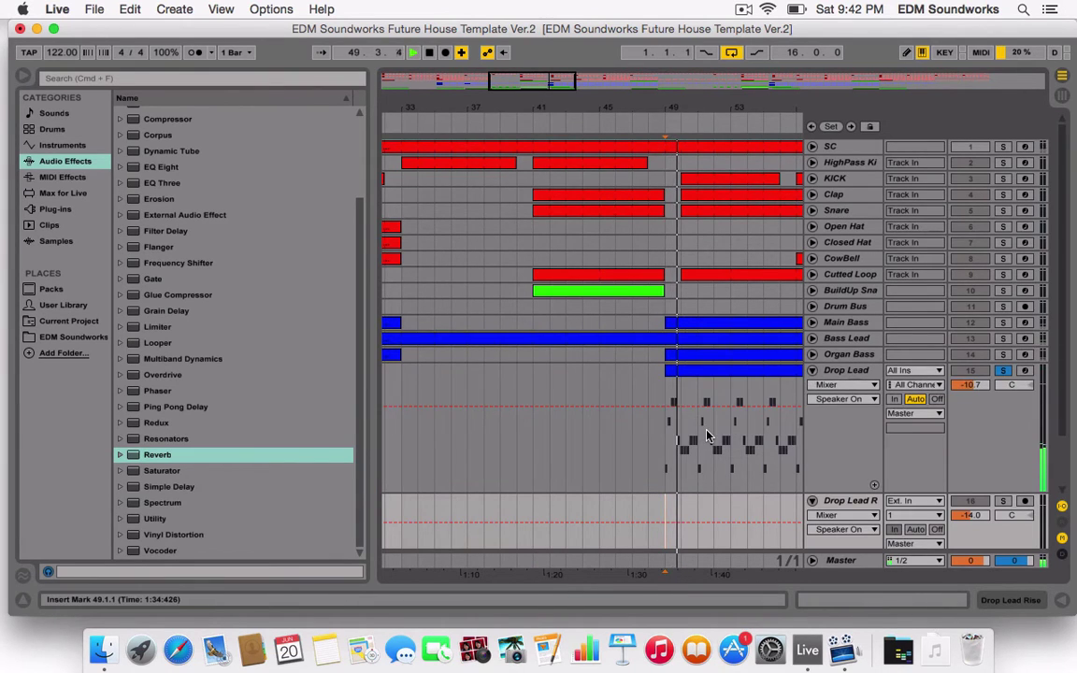
pyautogui.press('space')
# - Try to freeze the Drop Lead track
pyautogui.moveTo(698, 440); pyautogui.dragTo(667, 443)
pyautogui.rightClick(670, 440)
pyautogui.click(635, 446)
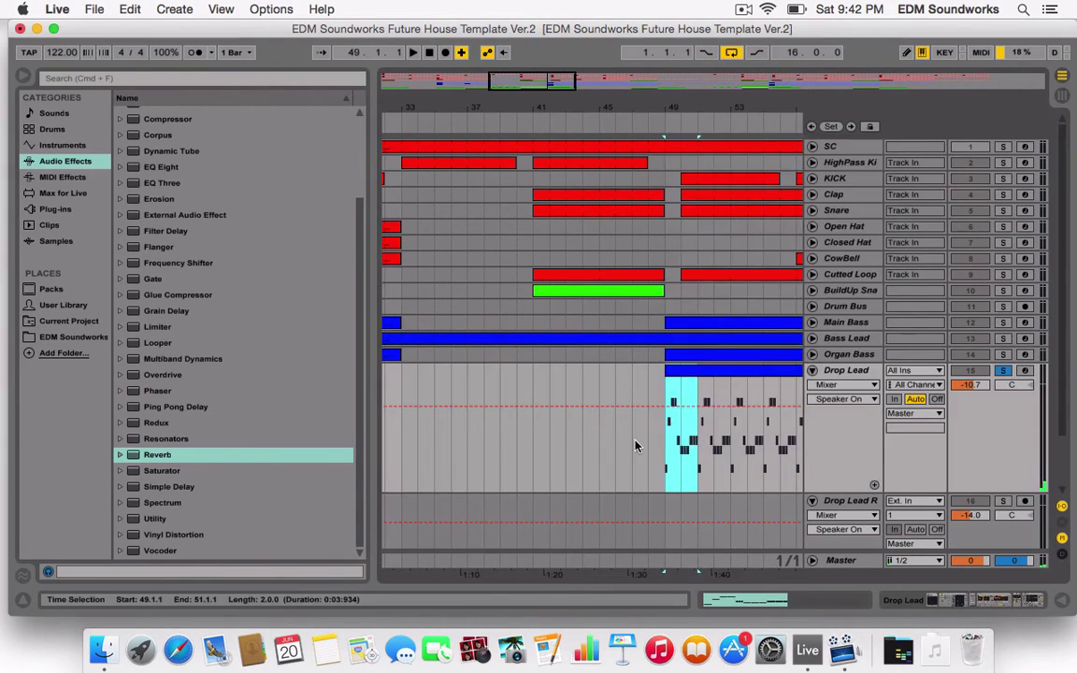
pyautogui.rightClick(635, 445)
pyautogui.click(656, 476)
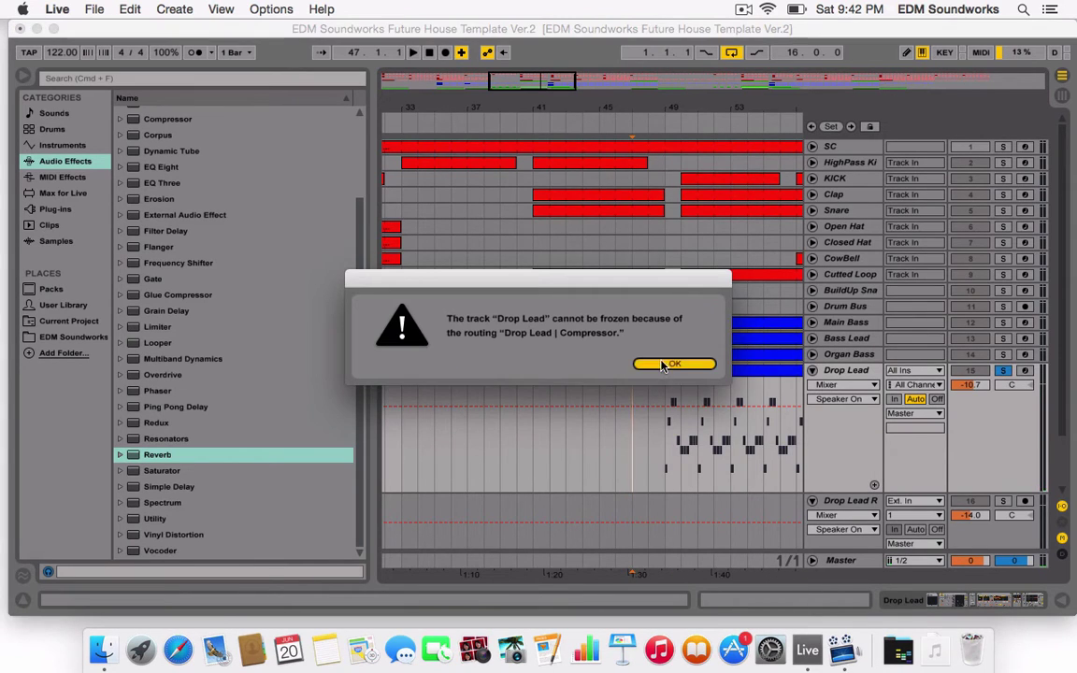
pyautogui.click(662, 366)
# - Move the sidechain Compressor from the Drop Lead track to the Drop Lead Rise track
pyautogui.click(898, 371)
pyautogui.click(864, 376)
pyautogui.doubleClick(864, 375)
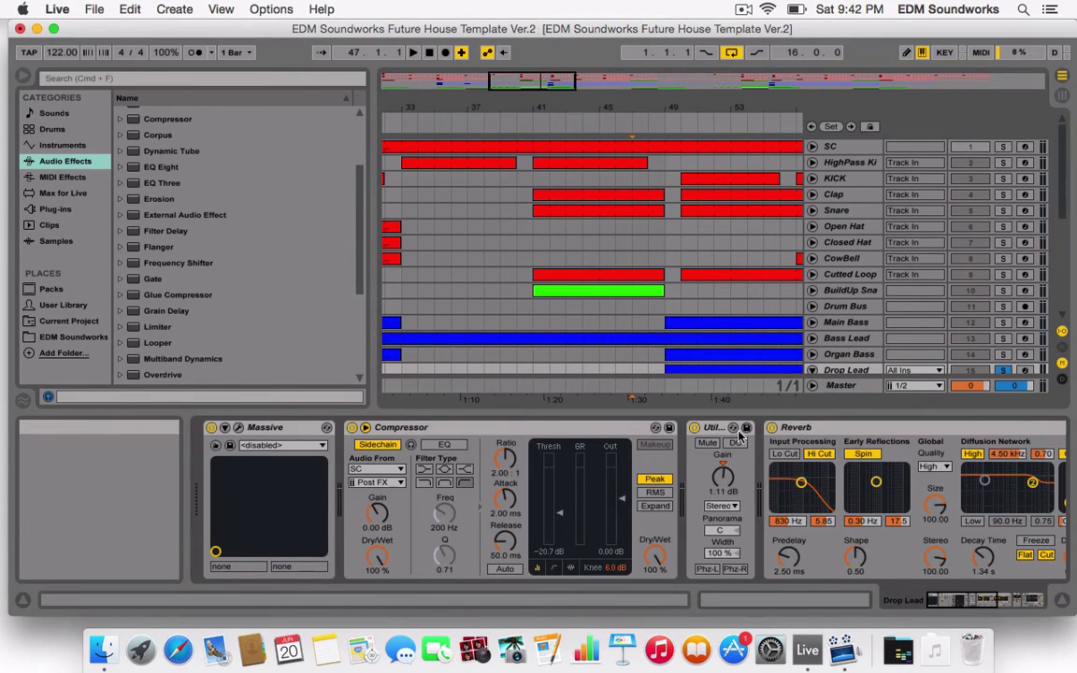
pyautogui.click(596, 429)
pyautogui.scroll(-8, 681, 294)
pyautogui.click(572, 431)
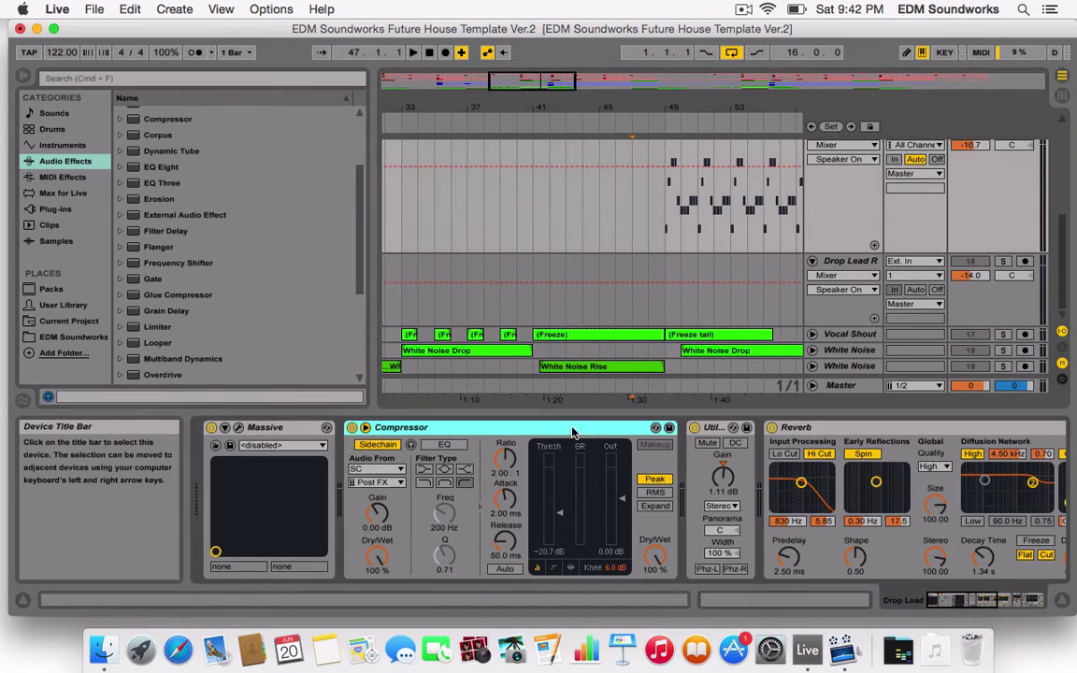
pyautogui.click(835, 295)
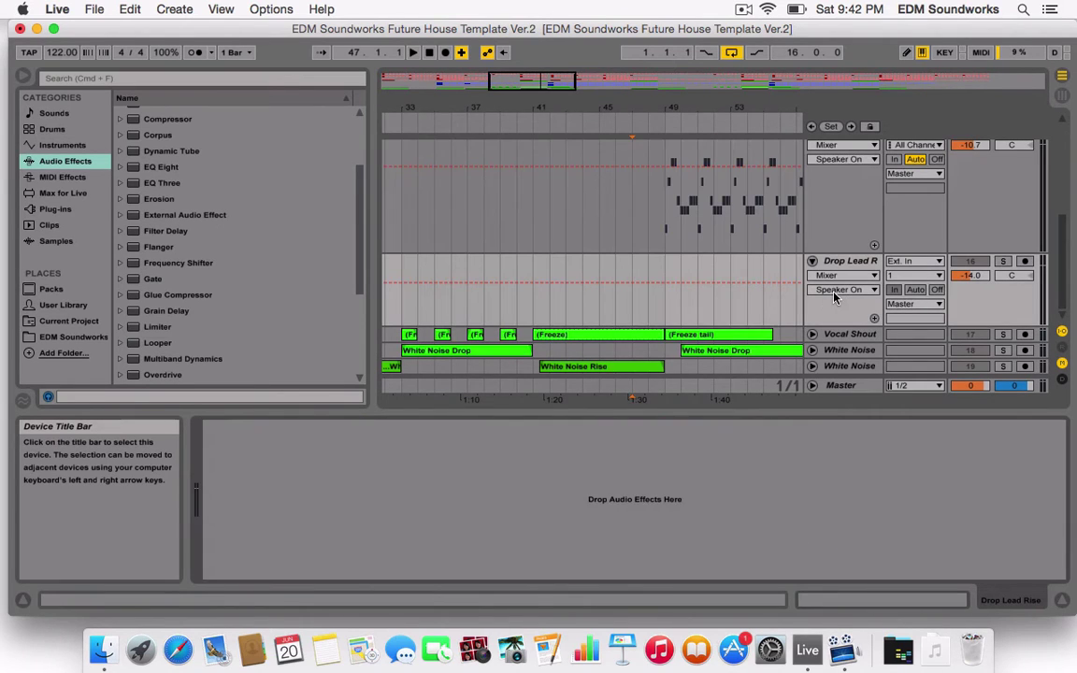
pyautogui.press('super+v')
# - Freeze the Drop Lead track and hide the device view
pyautogui.scroll(8, 756, 291)
pyautogui.scroll(-3, 757, 292)
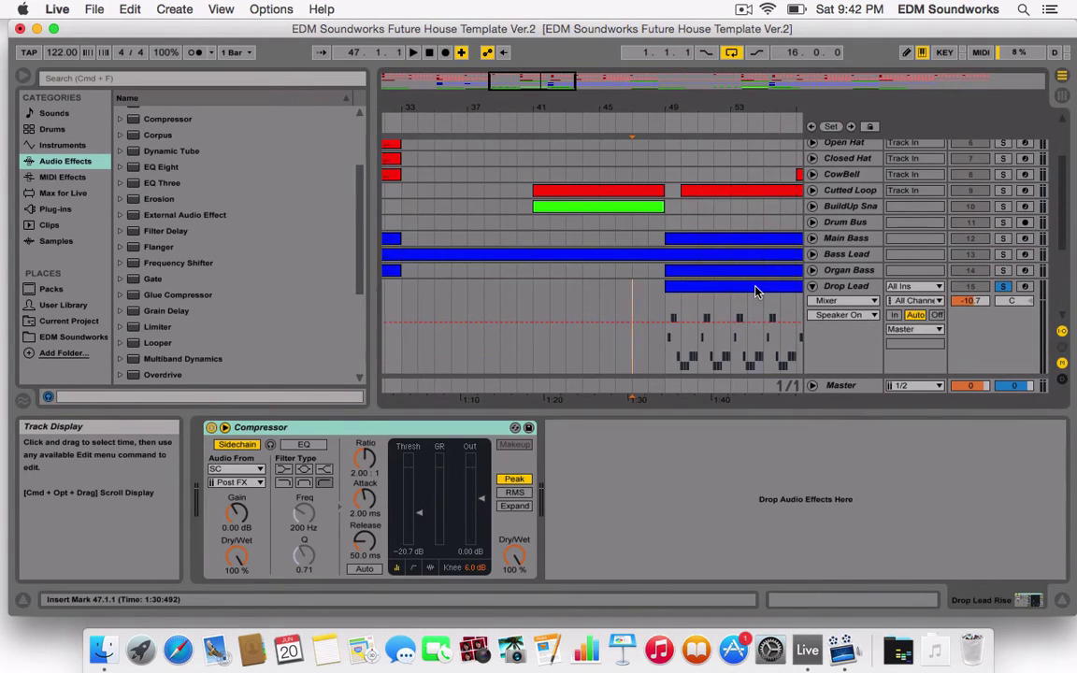
pyautogui.click(669, 301)
pyautogui.rightClick(670, 301)
pyautogui.click(697, 331)
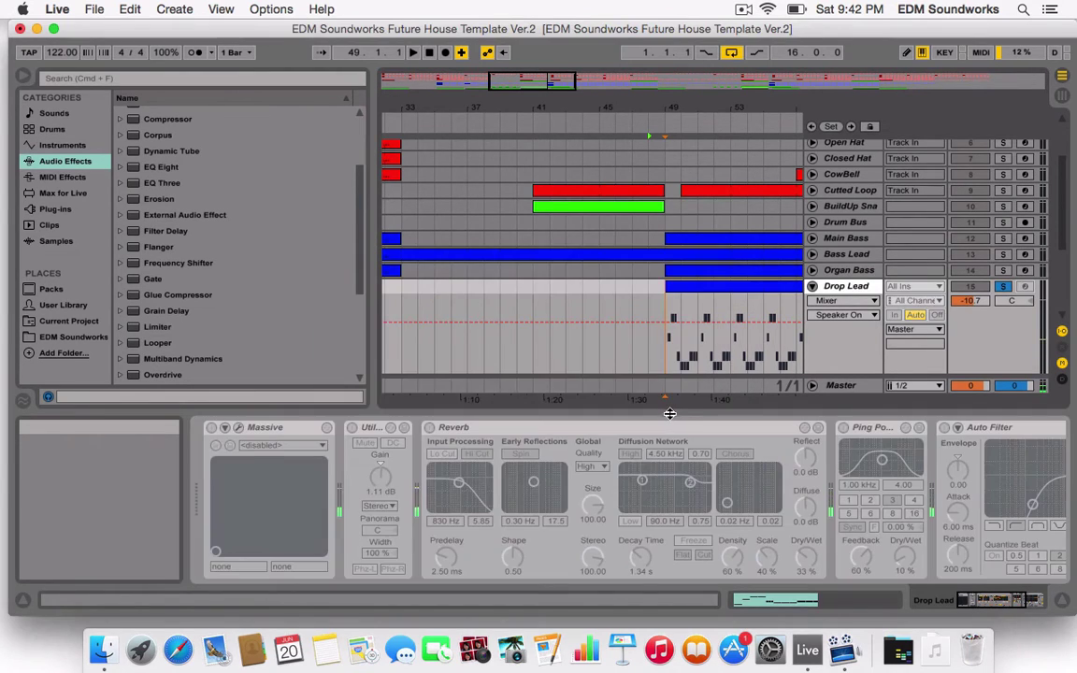
pyautogui.press('super+alt+l')
# - Copy four bars of frozen Drop Lead to bar 41 on the soloed Drop Lead Rise track and extend the clip to bar 49
pyautogui.moveTo(667, 332); pyautogui.dragTo(591, 465)
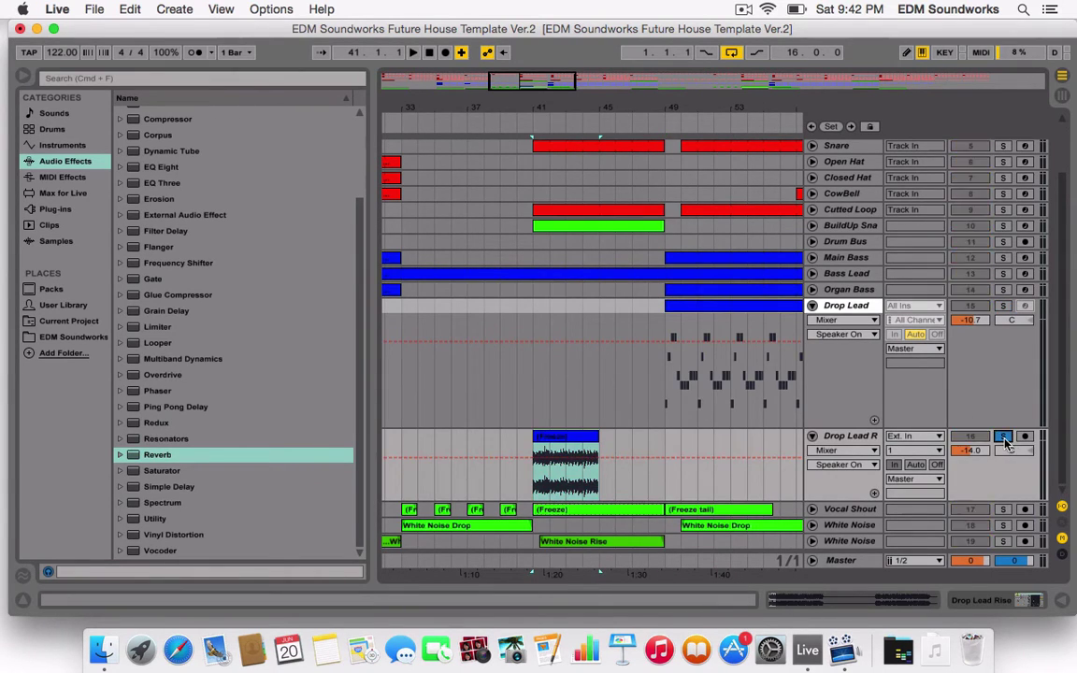
pyautogui.click(1002, 436)
pyautogui.press('space')
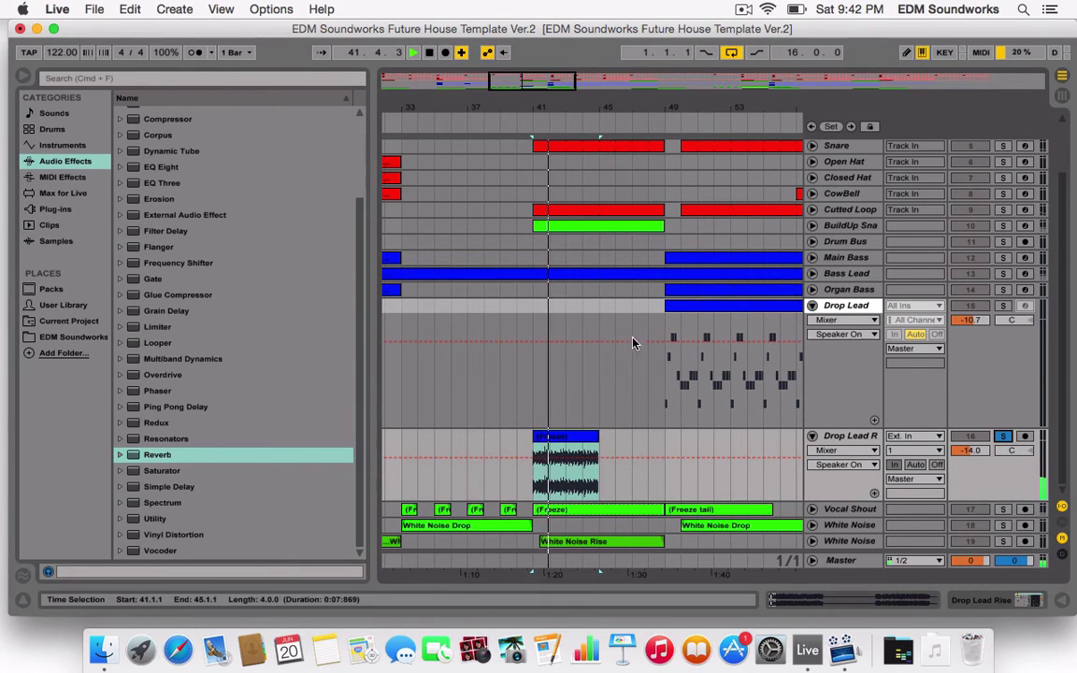
pyautogui.moveTo(598, 439); pyautogui.dragTo(680, 441)
pyautogui.press('space')
# - Unfreeze the Drop Lead track
pyautogui.rightClick(626, 349)
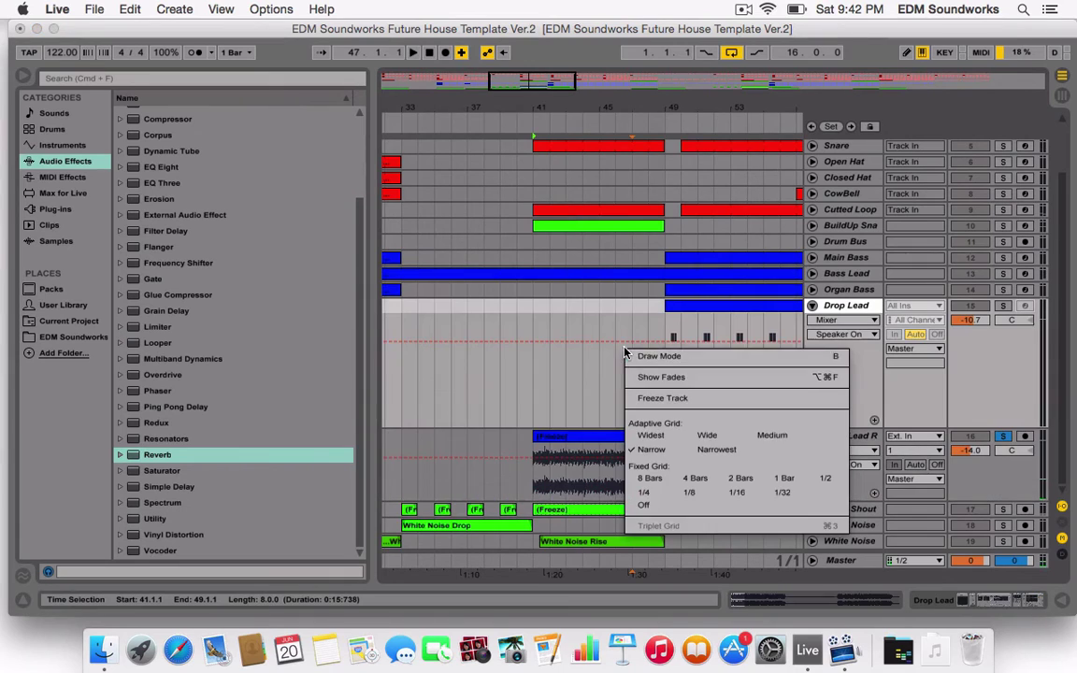
pyautogui.rightClick(572, 340)
pyautogui.rightClick(571, 319)
pyautogui.click(566, 319)
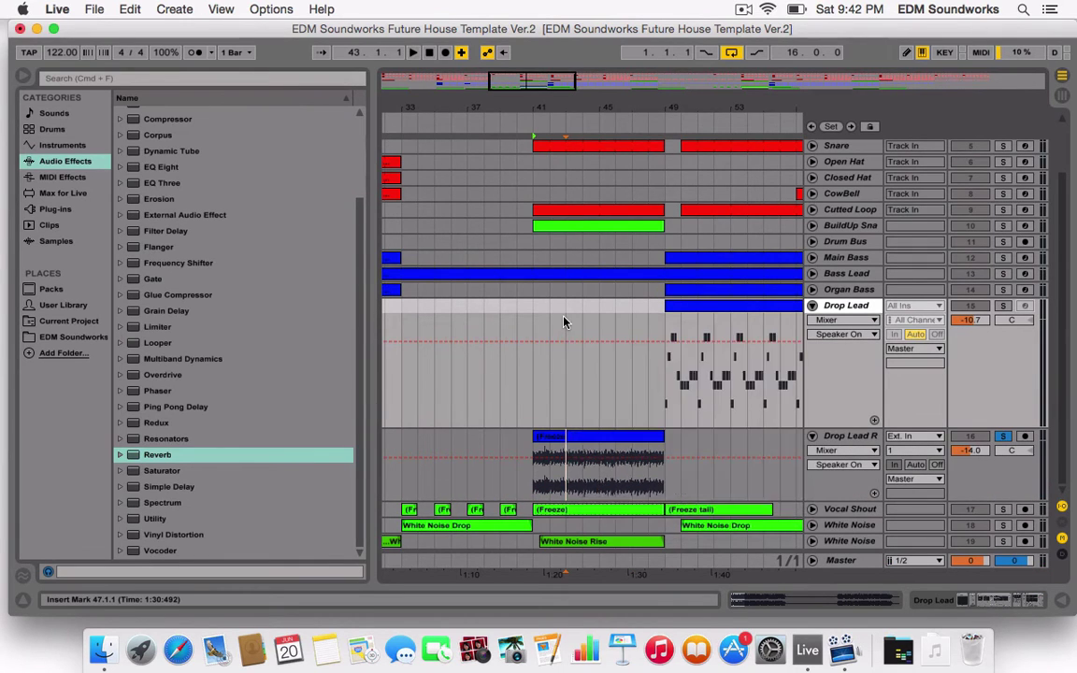
pyautogui.rightClick(565, 318)
pyautogui.click(547, 316)
pyautogui.rightClick(548, 320)
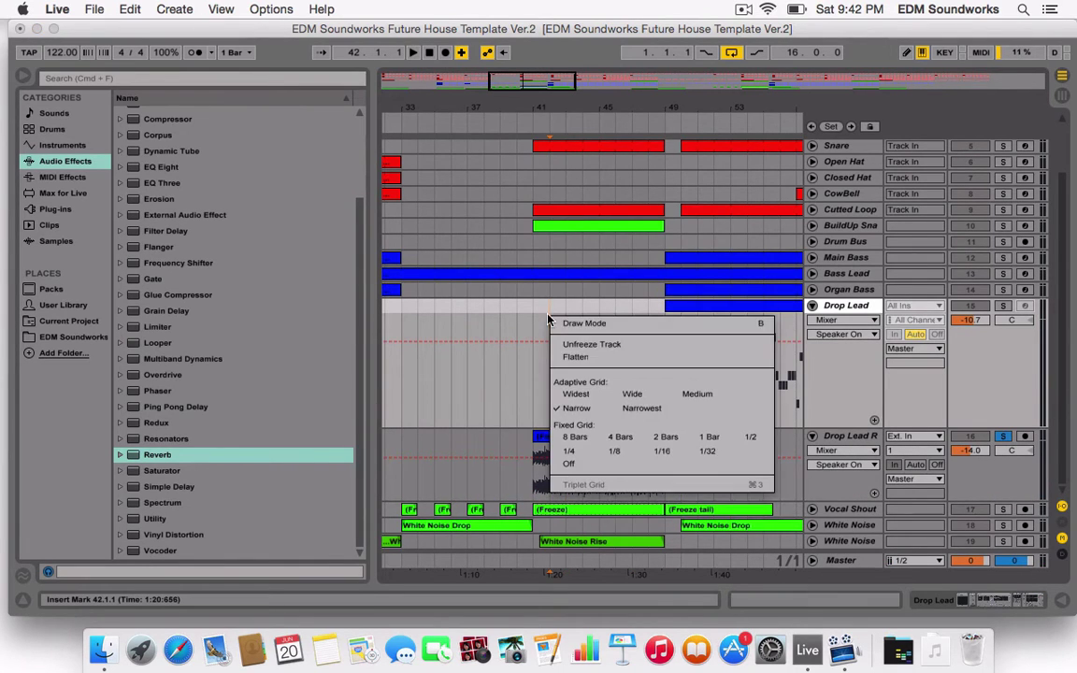
pyautogui.click(589, 352)
# - Fold the Drop Lead track and inspect the device chains of the Drop Lead Rise and Drop Lead tracks
pyautogui.click(810, 306)
pyautogui.doubleClick(840, 385)
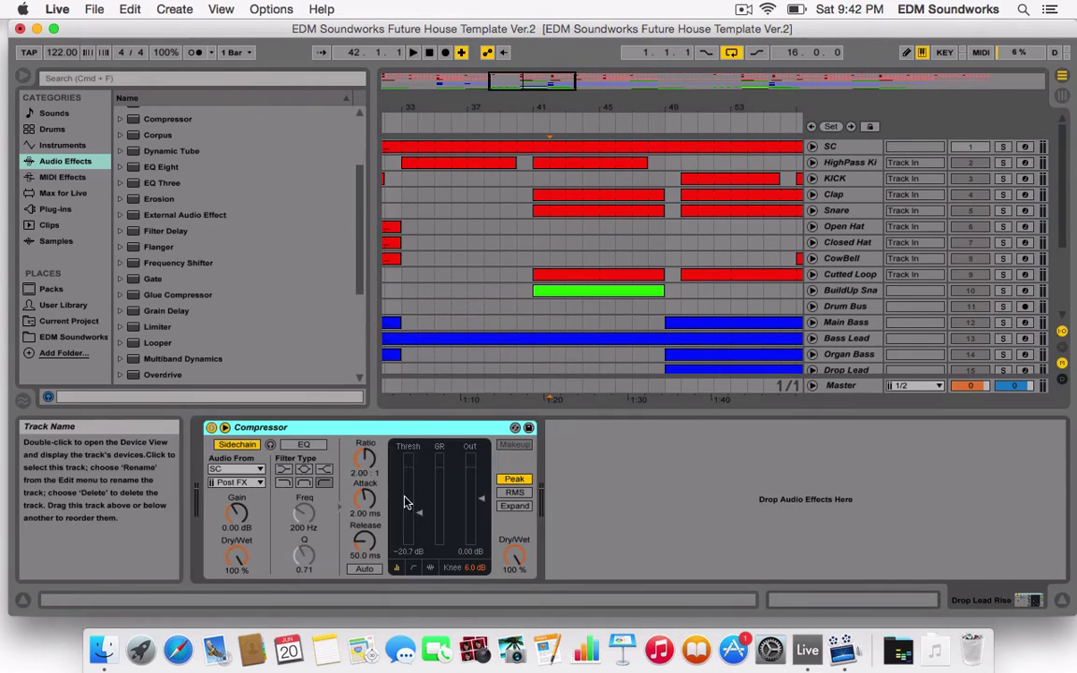
pyautogui.scroll(-3, 592, 340)
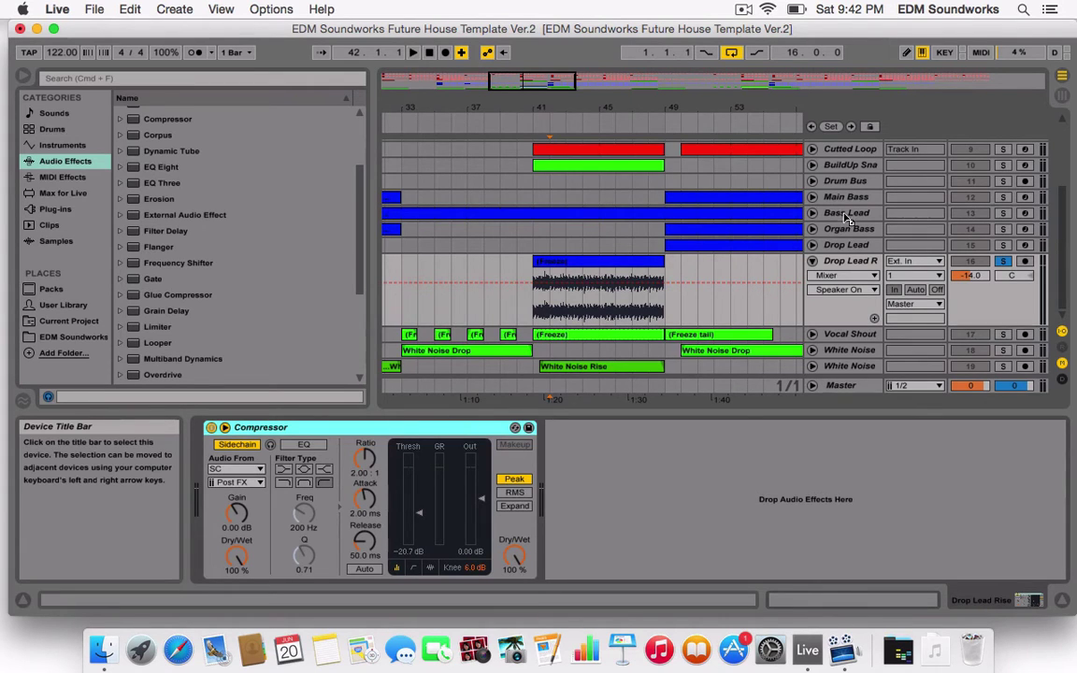
pyautogui.click(856, 245)
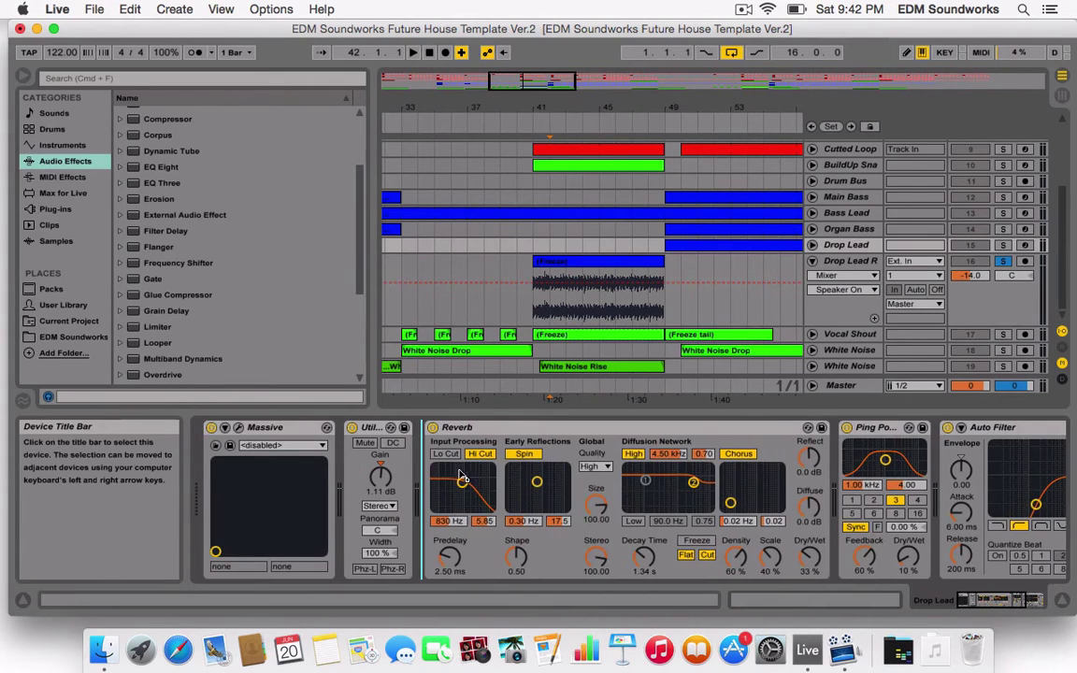
pyautogui.moveTo(426, 470); pyautogui.dragTo(426, 471)
# - Audition the soloed Drop Lead from bar 49, then the soloed Drop Lead Rise from bar 41 for comparison
pyautogui.click(651, 262)
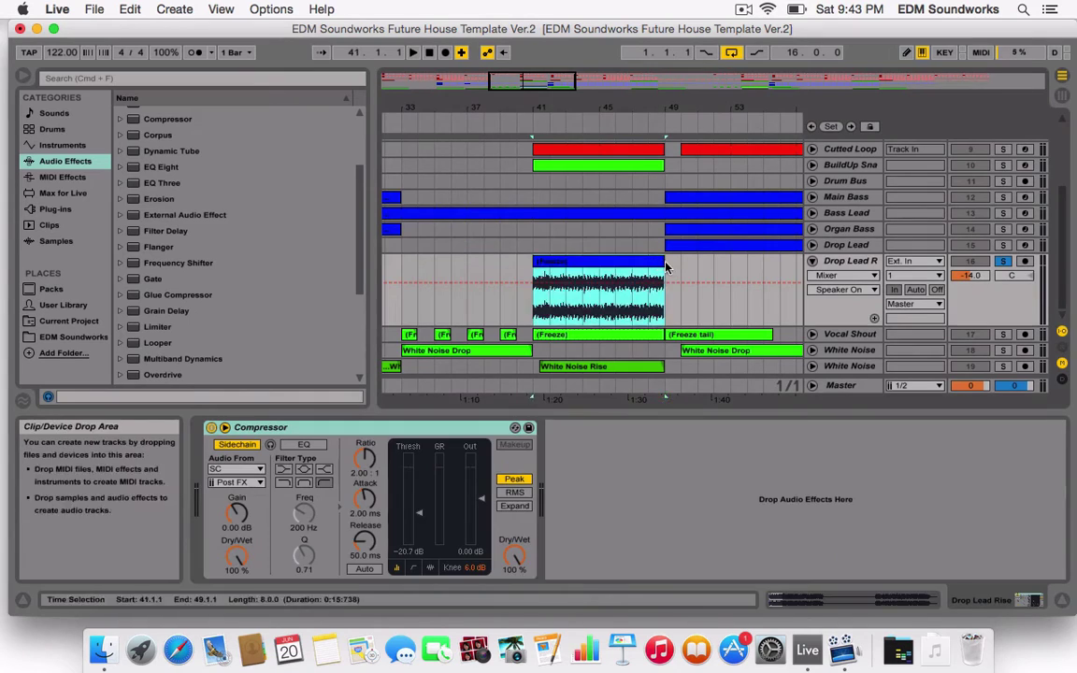
pyautogui.click(667, 290)
pyautogui.click(1003, 245)
pyautogui.press('space')
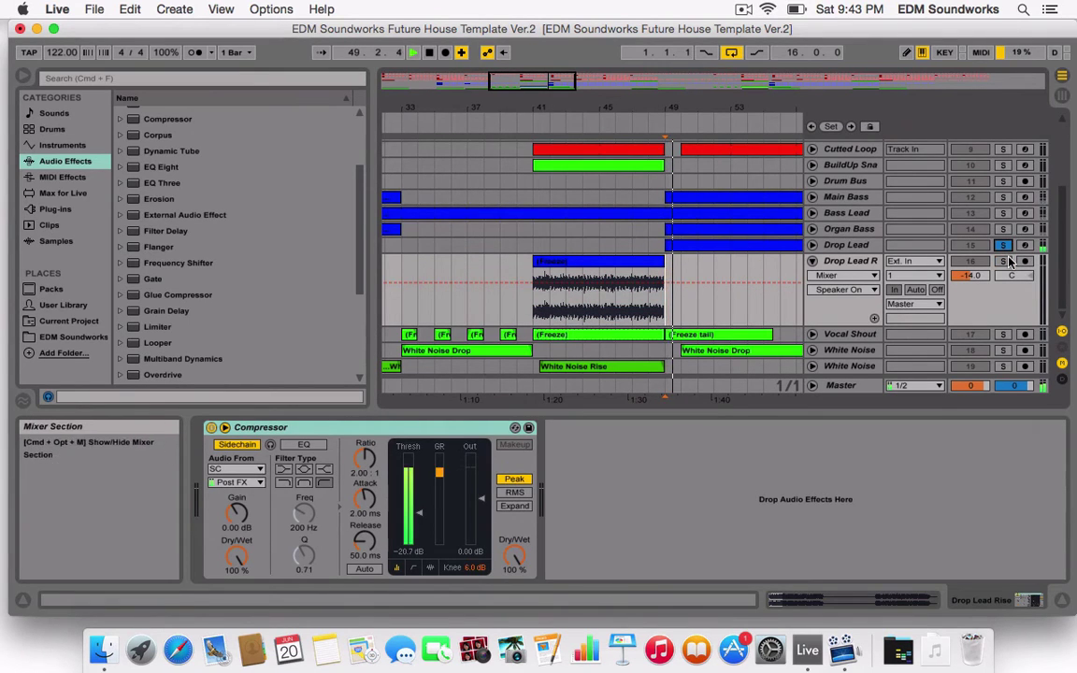
pyautogui.click(1002, 261)
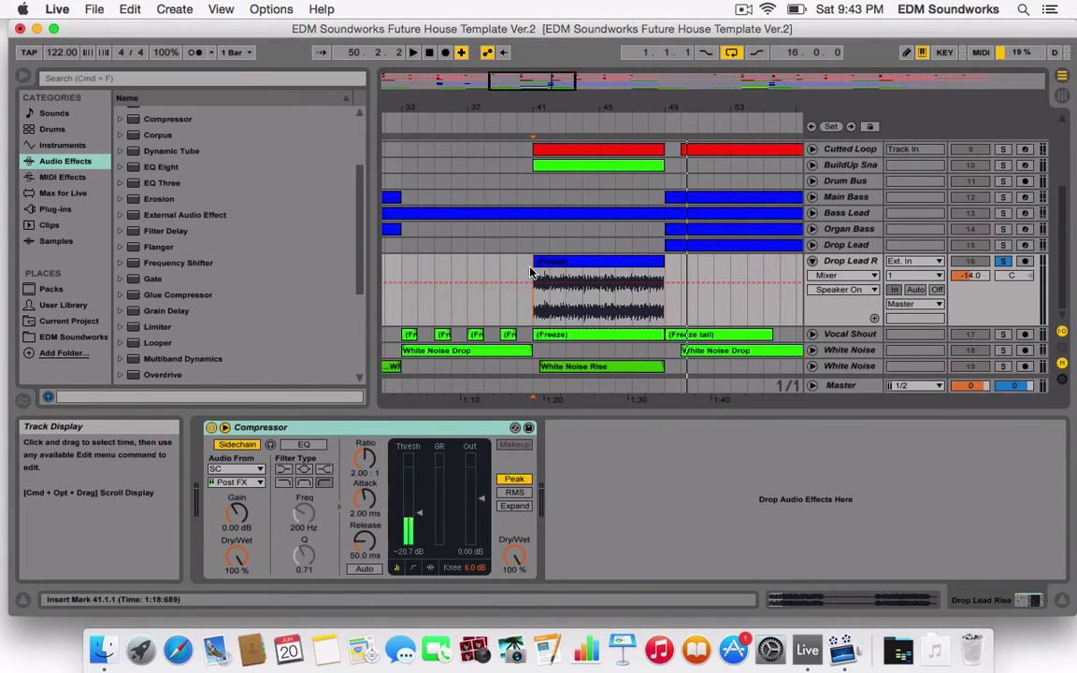
pyautogui.click(534, 274)
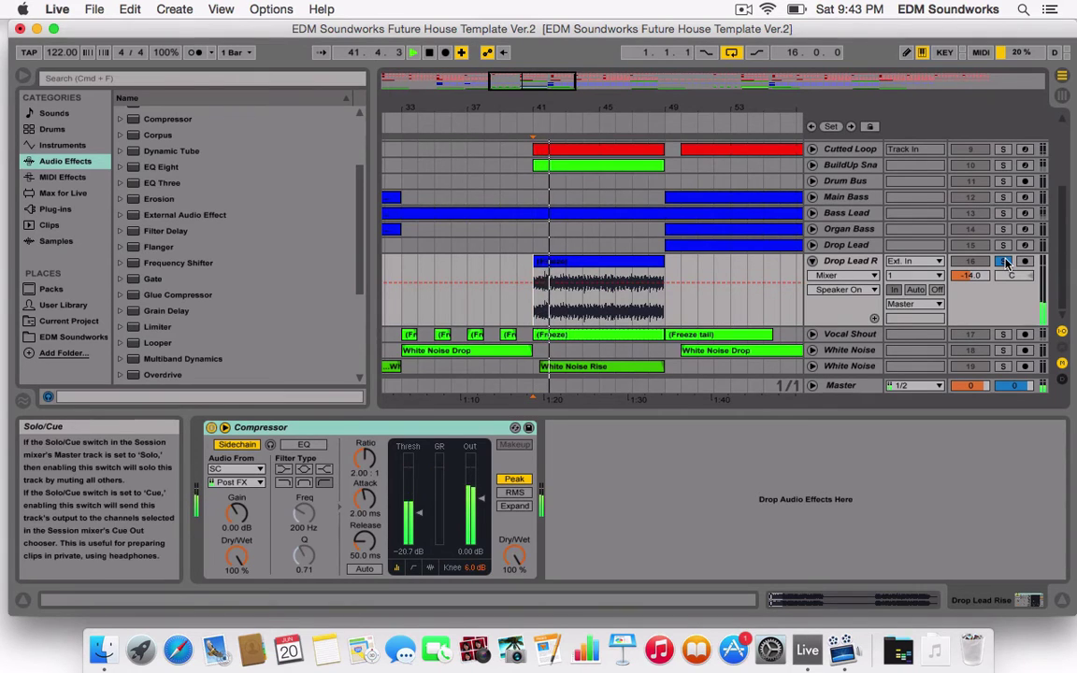
# - Add a fade-in spanning the whole Drop Lead Rise clip from bar 41 to 49, unsolo the track and fold it
pyautogui.click(839, 276)
pyautogui.click(822, 303)
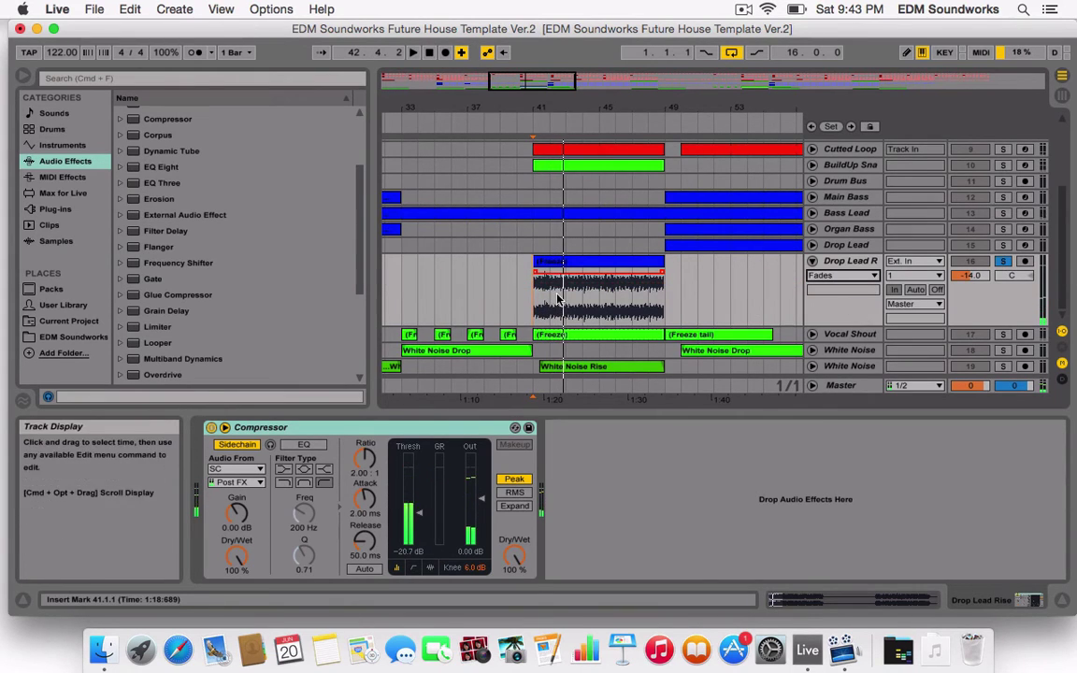
pyautogui.moveTo(536, 275); pyautogui.dragTo(662, 273)
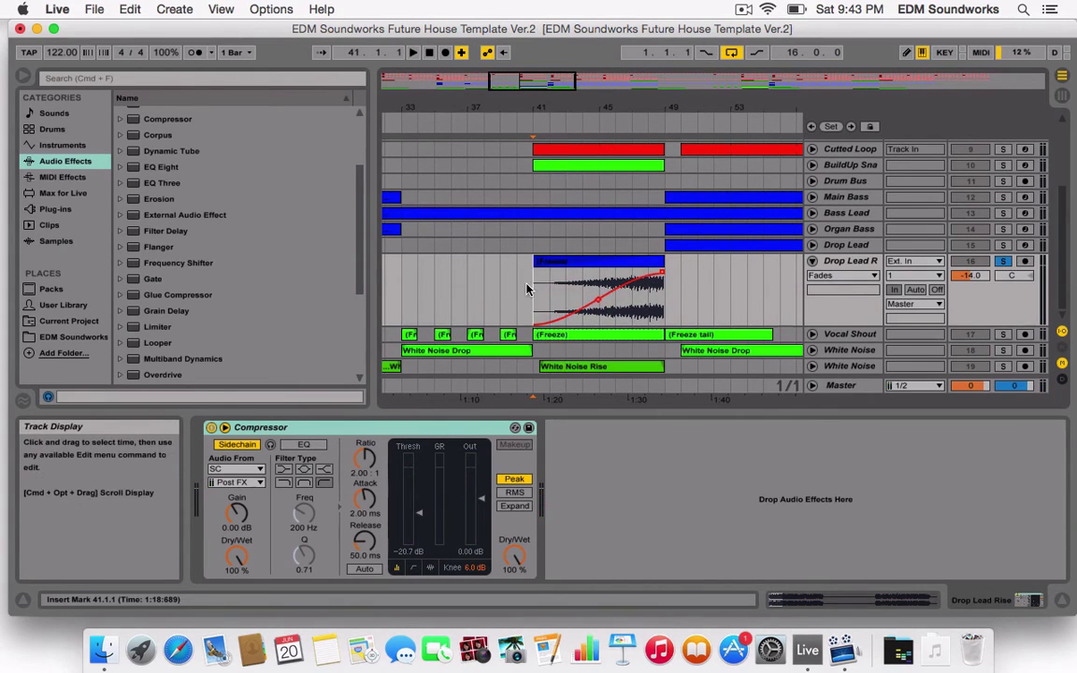
pyautogui.press('space')
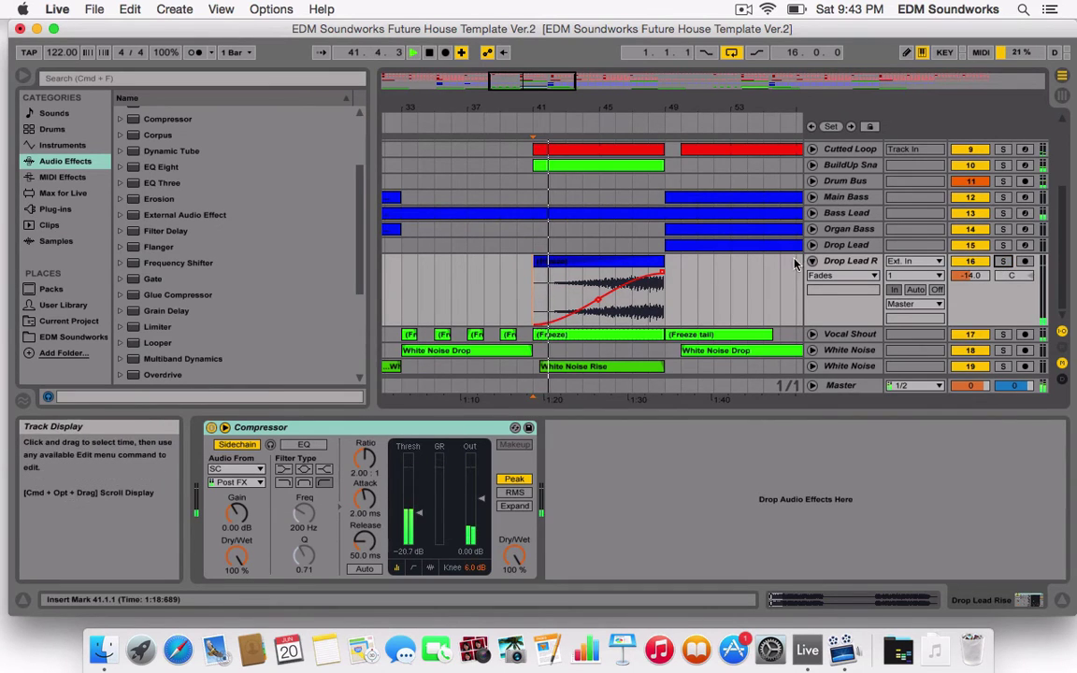
pyautogui.click(812, 261)
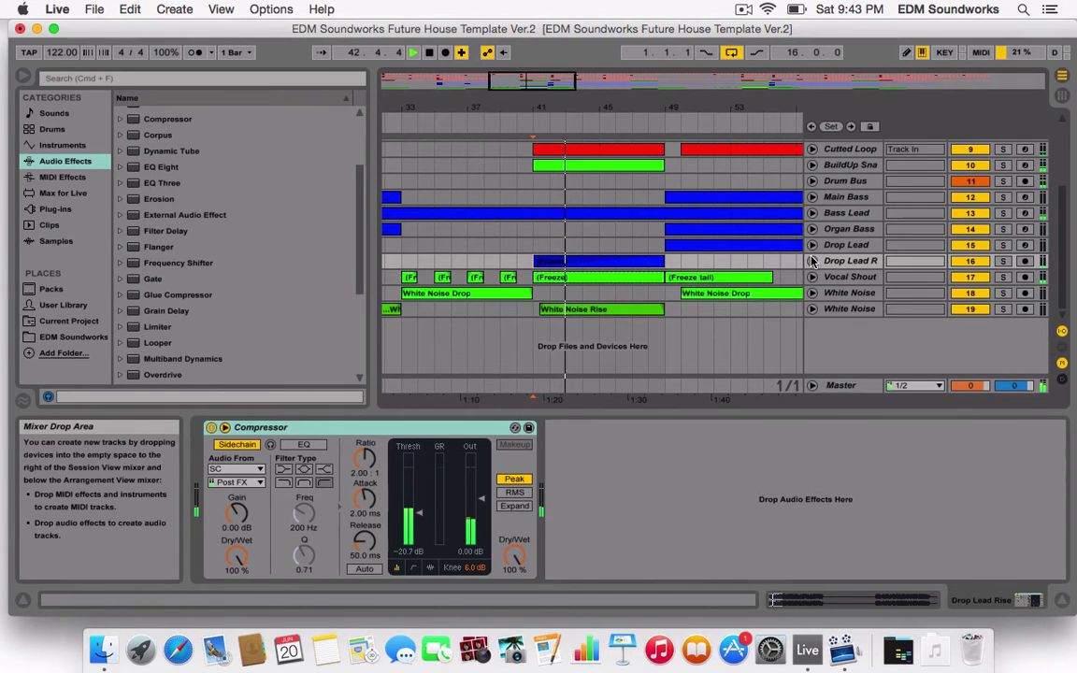
# - Replace the old Drop Lead Rise clip at bar 105 with a copy of the faded clip and unfold the track
pyautogui.moveTo(565, 106); pyautogui.dragTo(565, 92)
pyautogui.moveTo(656, 92); pyautogui.dragTo(656, 82)
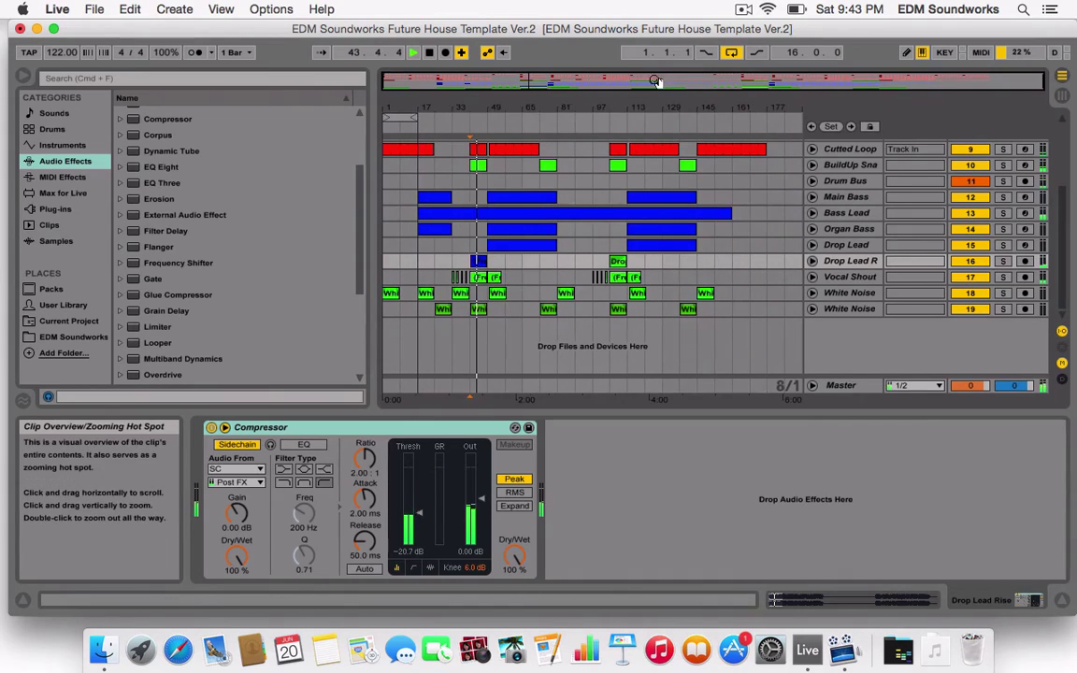
pyautogui.press('space')
pyautogui.click(617, 261)
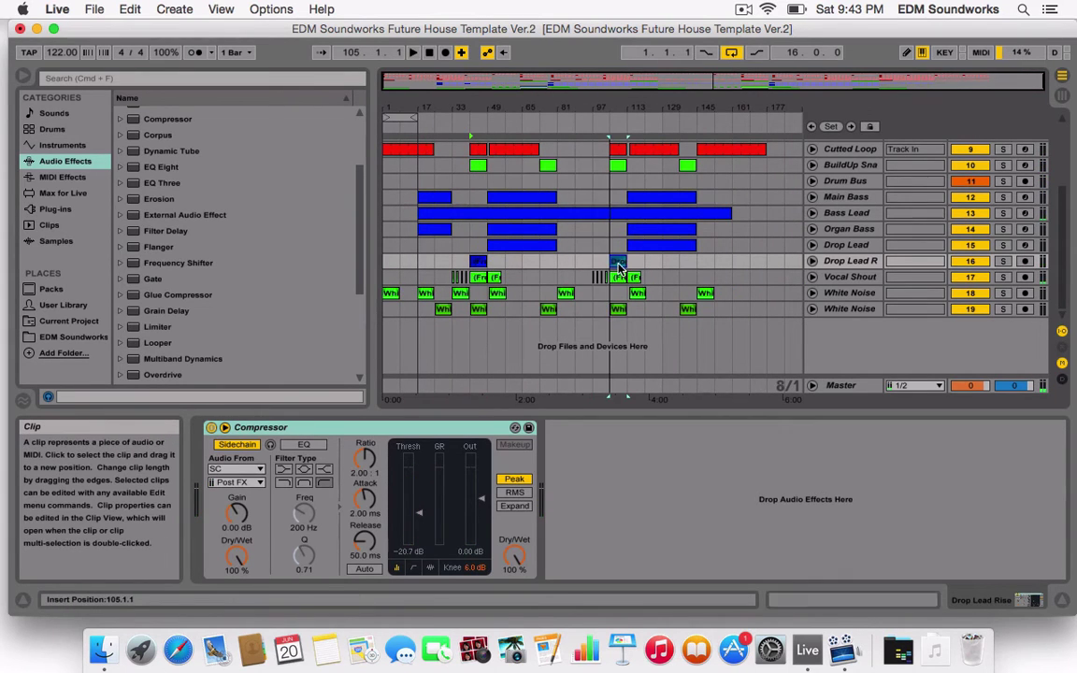
pyautogui.click(810, 262)
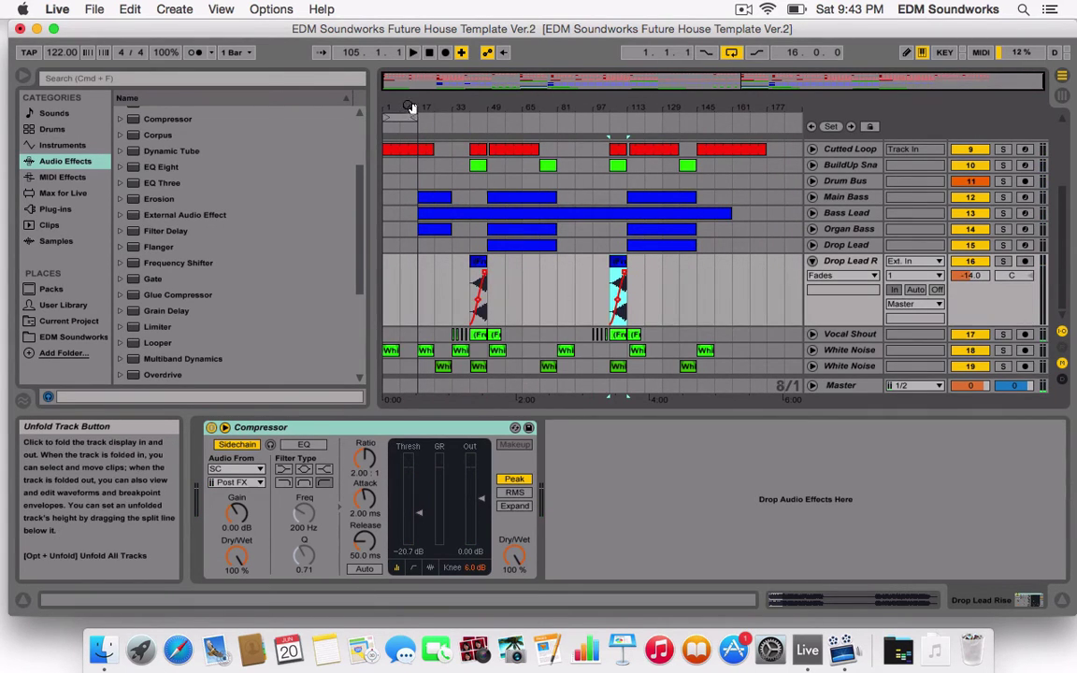
# - Play the rise from bar 41 into the drop, folding the Drop Lead Rise track and hiding the device view
pyautogui.moveTo(411, 107); pyautogui.dragTo(417, 284)
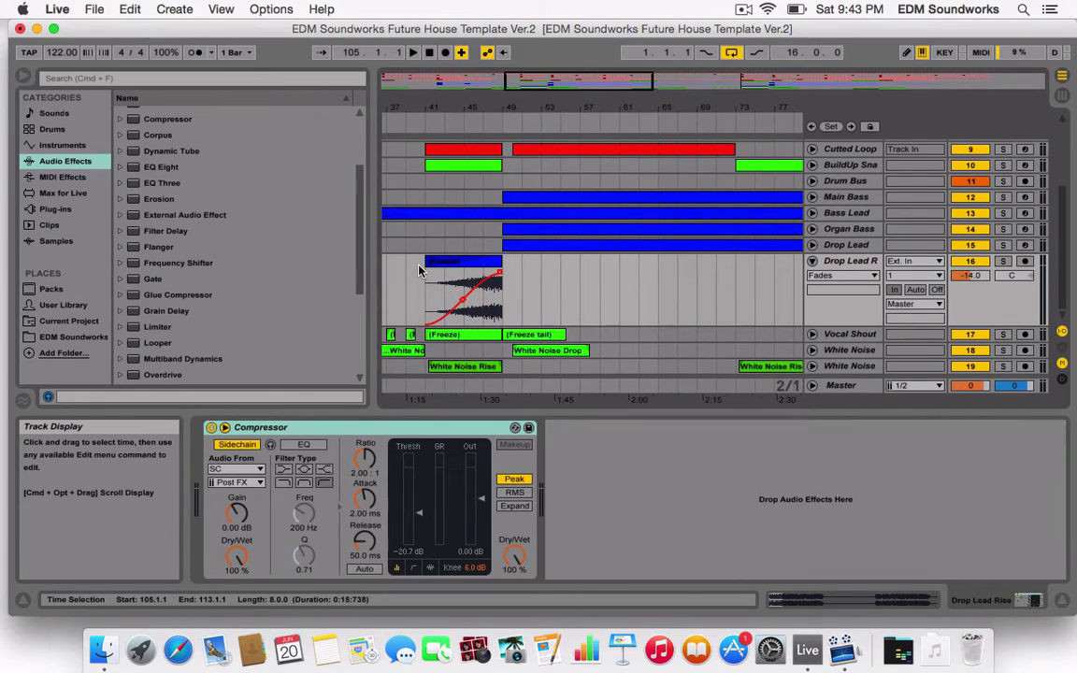
pyautogui.click(425, 271)
pyautogui.press('space')
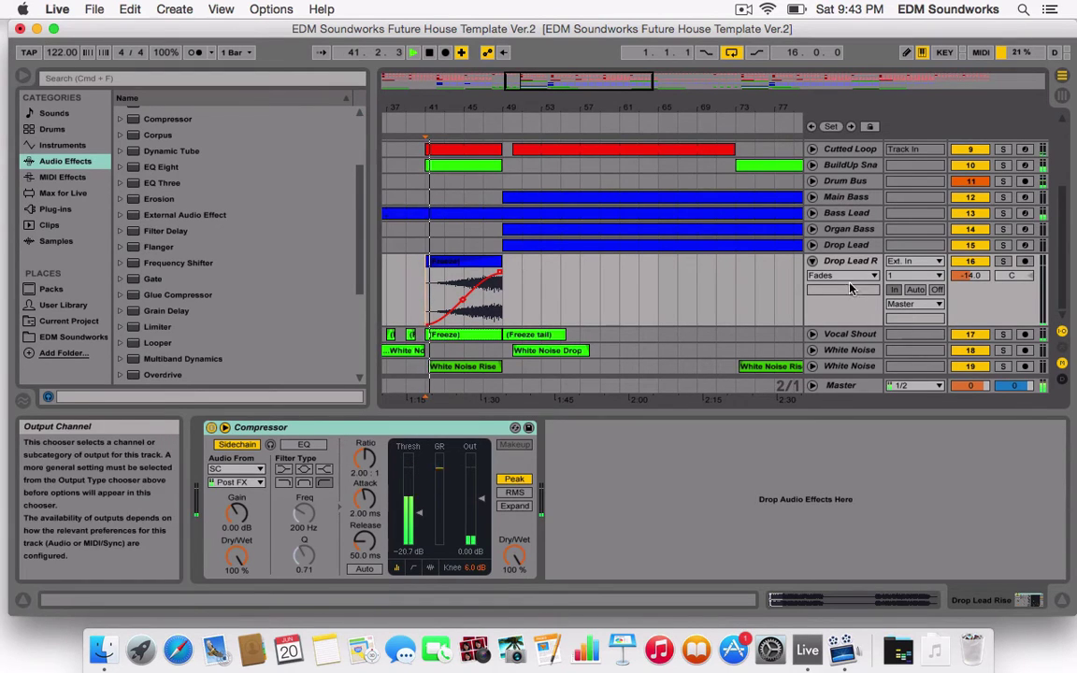
pyautogui.click(810, 262)
pyautogui.click(488, 136)
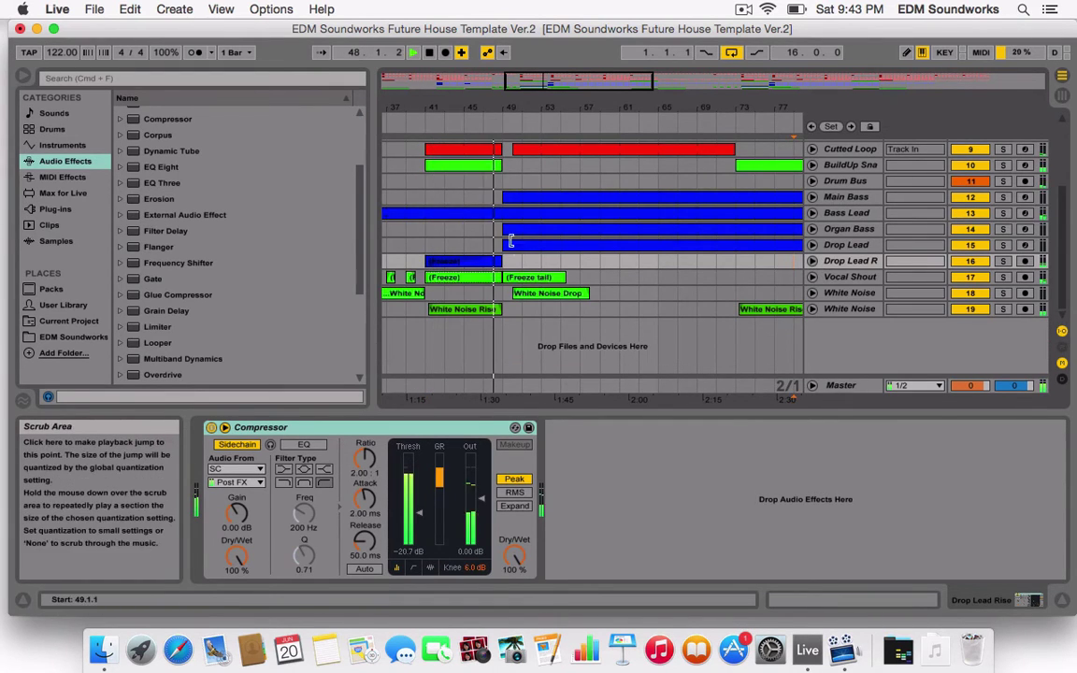
pyautogui.scroll(5, 510, 271)
pyautogui.doubleClick(561, 414)
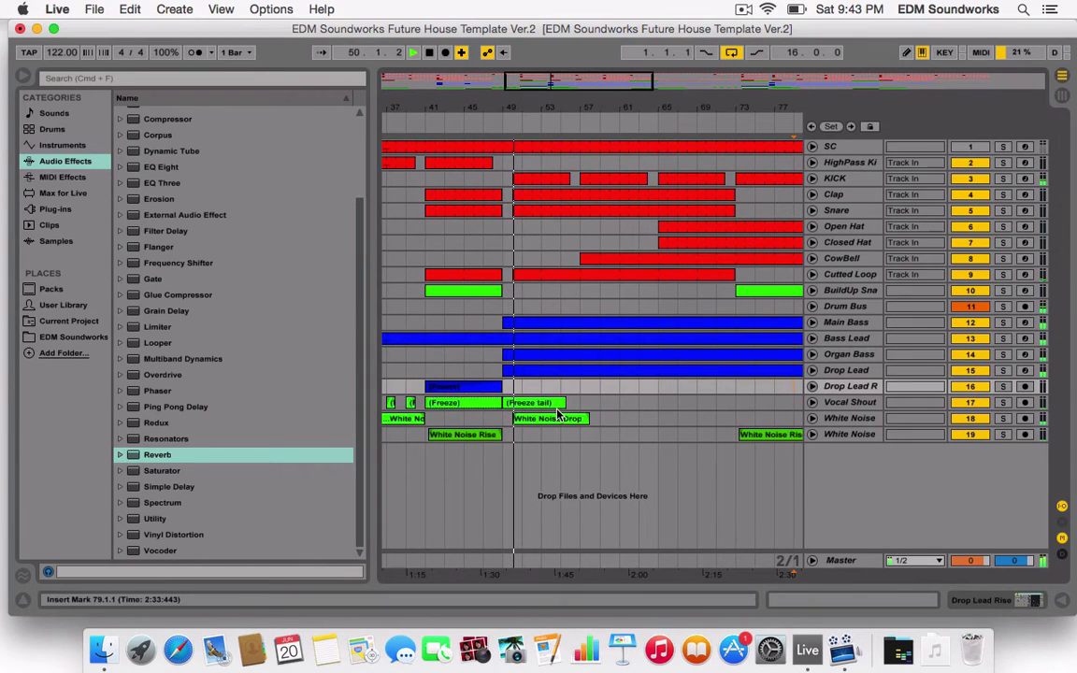
# - Play the arrangement from bar 63 to hear the end of the first drop phrase
pyautogui.click(636, 403)
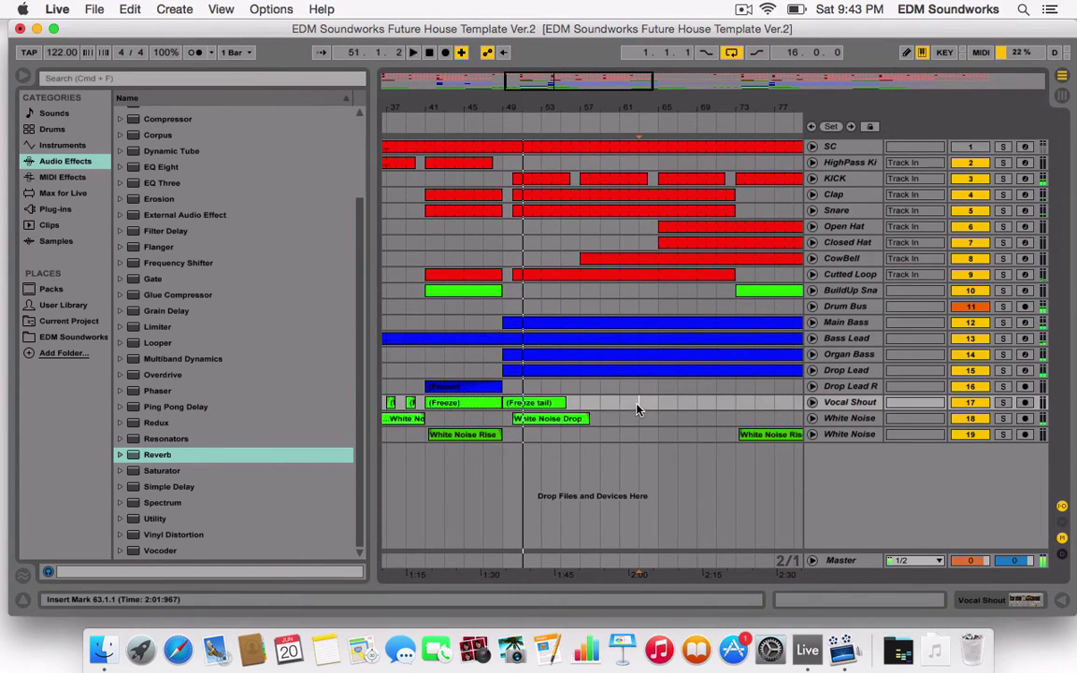
pyautogui.press('space')
pyautogui.press('space')
# - Fill the KICK gap at bar 64 by extending the preceding clip to bar 65, and play from bar 64
pyautogui.press('+')
pyautogui.press('+')
pyautogui.press('+')
pyautogui.press('+')
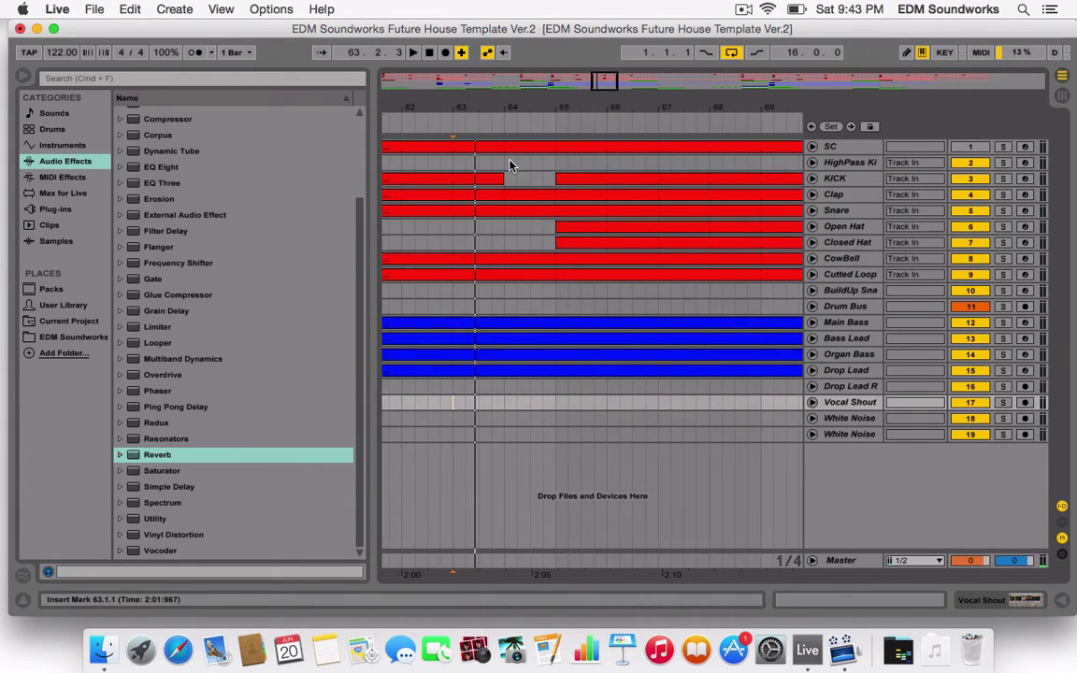
pyautogui.click(504, 178)
pyautogui.click(513, 174)
pyautogui.moveTo(553, 181); pyautogui.dragTo(506, 164)
pyautogui.click(506, 163)
pyautogui.press('space')
pyautogui.press('space')
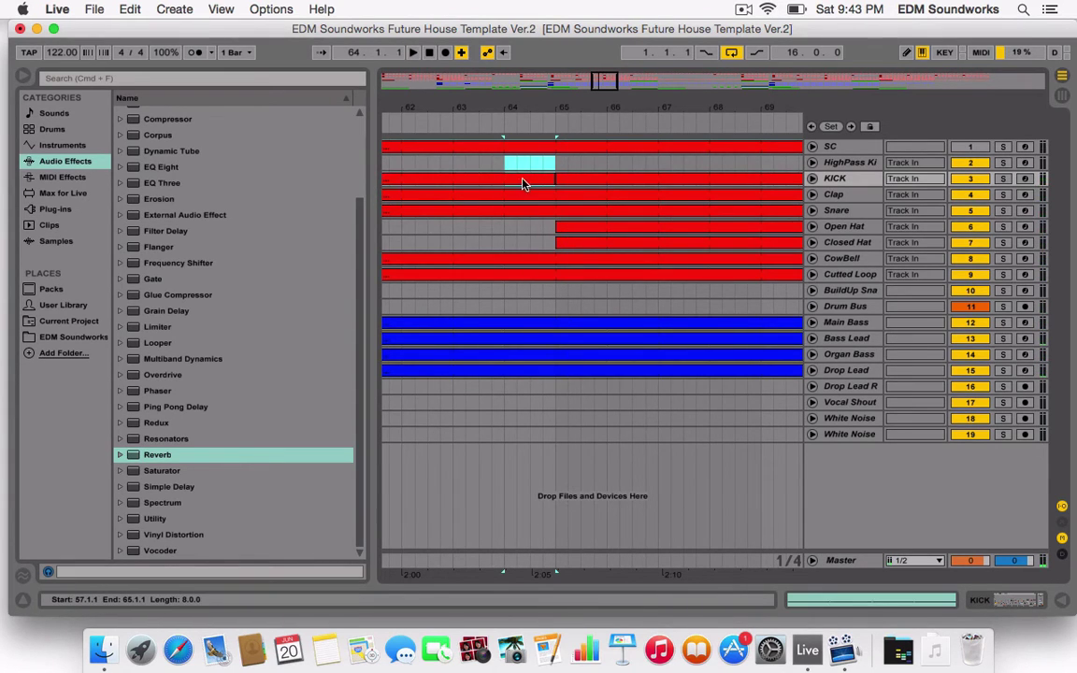
pyautogui.press('space')
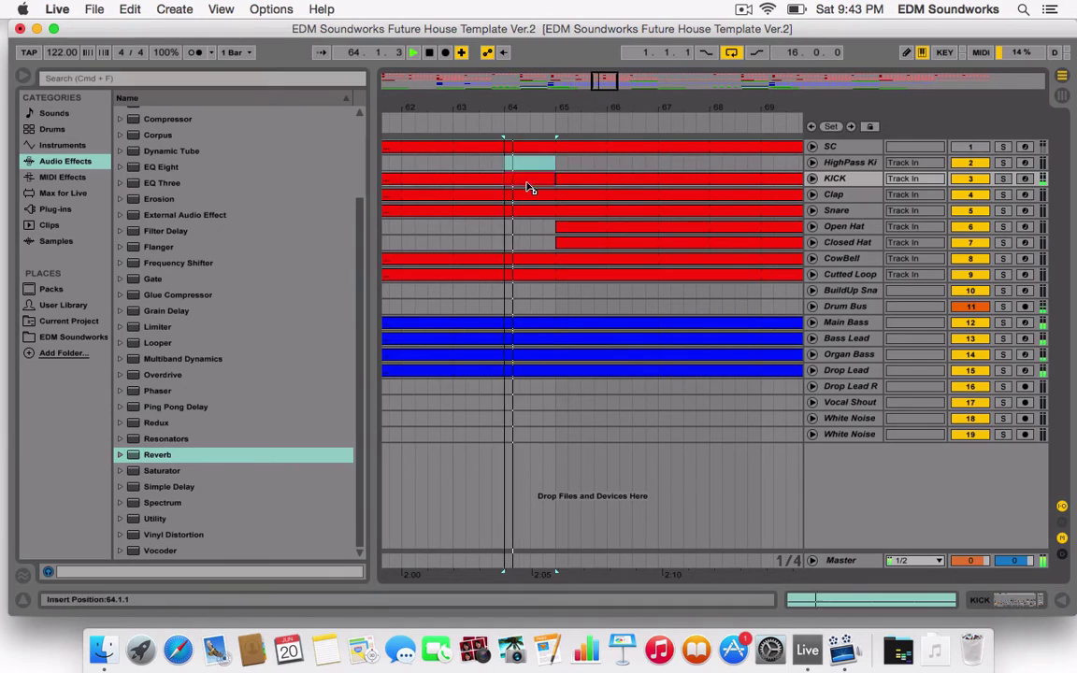
# - Make bar 64 of KICK a separate clip and add C3 notes at 1.4.3 and 1.4.4 for a closing fill
pyautogui.doubleClick(525, 183)
pyautogui.click(921, 372)
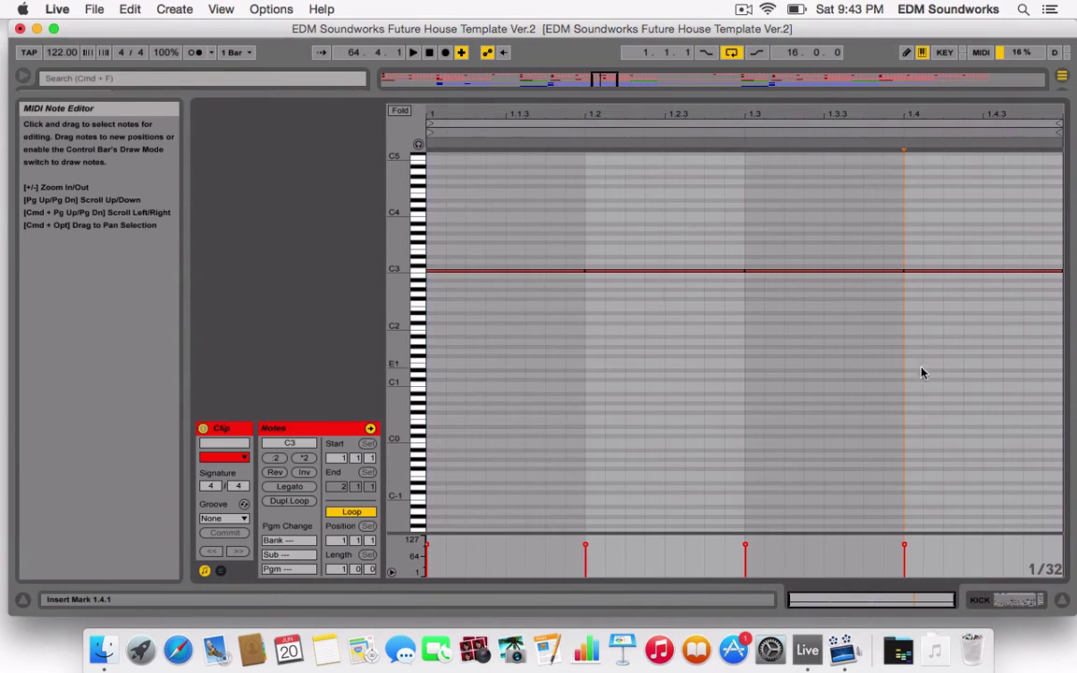
pyautogui.doubleClick(1005, 290)
pyautogui.moveTo(1005, 291); pyautogui.dragTo(1049, 275)
pyautogui.press('space')
pyautogui.press('space')
pyautogui.doubleClick(1057, 282)
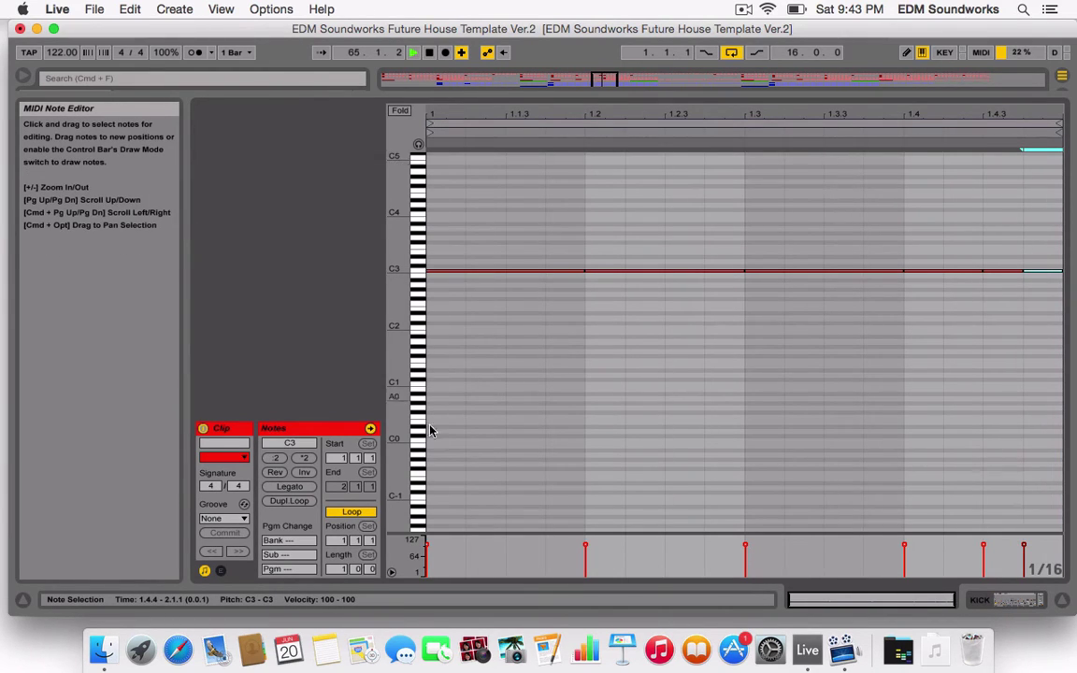
# - Apply the Swing 16 groove to the one-bar KICK fill clip and close the note editor
pyautogui.click(242, 520)
pyautogui.click(243, 521)
pyautogui.click(243, 547)
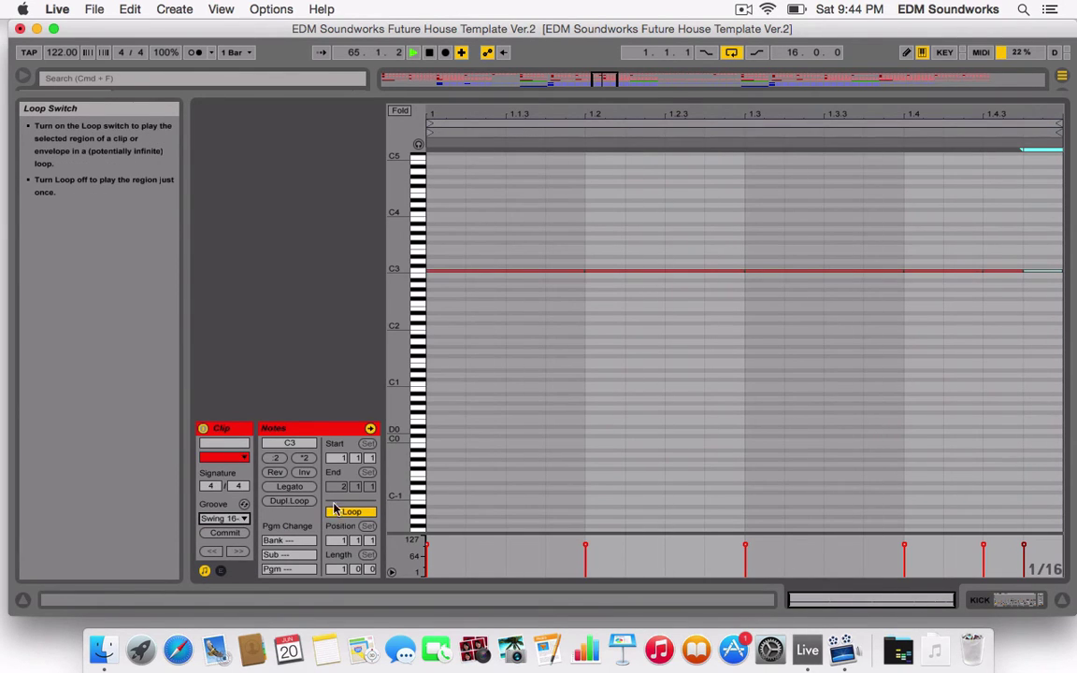
pyautogui.press('super+alt+l')
# - Copy the one-bar kick fill at bar 64 onto the SC track and play the transition from bar 63.3
pyautogui.moveTo(567, 101); pyautogui.dragTo(663, 37)
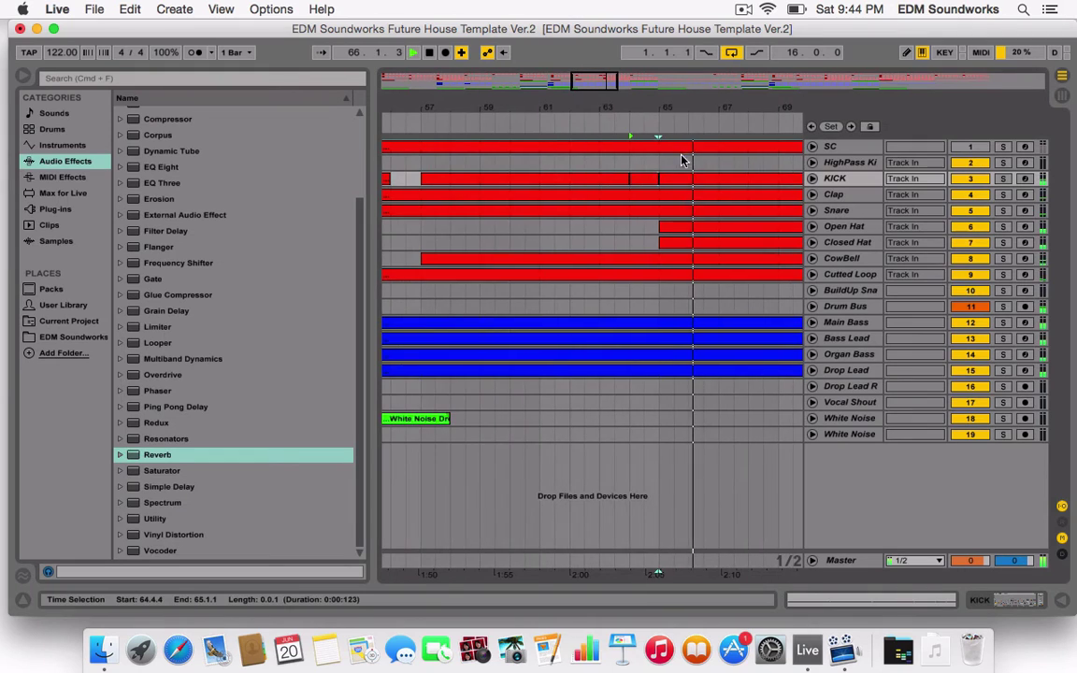
pyautogui.moveTo(652, 179); pyautogui.dragTo(651, 148)
pyautogui.press('space')
pyautogui.click(617, 165)
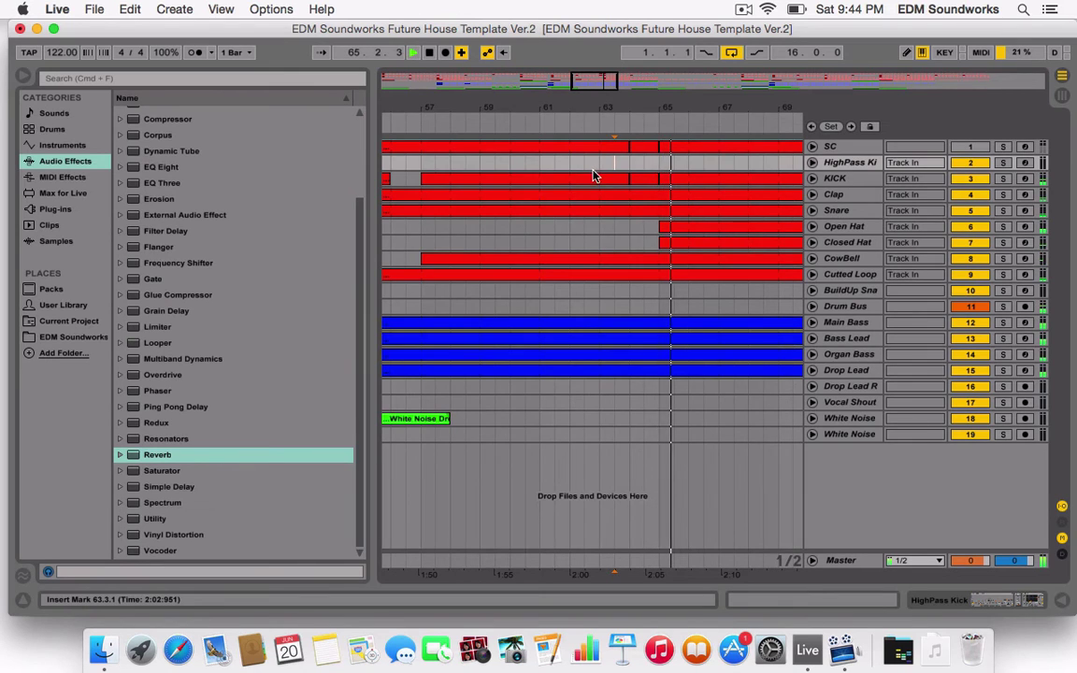
pyautogui.press('space')
# - Play the build-up from bar 73 and check the empty Clap and Snare stretch up to bar 81
pyautogui.doubleClick(588, 74)
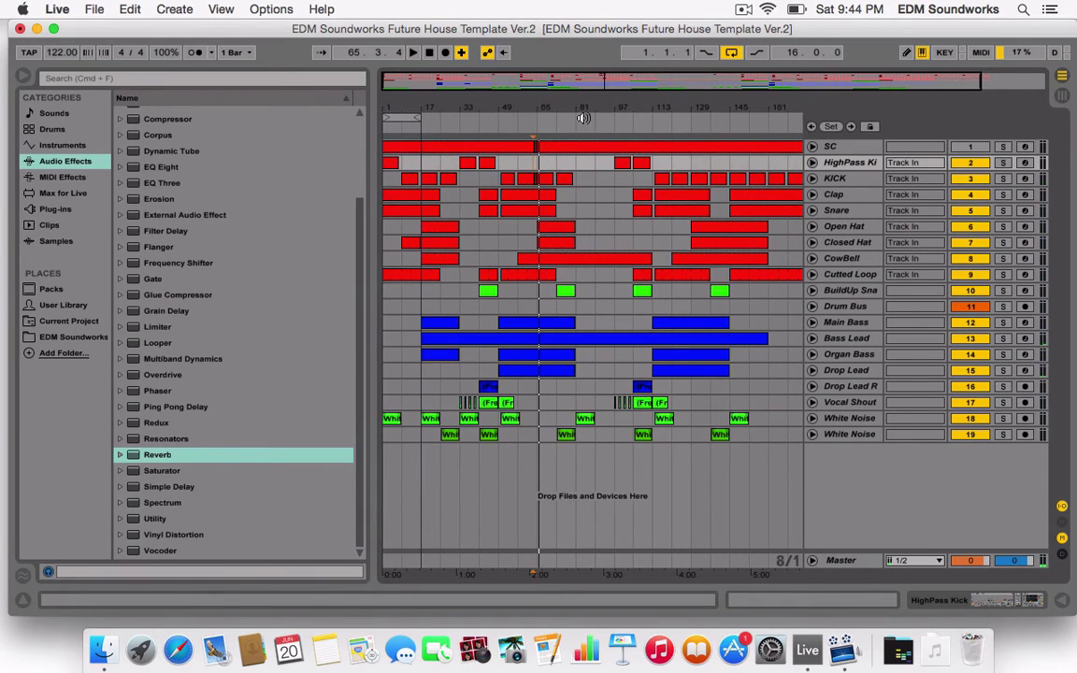
pyautogui.moveTo(566, 84); pyautogui.dragTo(622, 114)
pyautogui.click(662, 166)
pyautogui.press('space')
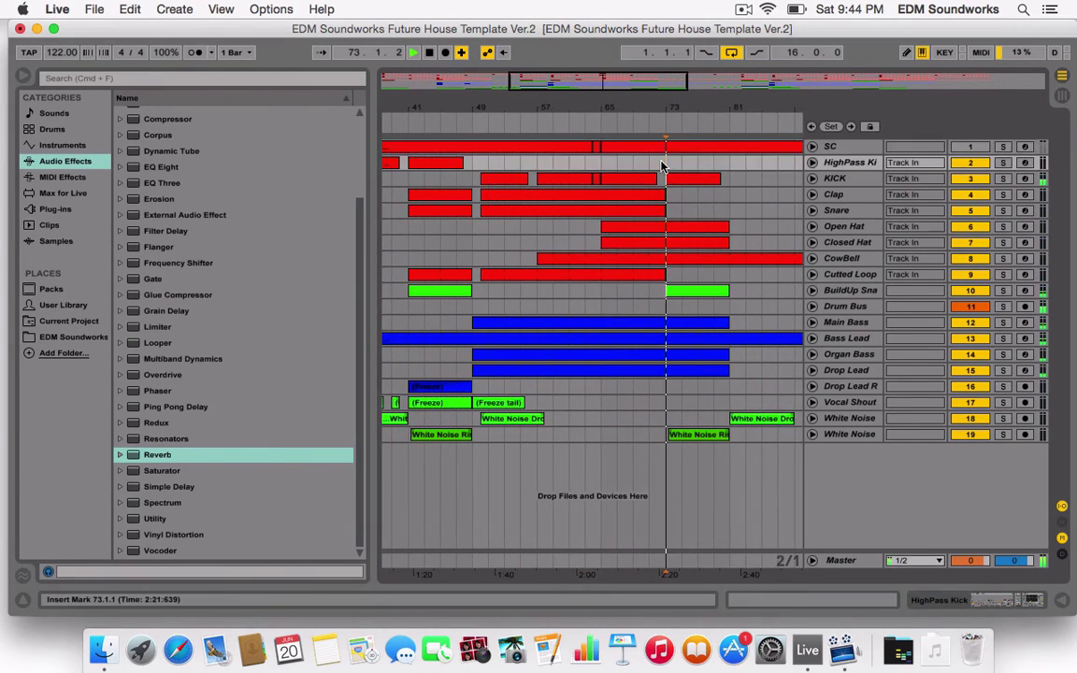
pyautogui.moveTo(661, 80); pyautogui.dragTo(533, 212)
pyautogui.moveTo(620, 78); pyautogui.dragTo(500, 8)
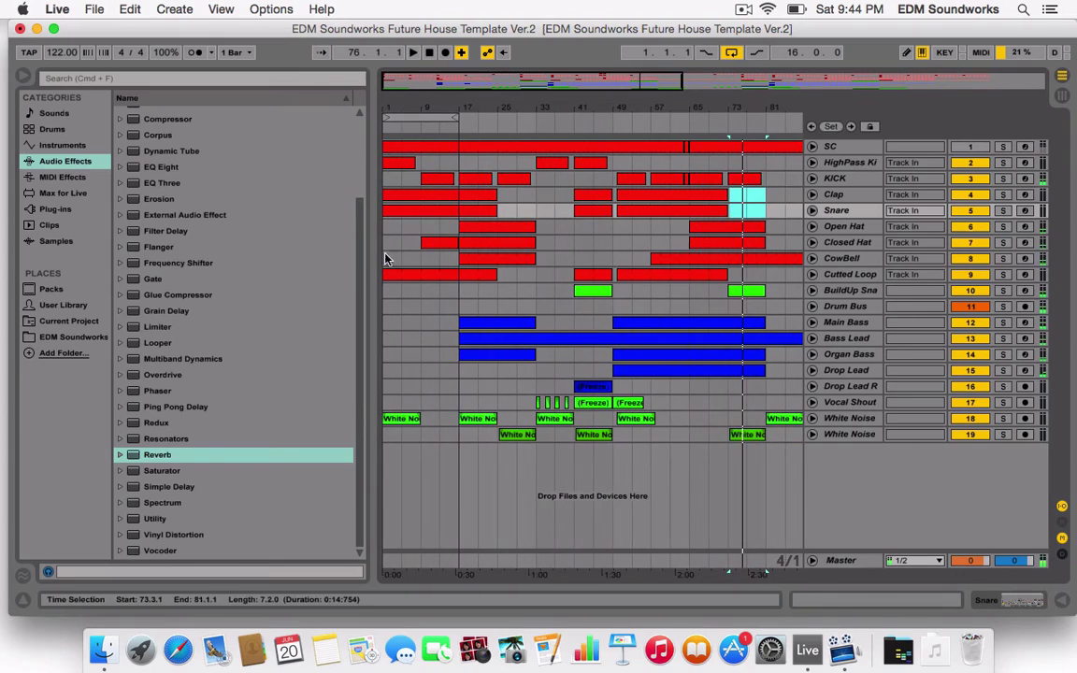
# - Play the arrangement from bar 1, then audition the CowBell clip from bar 17 in solo and unsolo it
pyautogui.click(383, 259)
pyautogui.press('space')
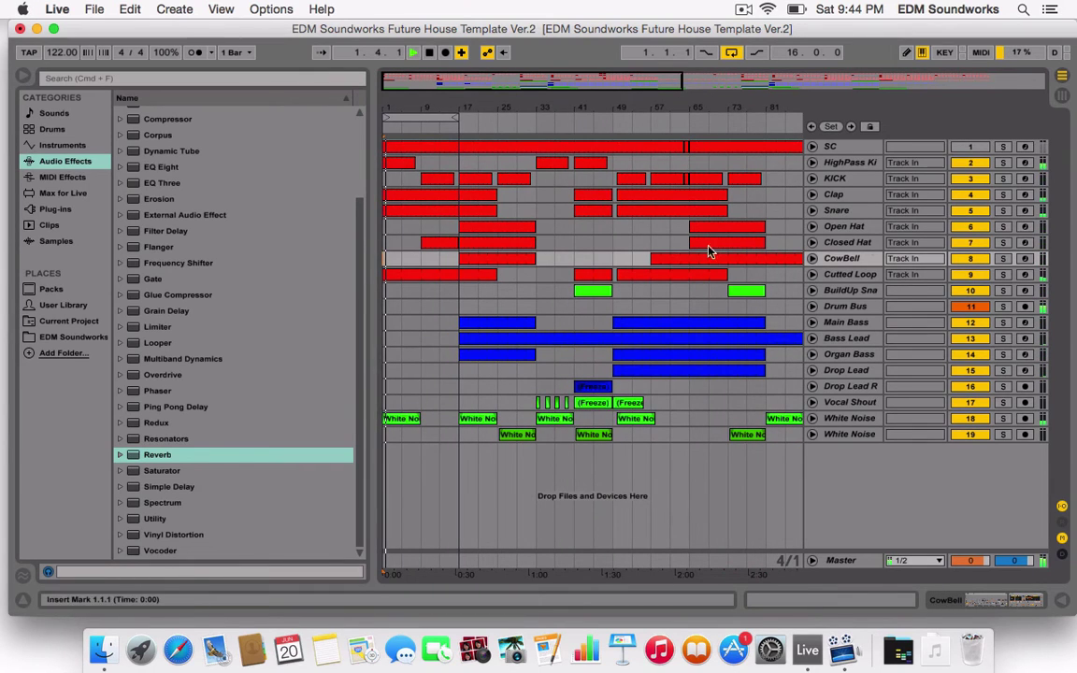
pyautogui.click(1004, 260)
pyautogui.click(466, 261)
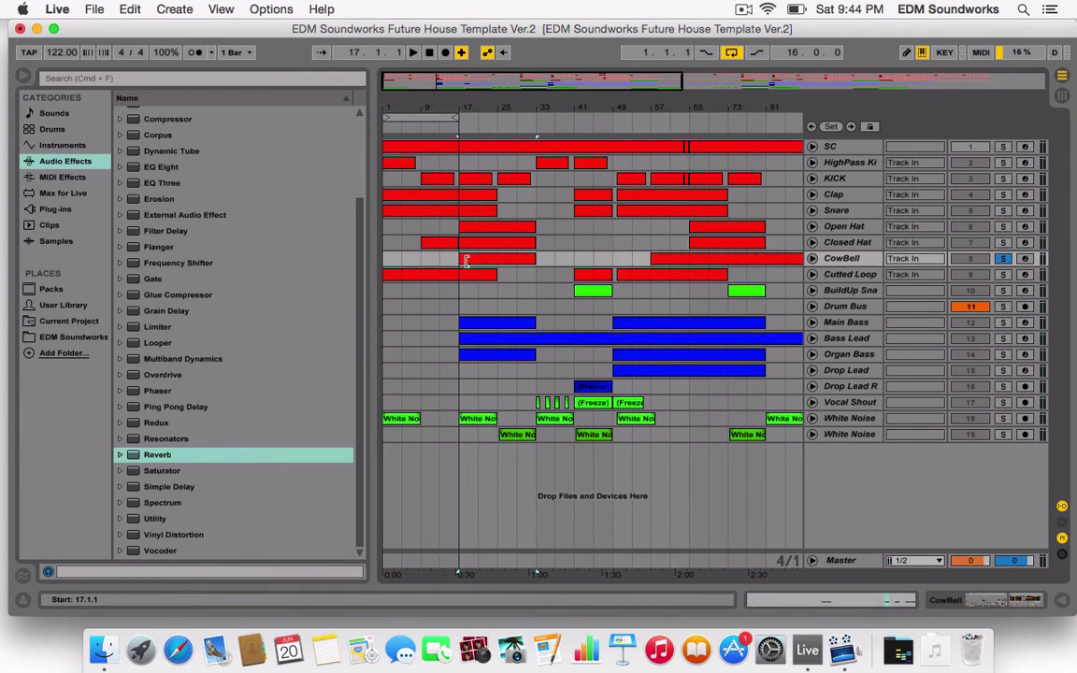
pyautogui.keyDown('shift'); pyautogui.click(537, 254); pyautogui.keyUp('shift')
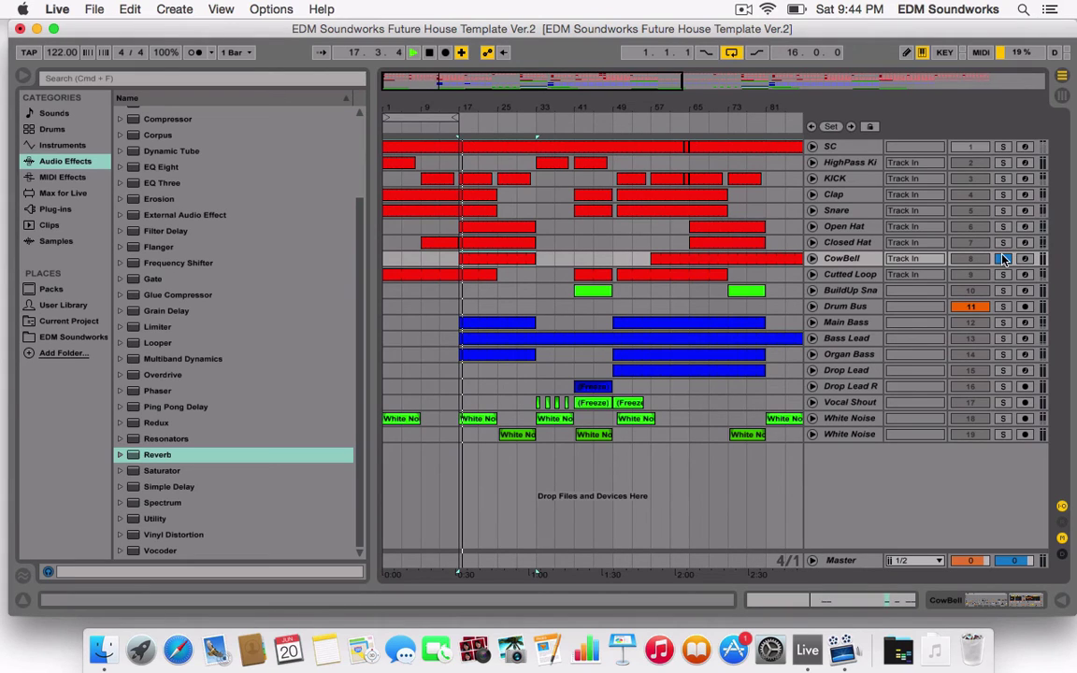
pyautogui.click(1003, 258)
# - Delete all notes from the CowBell clip at bar 17 and place the insert mark at 1.2.1
pyautogui.doubleClick(528, 257)
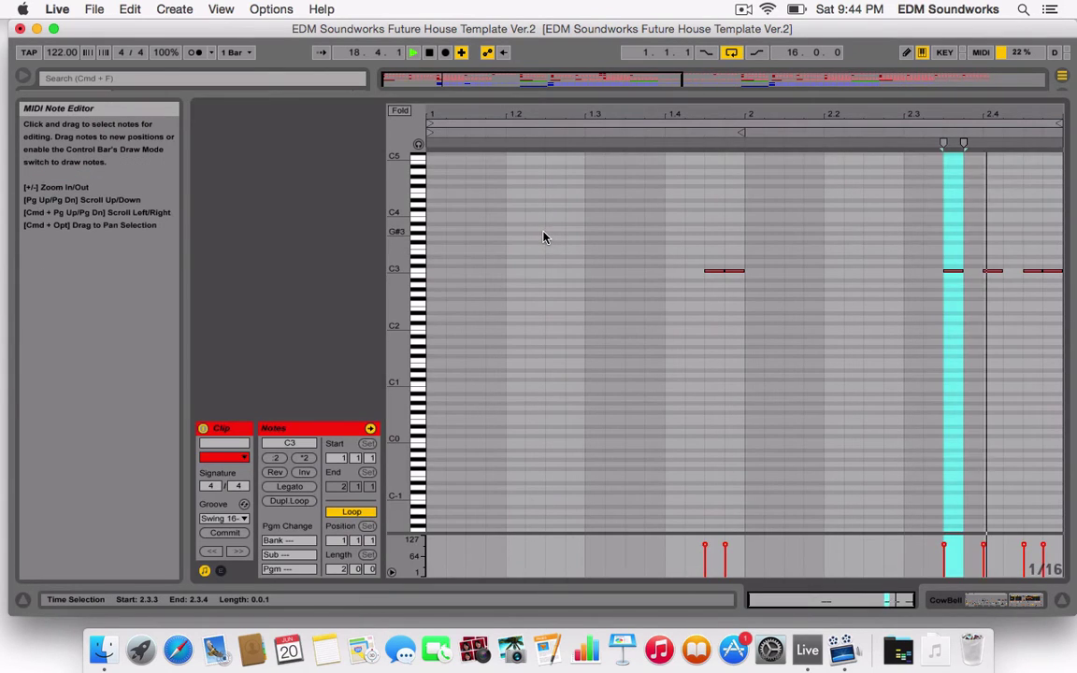
pyautogui.press('super+a')
pyautogui.press('Delete')
pyautogui.click(503, 274)
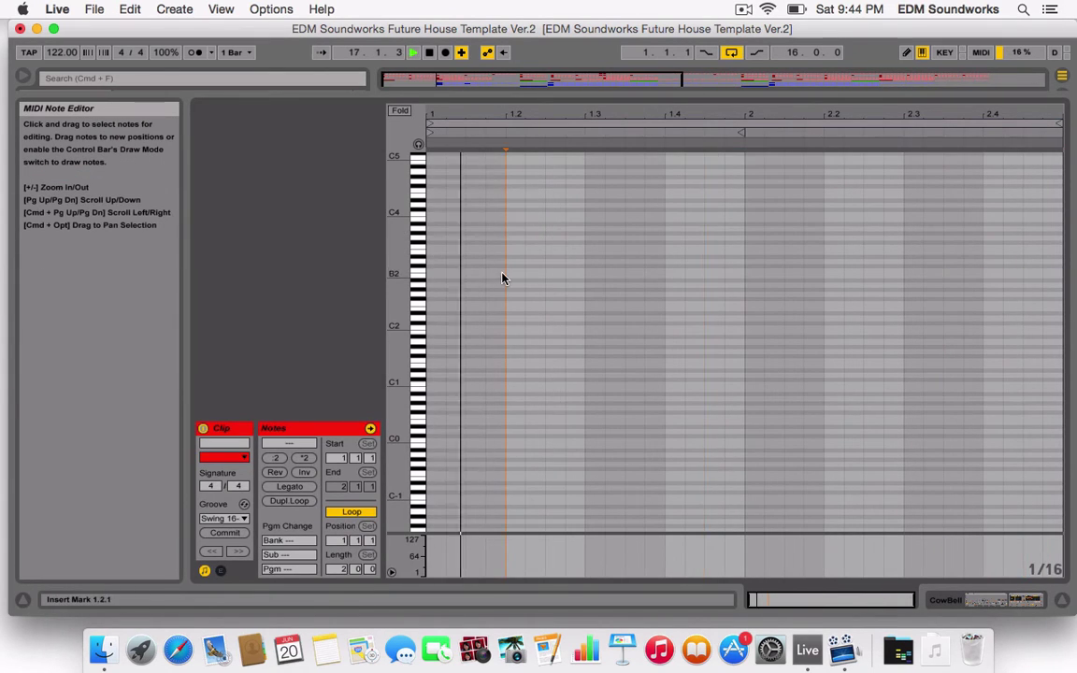
# - Draw sixteenth-length C3 notes at 1.1.4, 1.2.4, 1.3.3 and 1.4.1 in the CowBell clip
pyautogui.doubleClick(498, 272)
pyautogui.click(565, 277)
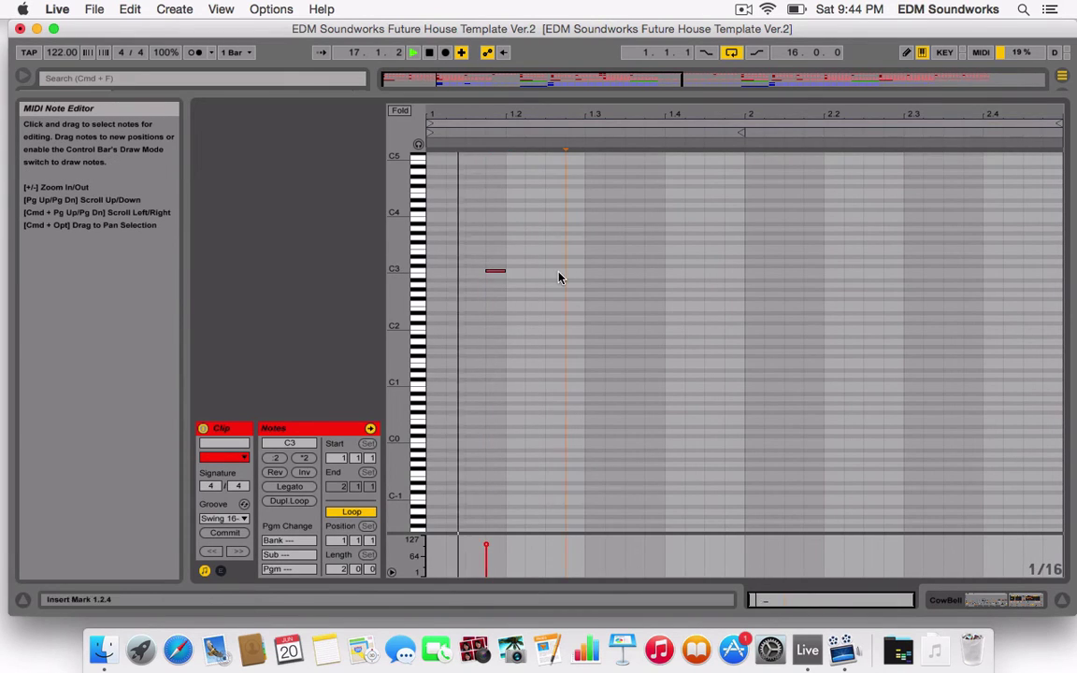
pyautogui.doubleClick(561, 277)
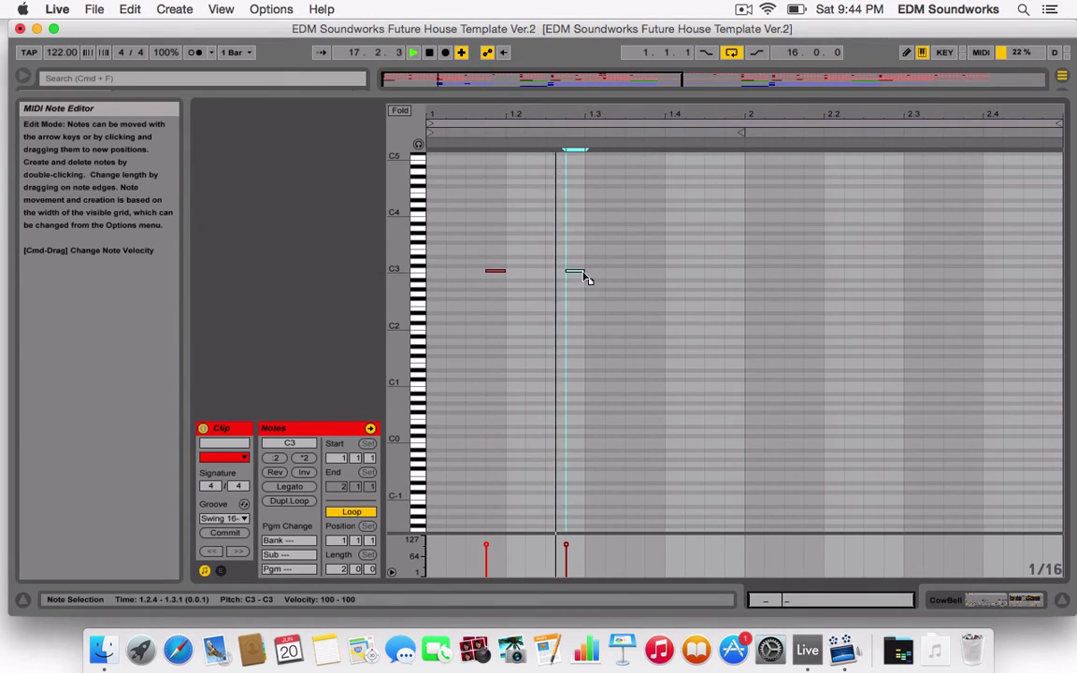
pyautogui.doubleClick(635, 271)
pyautogui.press('super+1')
pyautogui.doubleClick(665, 271)
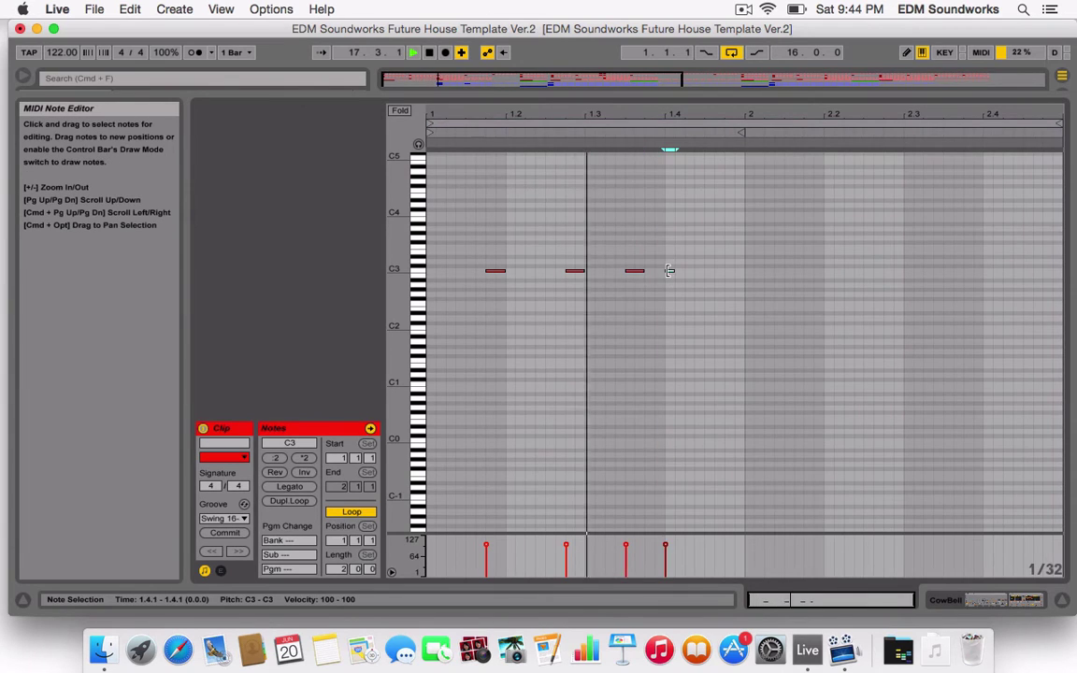
pyautogui.press('super+2')
pyautogui.moveTo(669, 271); pyautogui.dragTo(673, 272)
# - Try C3 notes at 1.4.2+ and 1.4.4 on a 1/32 grid and play the pattern
pyautogui.press('super+1')
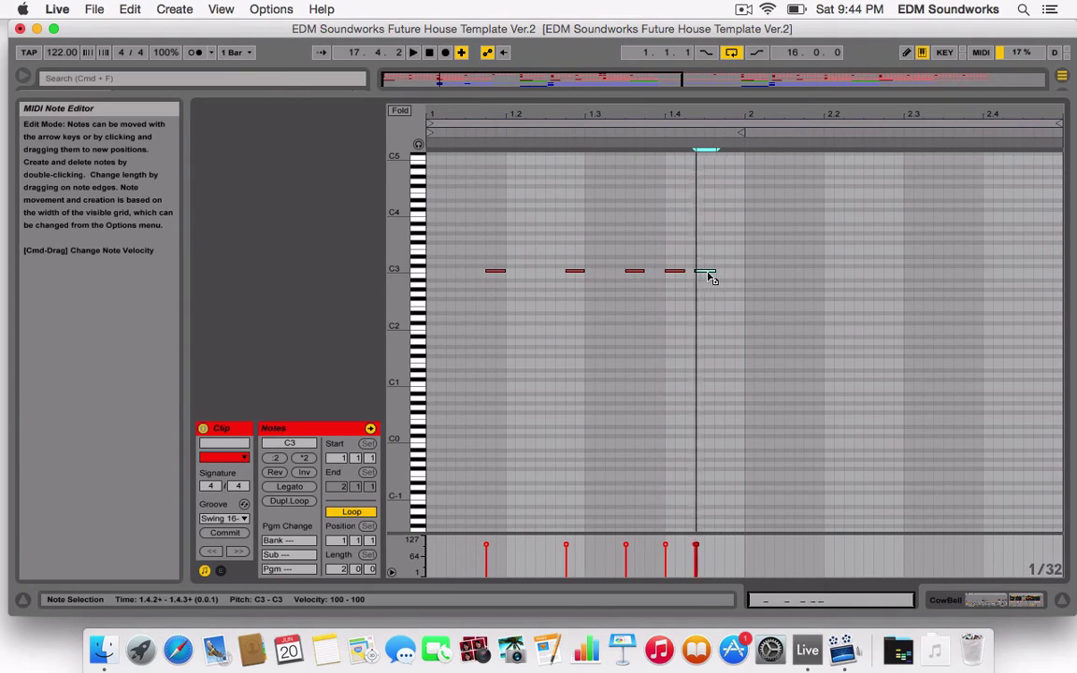
pyautogui.press('super+d')
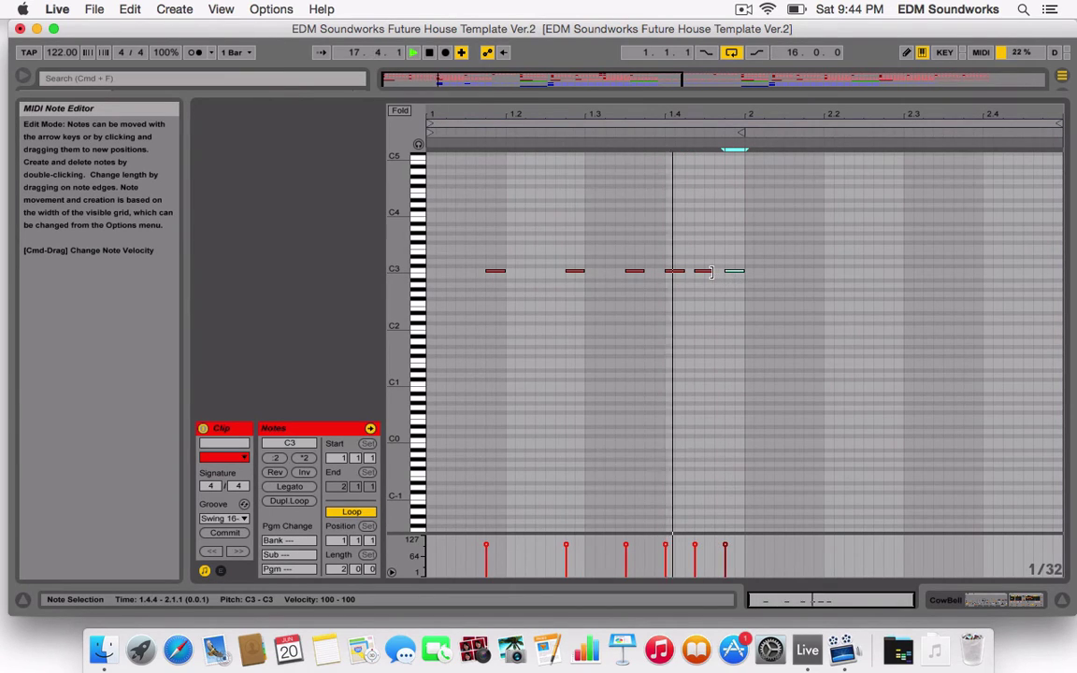
pyautogui.press('space')
# - Try eighth-triplet C3 notes at 1.4.2 and 1.4.3, play them, and delete both
pyautogui.press('super+2')
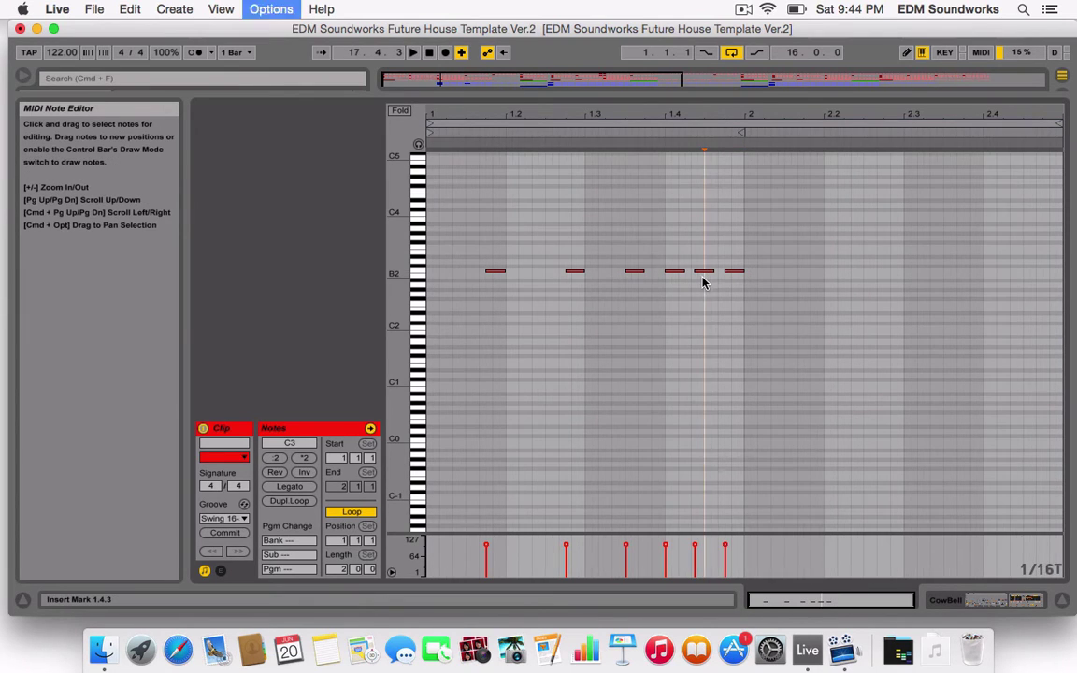
pyautogui.click(703, 272)
pyautogui.doubleClick(703, 273)
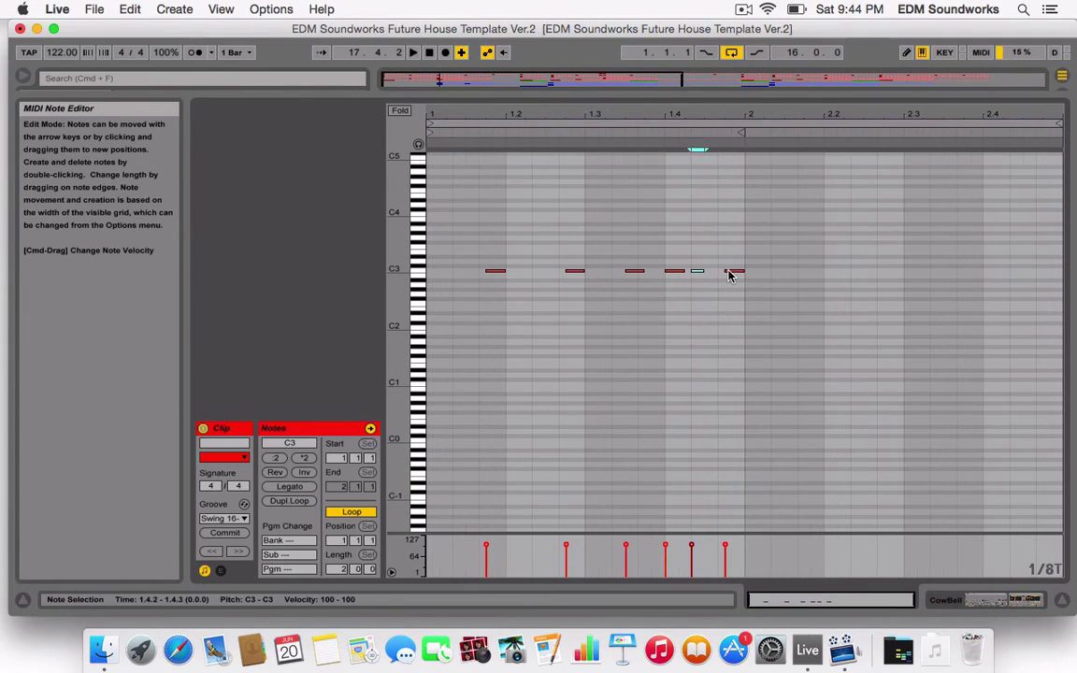
pyautogui.doubleClick(730, 272)
pyautogui.press('super+d')
pyautogui.press('Up')
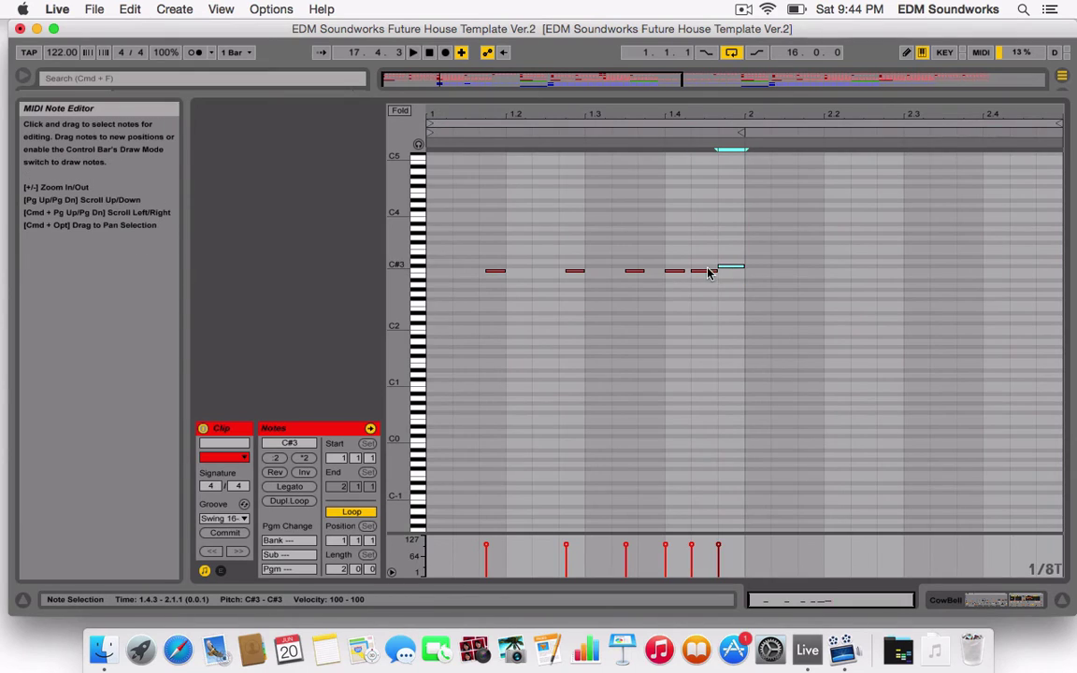
pyautogui.press('Down')
pyautogui.press('space')
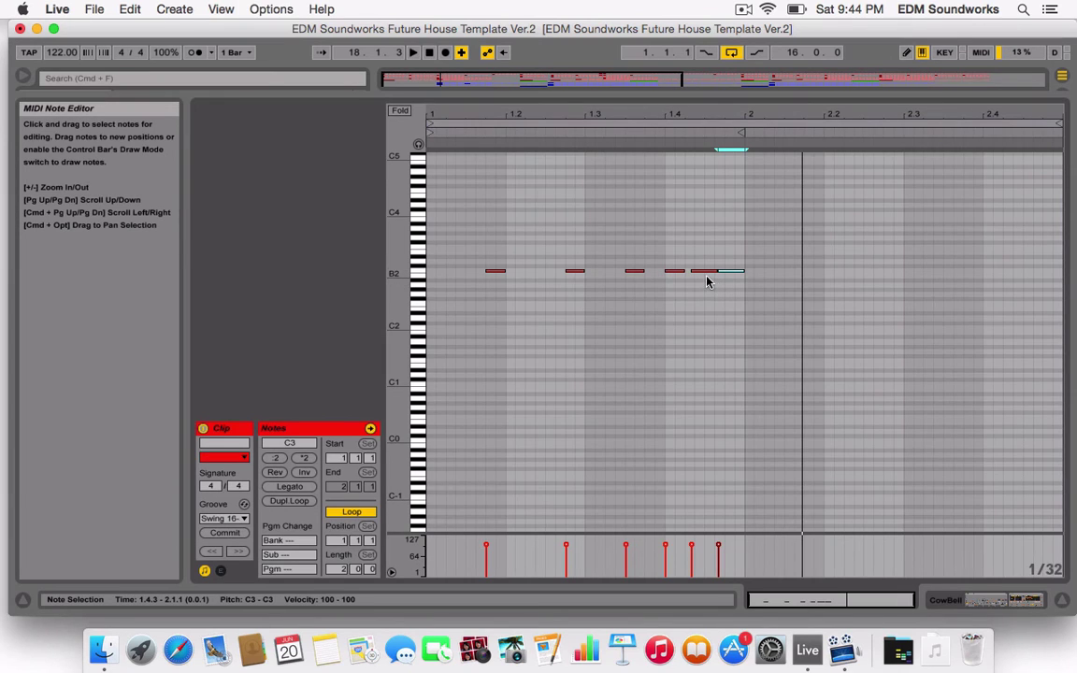
pyautogui.moveTo(706, 281); pyautogui.dragTo(764, 216)
pyautogui.press('Delete')
# - Fill the rest of beat 4 with sixteenth C3 notes at 1.4.2, 1.4.3 and 1.4.4 and play the pattern
pyautogui.click(696, 279)
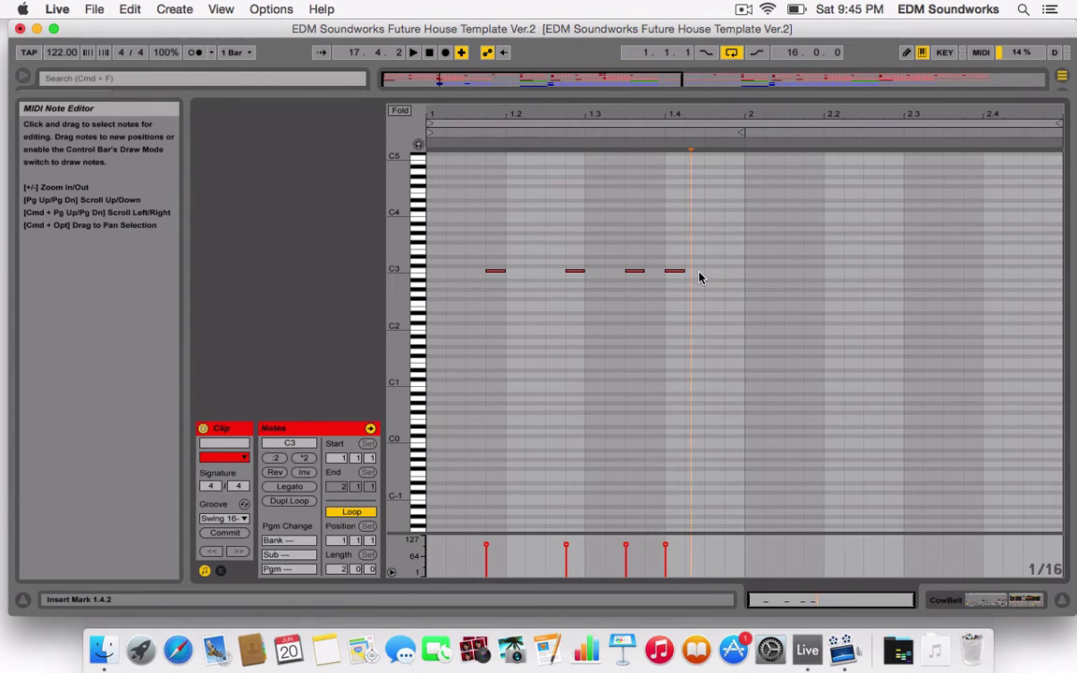
pyautogui.press('space')
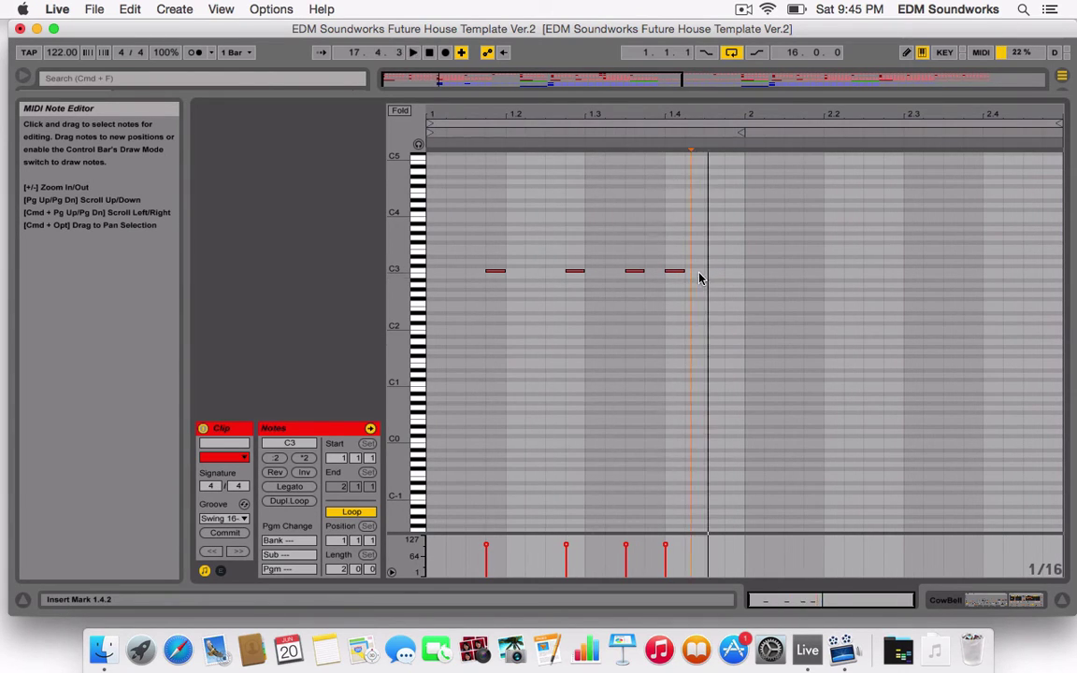
pyautogui.press('super+v')
pyautogui.click(636, 133)
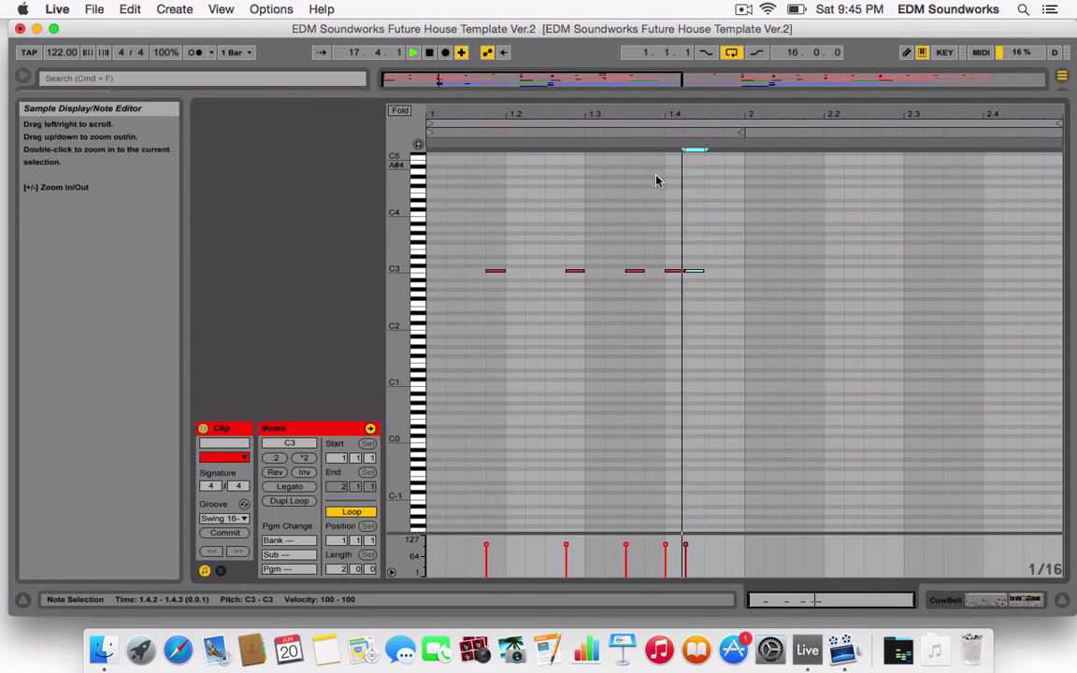
pyautogui.press('space')
pyautogui.press('Delete')
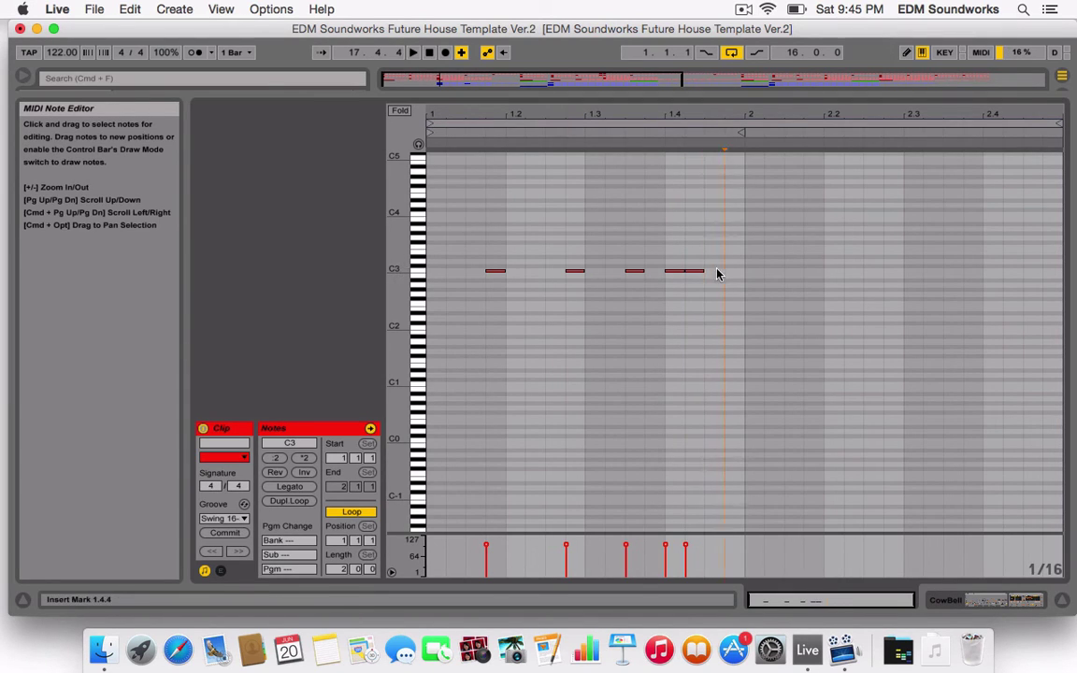
pyautogui.press('space')
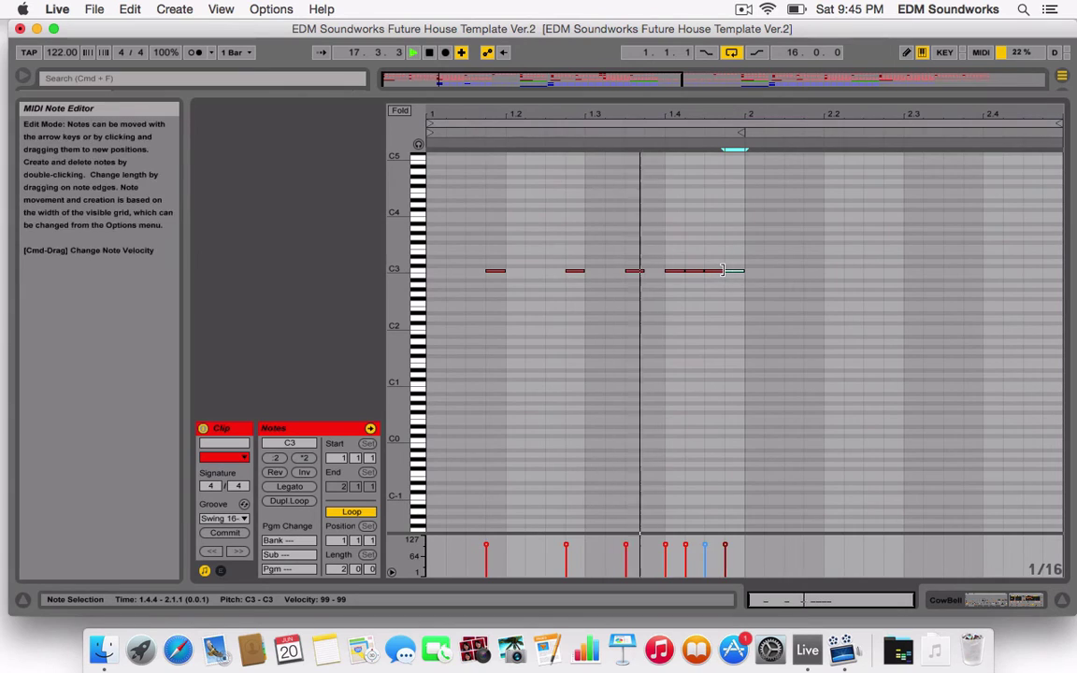
pyautogui.press('space')
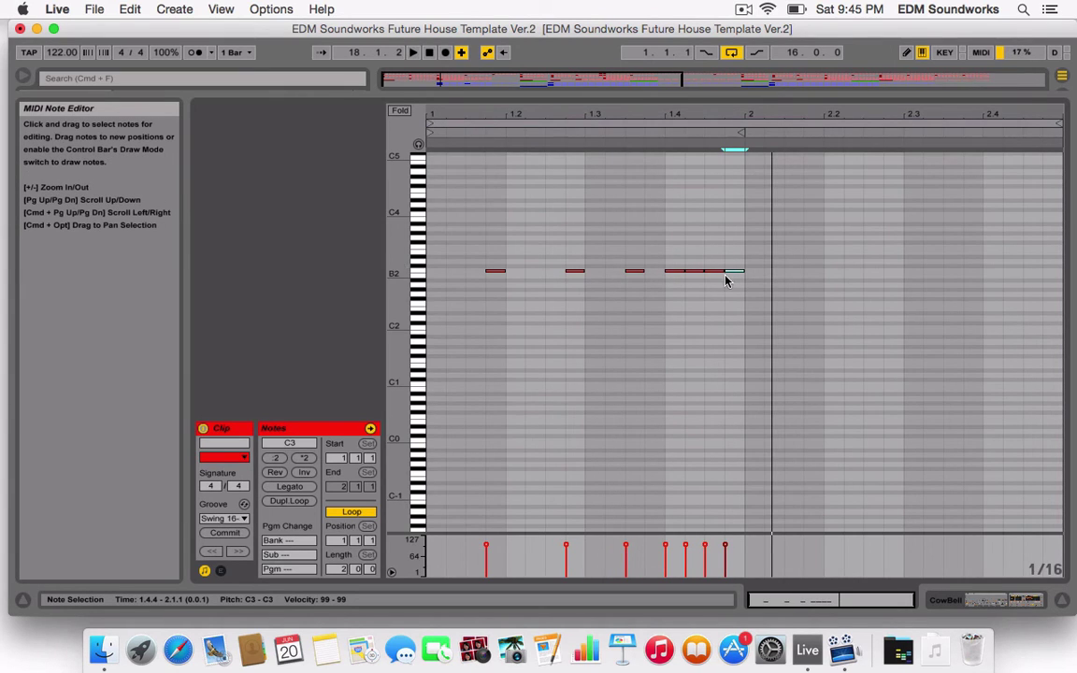
pyautogui.press('space')
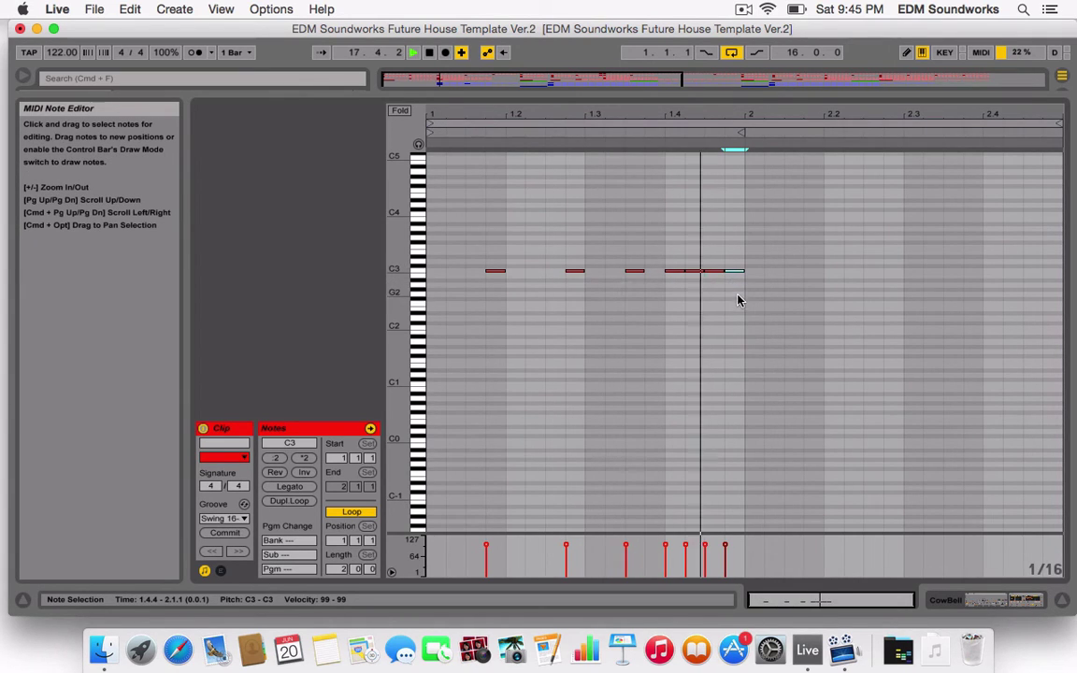
pyautogui.press('space')
# - Add C3 notes at 2.3.1, 2.3.4 and 2.4.3, play the cowbell pattern and return to the arrangement
pyautogui.click(915, 275)
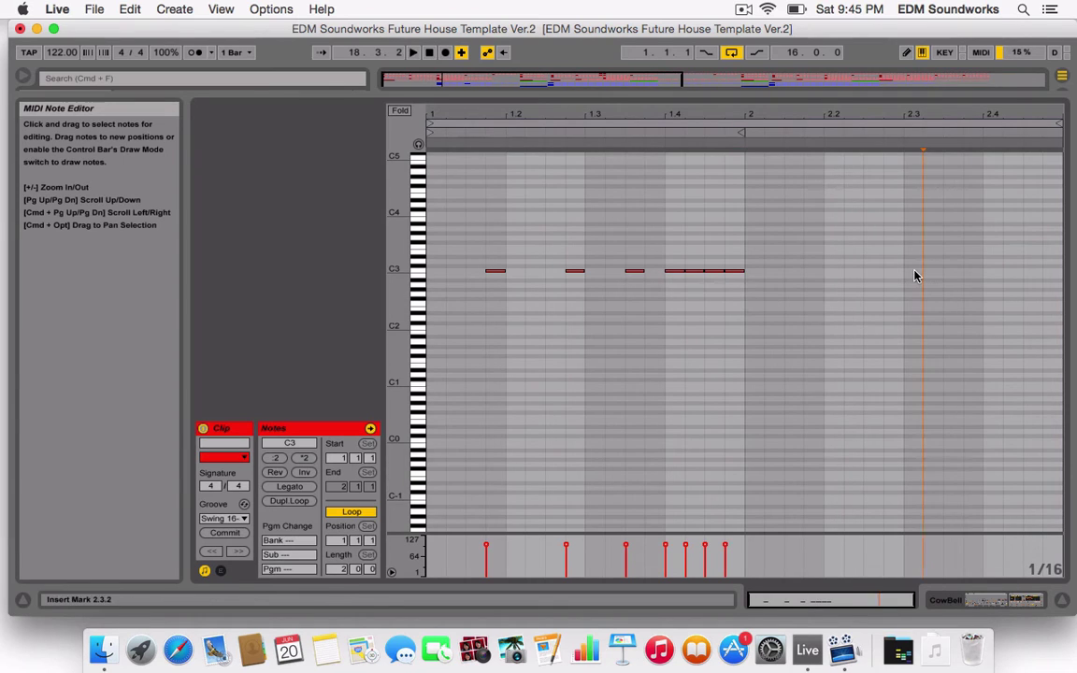
pyautogui.press('space')
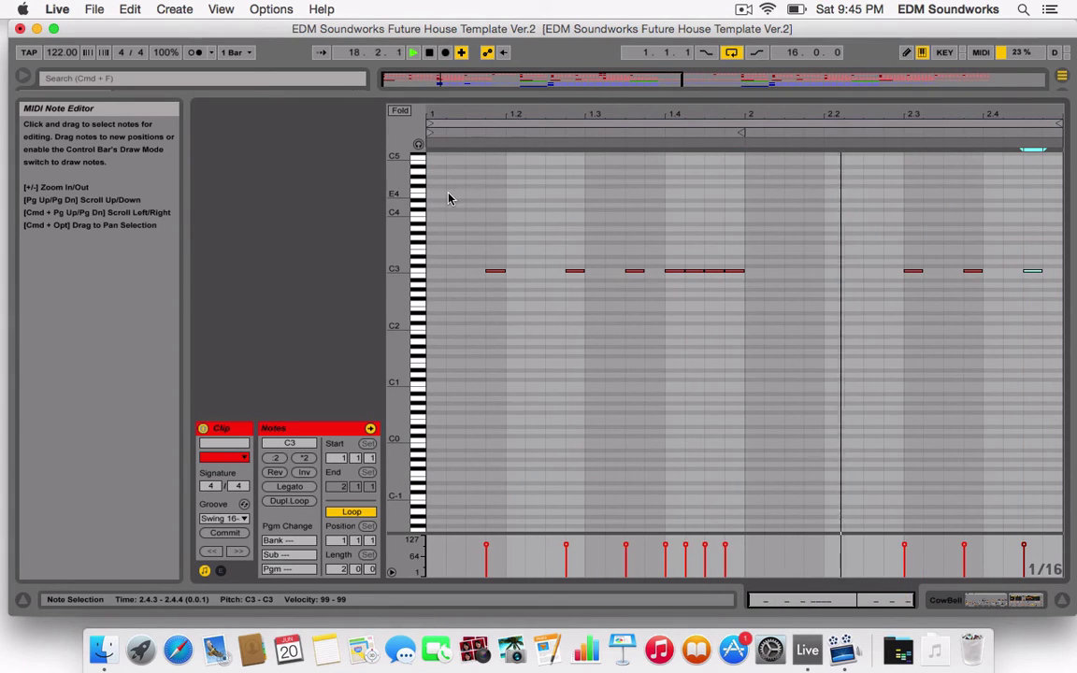
pyautogui.doubleClick(600, 98)
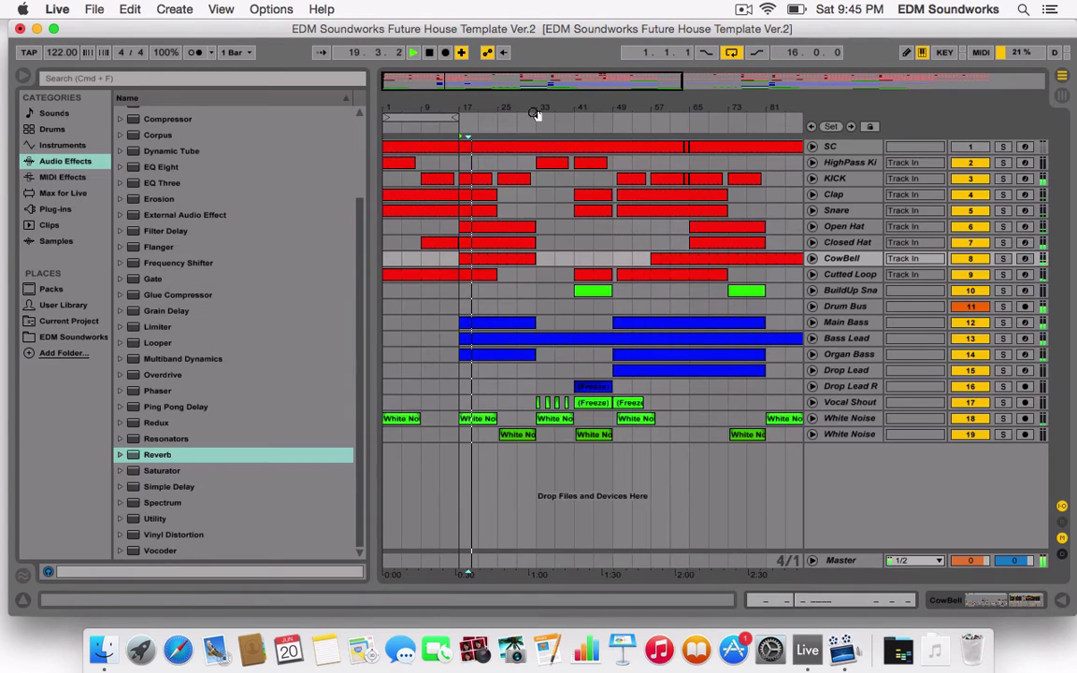
# - Try ending the CowBell clip from bar 57 at bar 73 and extending the one from bar 121 to bar 177
pyautogui.click(496, 259)
pyautogui.moveTo(508, 110); pyautogui.dragTo(503, 70)
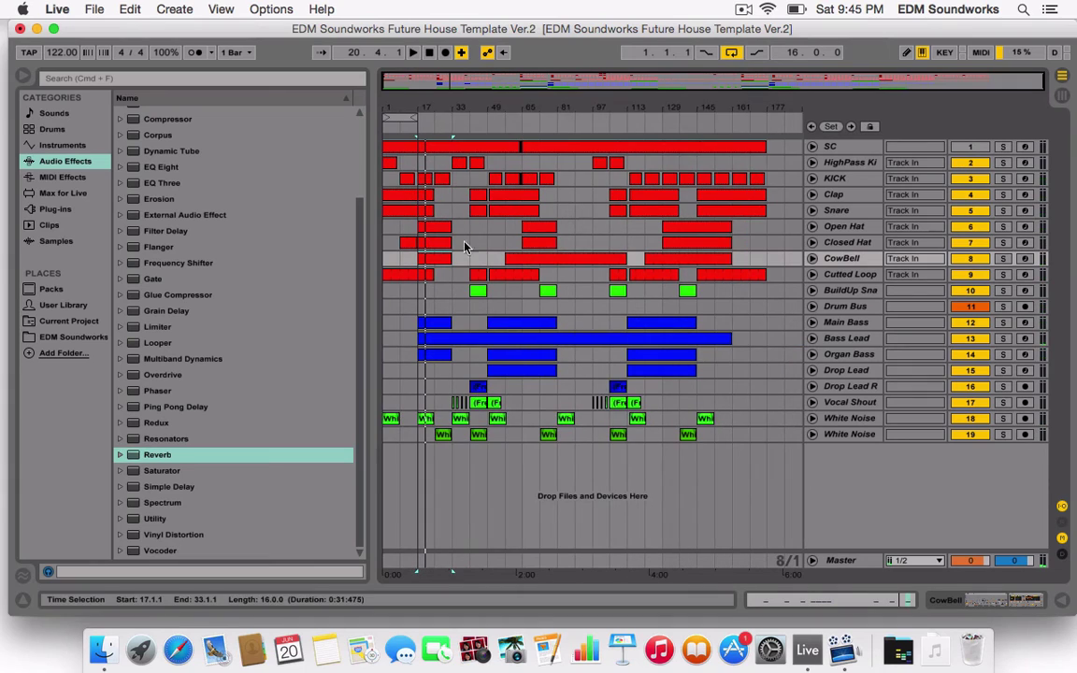
pyautogui.click(537, 263)
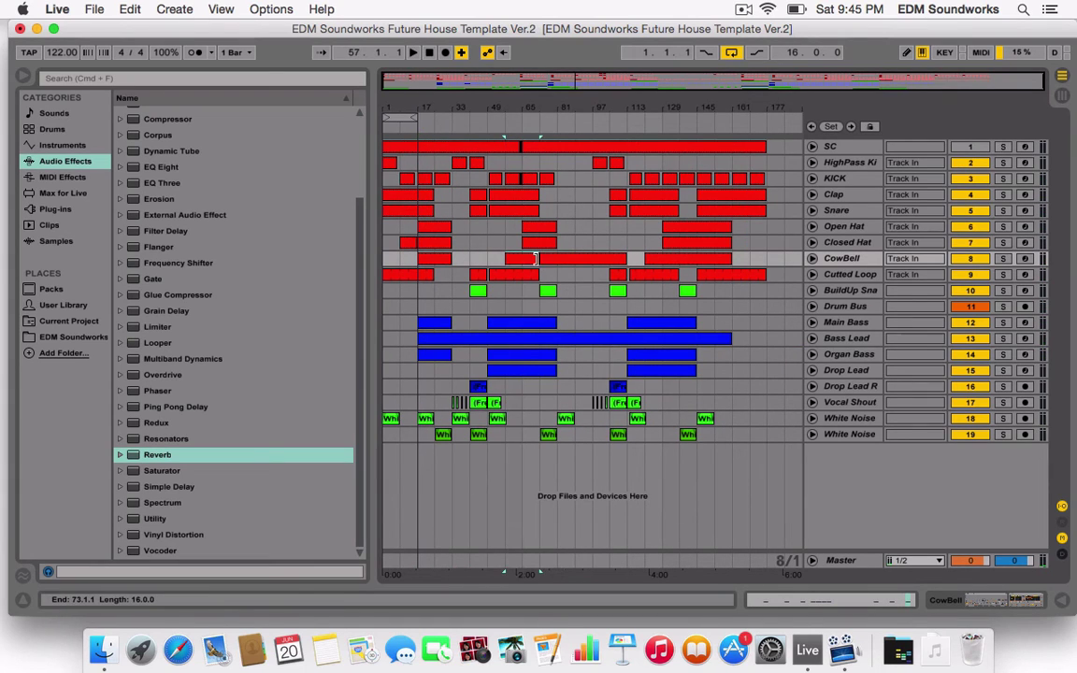
pyautogui.moveTo(536, 259); pyautogui.dragTo(761, 255)
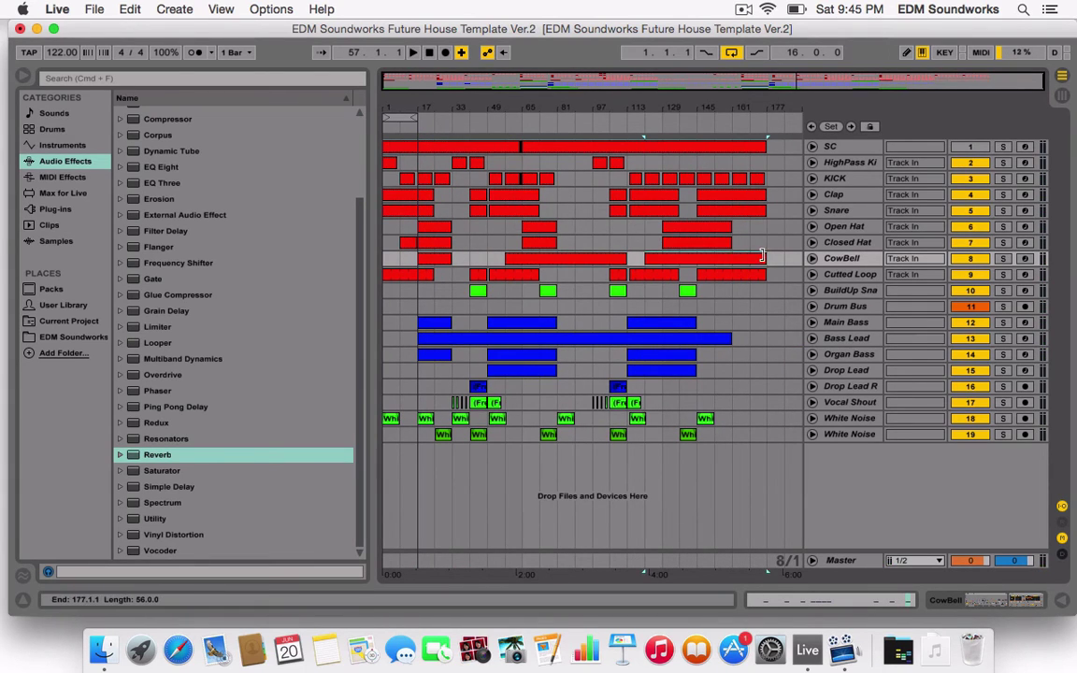
# - Play the arrangement from bar 121 and check the CowBell track through the second drop
pyautogui.press('space')
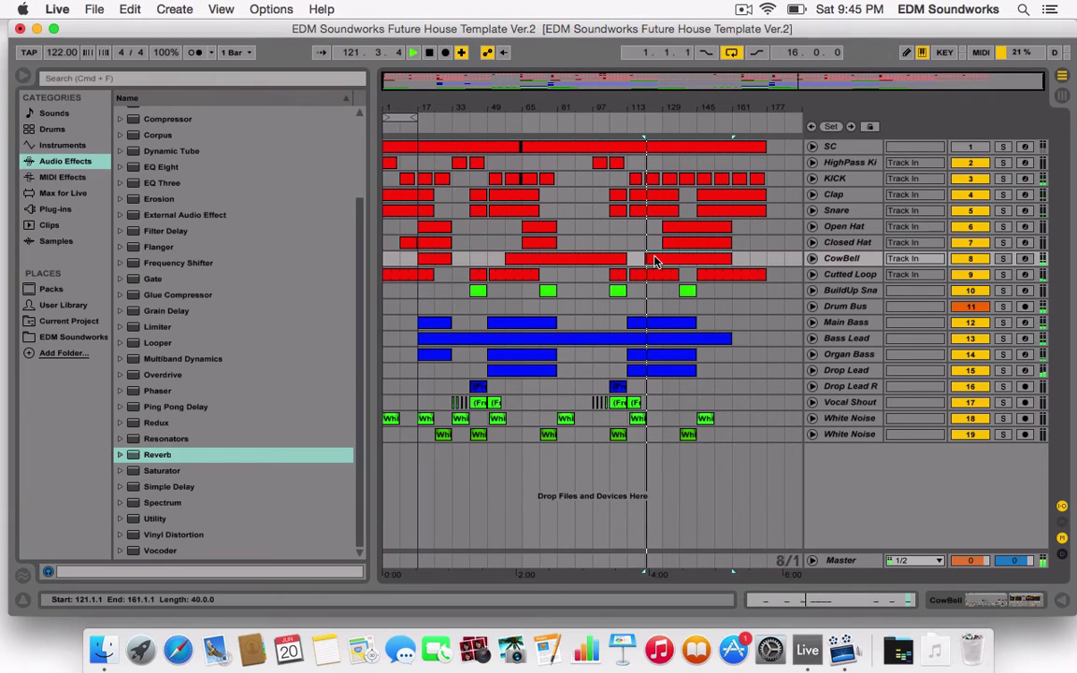
pyautogui.moveTo(686, 85); pyautogui.dragTo(824, 131)
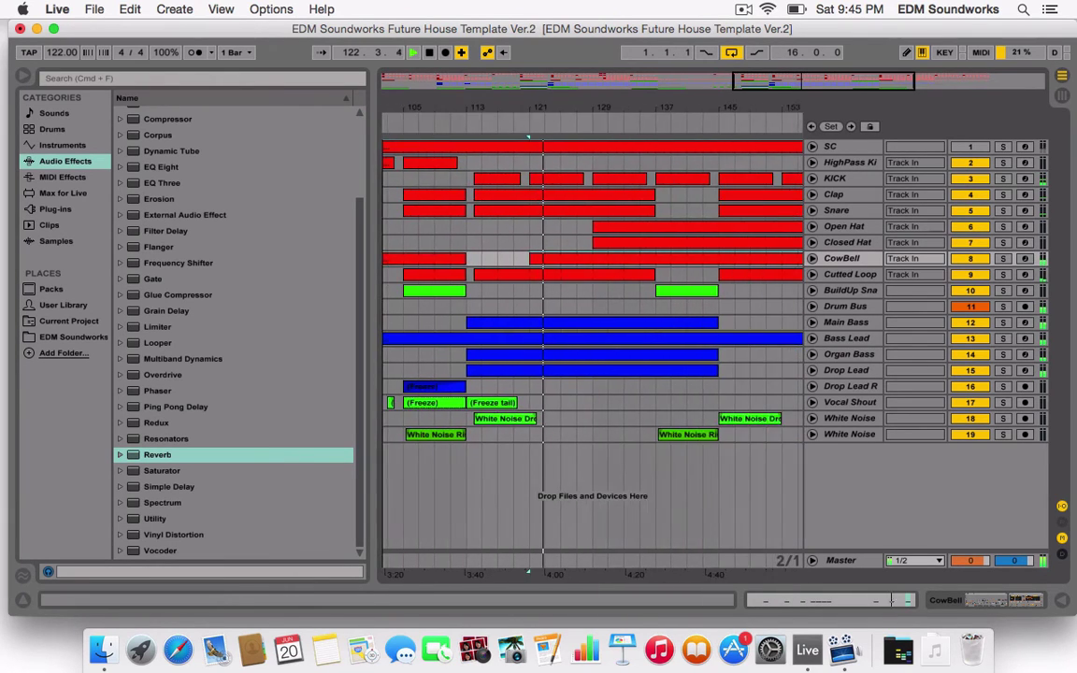
pyautogui.moveTo(690, 130); pyautogui.dragTo(745, 46)
pyautogui.click(695, 126)
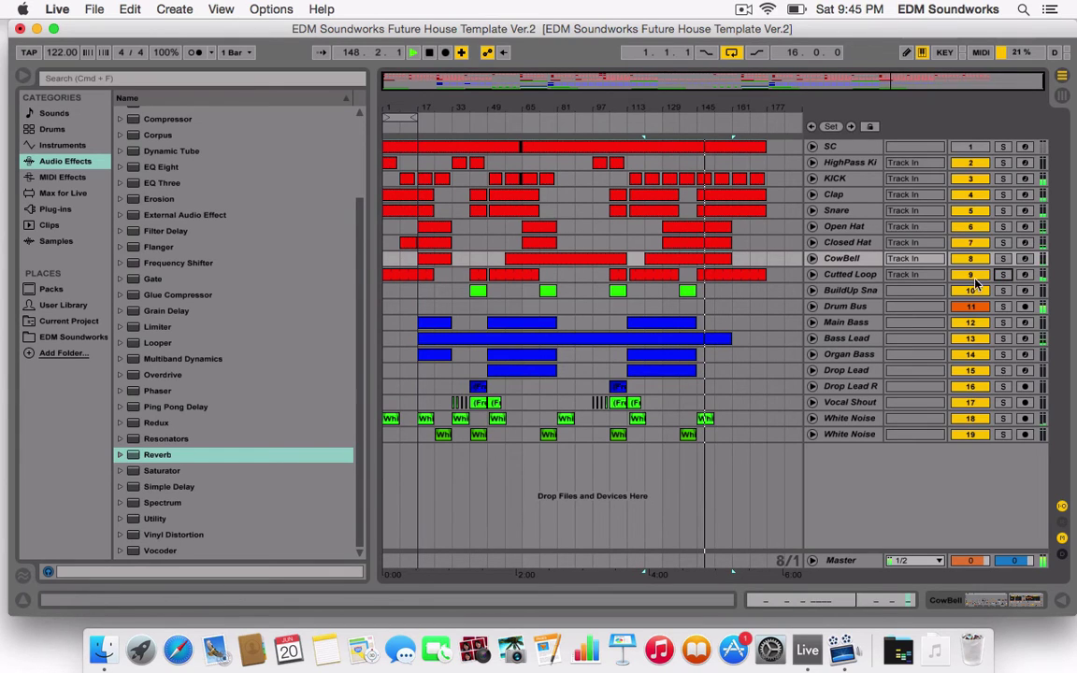
# - Open the Cutted Loop clip at bar 1 and fit its whole four-bar slice pattern in the note editor
pyautogui.click(391, 278)
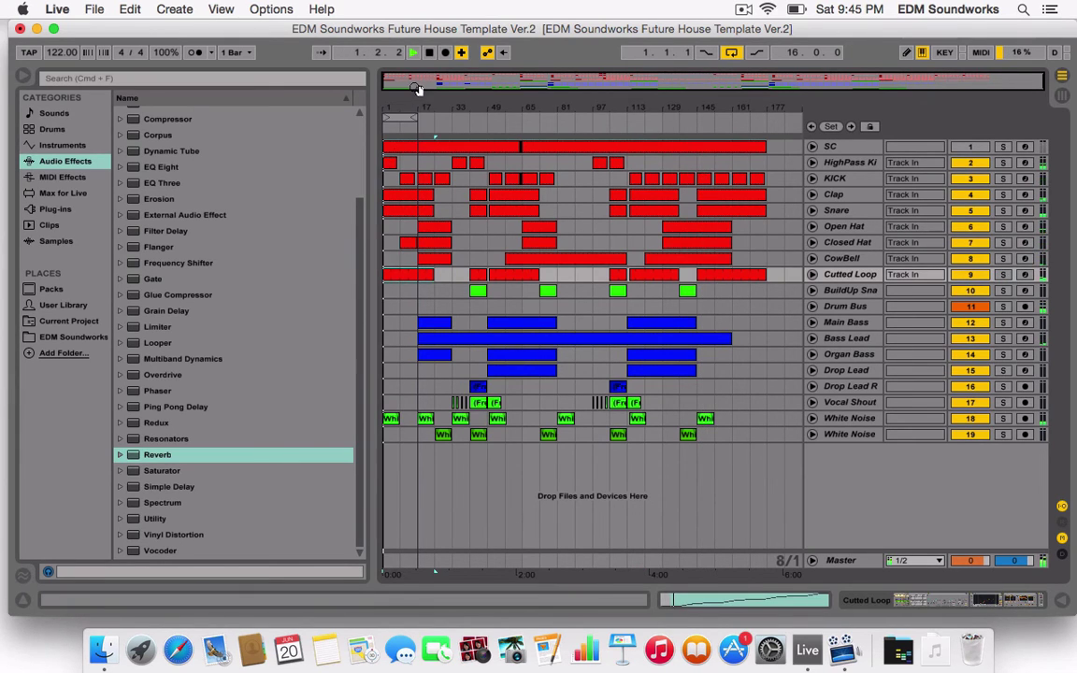
pyautogui.press('z')
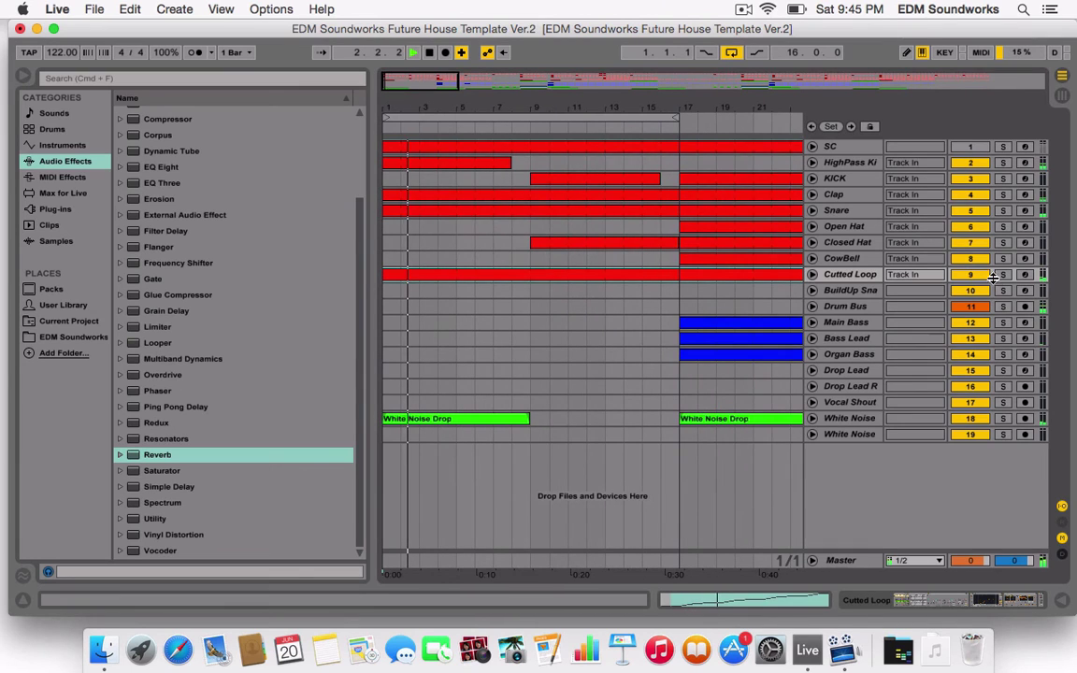
pyautogui.doubleClick(486, 278)
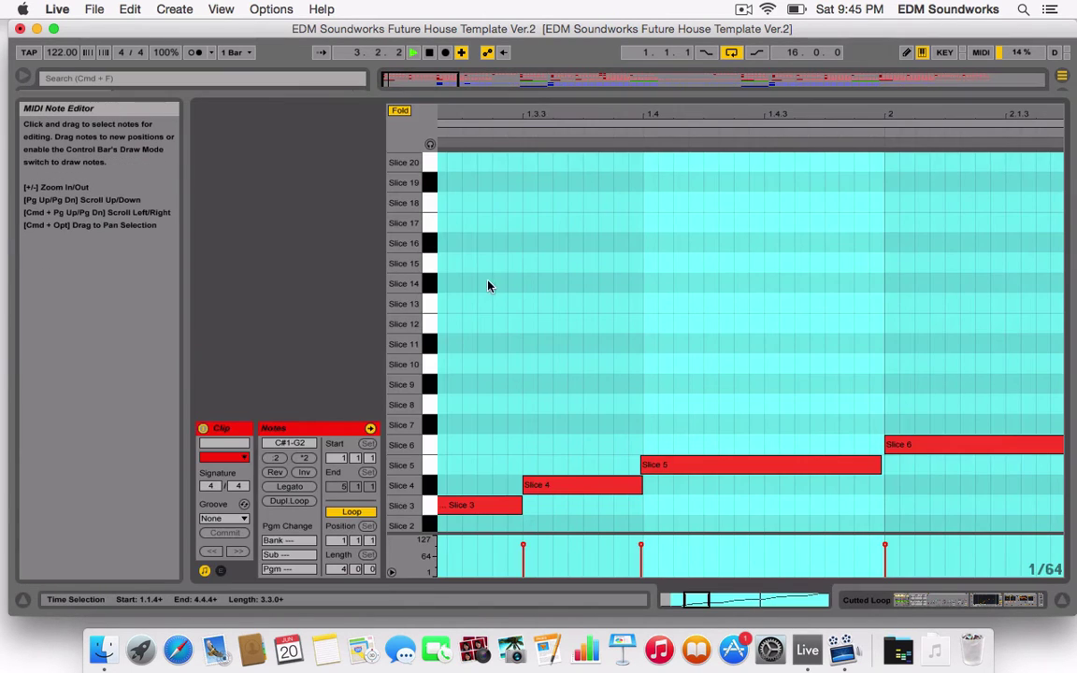
pyautogui.press('z')
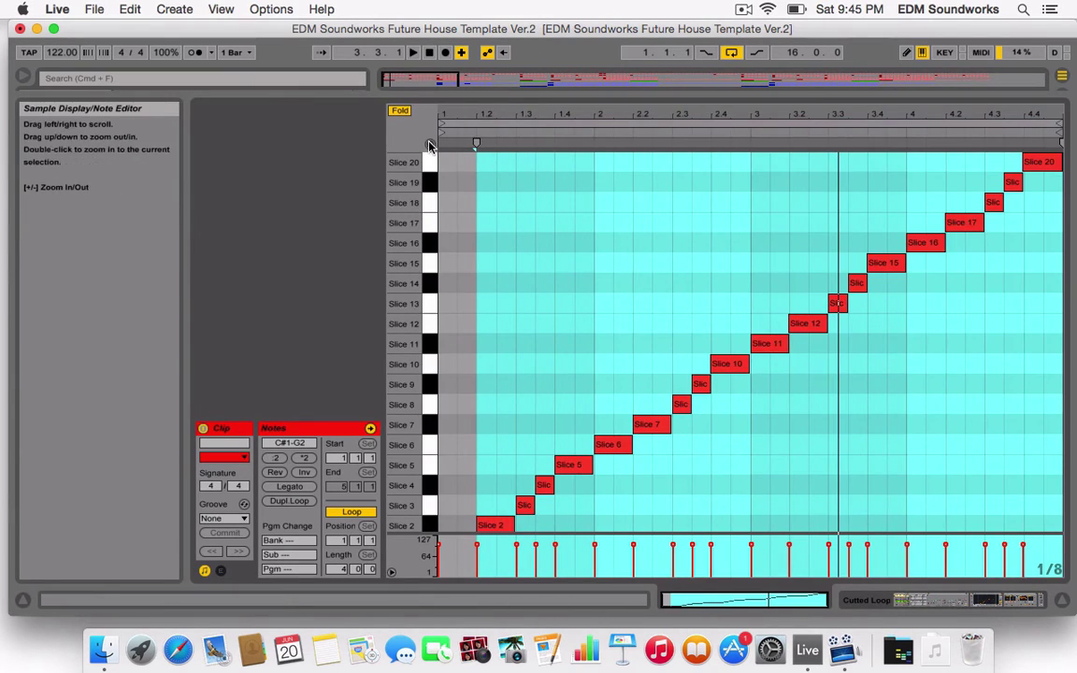
# - Turn on note preview and audition the Cutted Loop's individual slices from Slice 2 to Slice 5
pyautogui.click(428, 502)
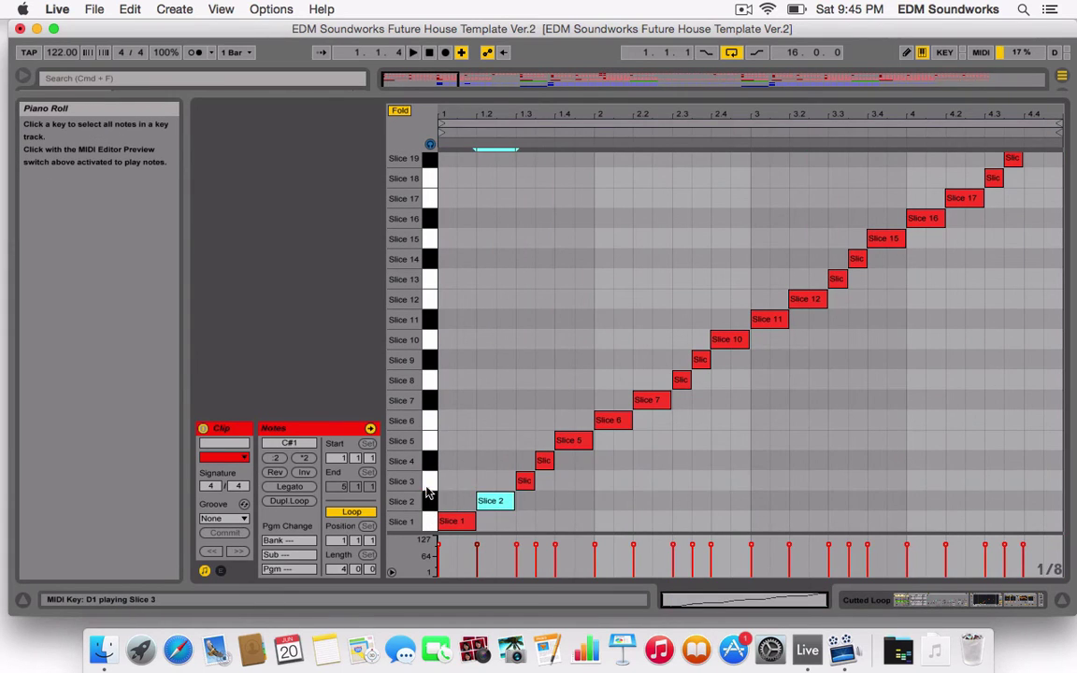
pyautogui.click(426, 464)
pyautogui.click(428, 442)
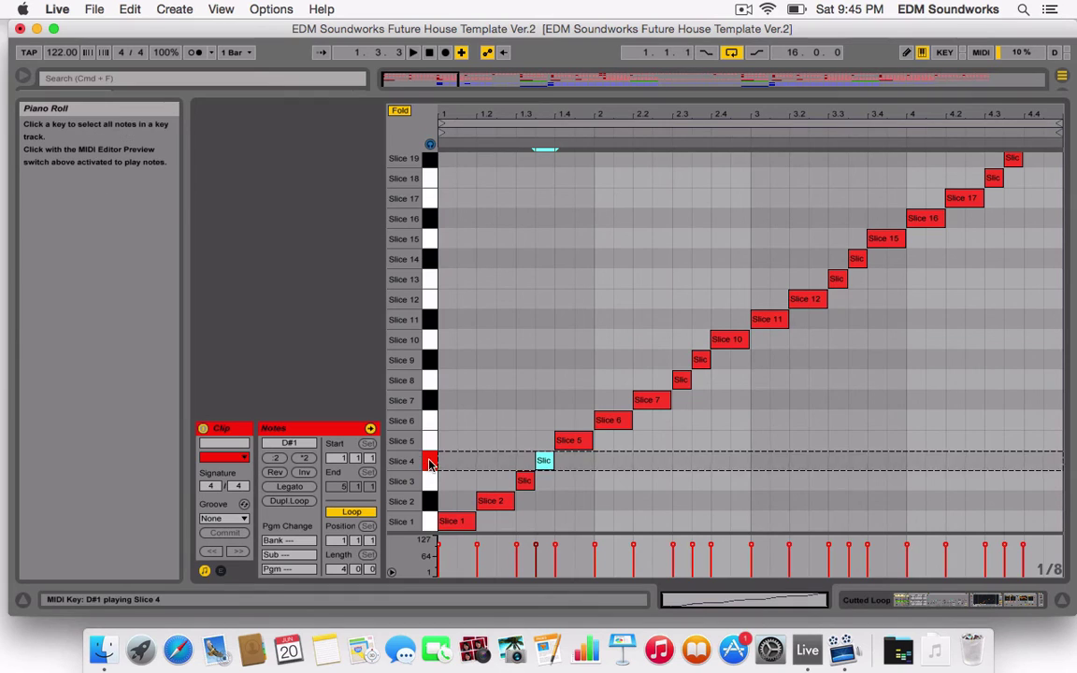
# - Play the intro in the arrangement and select bars 1 to 9 across the CowBell to BuildUp tracks
pyautogui.press('space')
pyautogui.moveTo(715, 92); pyautogui.dragTo(669, 533)
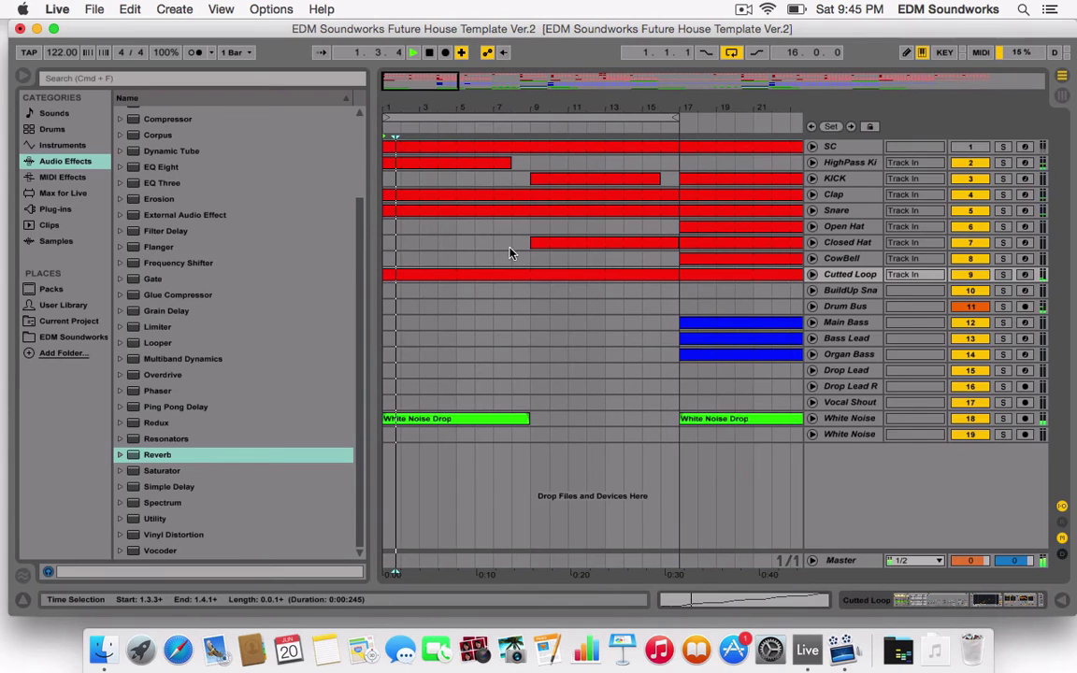
pyautogui.press('space')
pyautogui.moveTo(532, 293); pyautogui.dragTo(349, 263)
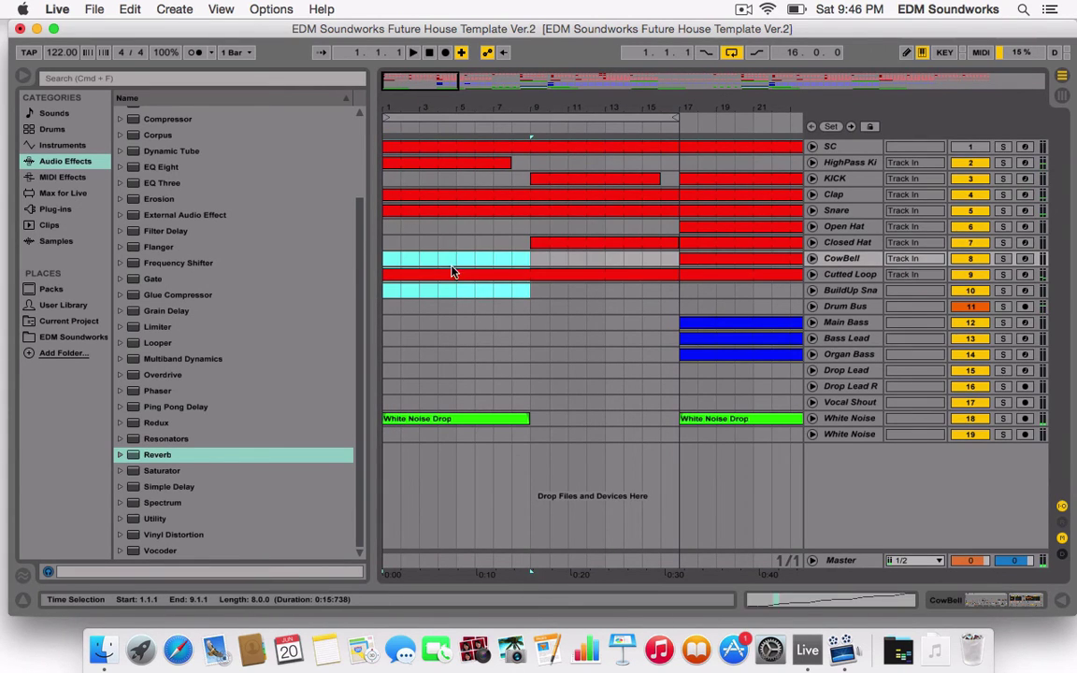
# - Return to the Cutted Loop notes, play them, bring Slice 1 through Slice 20 into view and place the insert mark at 5.1.1
pyautogui.press('Tab')
pyautogui.press('space')
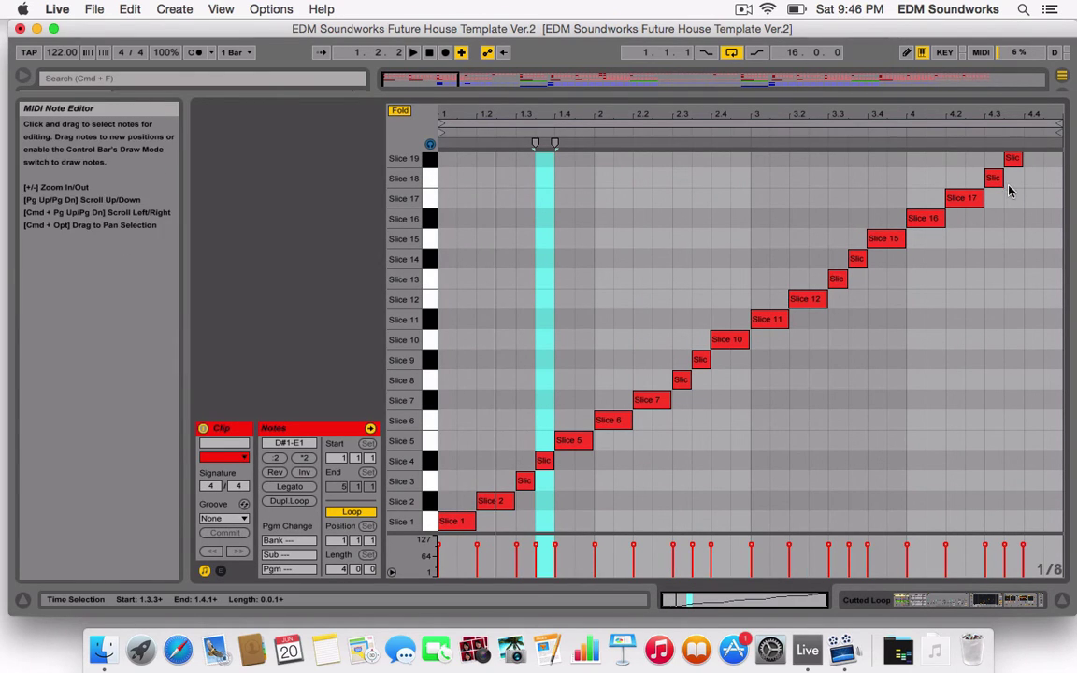
pyautogui.doubleClick(402, 249)
pyautogui.click(1055, 183)
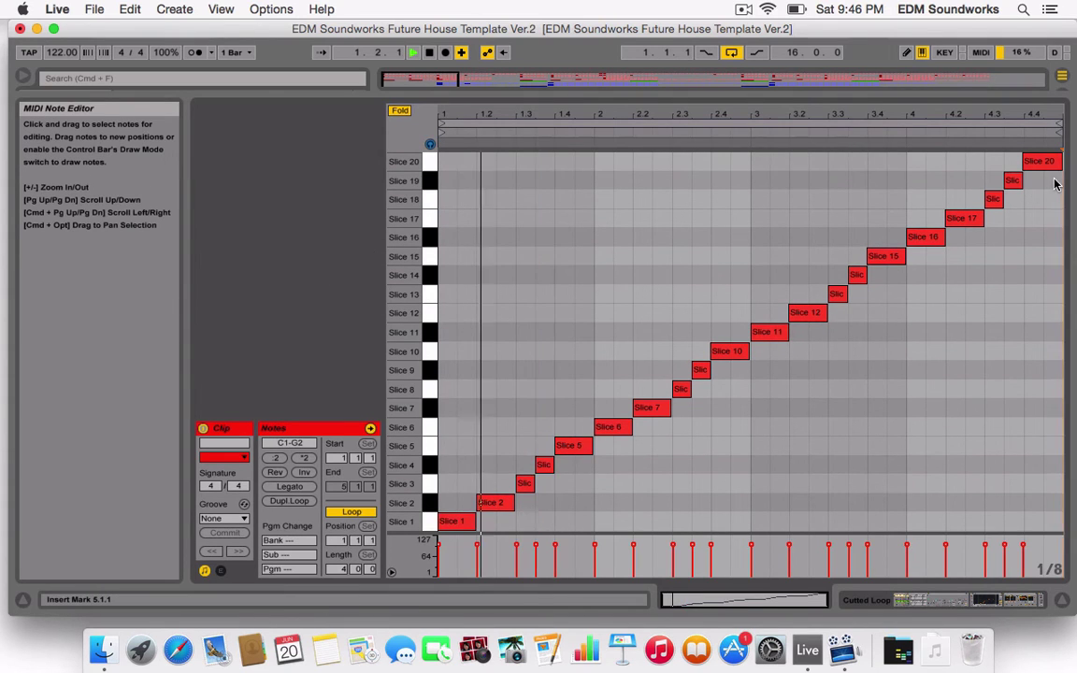
# - Duplicate the Slice 4 note into beat 1.4 as four consecutive repeats on a 1/16 grid and play the pattern
pyautogui.click(543, 465)
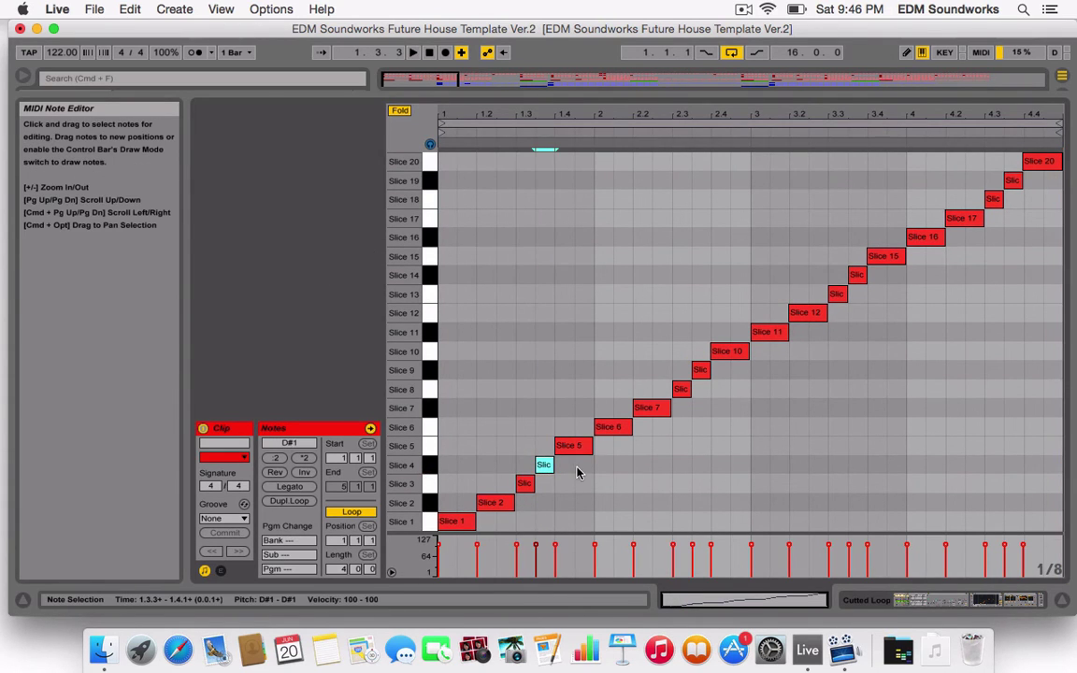
pyautogui.moveTo(543, 465); pyautogui.dragTo(577, 466)
pyautogui.press('space')
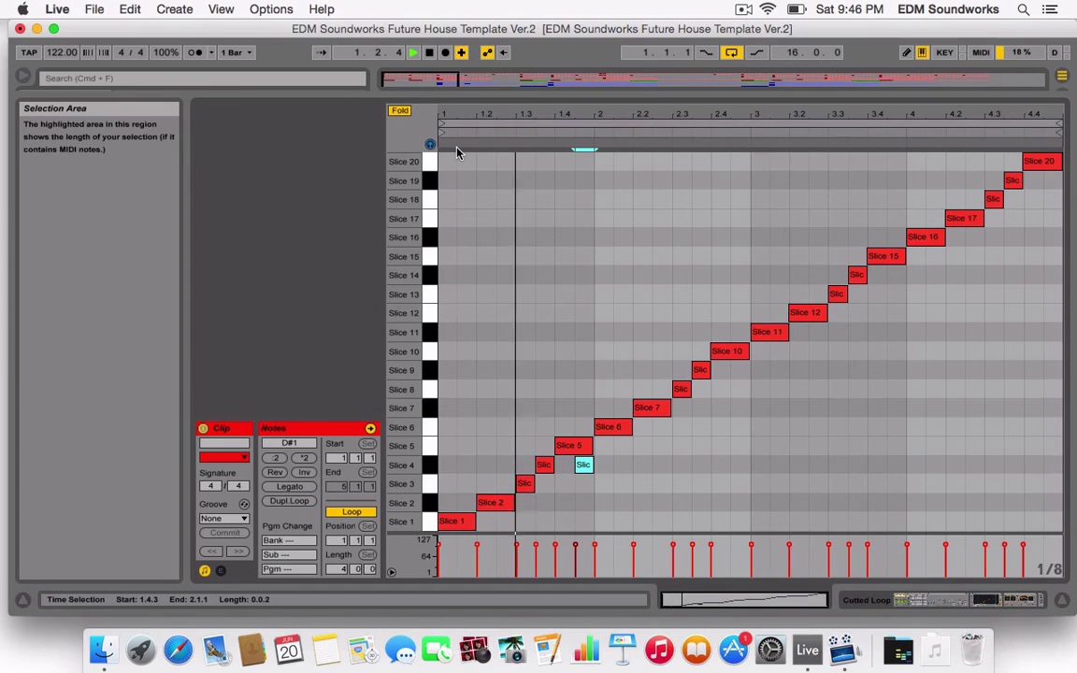
pyautogui.press('space')
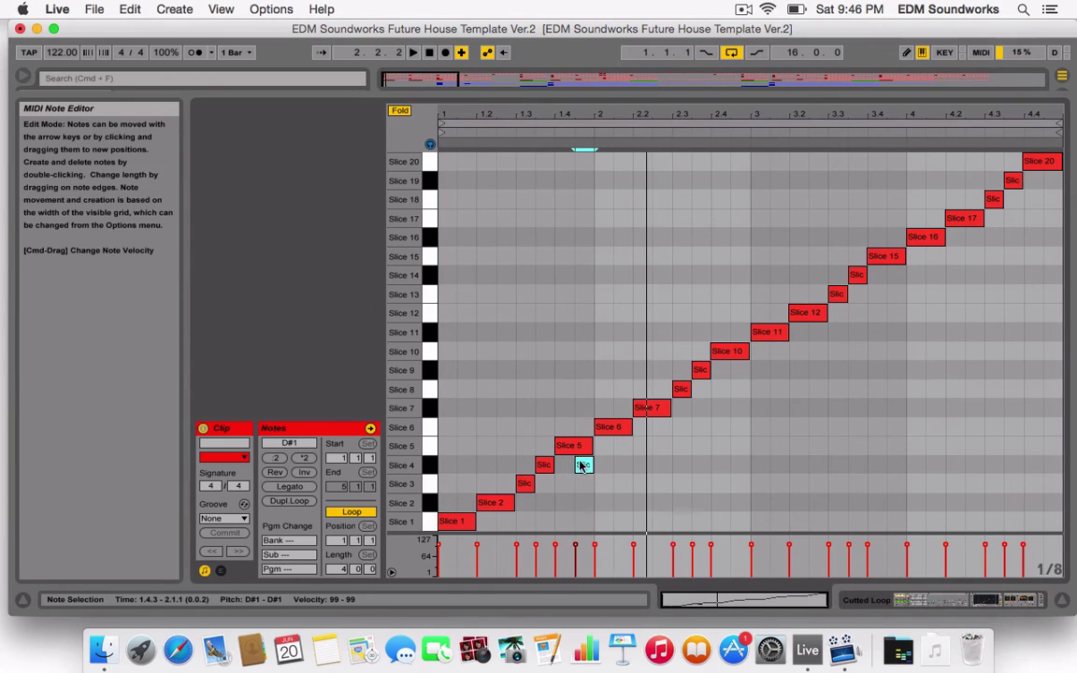
pyautogui.press('super+1')
pyautogui.moveTo(584, 464); pyautogui.dragTo(569, 465)
pyautogui.press('space')
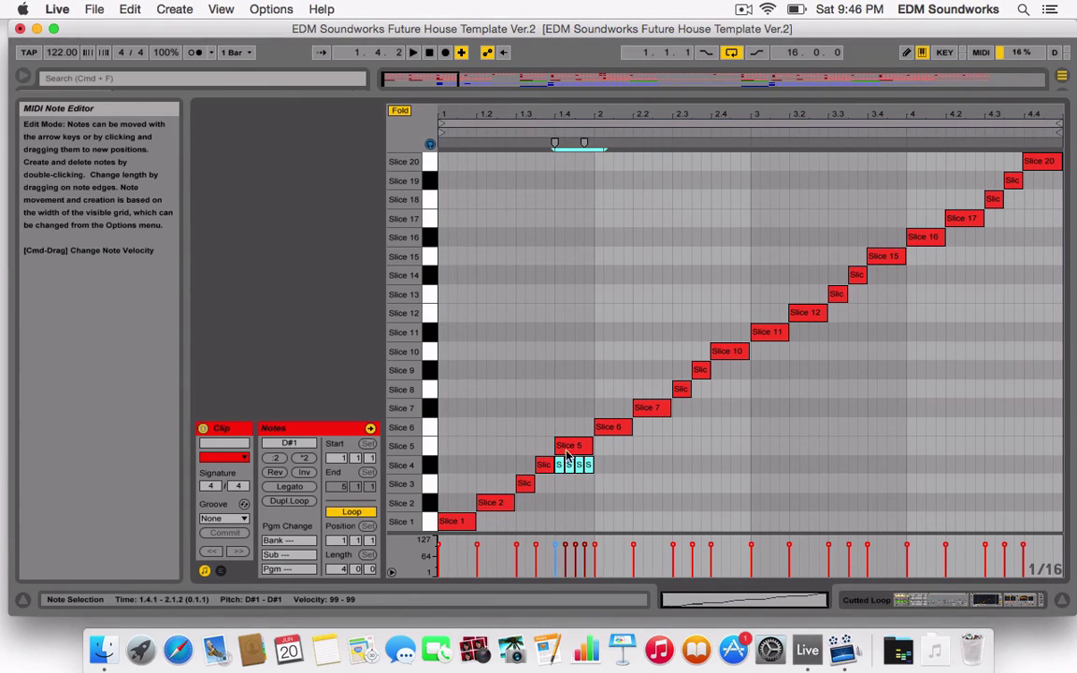
# - Move the four Slice 4 repeats to beat 2.4, audition them and copy them to beat 4.4
pyautogui.doubleClick(565, 453)
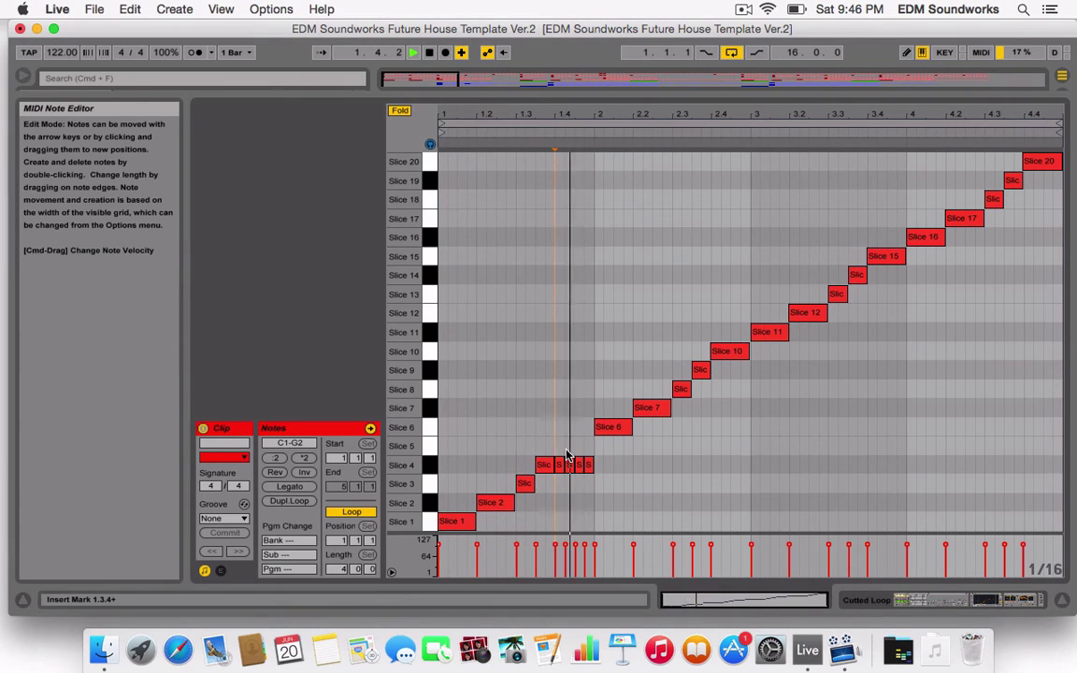
pyautogui.press('super+z')
pyautogui.moveTo(596, 469); pyautogui.dragTo(718, 468)
pyautogui.press('space')
pyautogui.press('space')
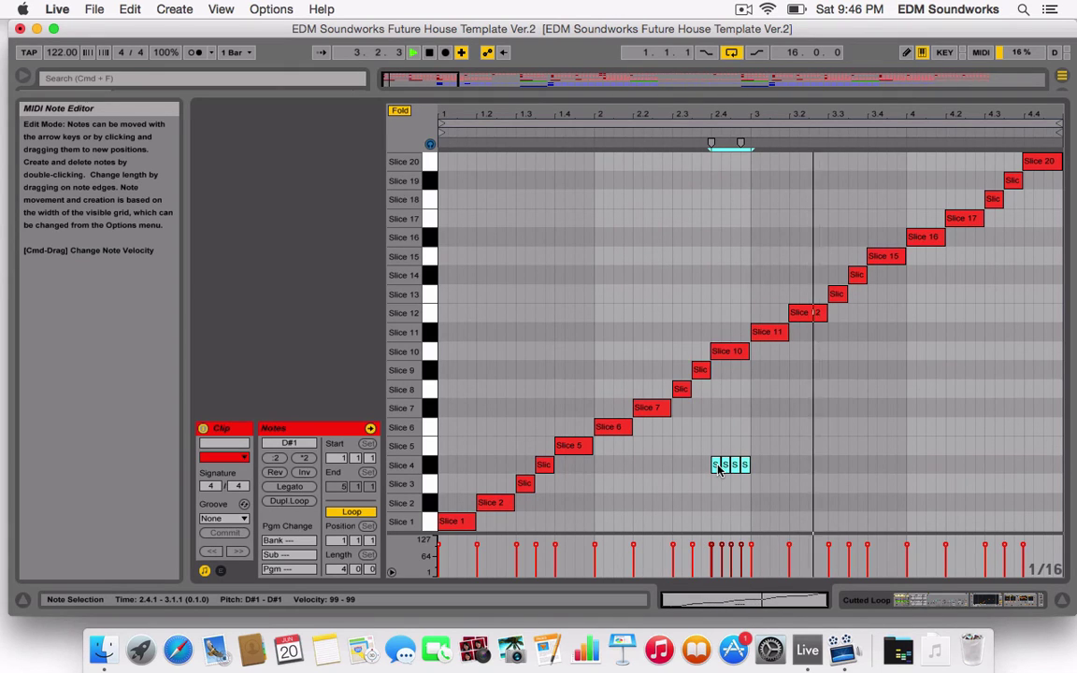
pyautogui.moveTo(718, 468); pyautogui.dragTo(718, 514)
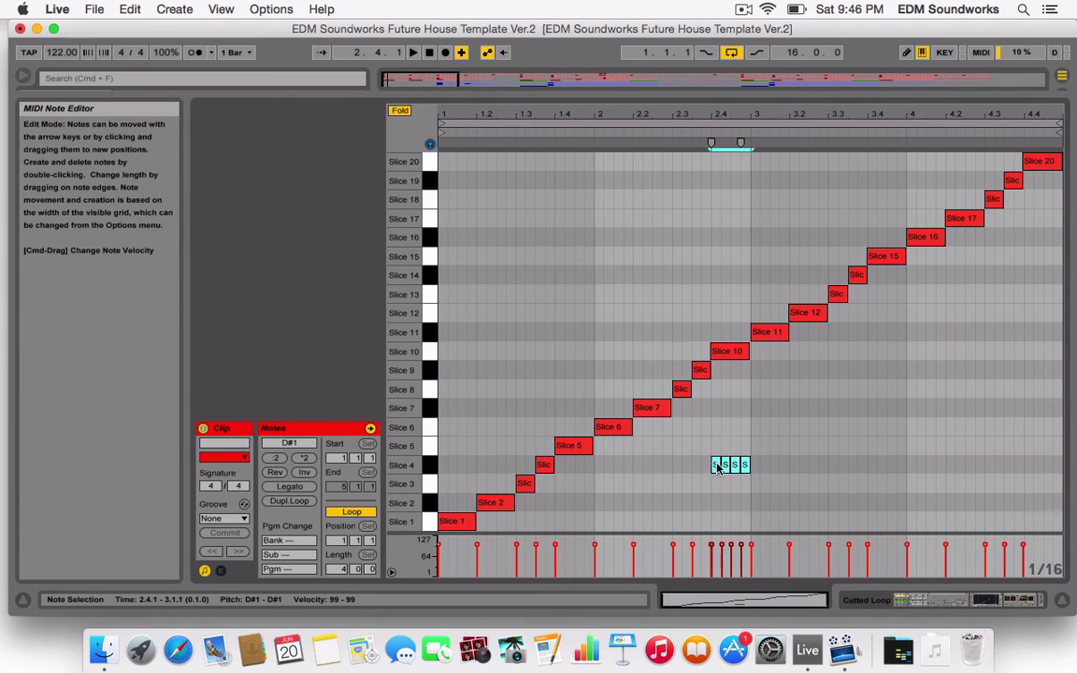
pyautogui.moveTo(718, 468); pyautogui.dragTo(853, 465)
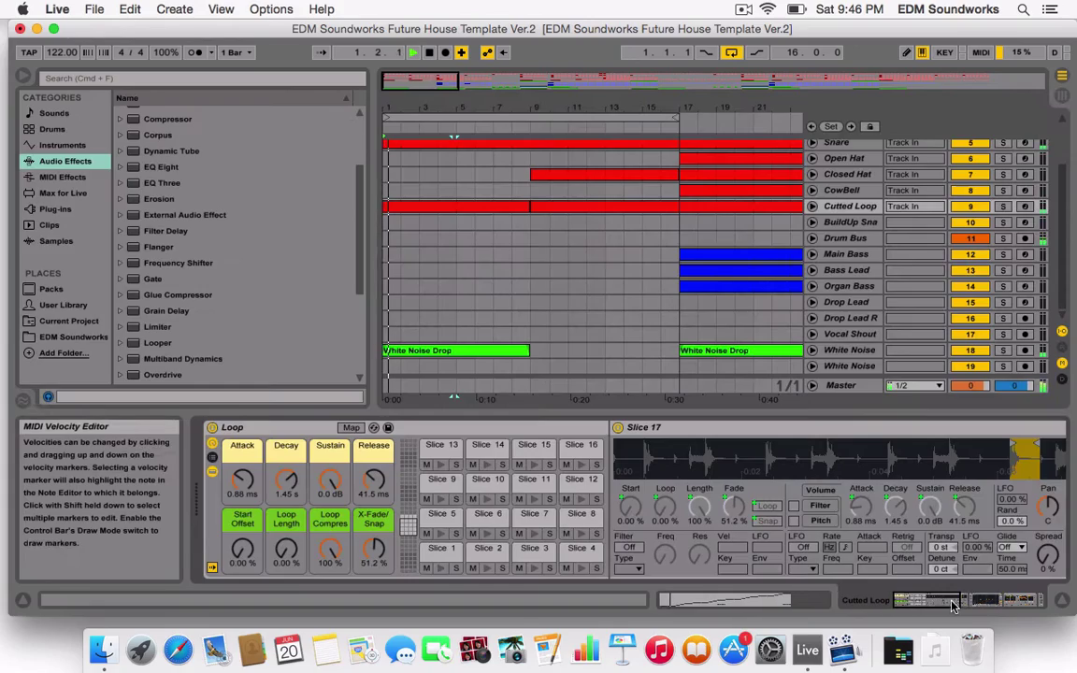
# - Extend the first Cutted Loop clip to bar 17 in the arrangement and unfold its track
pyautogui.click(533, 251)
pyautogui.click(712, 211)
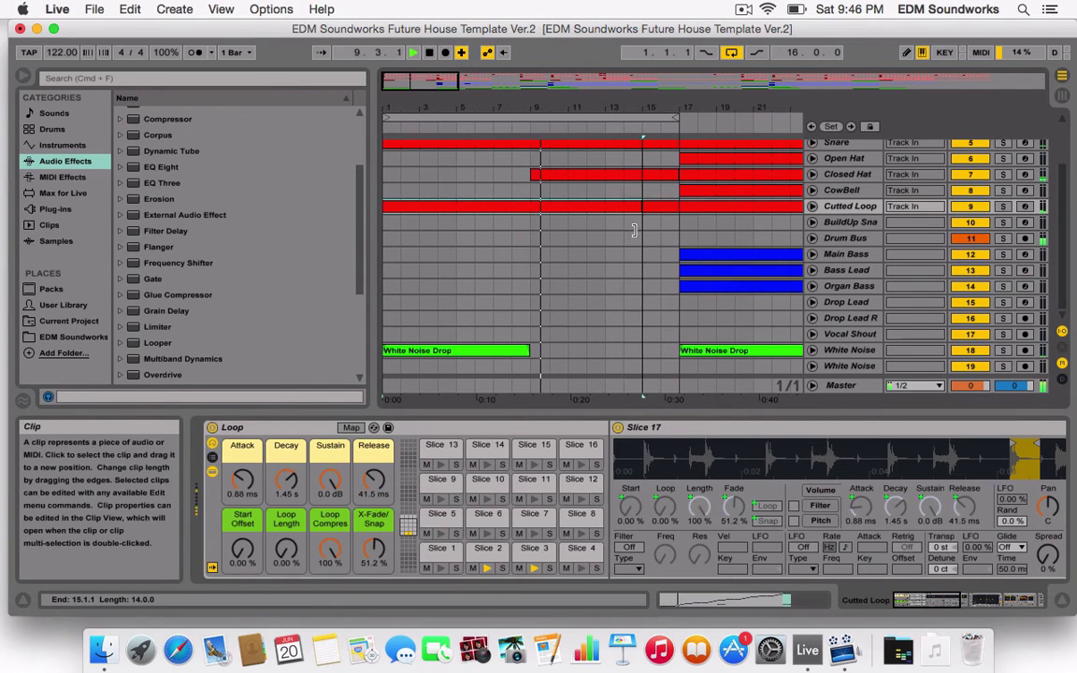
pyautogui.click(670, 230)
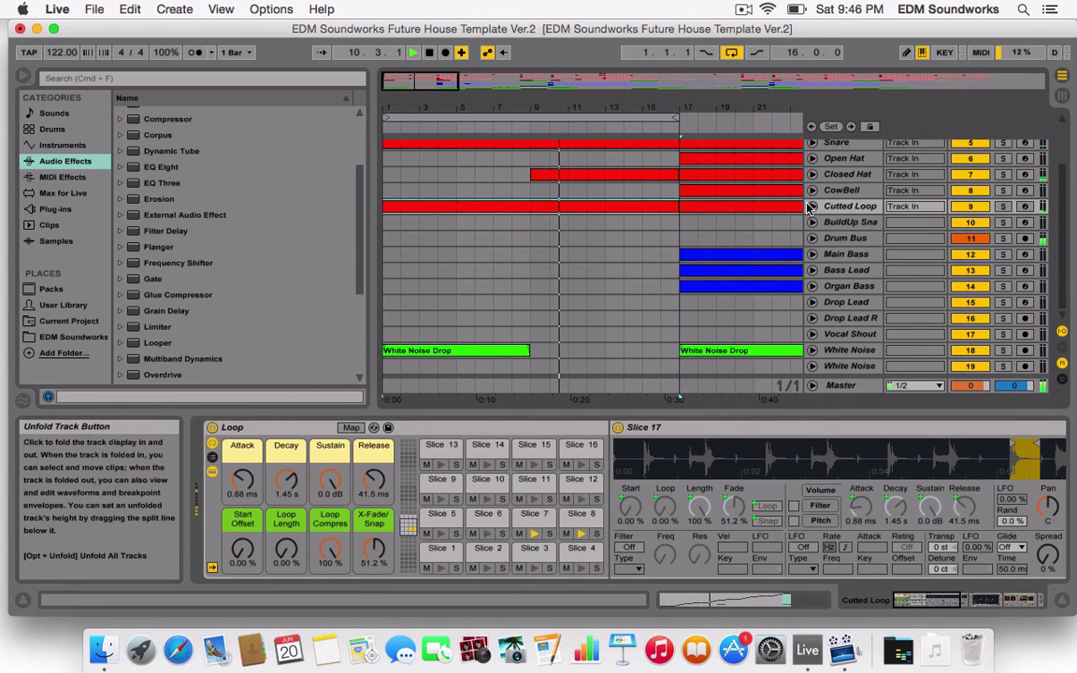
pyautogui.click(811, 206)
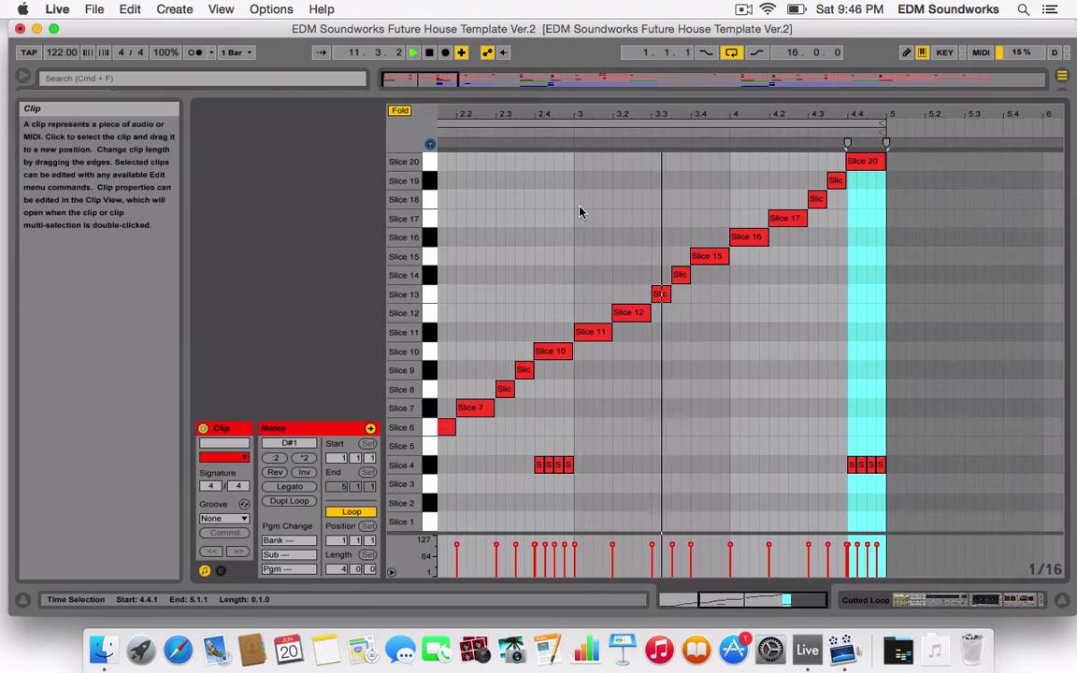
# - Delete the second Slice 4 repeat at 2.4.2 and at 4.4.2, then play the arrangement from bar 9
pyautogui.click(549, 465)
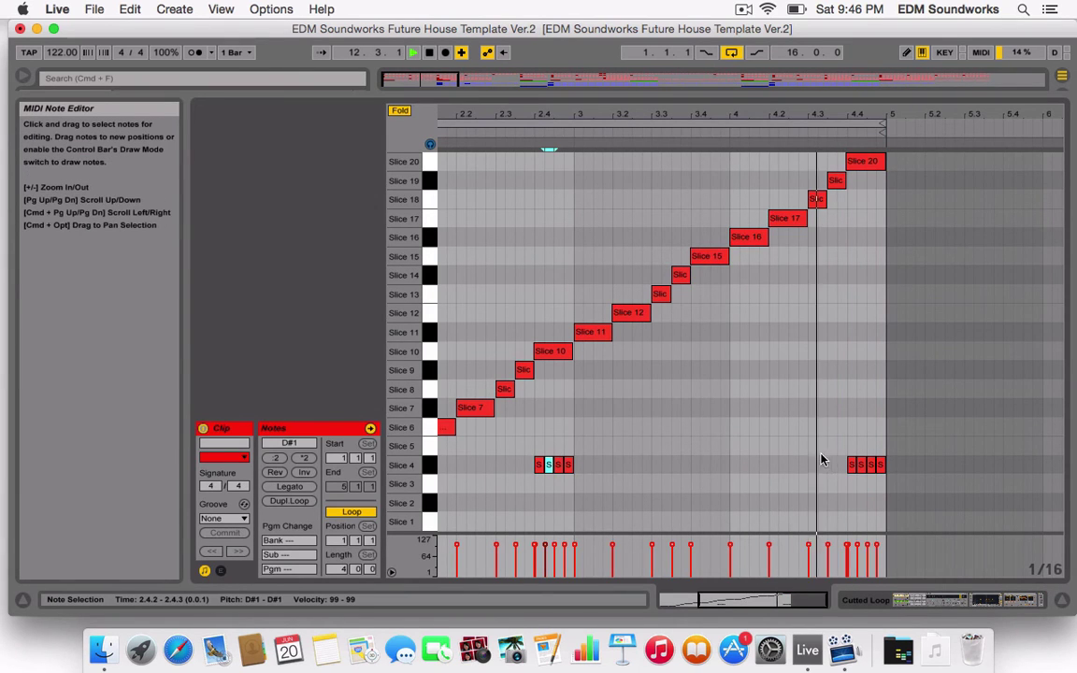
pyautogui.press('Delete')
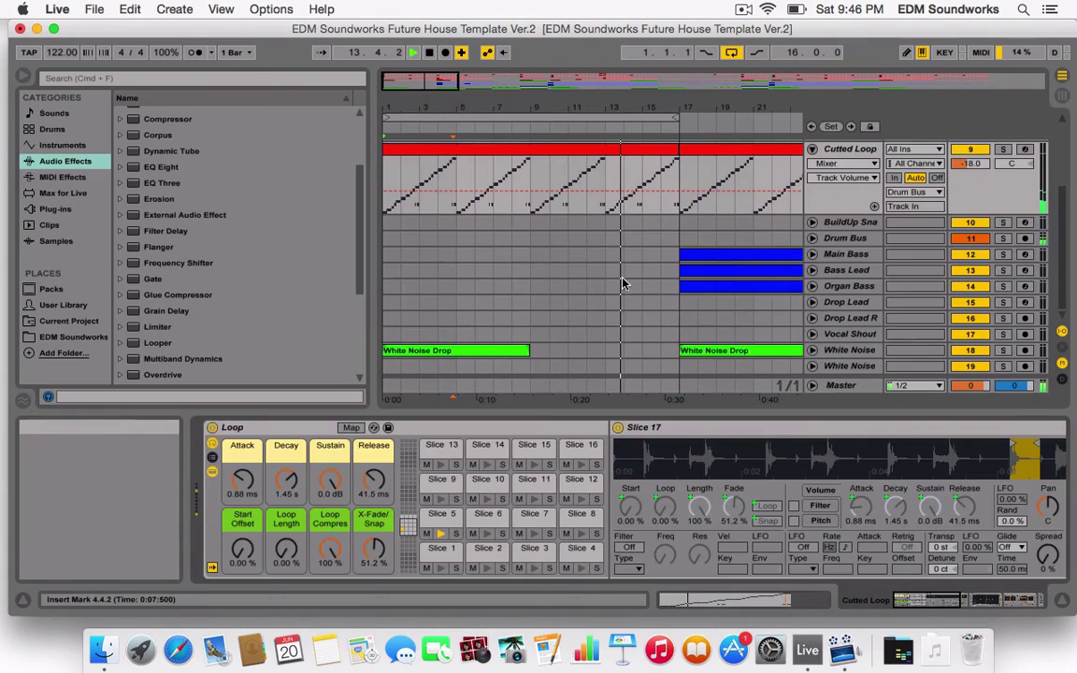
pyautogui.click(594, 238)
pyautogui.click(532, 238)
pyautogui.press('space')
pyautogui.press('space')
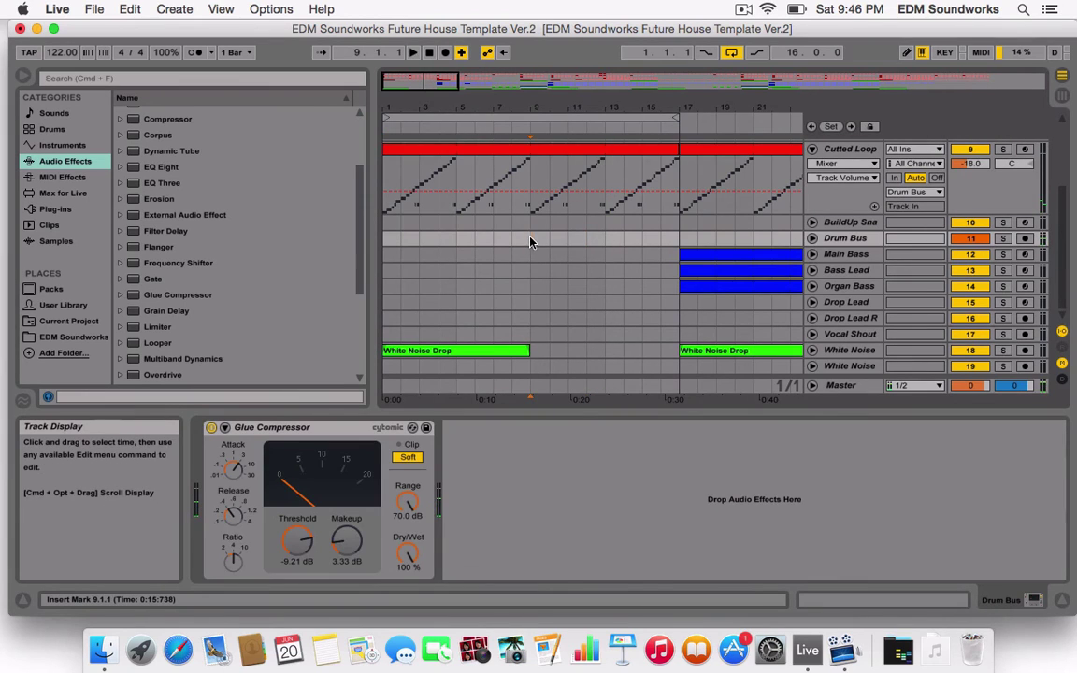
# - Open the edited Cutted Loop clip around bar 11 and apply a Swing 16 groove to it
pyautogui.moveTo(402, 82); pyautogui.dragTo(420, 104)
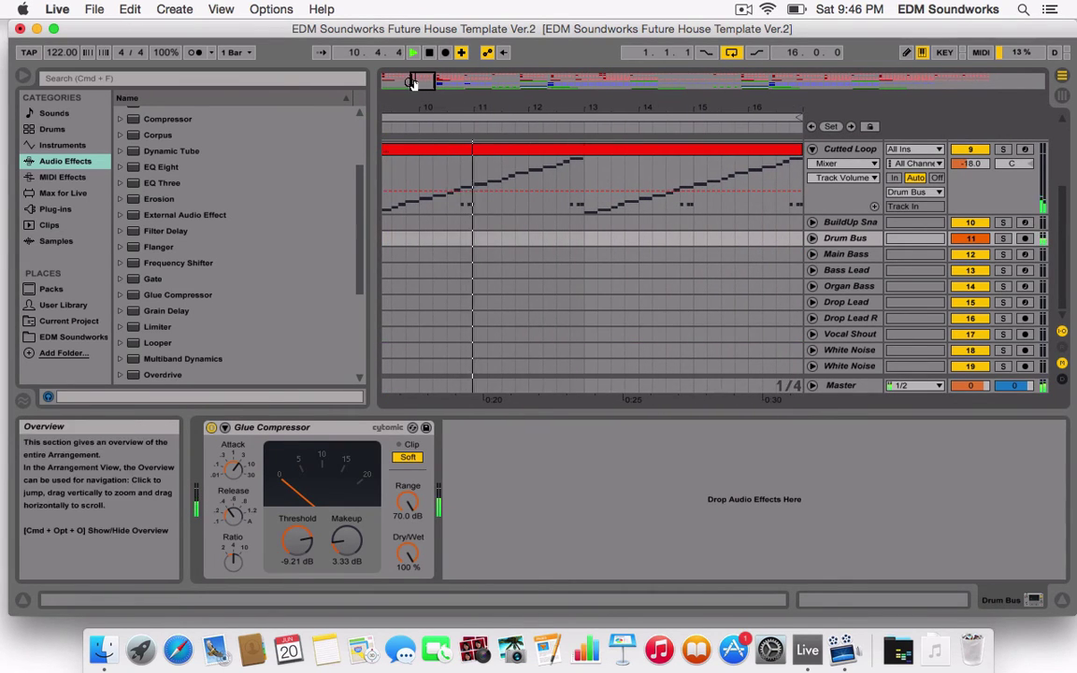
pyautogui.doubleClick(472, 148)
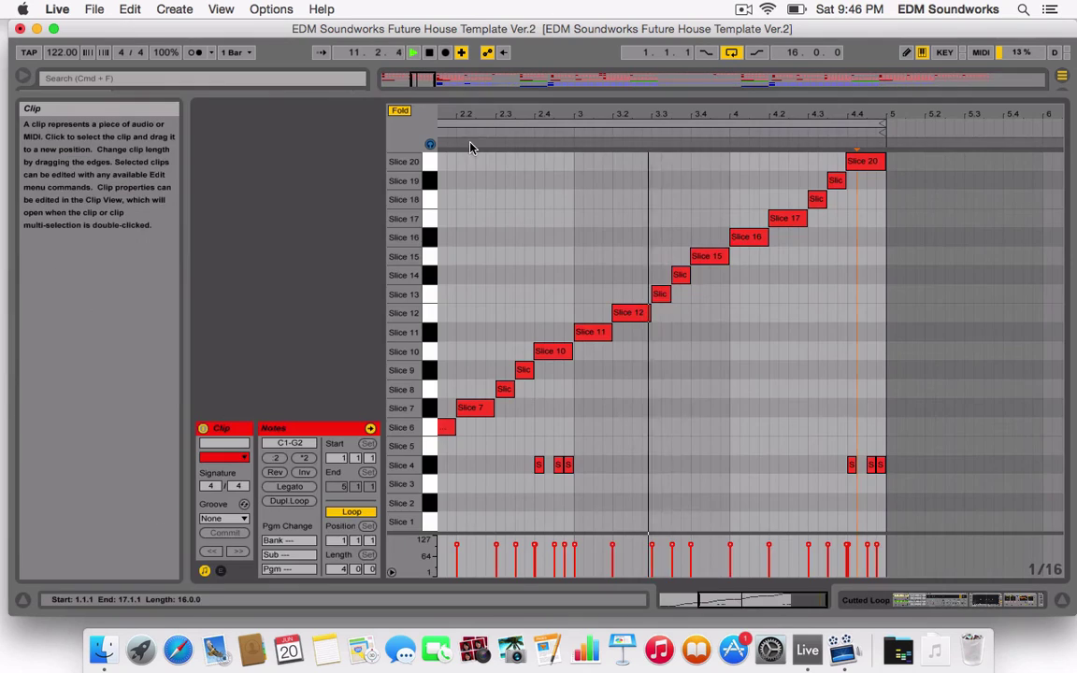
pyautogui.click(235, 524)
pyautogui.click(236, 520)
pyautogui.click(244, 544)
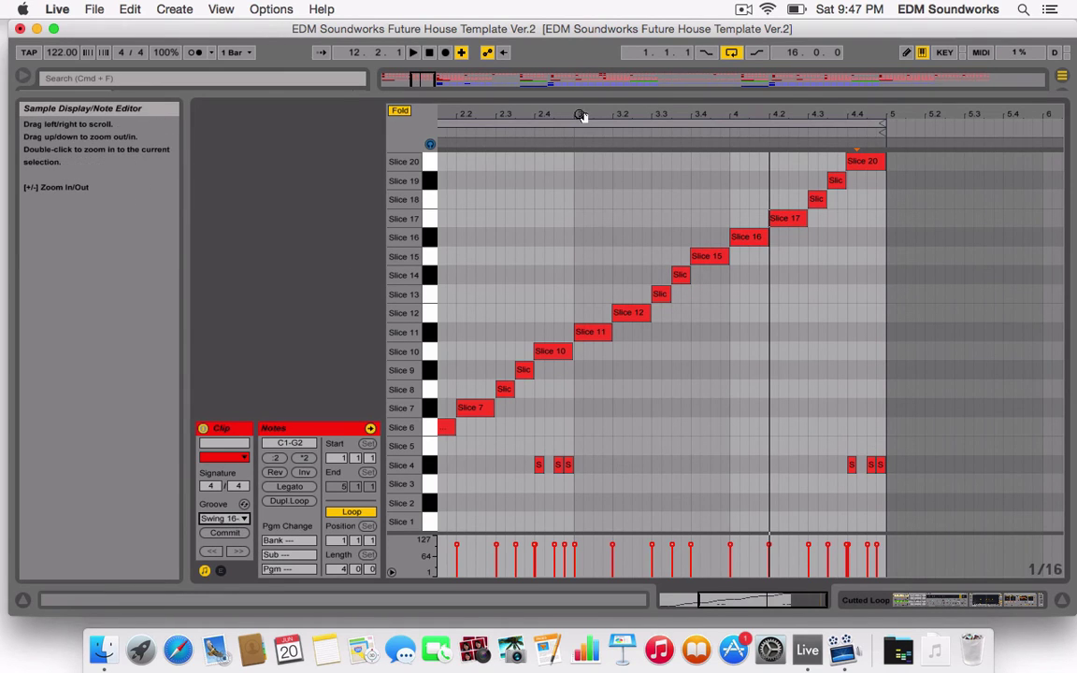
# - Play from bar 1 and extend the swung Cutted Loop clip from bar 17 to bar 25
pyautogui.moveTo(579, 113); pyautogui.dragTo(606, 52)
pyautogui.click(659, 97)
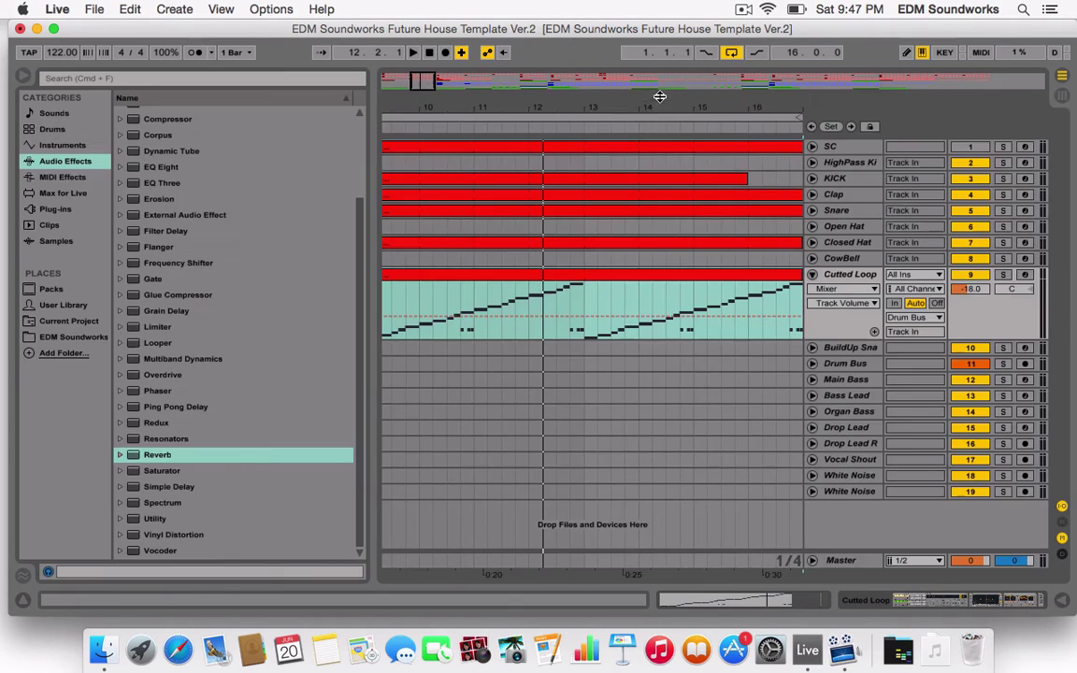
pyautogui.moveTo(434, 80); pyautogui.dragTo(434, 42)
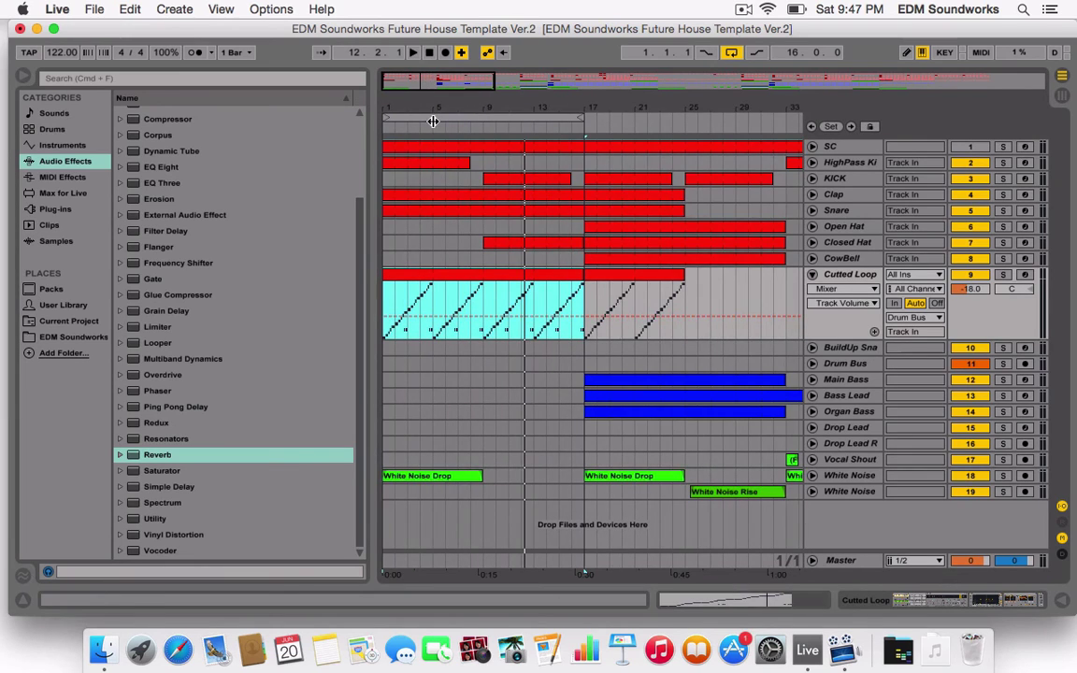
pyautogui.press('space')
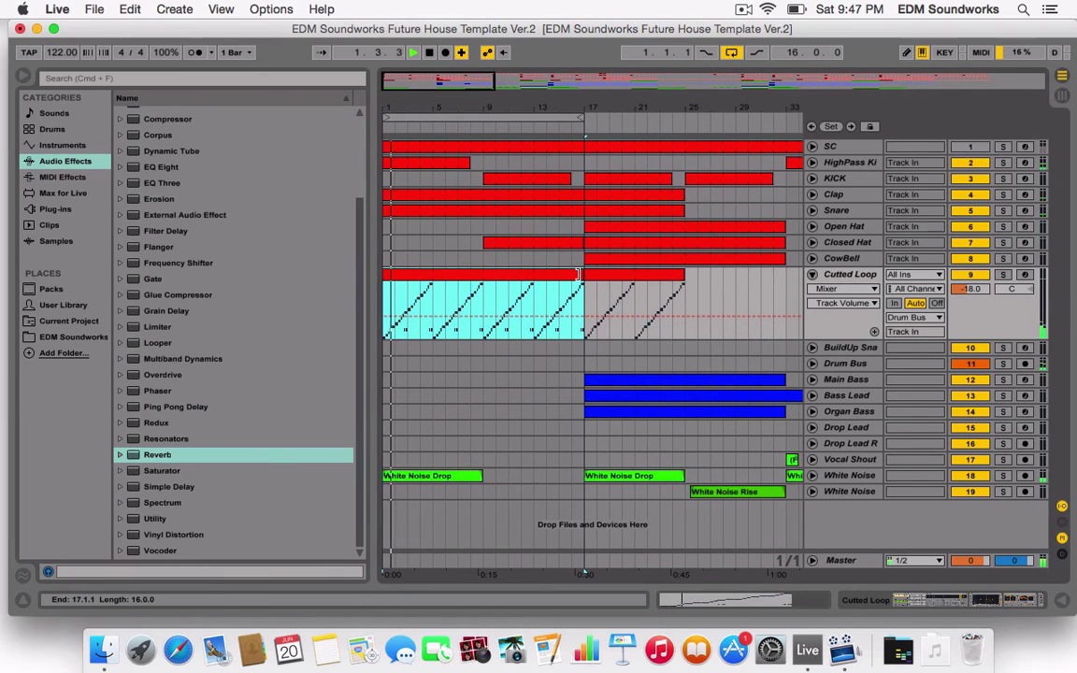
pyautogui.moveTo(577, 274); pyautogui.dragTo(686, 291)
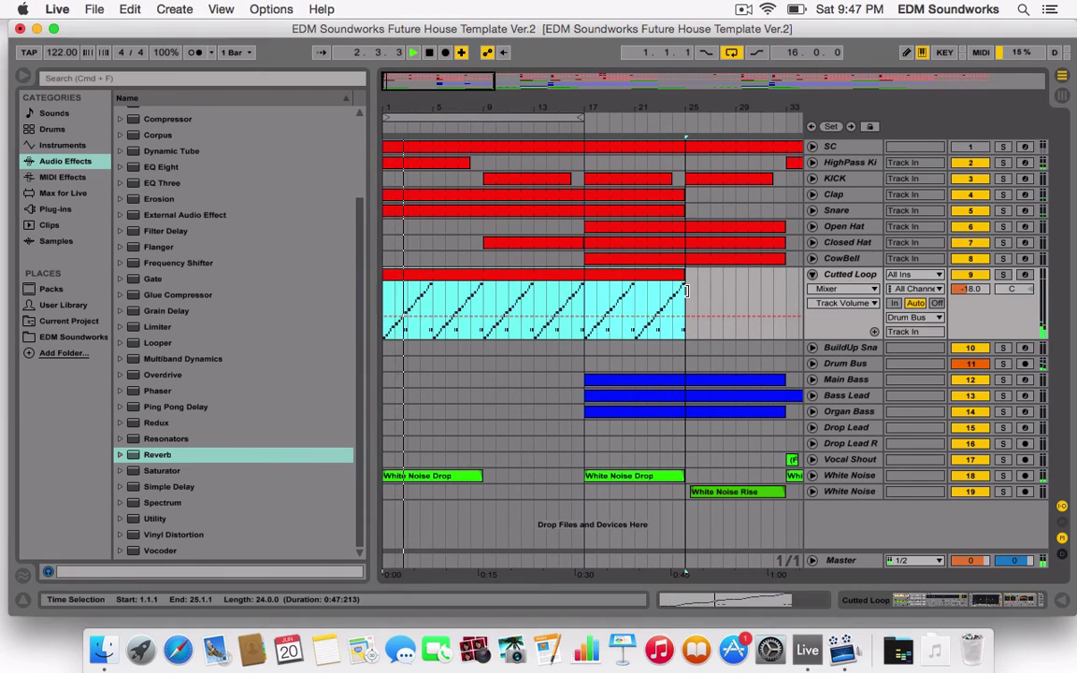
# - Show the whole arrangement and play it from bar 17 to hear the extended Cutted Loop
pyautogui.moveTo(431, 77); pyautogui.dragTo(433, 28)
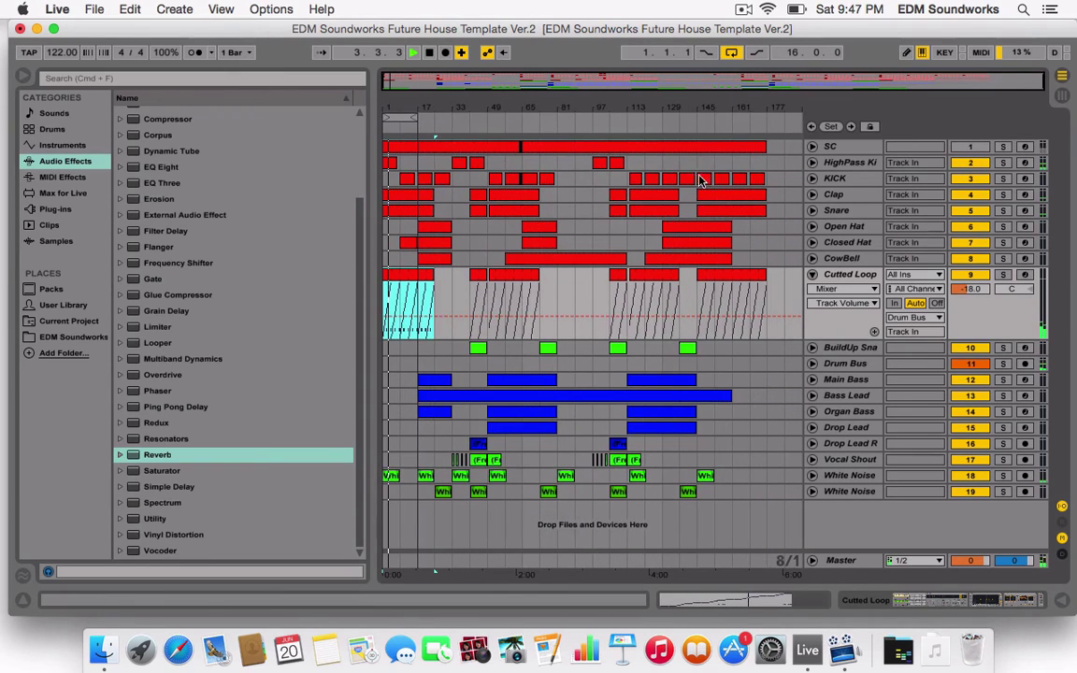
pyautogui.click(421, 299)
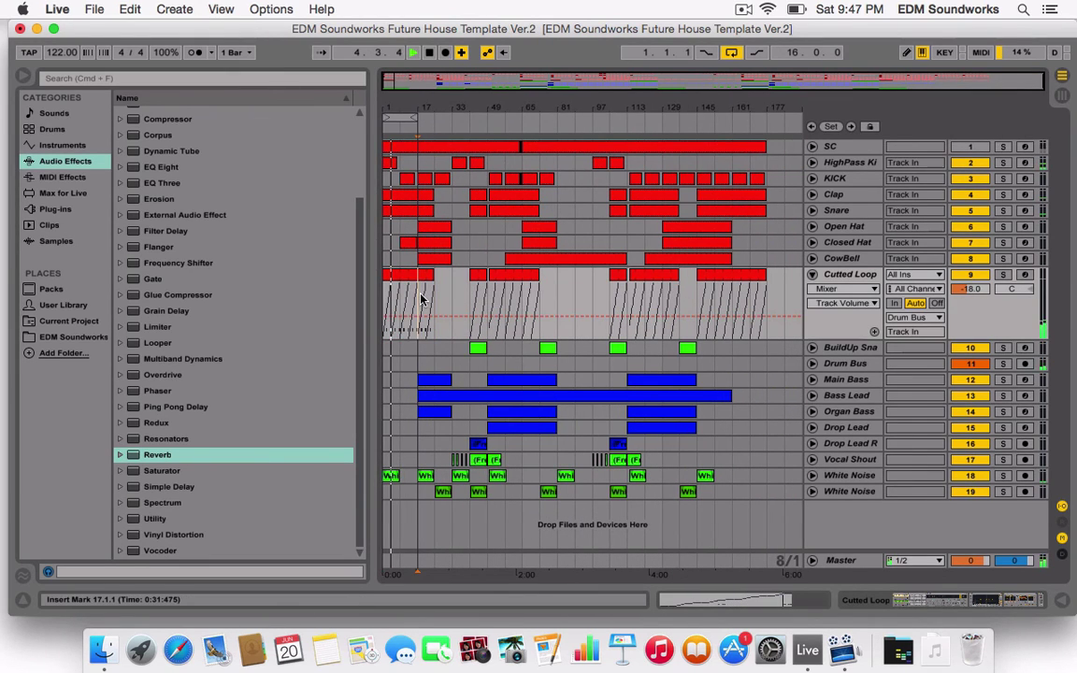
pyautogui.press('space')
pyautogui.press('space')
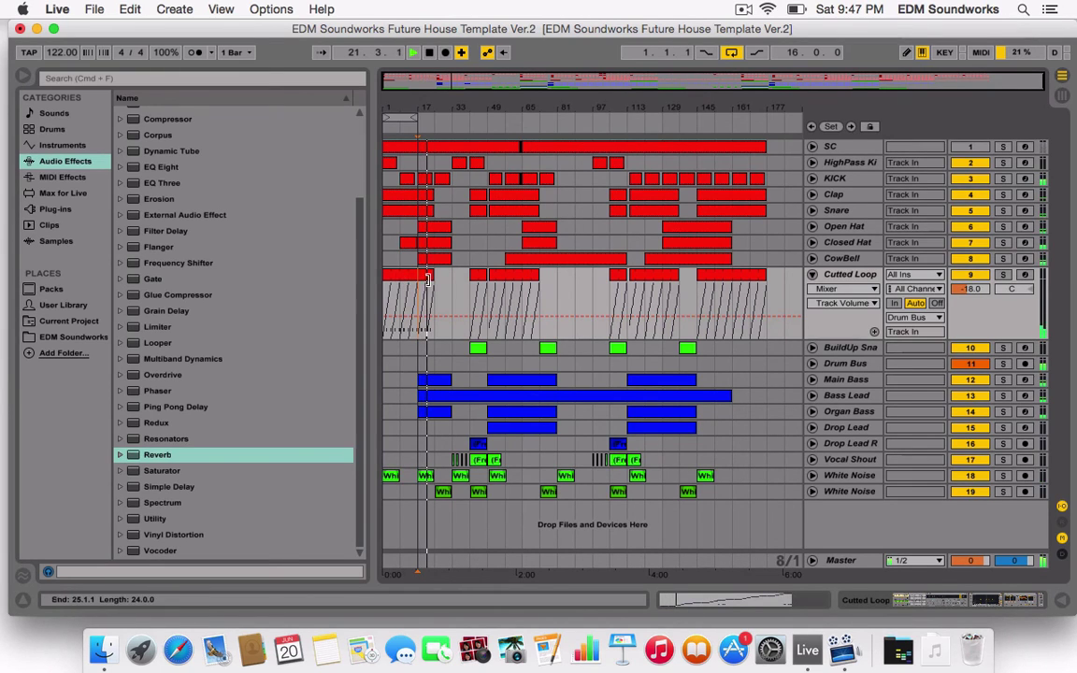
# - Copy the last eight bars of the edited Cutted Loop, bars 17 to 25, and paste them at bar 41
pyautogui.click(431, 279)
pyautogui.moveTo(432, 290)
pyautogui.mouseDown()
pyautogui.moveTo(421, 300)
pyautogui.moveTo(421, 285)
pyautogui.mouseUp()
pyautogui.click(436, 284)
pyautogui.press('super+c')
pyautogui.click(473, 284)
pyautogui.press('super+v')
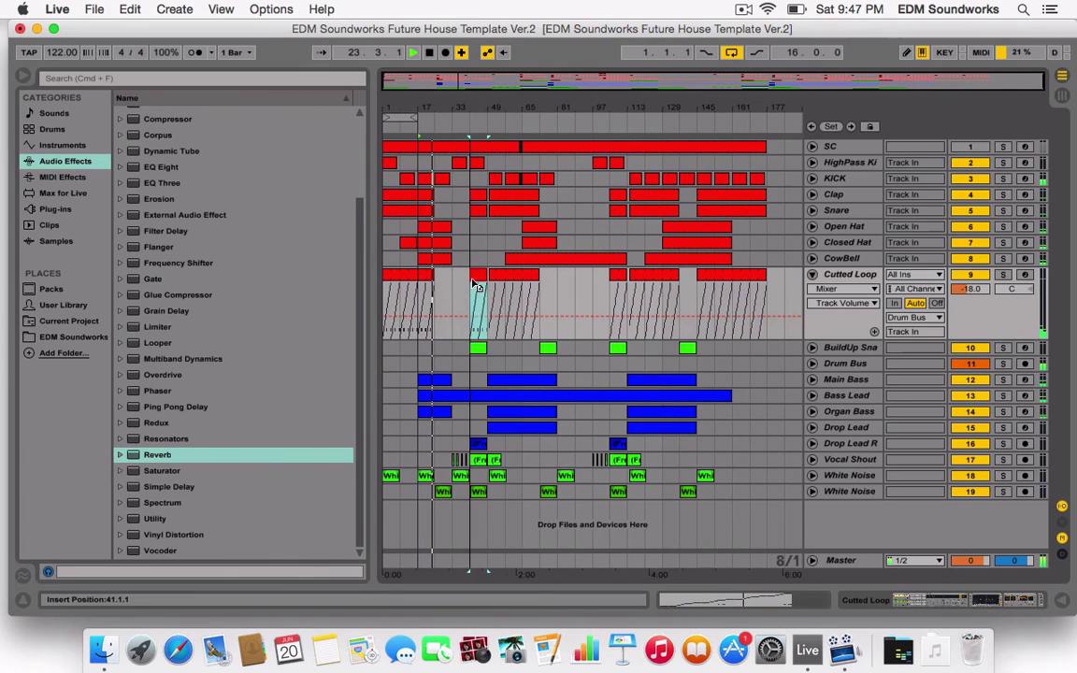
pyautogui.click(490, 282)
pyautogui.press('super+v')
pyautogui.press('space')
pyautogui.moveTo(505, 276); pyautogui.dragTo(540, 276)
pyautogui.moveTo(499, 123); pyautogui.dragTo(547, 188)
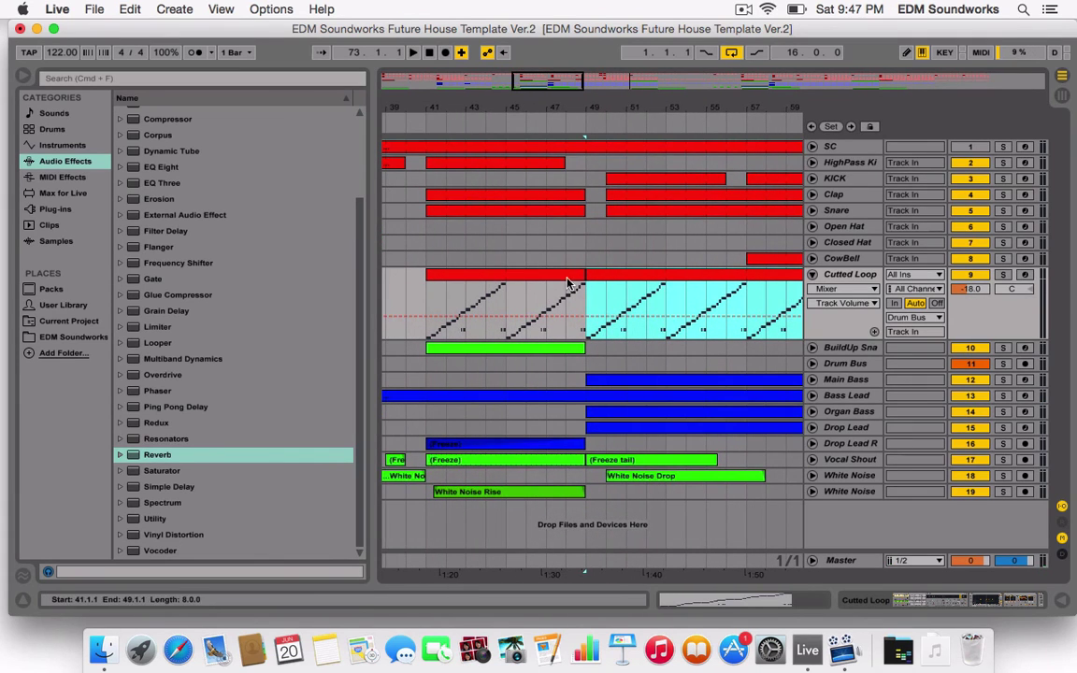
pyautogui.press('super+z')
pyautogui.press('super+z')
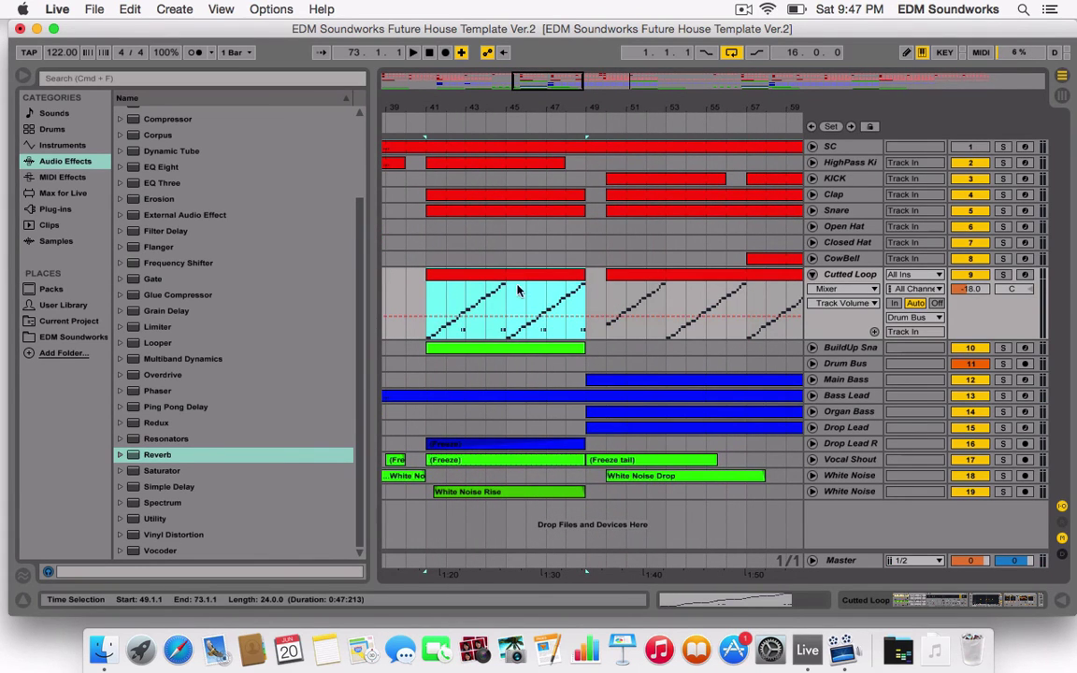
# - Copy the Cutted Loop clip from bar 41 to bar 49, trim its start to bar 50 and play the transition
pyautogui.moveTo(517, 278); pyautogui.dragTo(680, 280)
pyautogui.moveTo(589, 275); pyautogui.dragTo(607, 275)
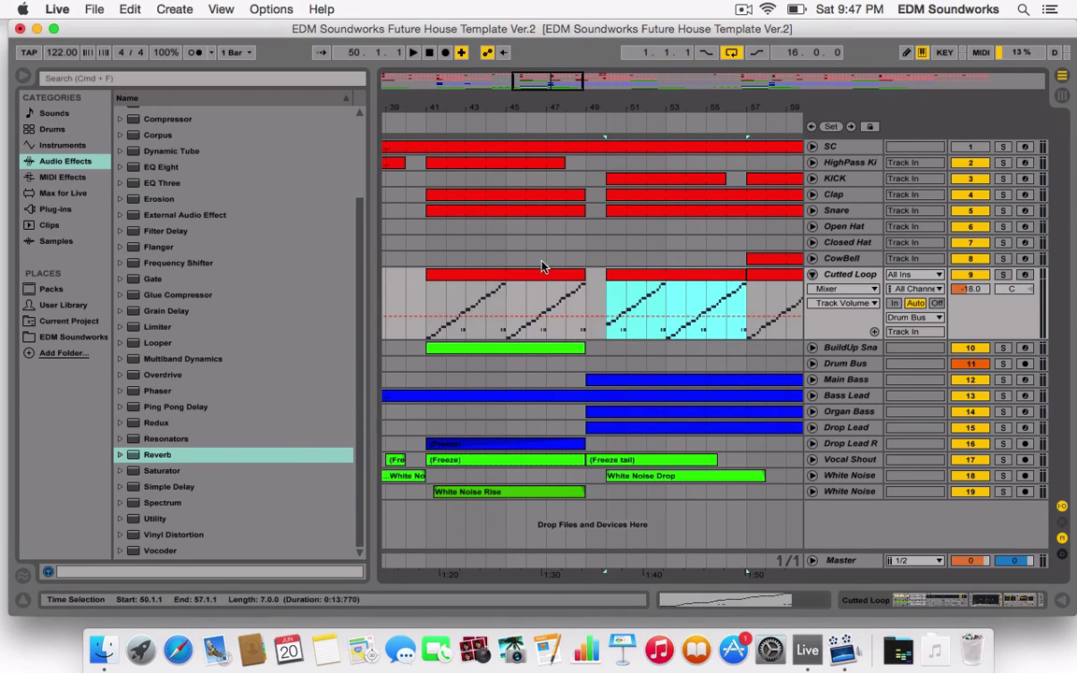
pyautogui.click(546, 261)
pyautogui.press('space')
# - Extend the Cutted Loop clip at bar 50 through the first drop and copy the build-up and drop section to bar 105
pyautogui.press('-')
pyautogui.click(637, 275)
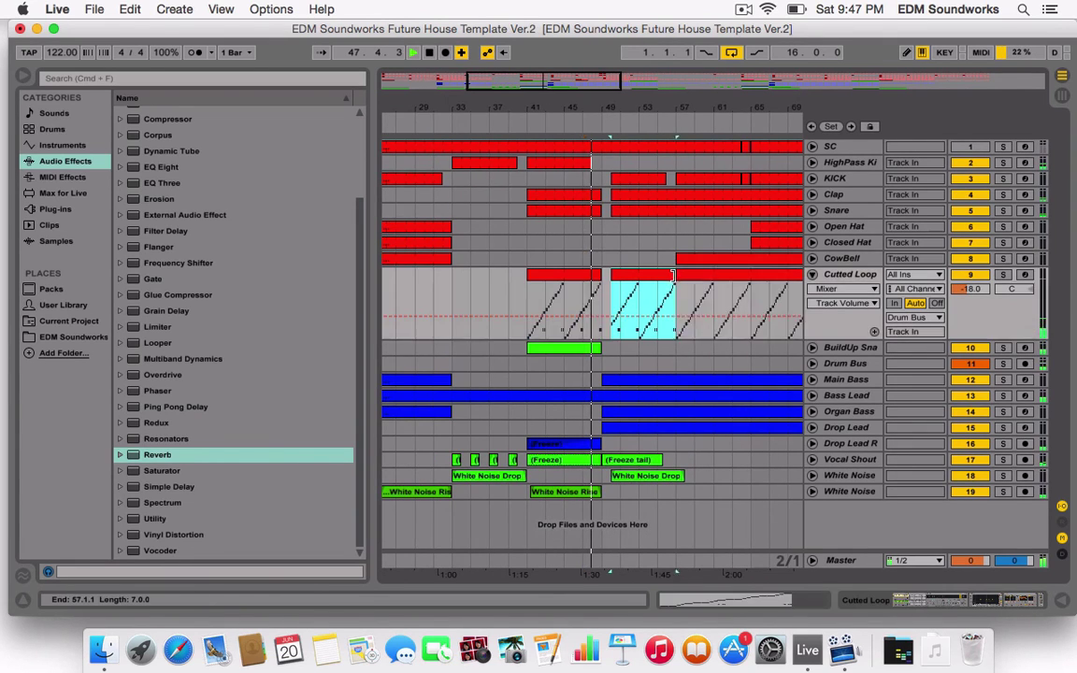
pyautogui.keyDown('shift'); pyautogui.click(699, 276); pyautogui.keyUp('shift')
pyautogui.moveTo(561, 77); pyautogui.dragTo(561, 37)
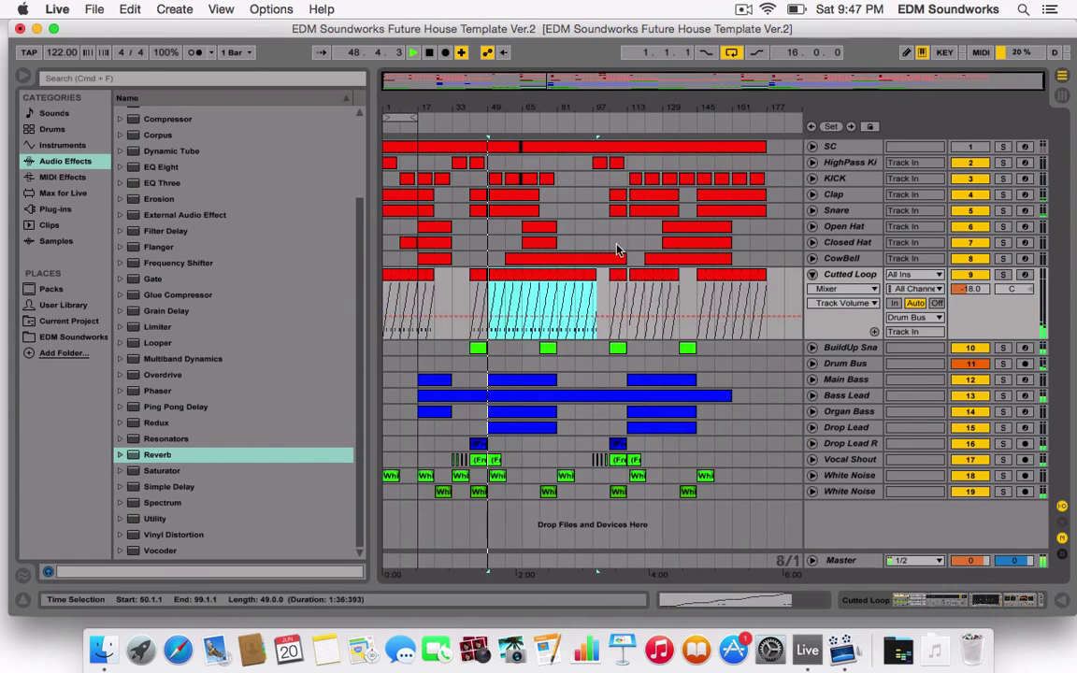
pyautogui.moveTo(596, 291); pyautogui.dragTo(618, 284)
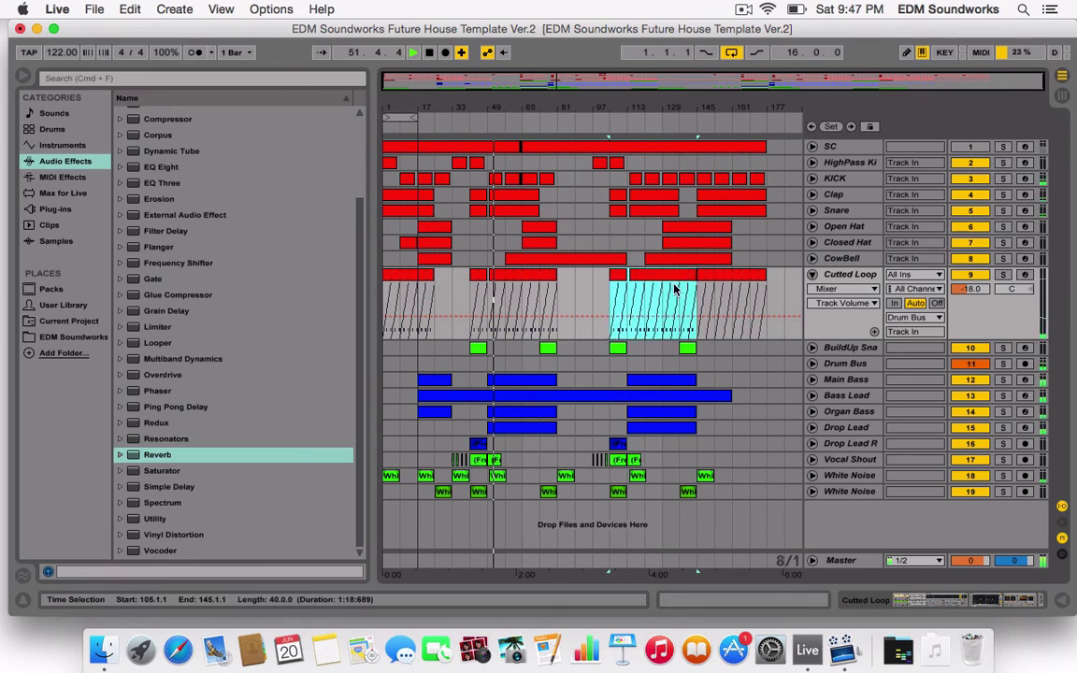
# - Trim both drop clips of the Cutted Loop to end with the Clap clips, the first one at bar 73
pyautogui.moveTo(696, 274); pyautogui.dragTo(679, 274)
pyautogui.click(541, 297)
pyautogui.press('space')
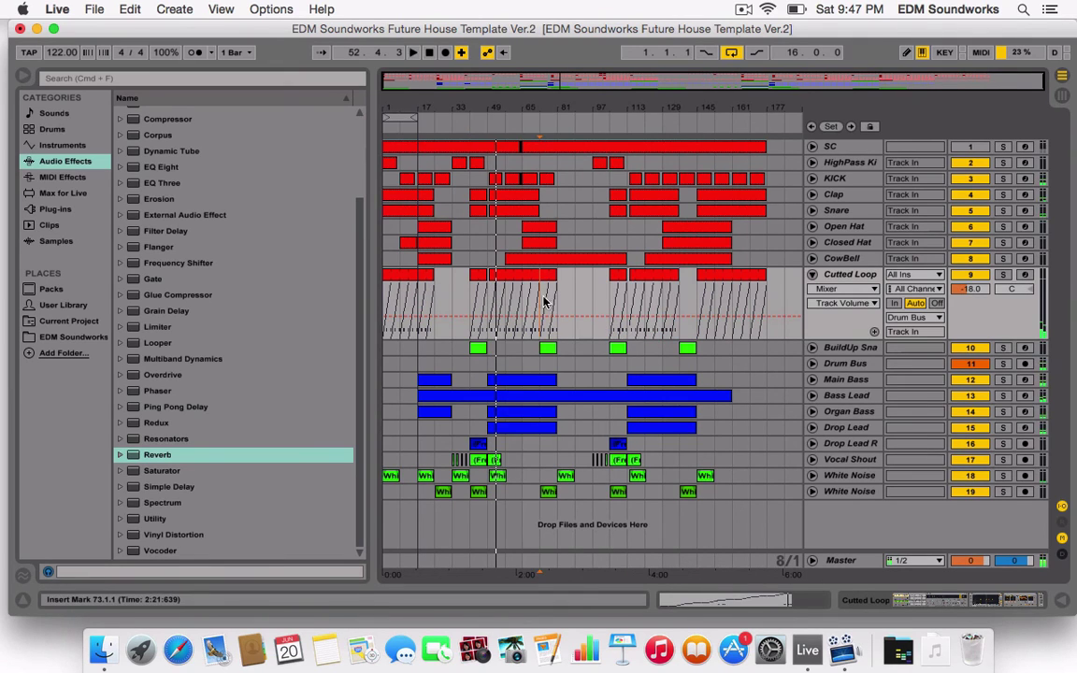
pyautogui.press('space')
pyautogui.moveTo(556, 275); pyautogui.dragTo(540, 276)
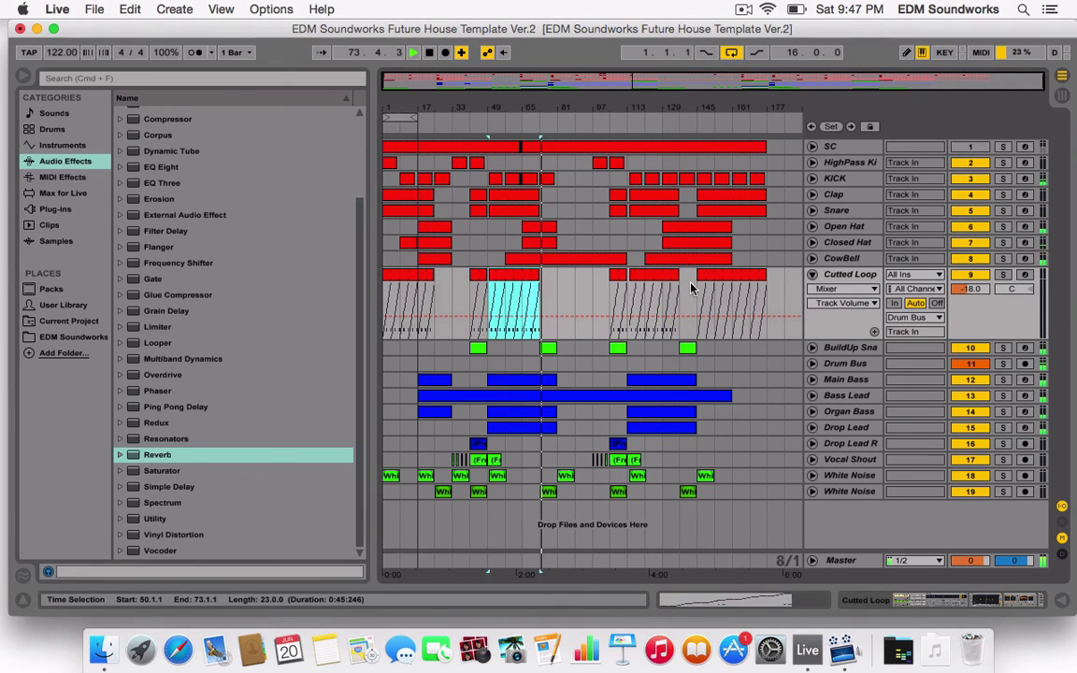
# - Replace the final Cutted Loop section from bar 145 to 177 with the edited pattern and play from bar 145
pyautogui.click(680, 289)
pyautogui.moveTo(679, 289)
pyautogui.mouseDown()
pyautogui.moveTo(628, 288)
pyautogui.moveTo(742, 283)
pyautogui.moveTo(678, 283)
pyautogui.moveTo(693, 283)
pyautogui.mouseUp()
pyautogui.press('space')
pyautogui.press('space')
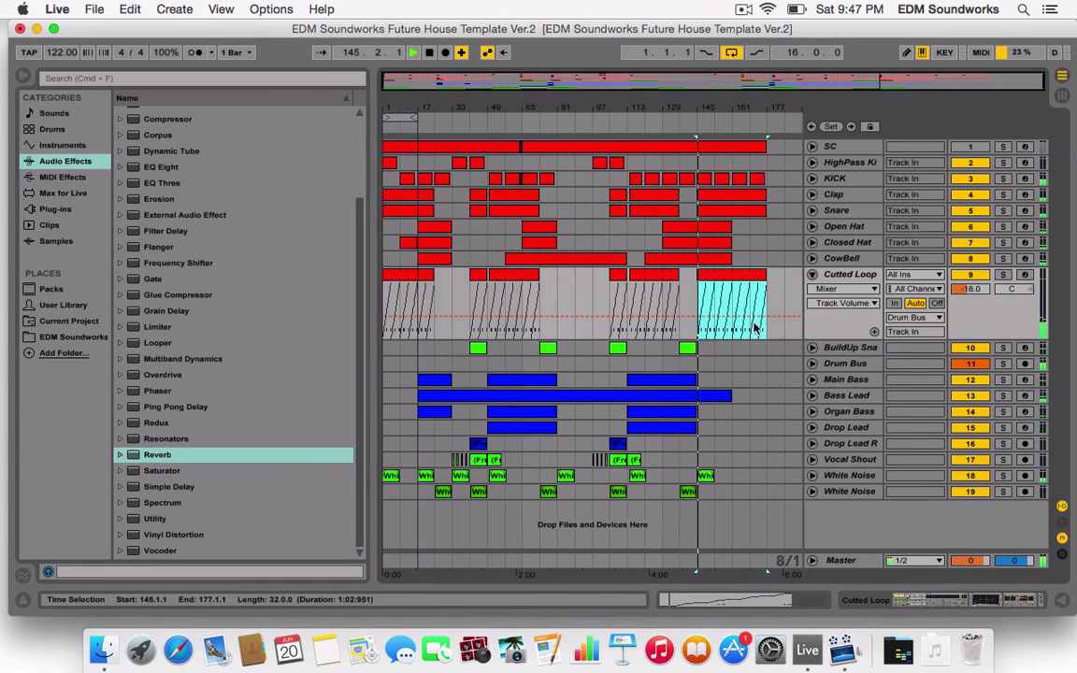
# - Fold the Cutted Loop track and stop playback
pyautogui.click(811, 274)
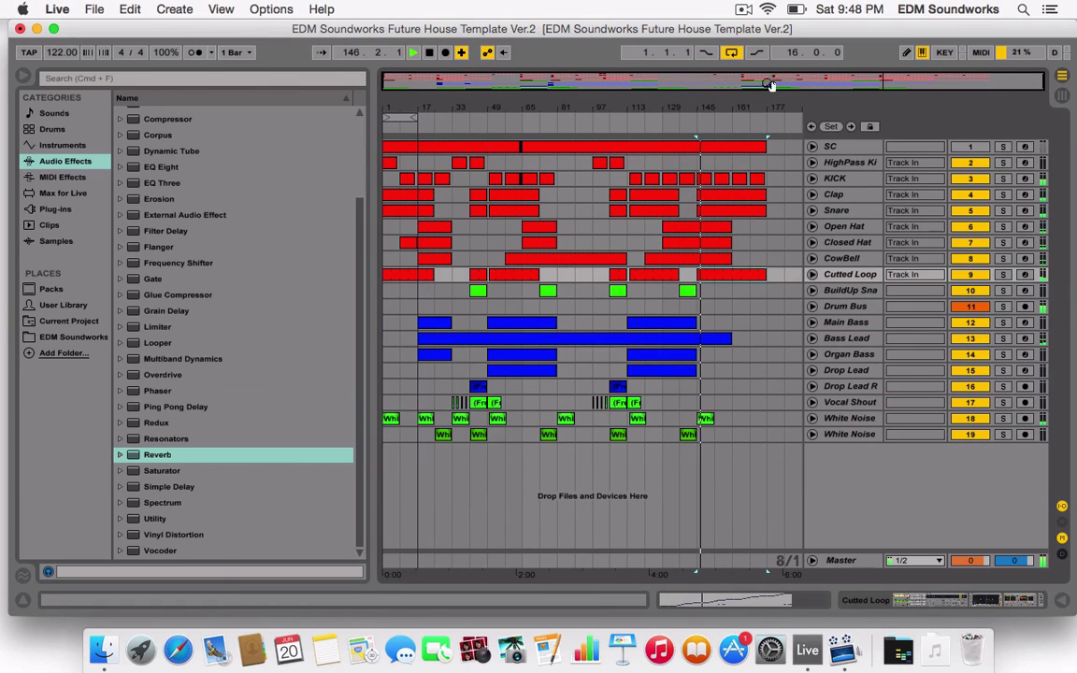
pyautogui.moveTo(769, 85); pyautogui.dragTo(677, 5)
pyautogui.press('space')
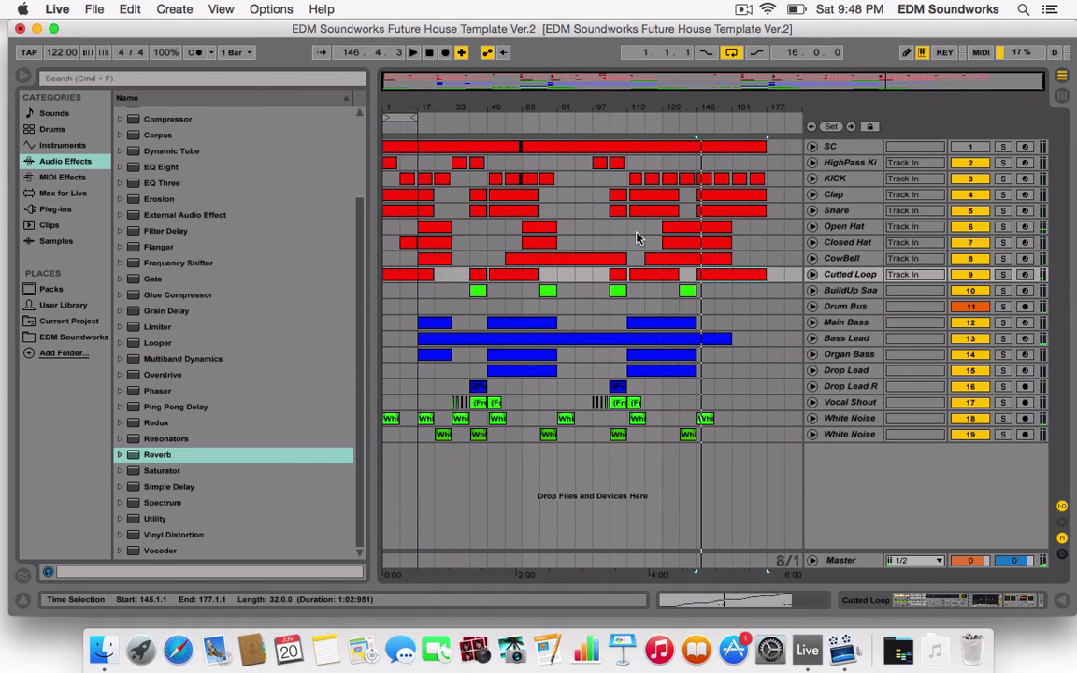